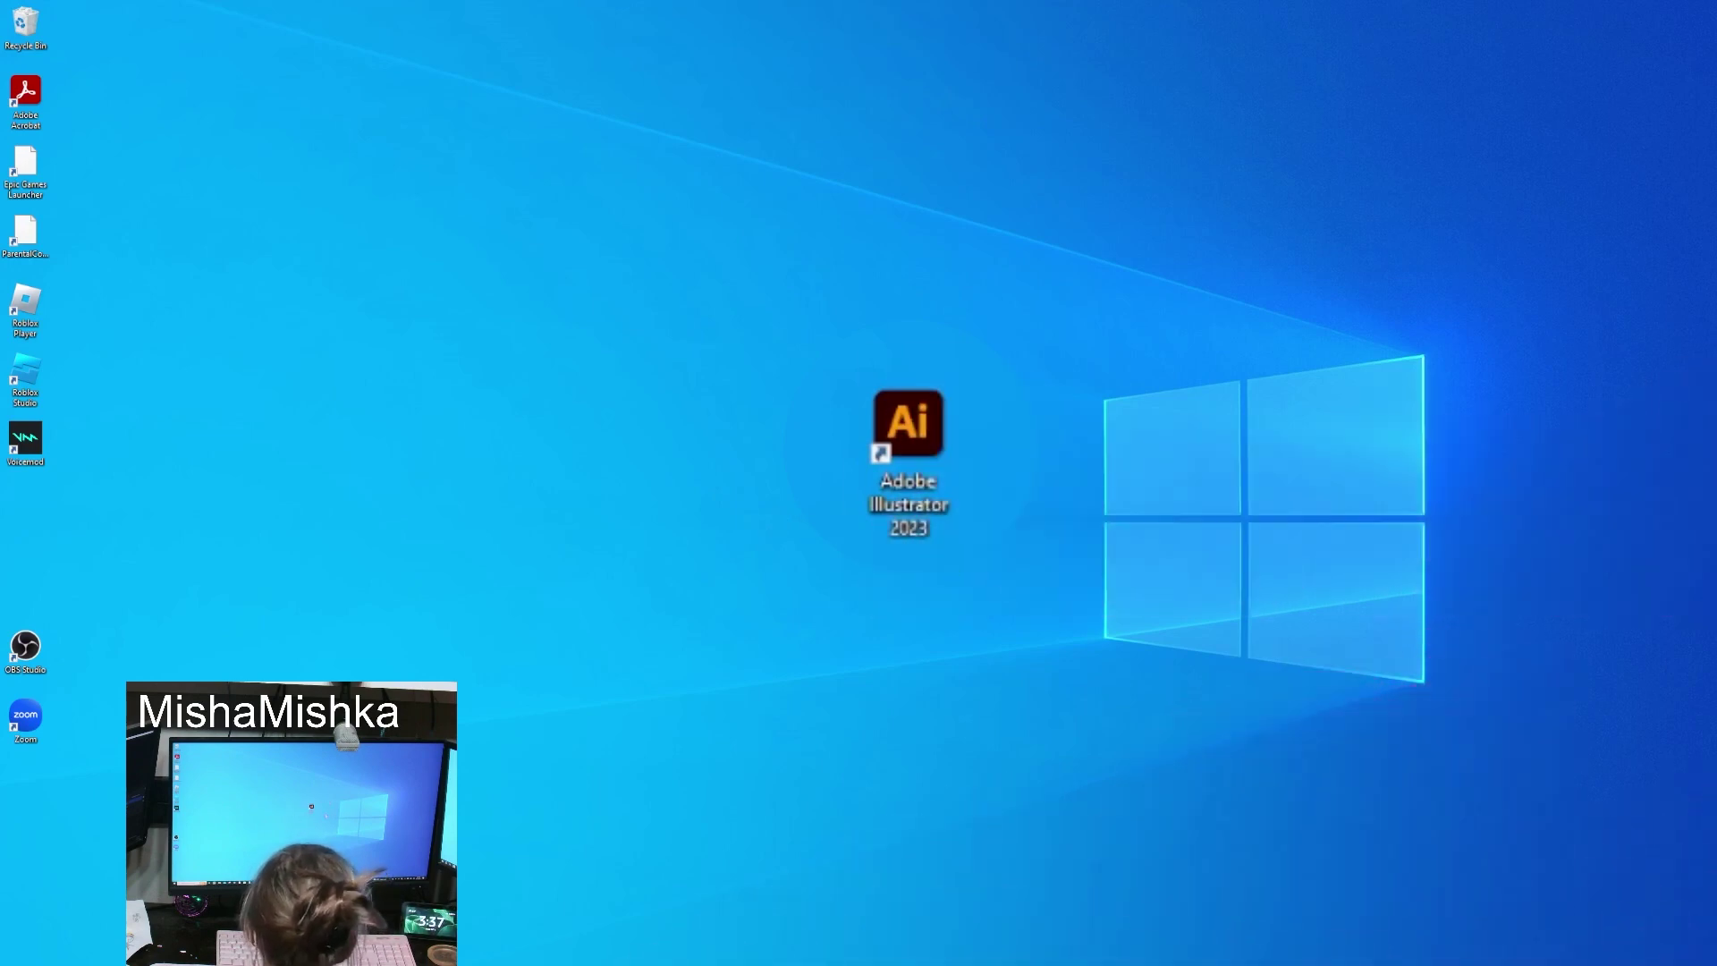
Launch Adobe Illustrator, view the Learn tutorials page and return to the Home screen.
{"action": "double_click", "coordinate": [900, 445]}
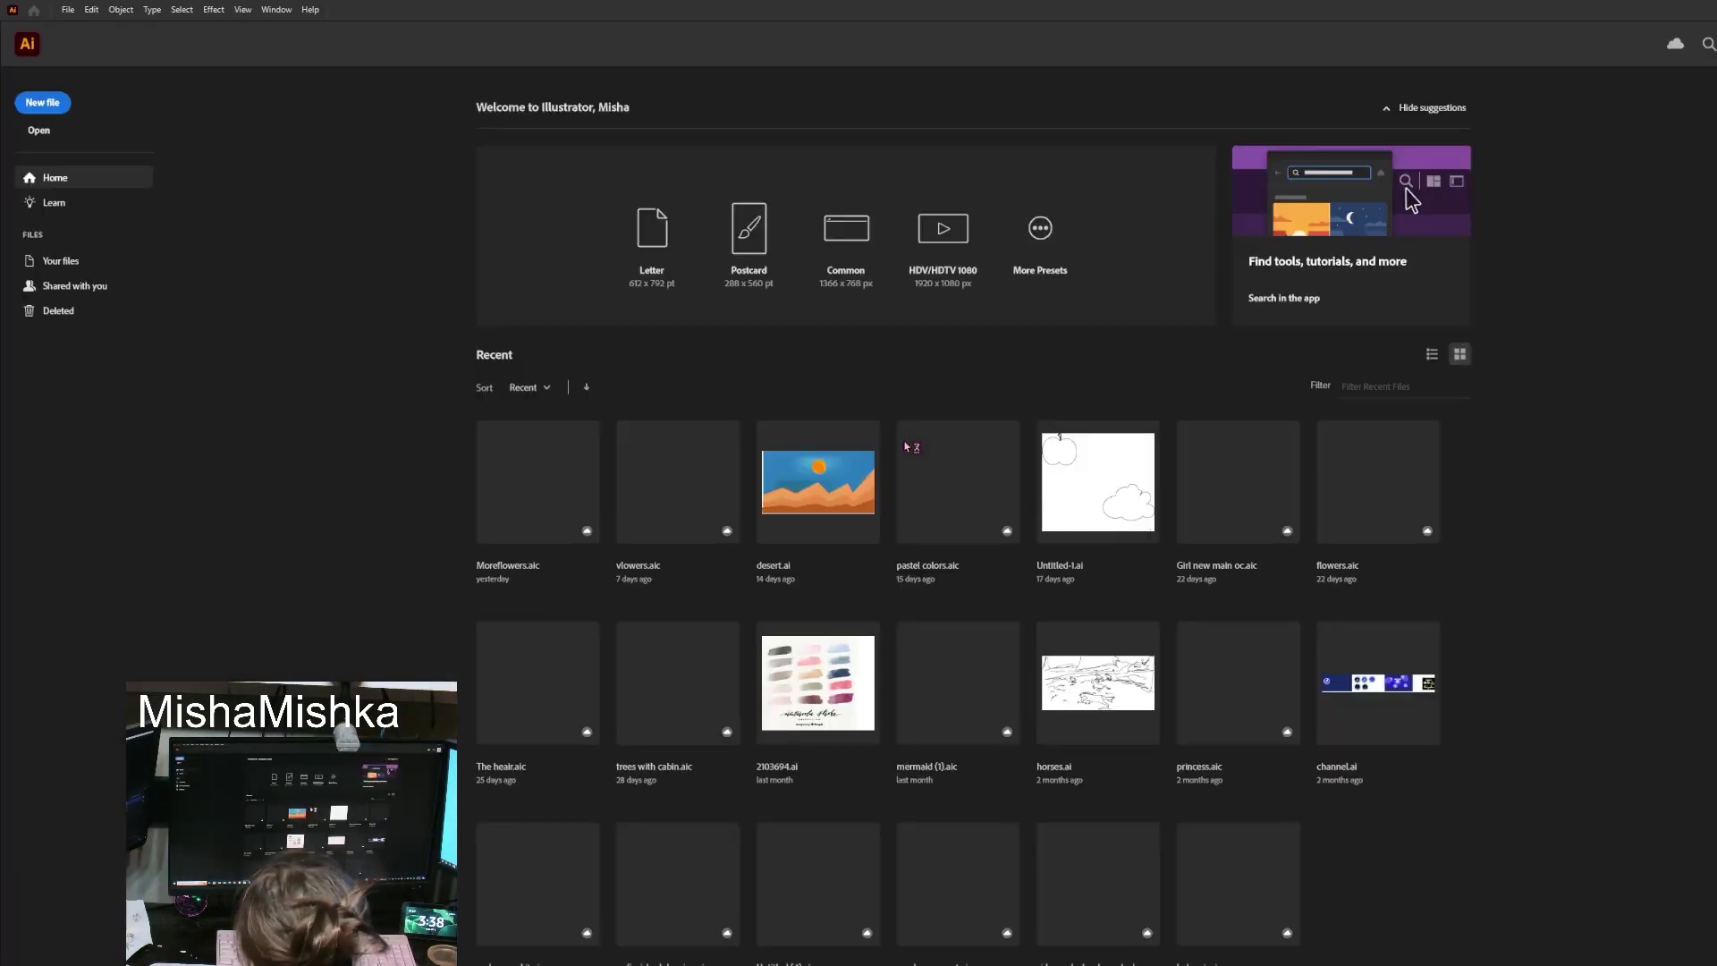
{"action": "left_click", "coordinate": [42, 206]}
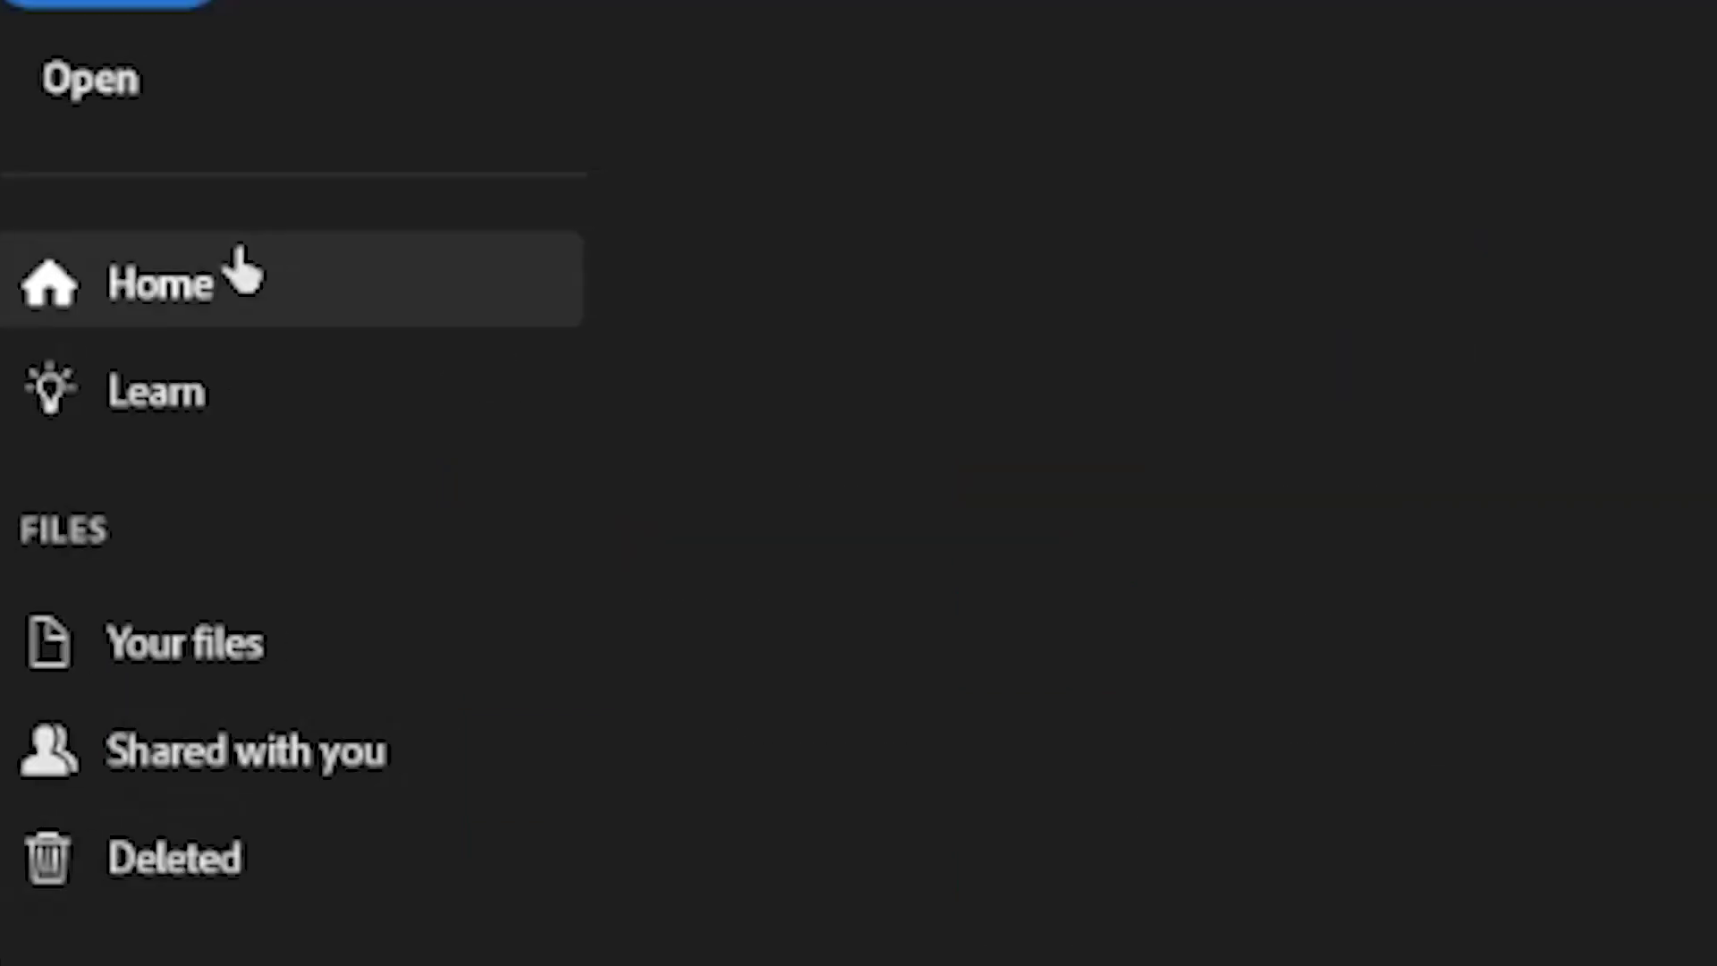
{"action": "left_click", "coordinate": [55, 175]}
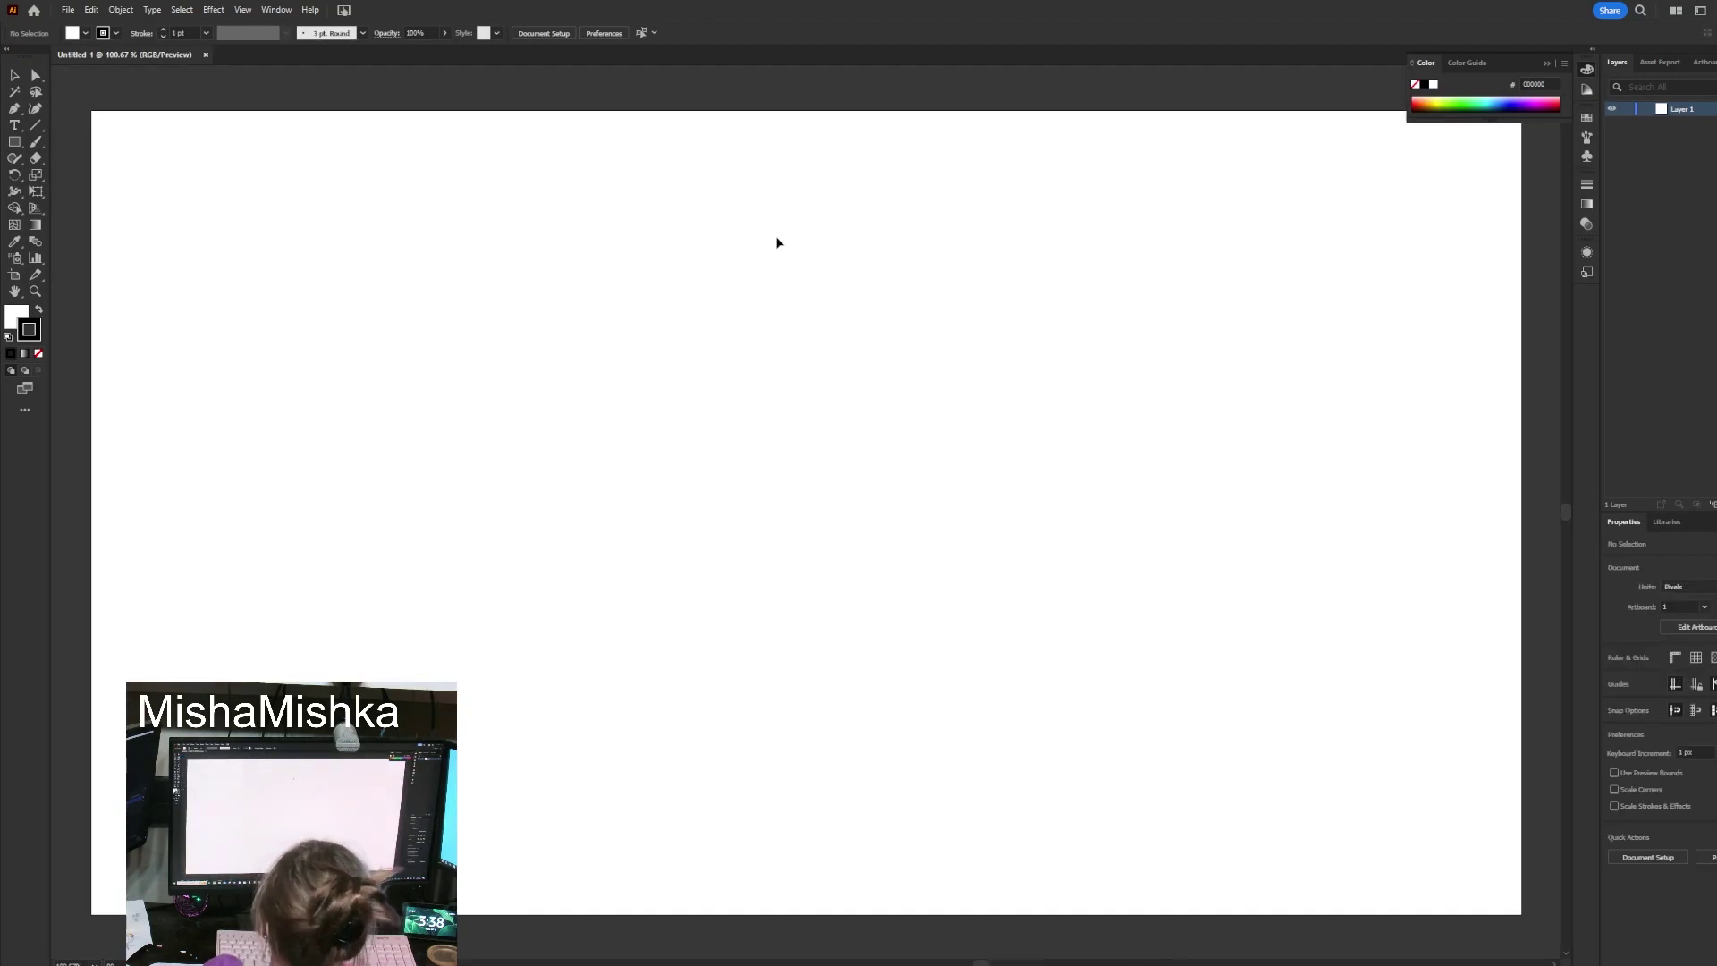
Draw a closed four-sided shape about 329 px wide and 178 px high on the artboard with the Pen tool.
{"action": "left_click", "coordinate": [20, 111]}
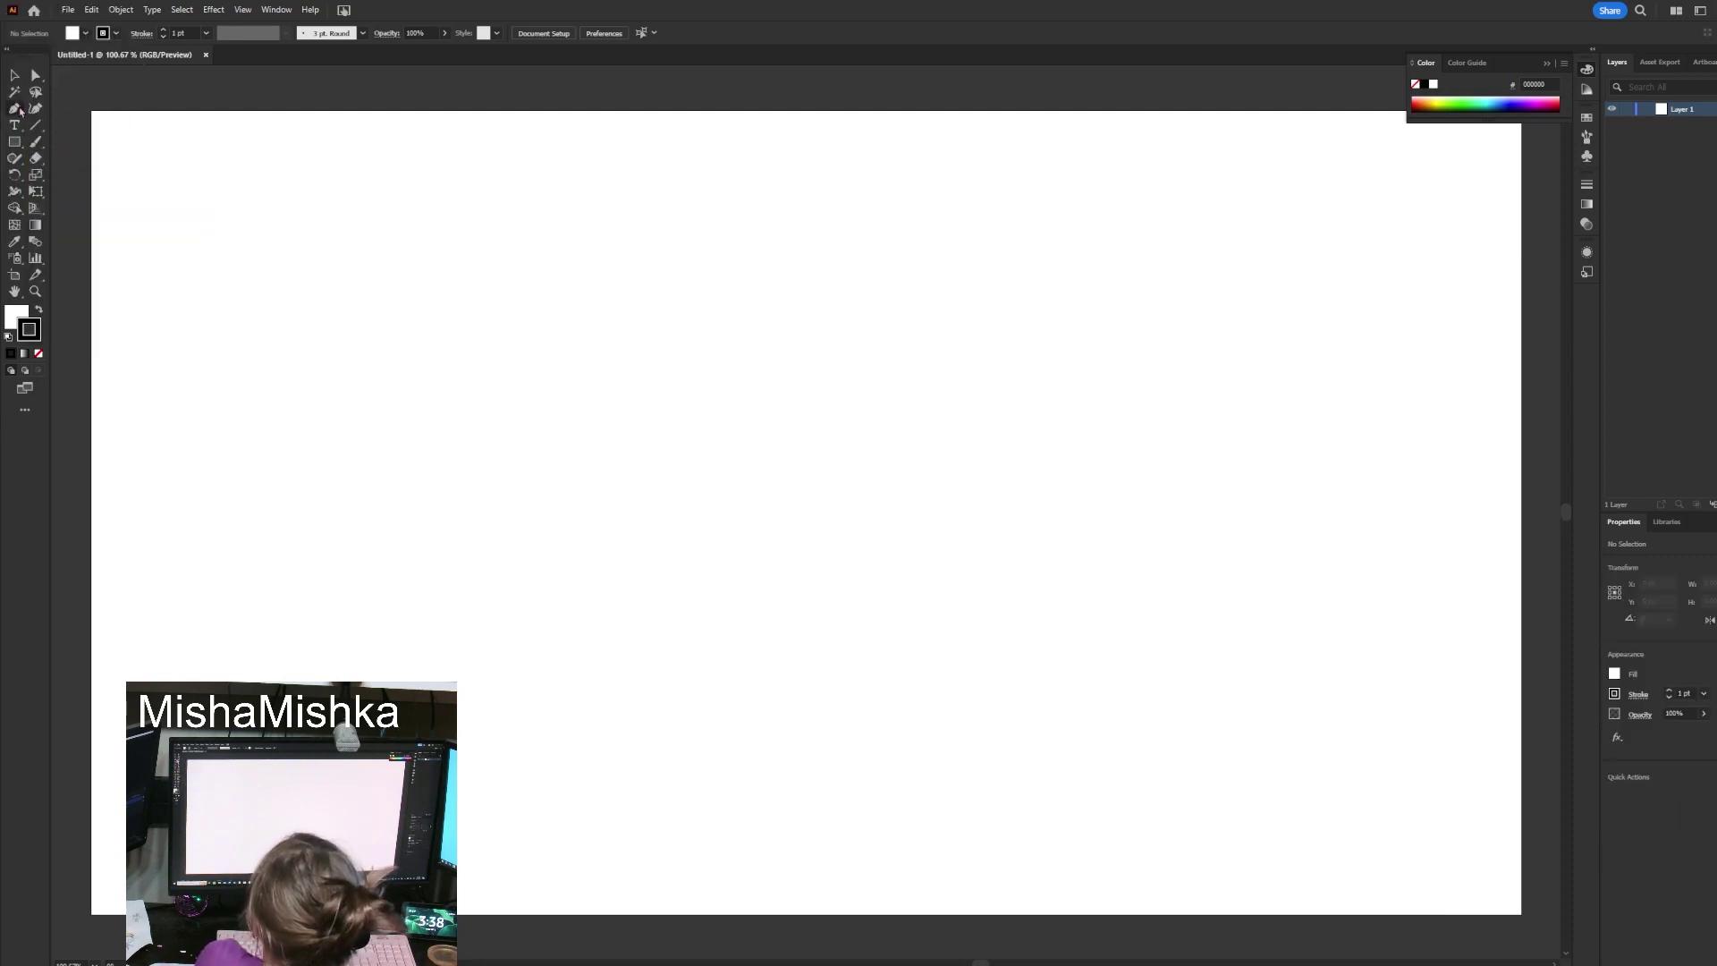
{"action": "left_click", "coordinate": [530, 549]}
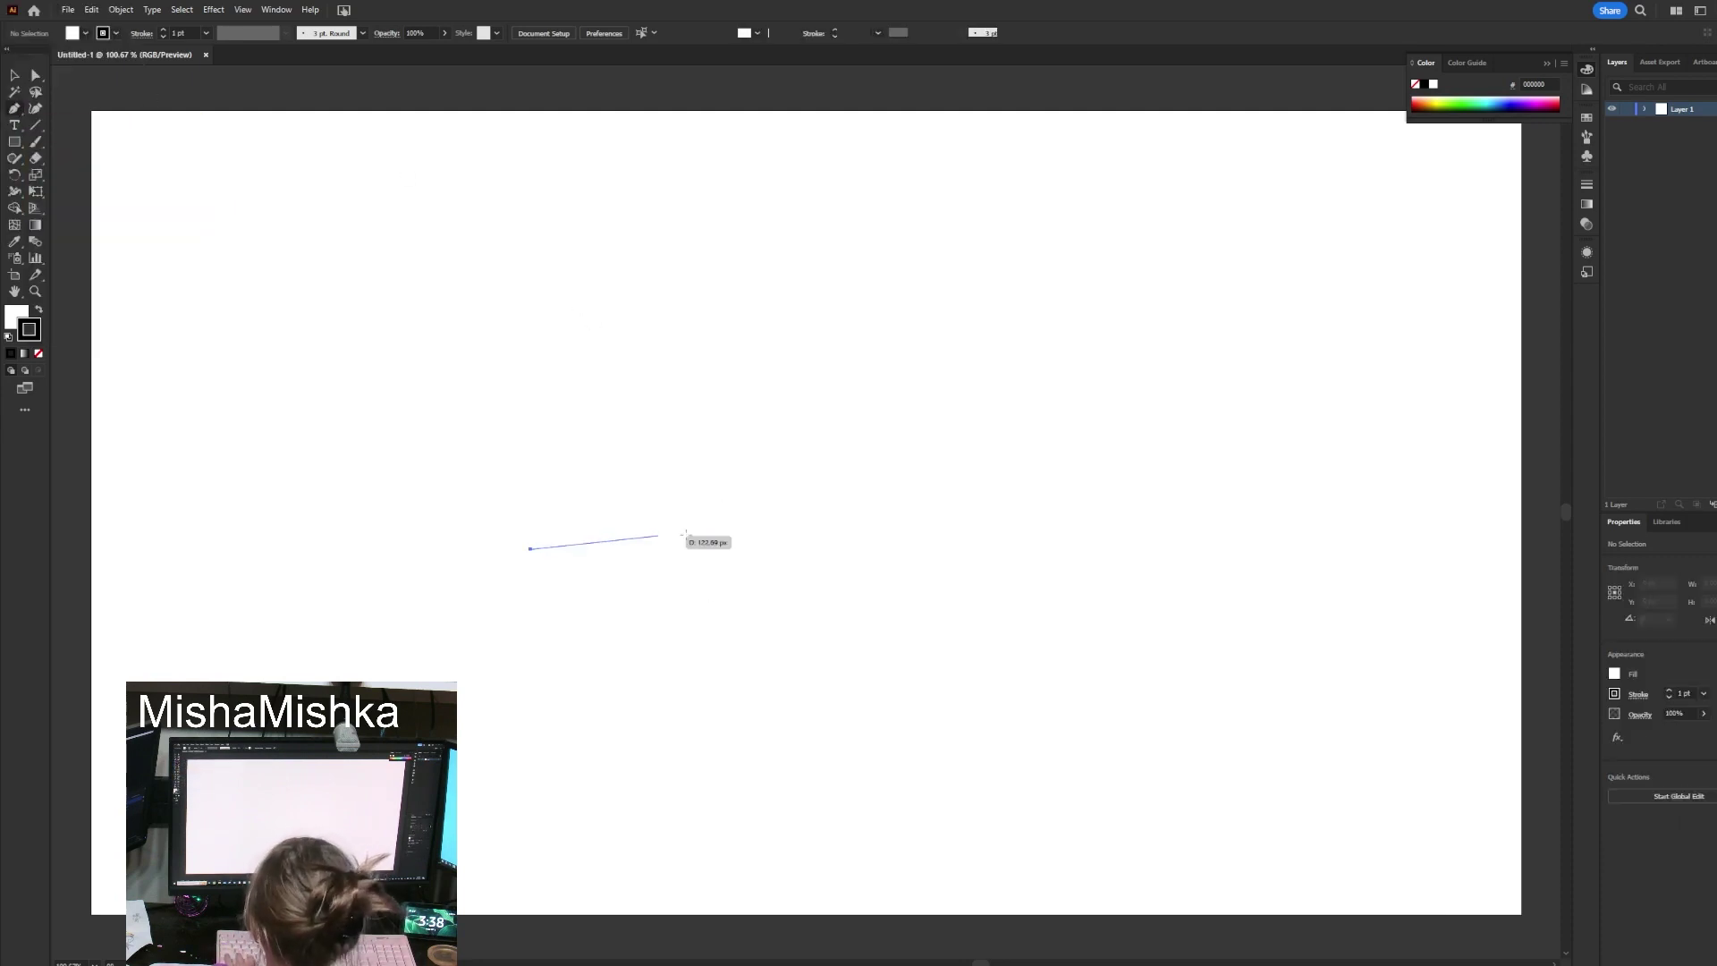
{"action": "left_click", "coordinate": [870, 549]}
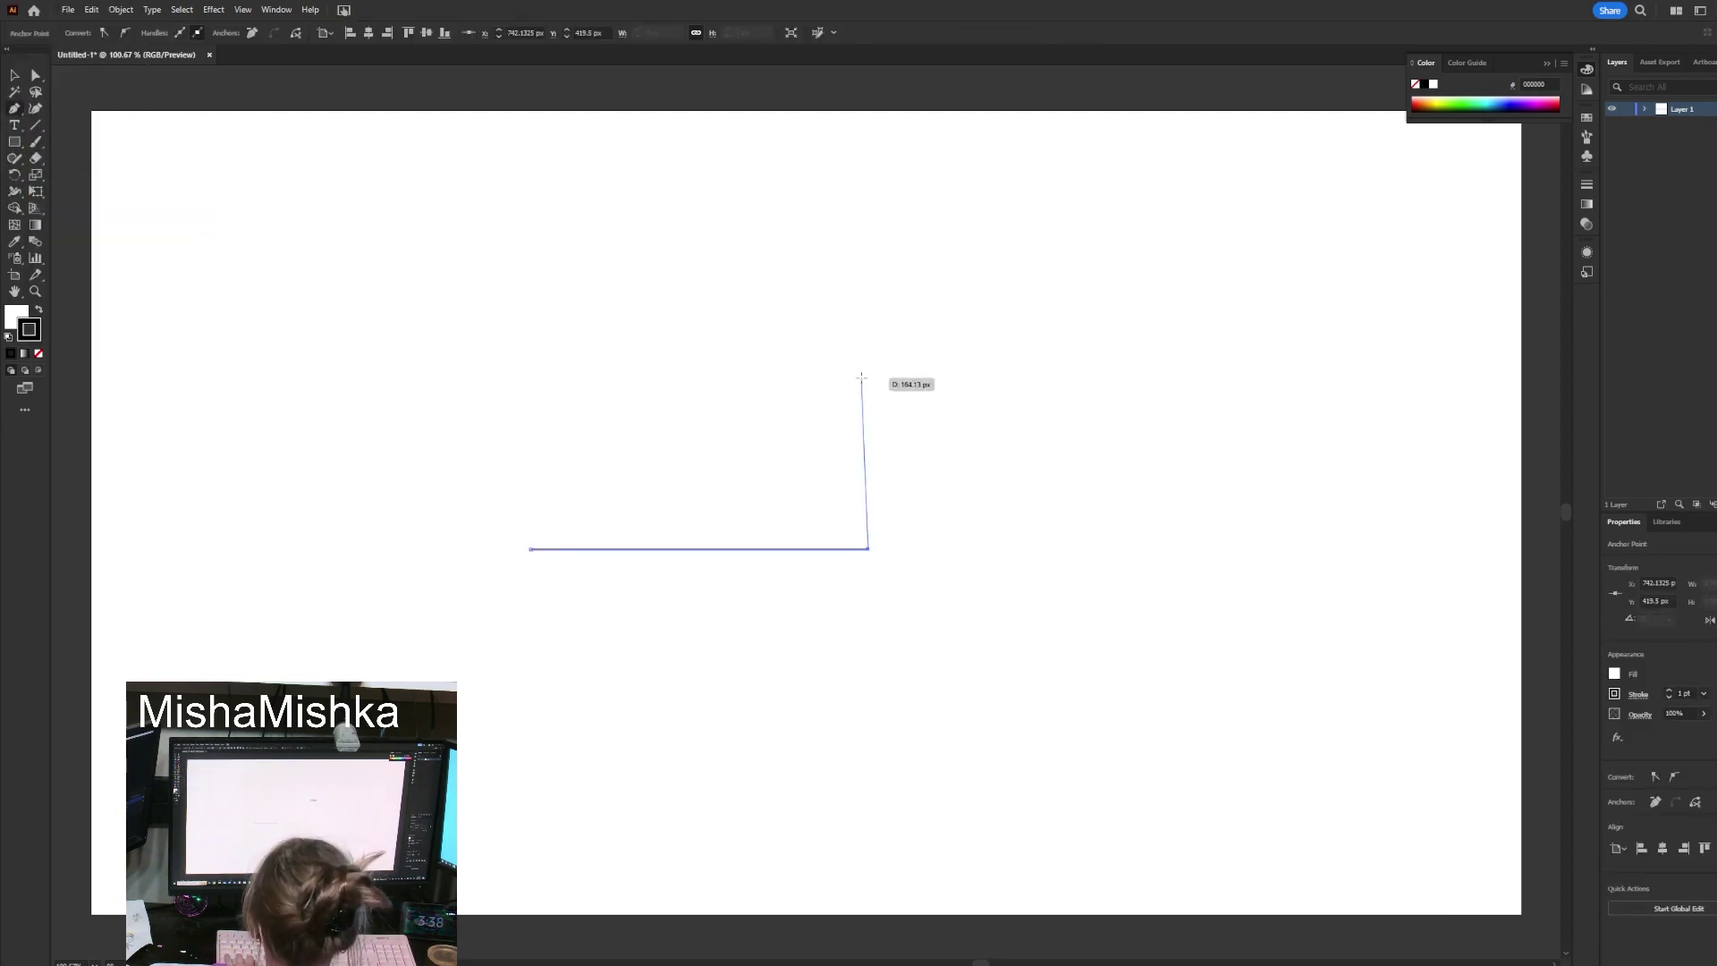
{"action": "left_click", "coordinate": [875, 362]}
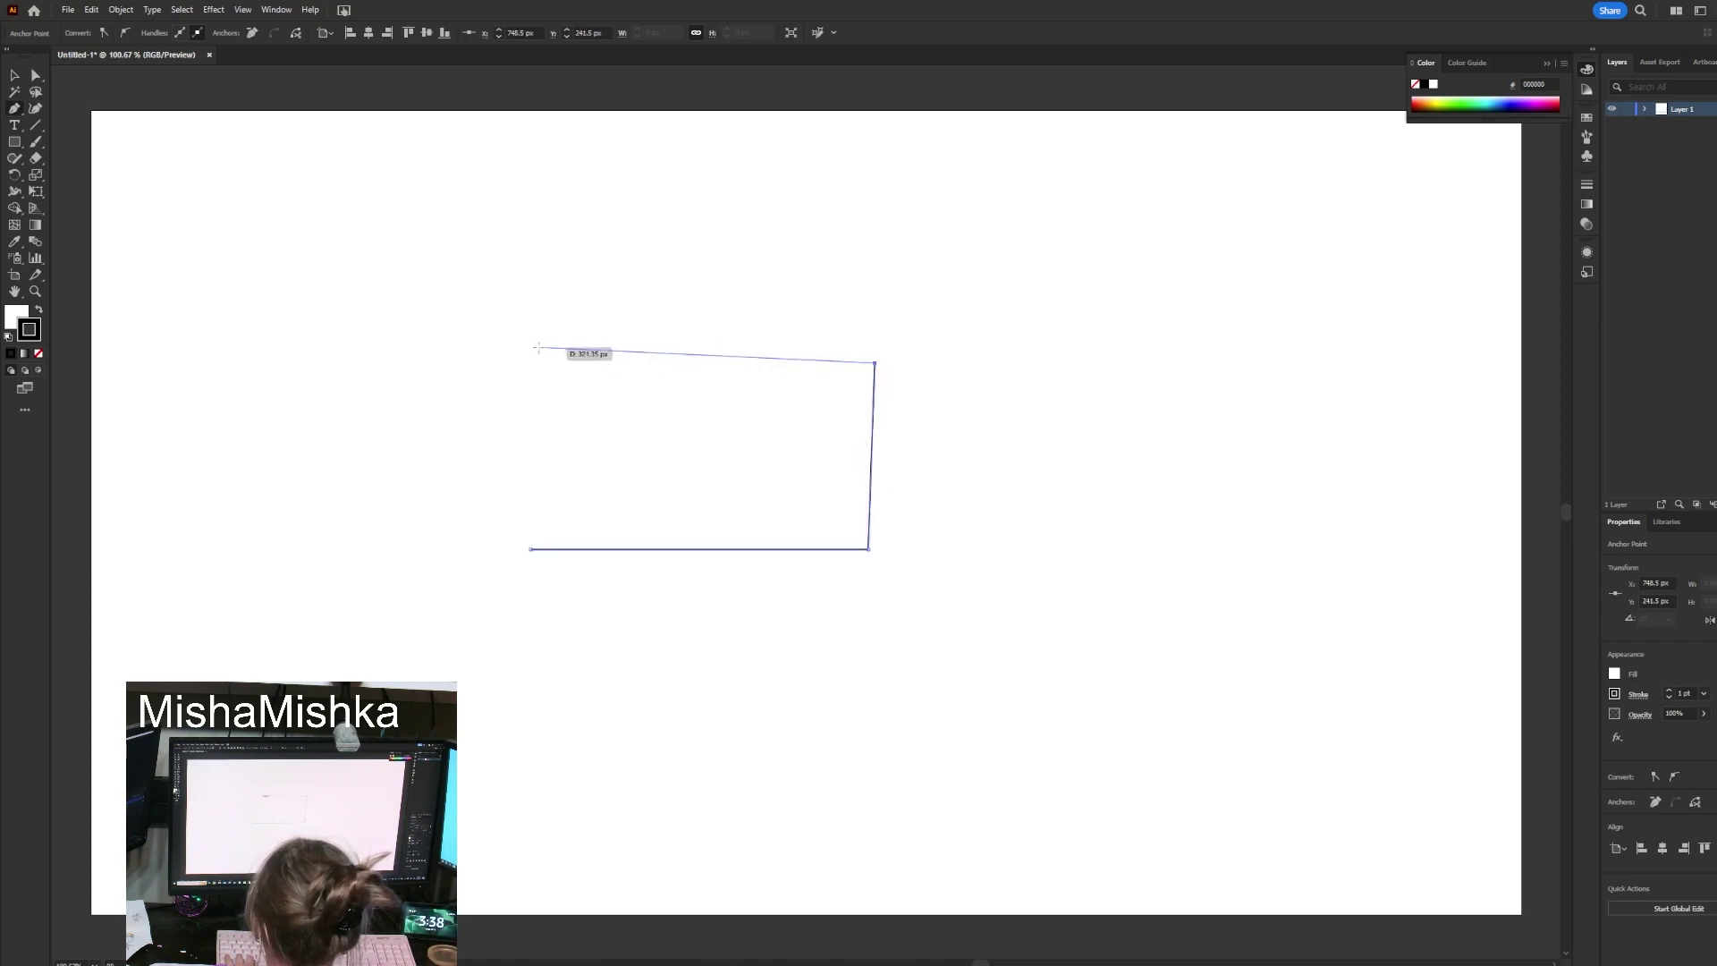
{"action": "left_click", "coordinate": [530, 363]}
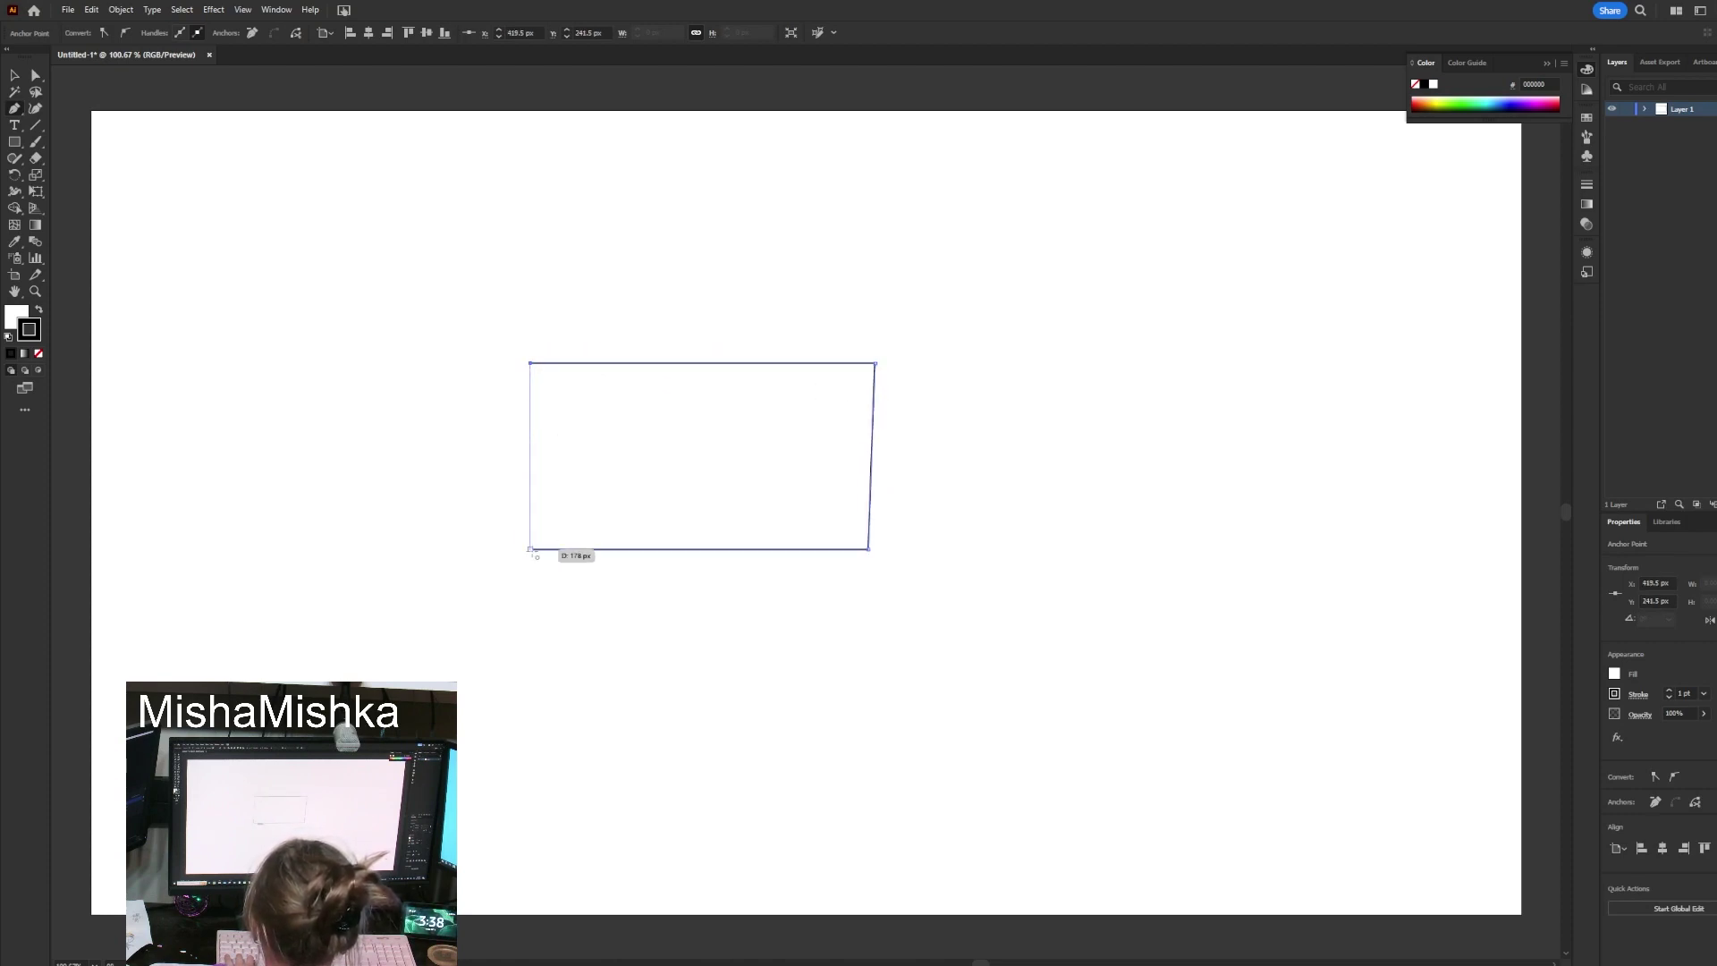
{"action": "left_click", "coordinate": [531, 549]}
{"action": "scroll", "coordinate": [652, 422], "scroll_direction": "up", "scroll_amount": 2}
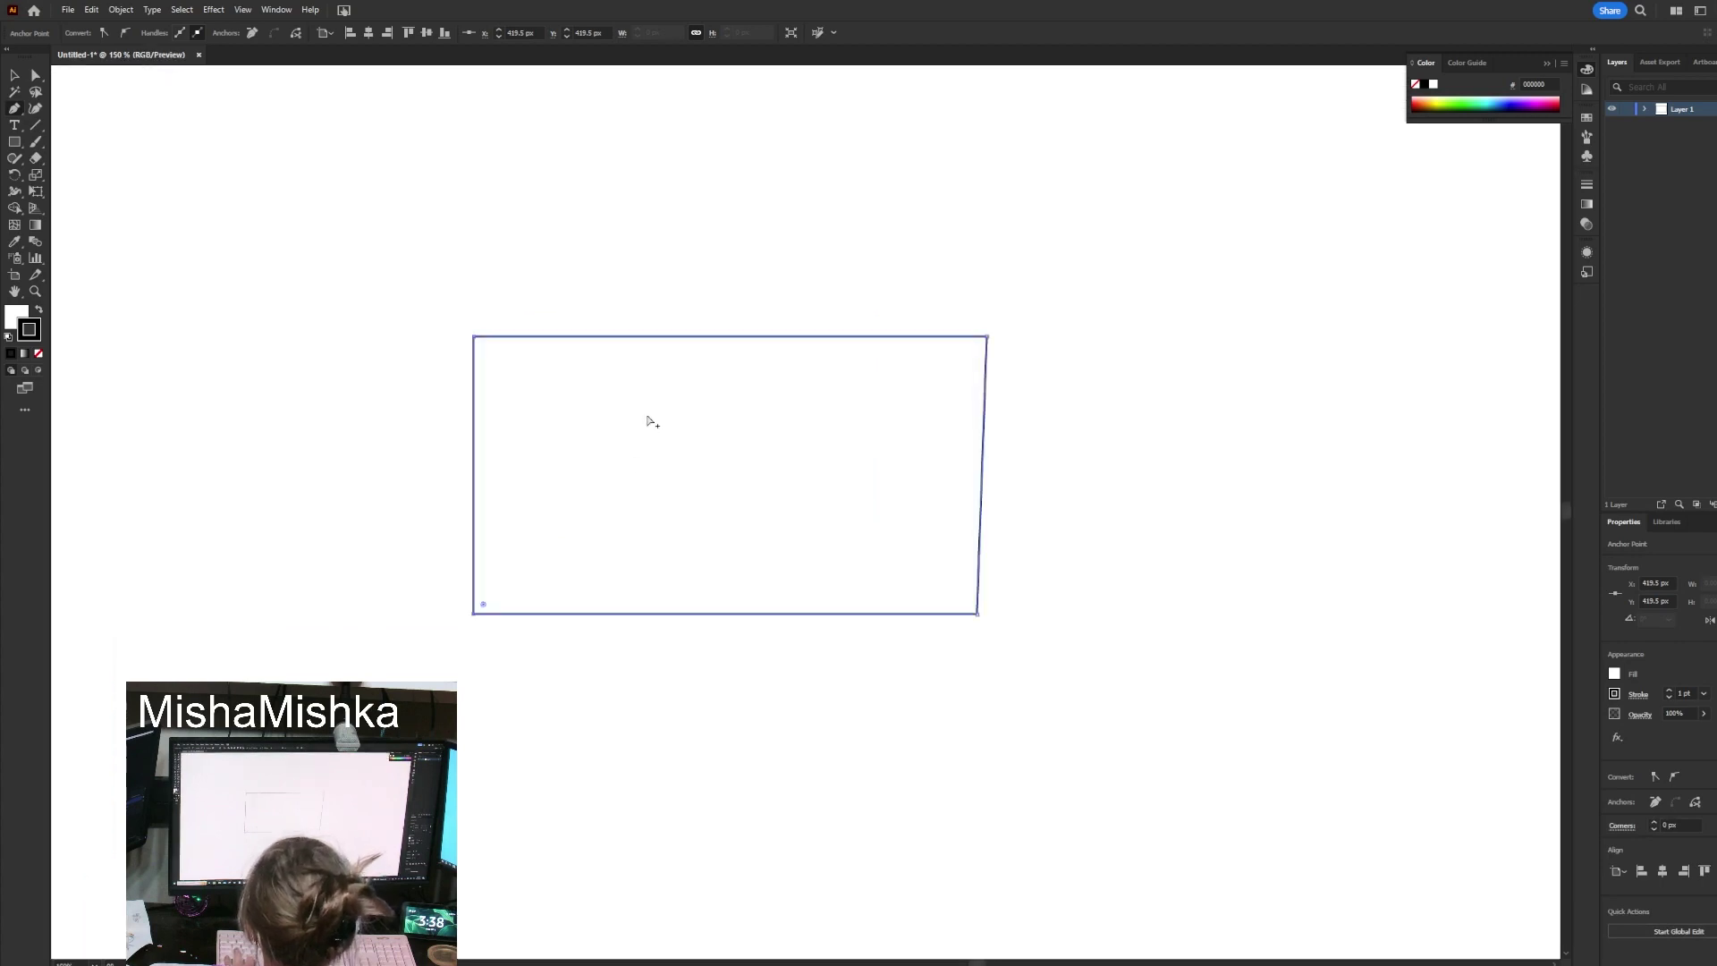
{"action": "key", "text": "ctrl+shift+a"}
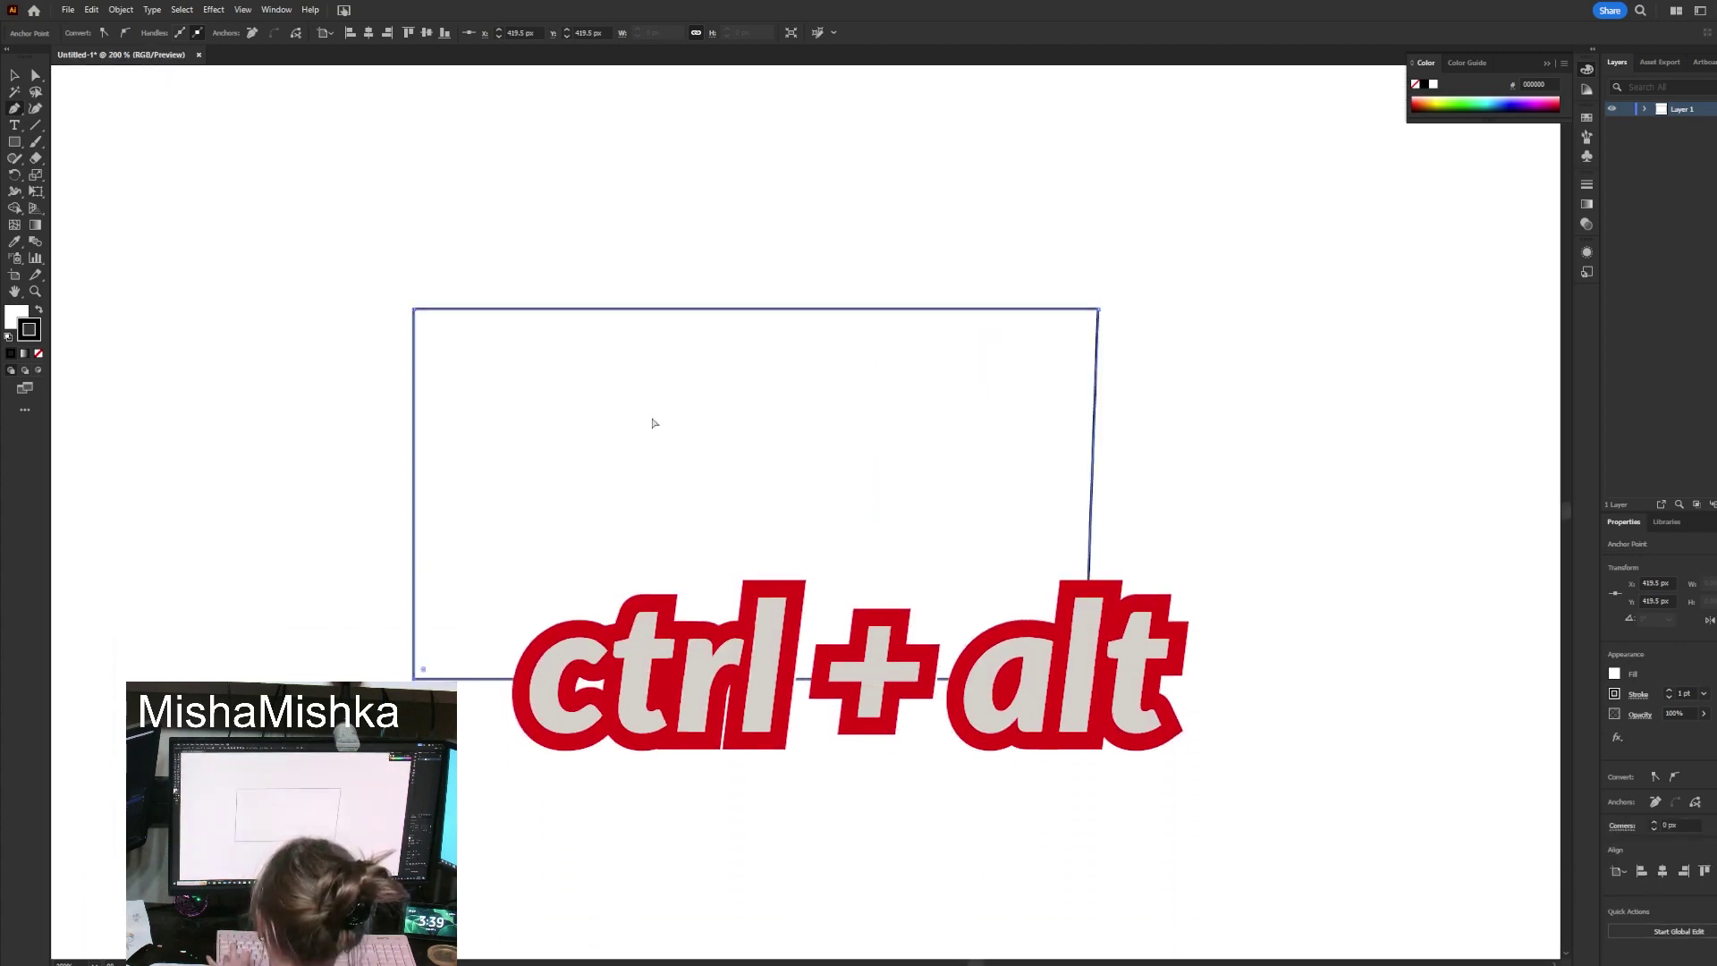
{"action": "scroll", "coordinate": [652, 418], "scroll_direction": "up", "scroll_amount": 1}
{"action": "scroll", "coordinate": [654, 423], "scroll_direction": "down", "scroll_amount": 1}
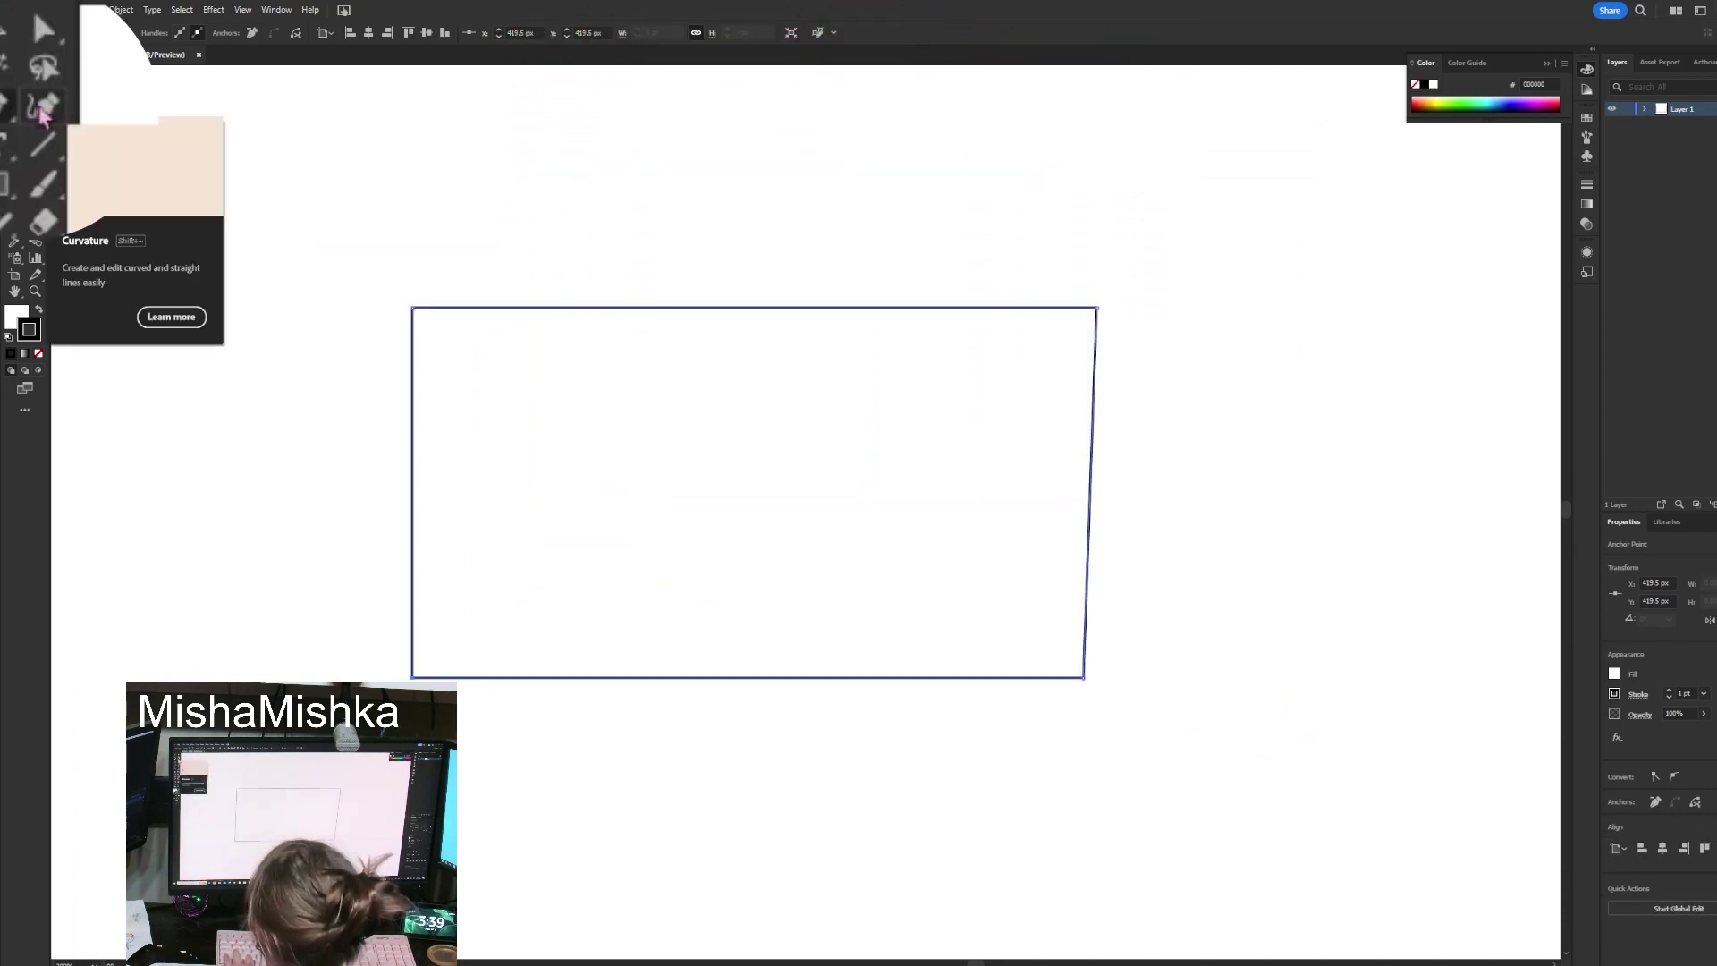
Bow all four edges of the shape outward with the Curvature tool to form a cloud, then even out its left bulge.
{"action": "left_click", "coordinate": [40, 111]}
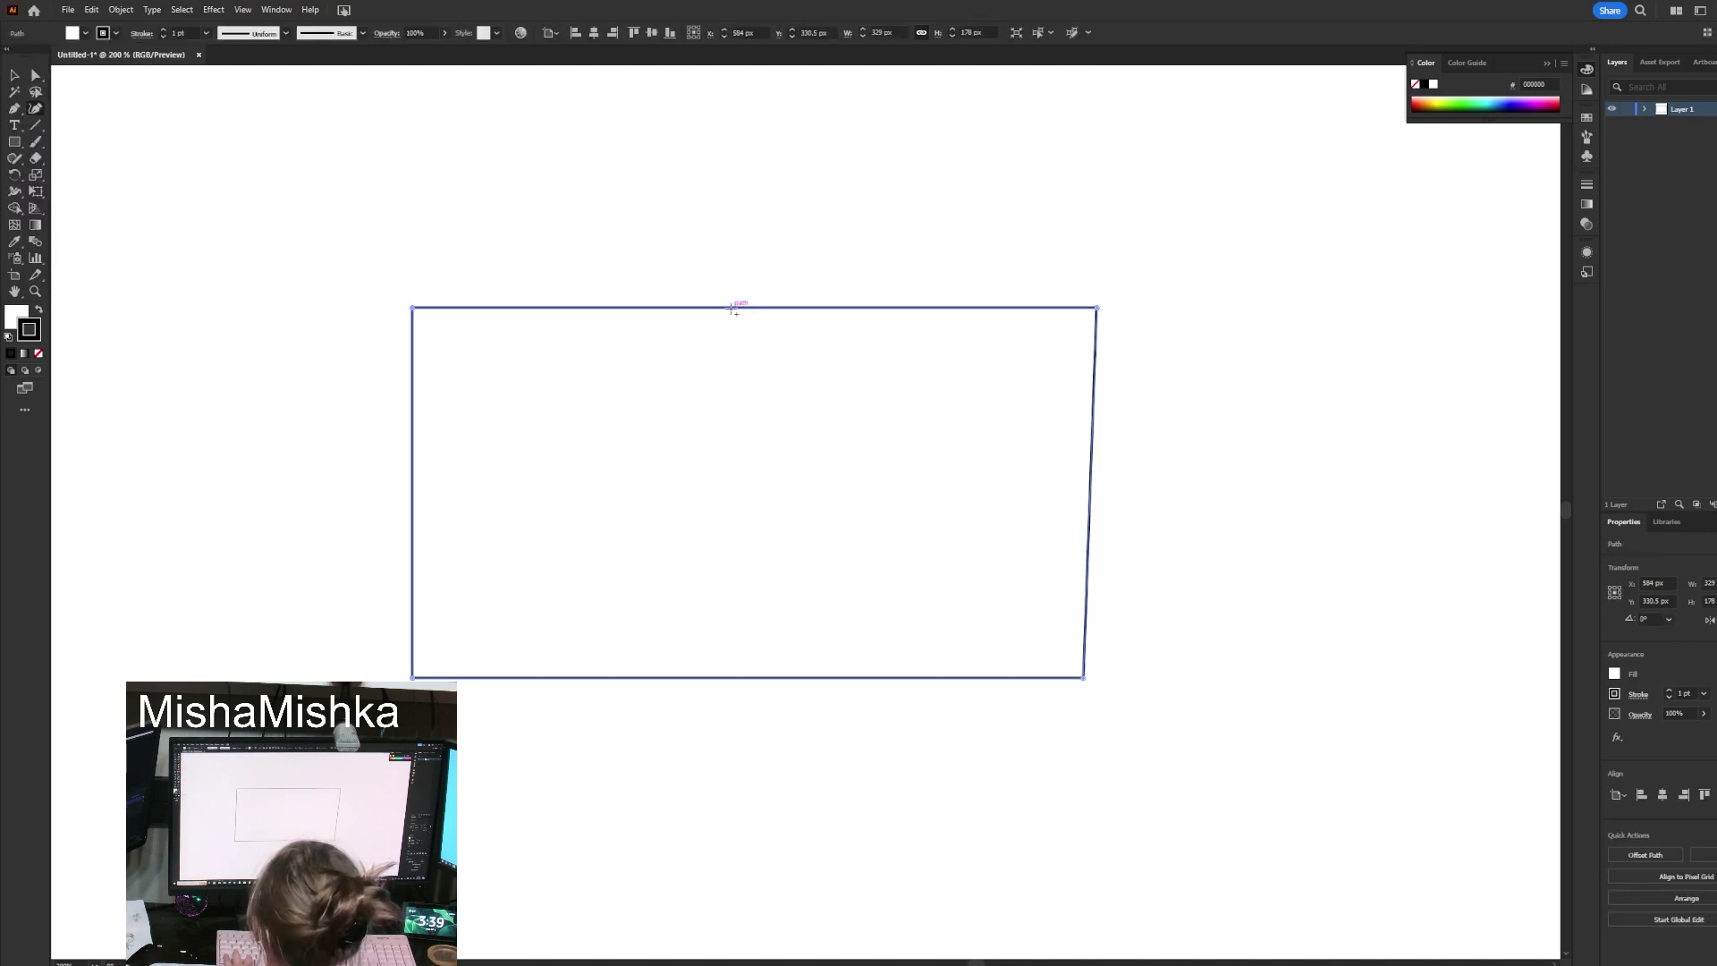
{"action": "left_click_drag", "start_coordinate": [733, 307], "coordinate": [732, 86]}
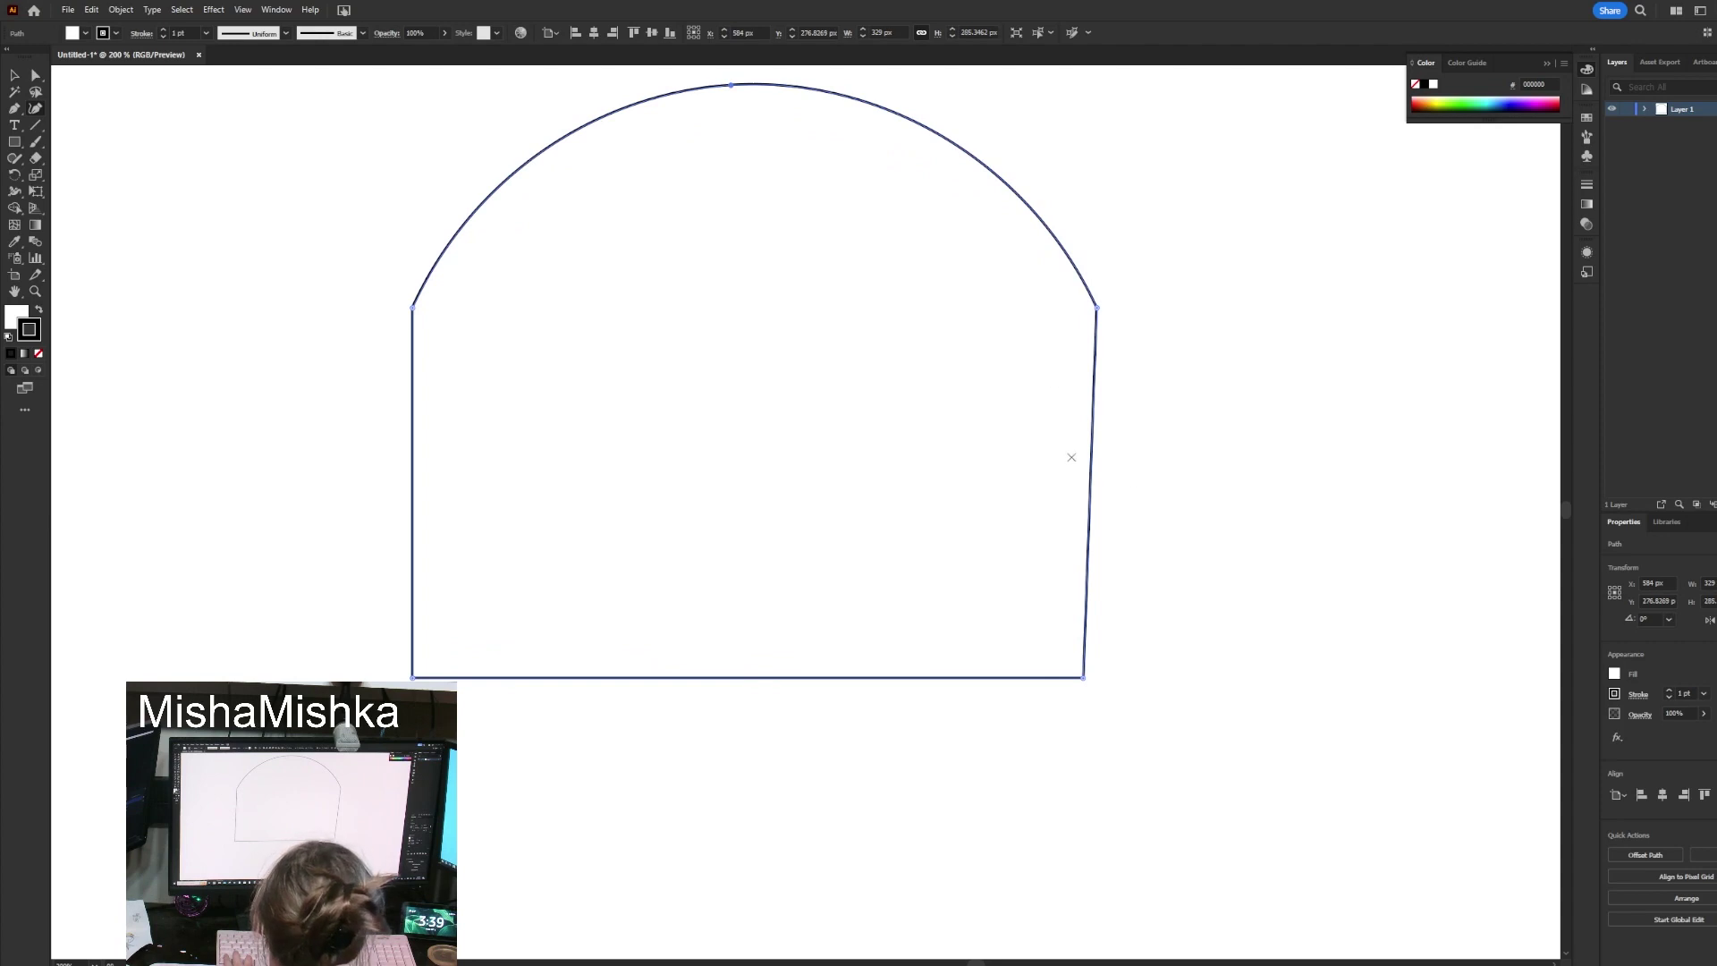
{"action": "scroll", "coordinate": [756, 438], "scroll_direction": "down", "scroll_amount": 2}
{"action": "scroll", "coordinate": [688, 429], "scroll_direction": "up", "scroll_amount": 2}
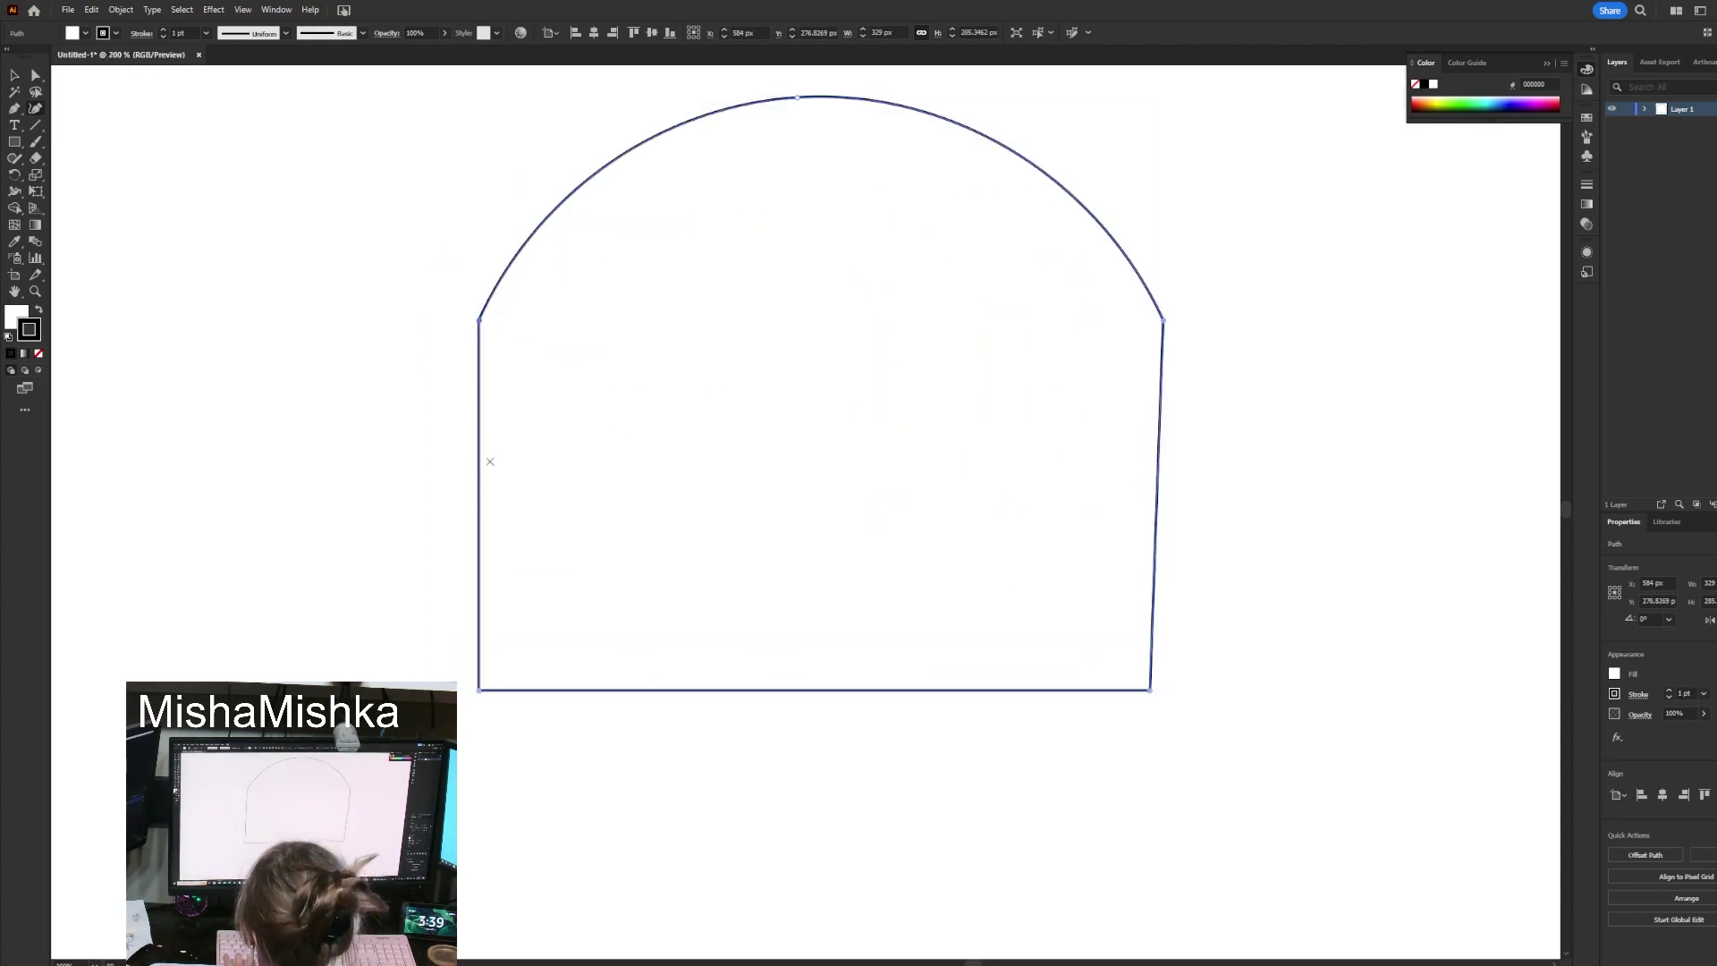
{"action": "left_click_drag", "start_coordinate": [480, 480], "coordinate": [356, 484]}
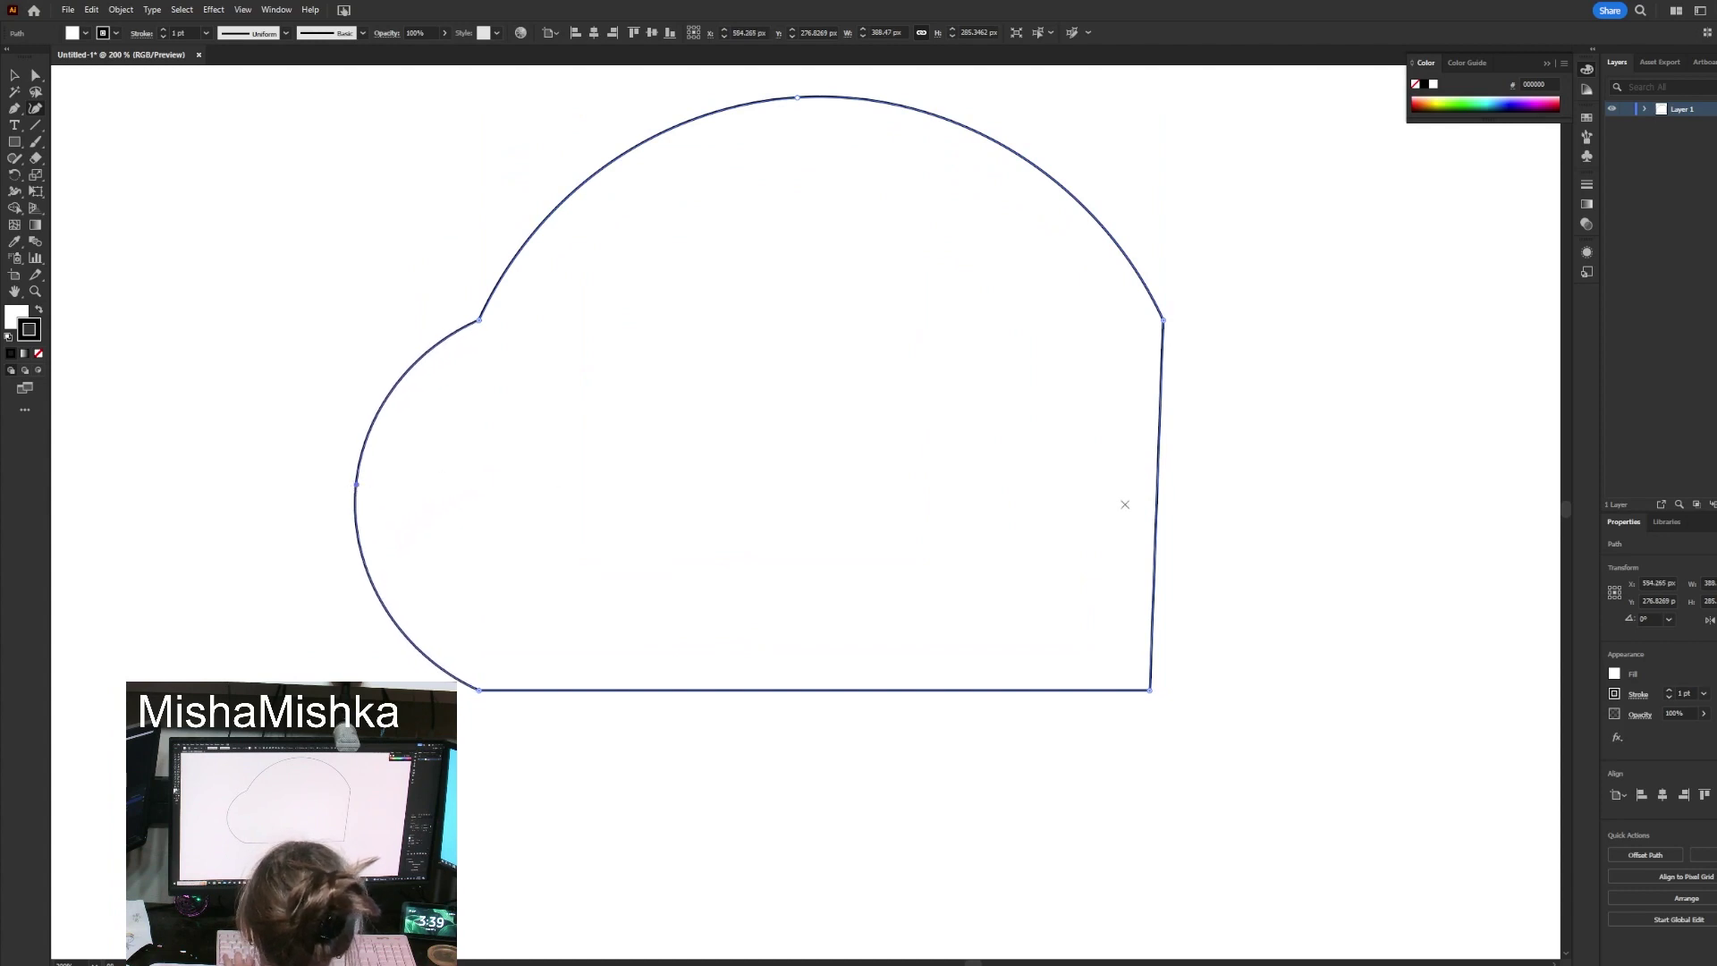
{"action": "left_click_drag", "start_coordinate": [1158, 490], "coordinate": [1334, 532]}
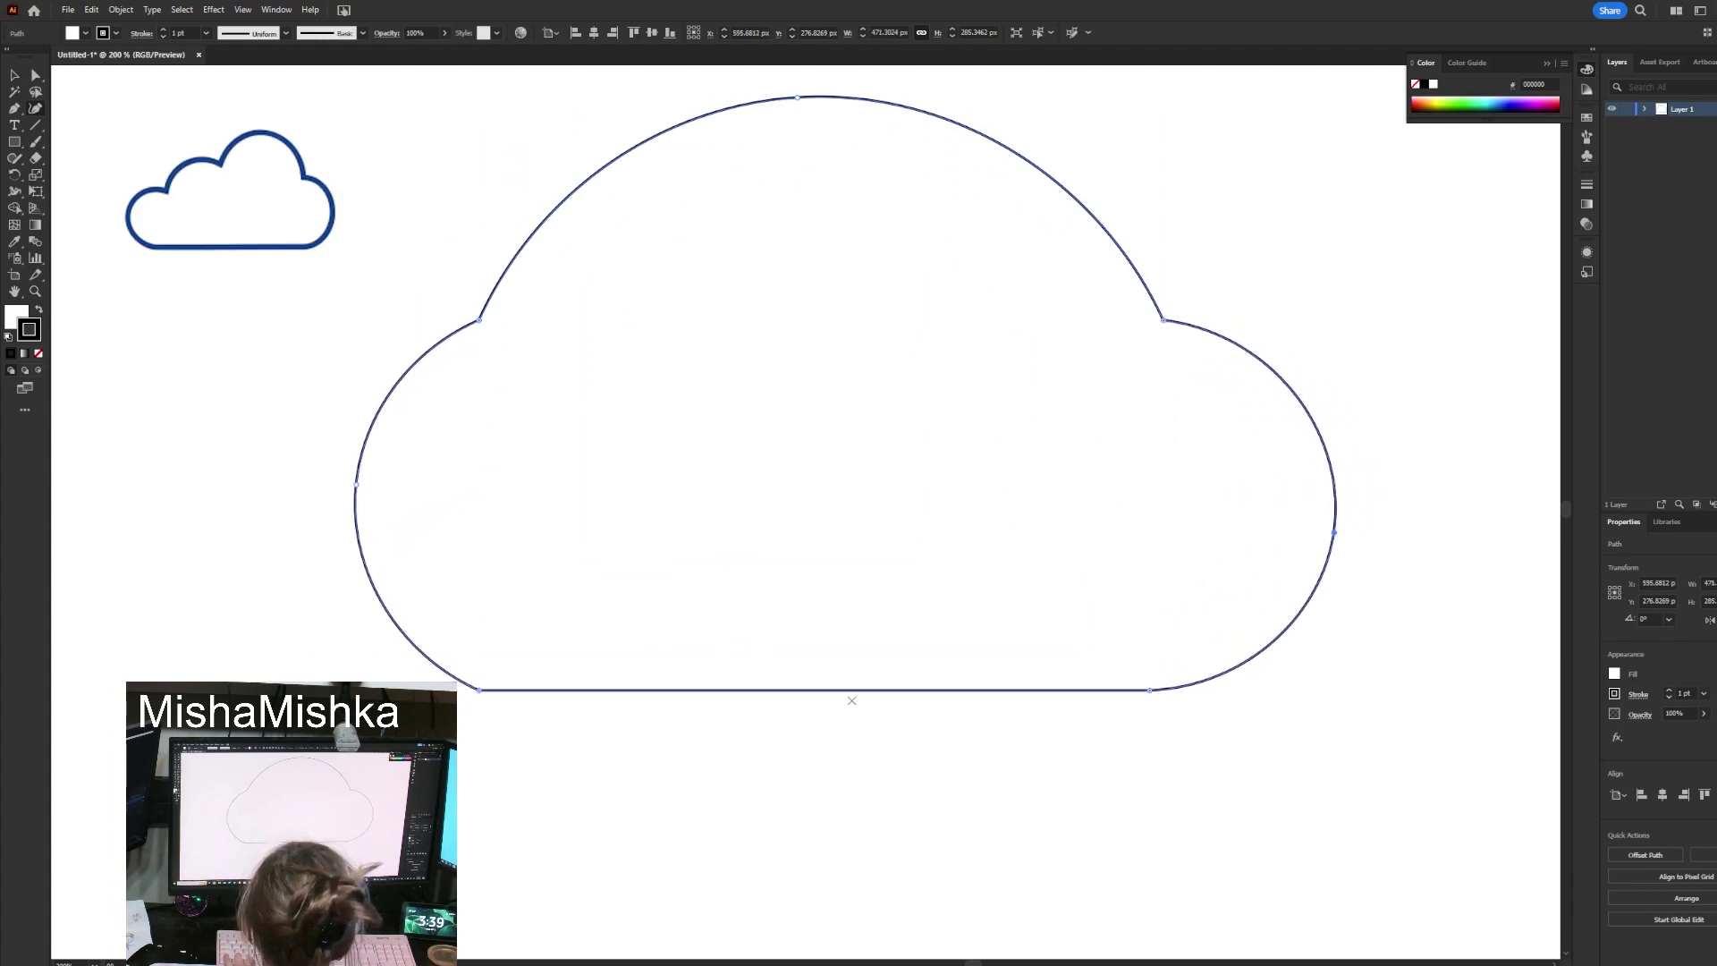
{"action": "left_click_drag", "start_coordinate": [822, 687], "coordinate": [816, 771]}
{"action": "scroll", "coordinate": [653, 547], "scroll_direction": "down", "scroll_amount": 1}
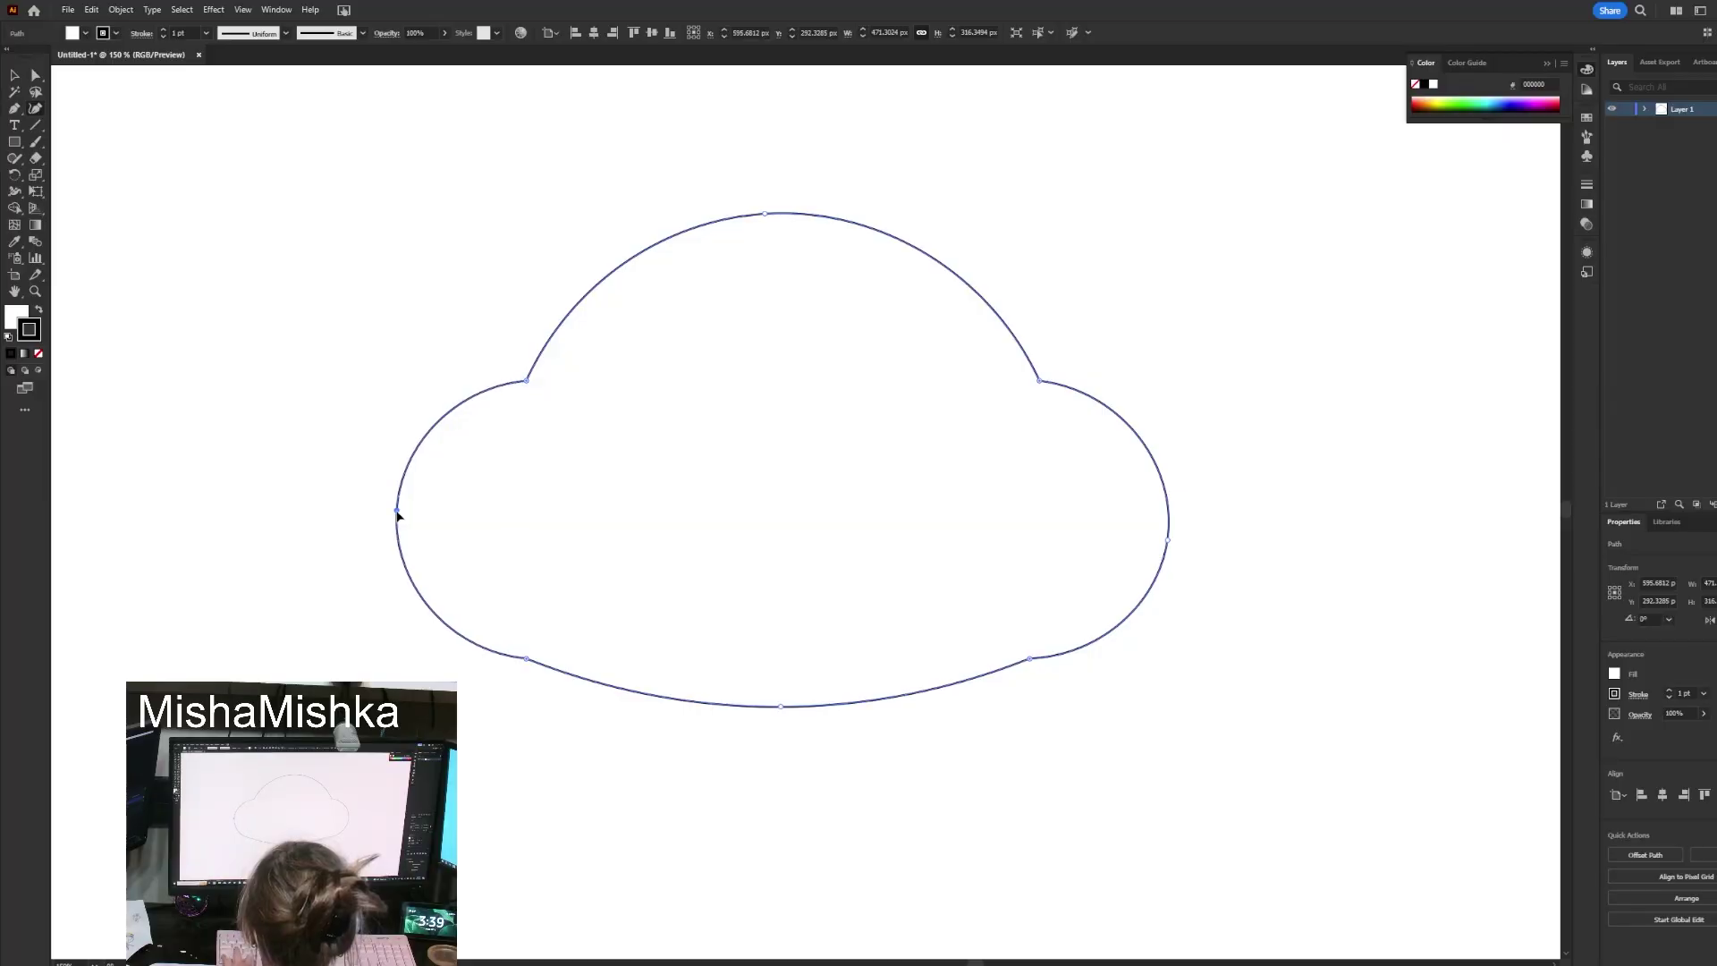
{"action": "left_click_drag", "start_coordinate": [399, 516], "coordinate": [420, 504]}
{"action": "scroll", "coordinate": [641, 365], "scroll_direction": "down", "scroll_amount": 3}
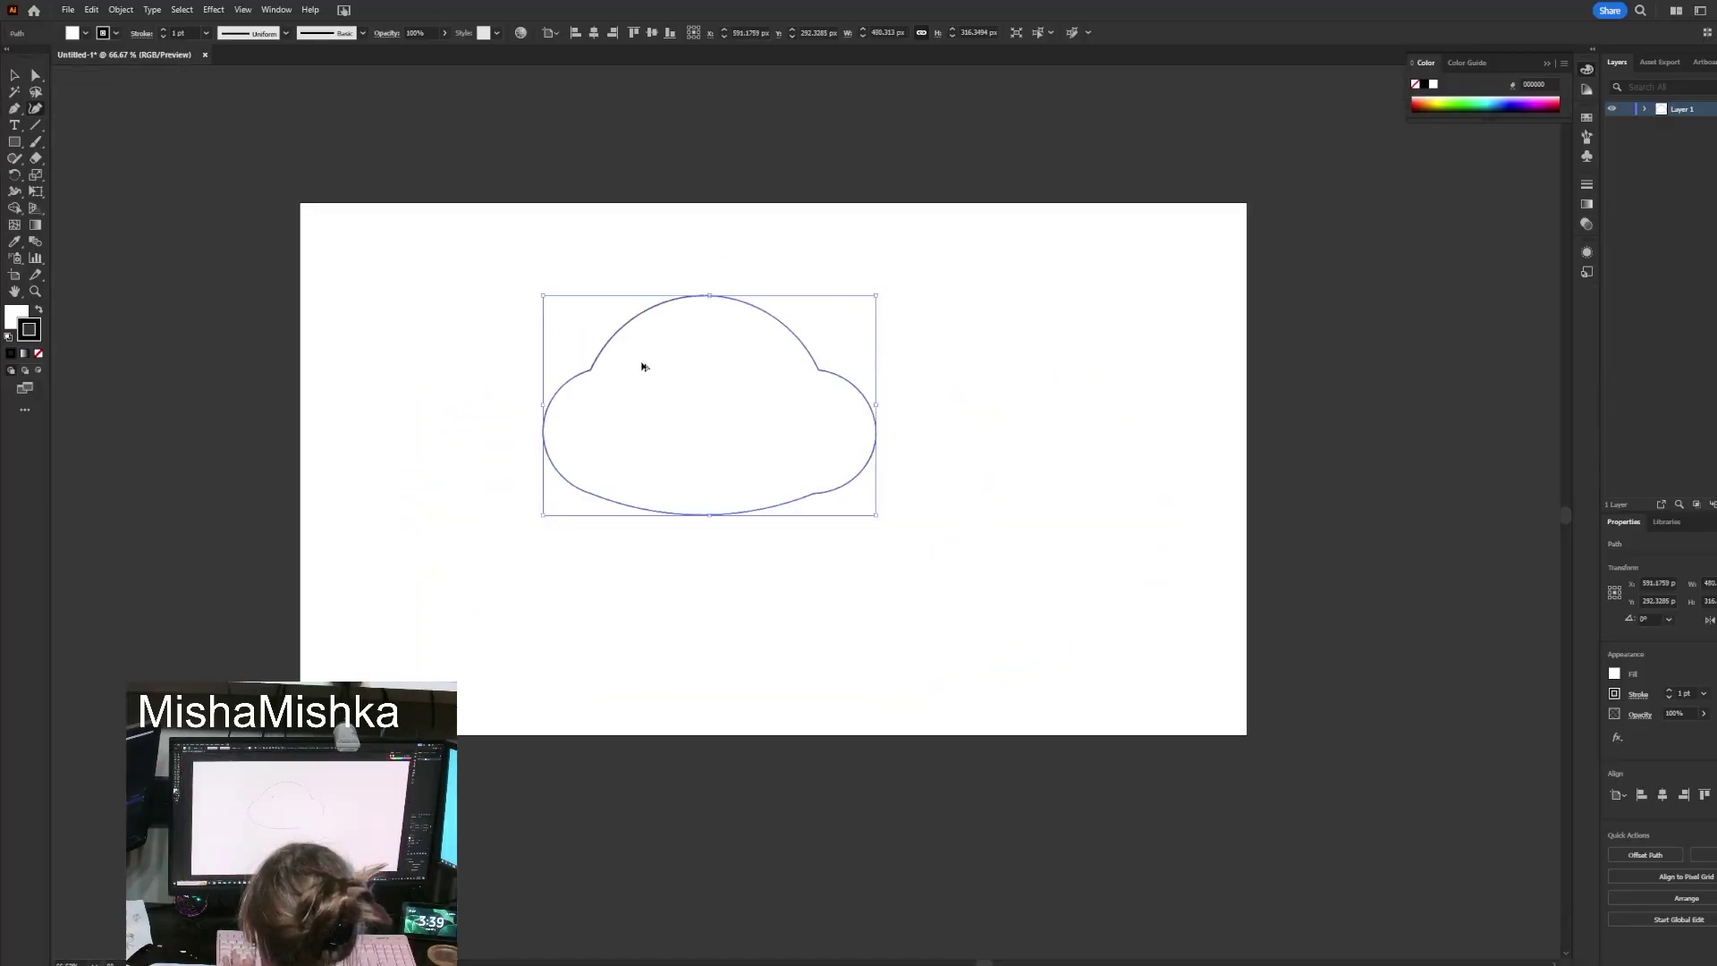
Move the cloud toward the centre of the artboard and check its outline deselected and selected.
{"action": "scroll", "coordinate": [669, 340], "scroll_direction": "up", "scroll_amount": 2}
{"action": "key", "text": "v"}
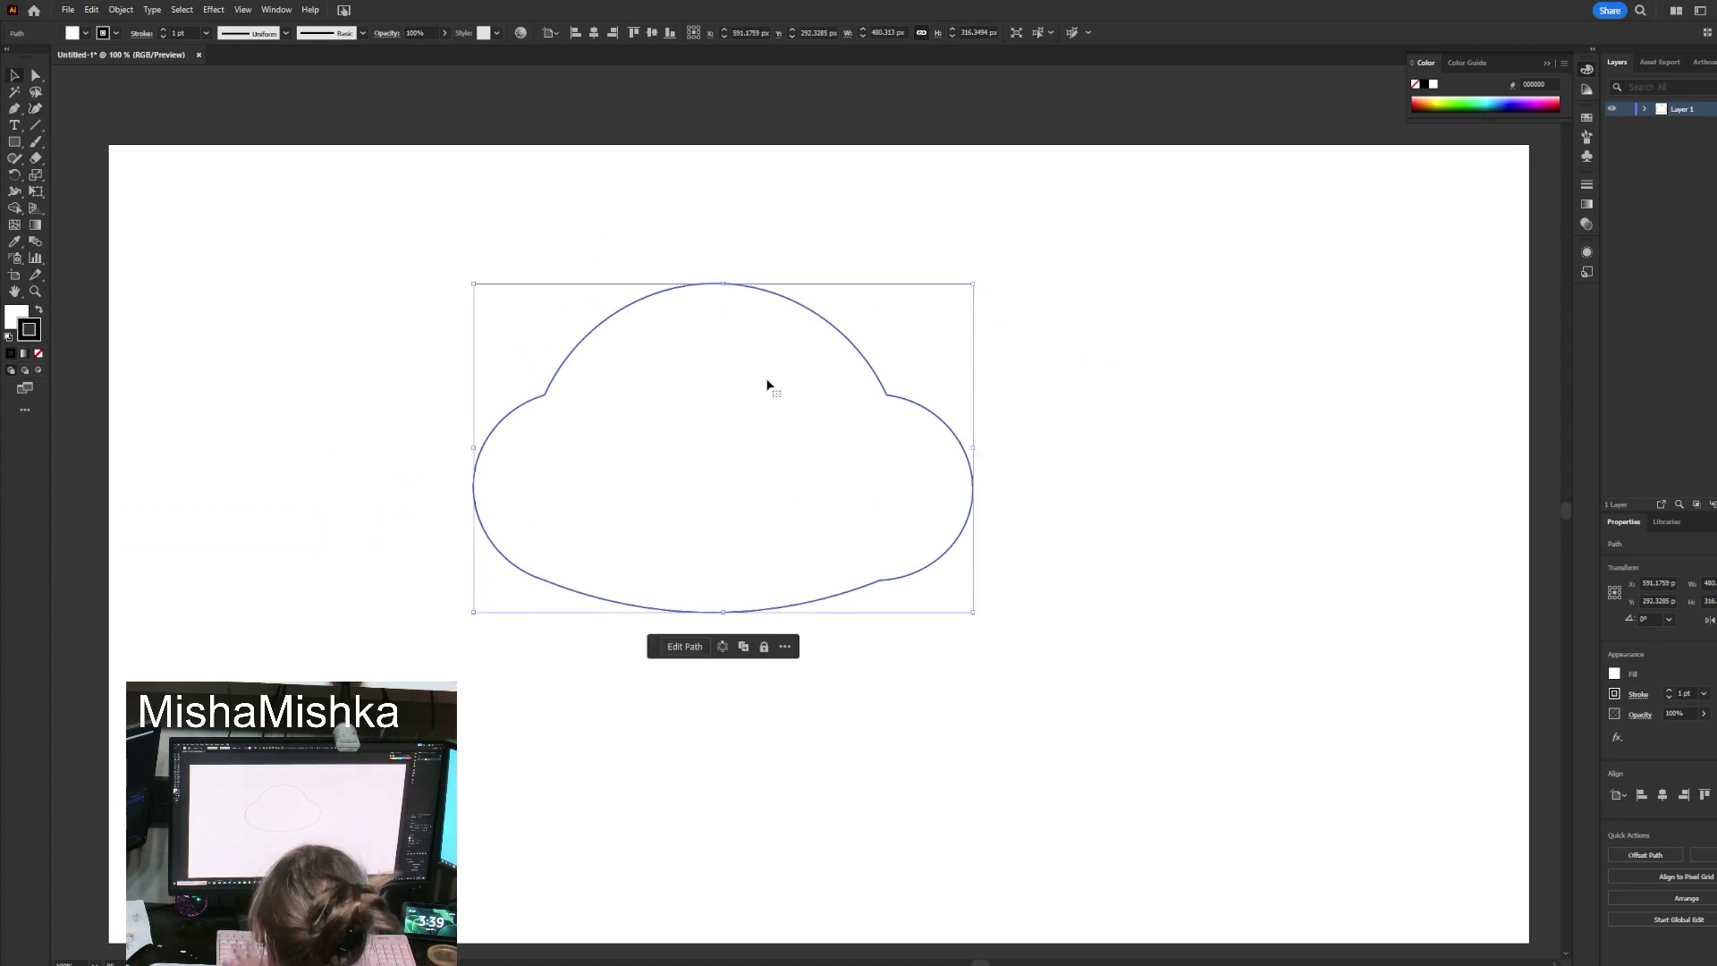
{"action": "left_click", "coordinate": [1036, 364]}
{"action": "left_click_drag", "start_coordinate": [874, 372], "coordinate": [957, 454]}
{"action": "key", "text": "a"}
{"action": "key", "text": "ctrl+plus"}
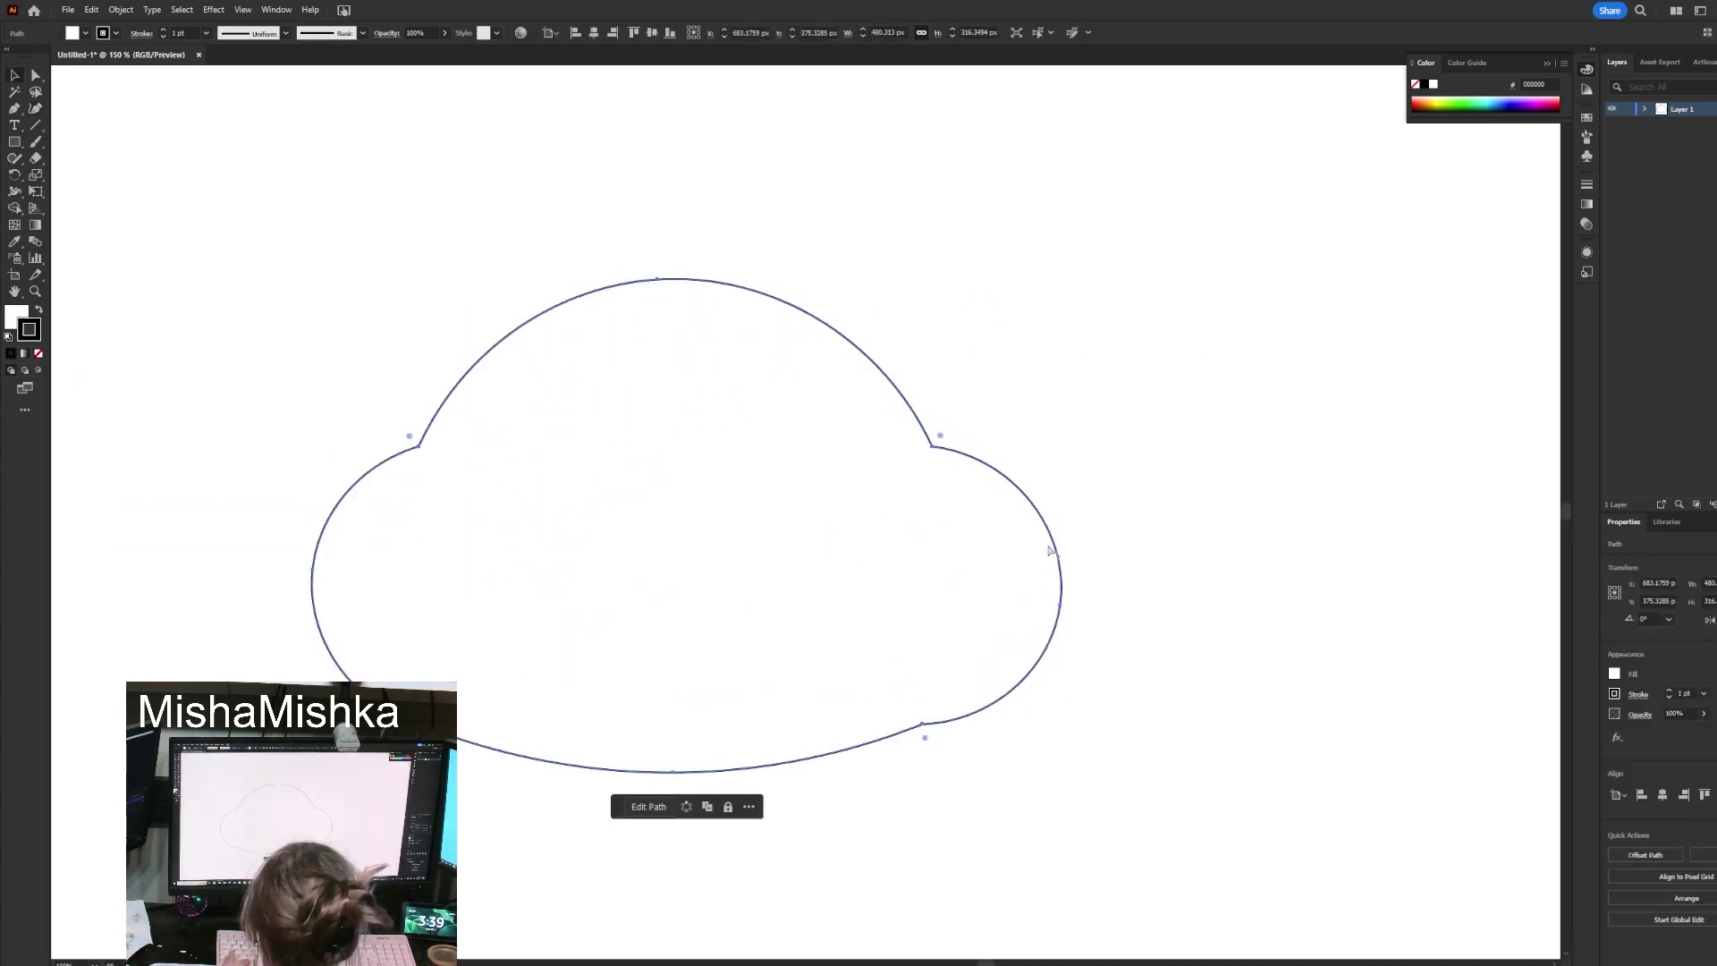
{"action": "key", "text": "v"}
{"action": "left_click", "coordinate": [1144, 533]}
{"action": "scroll", "coordinate": [838, 427], "scroll_direction": "down", "scroll_amount": 2}
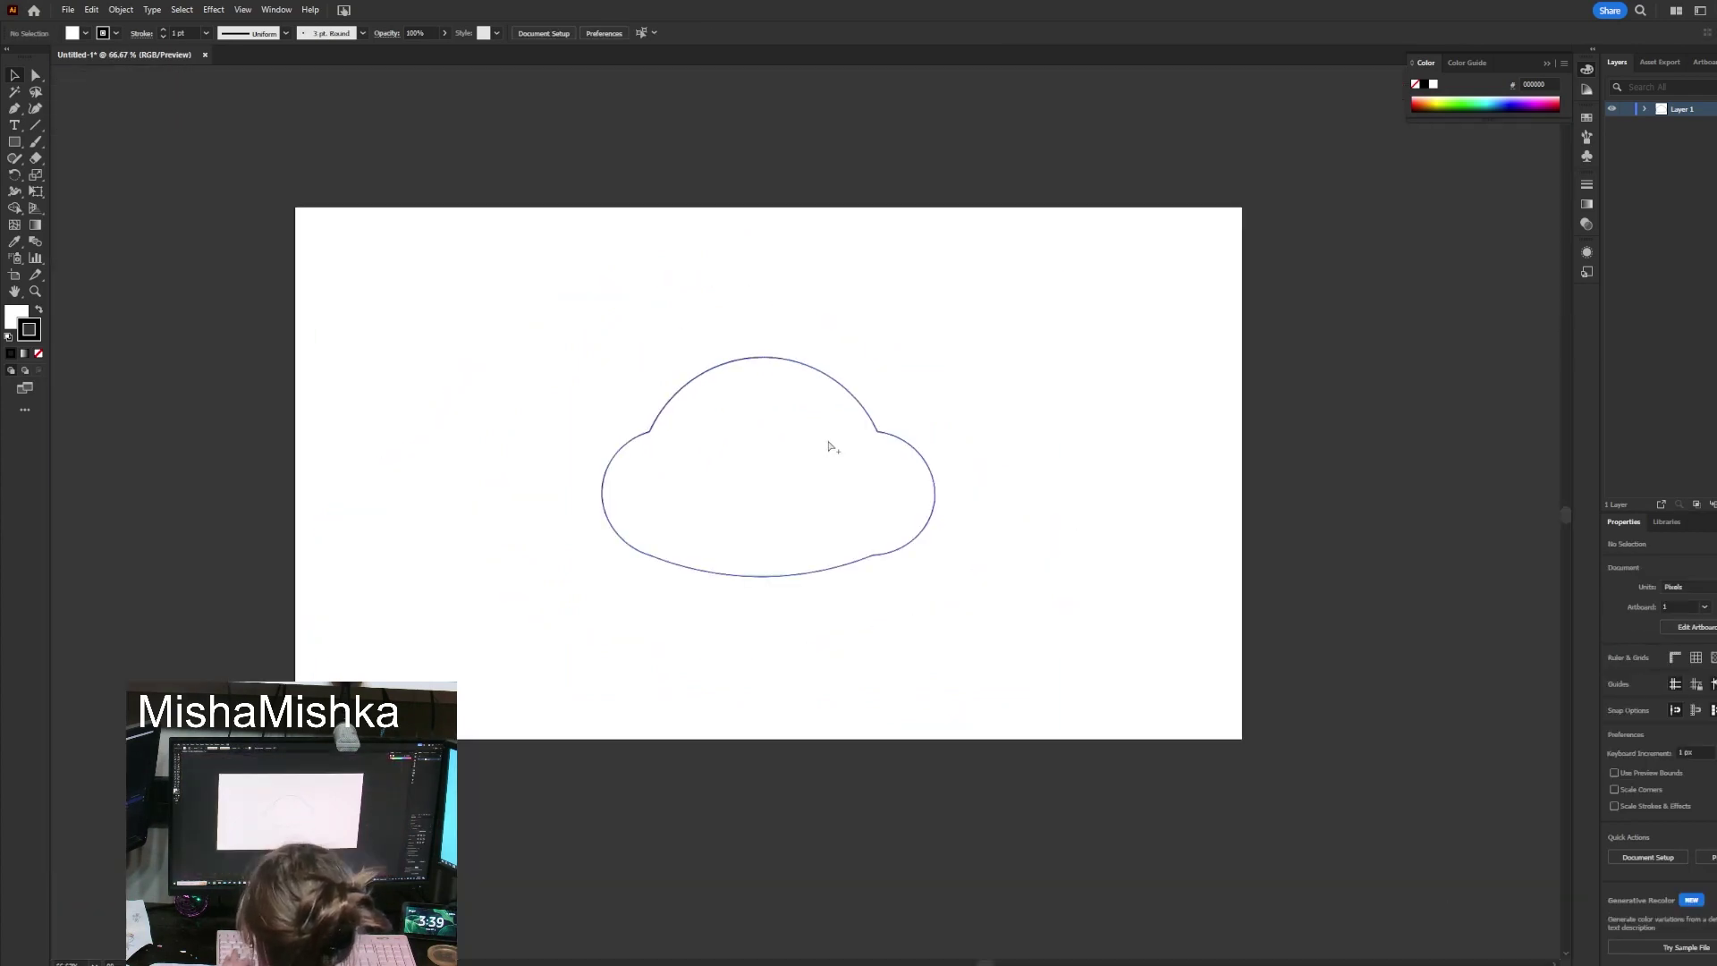
{"action": "scroll", "coordinate": [733, 475], "scroll_direction": "up", "scroll_amount": 2}
{"action": "scroll", "coordinate": [770, 465], "scroll_direction": "down", "scroll_amount": 1}
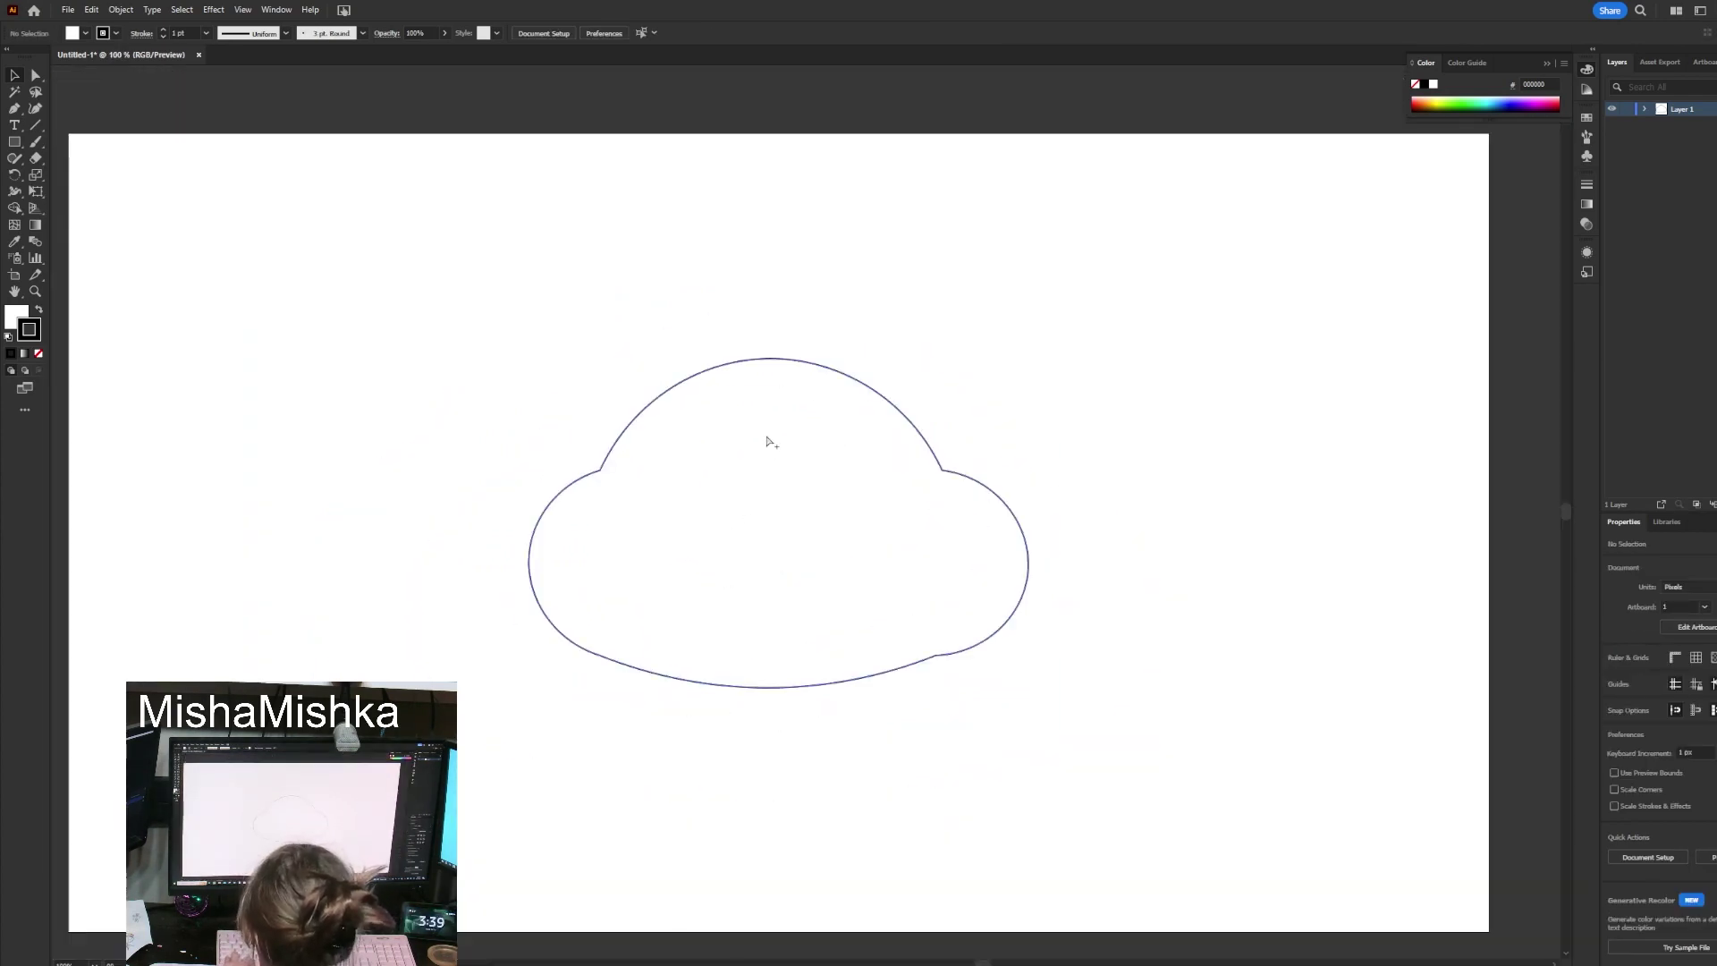
{"action": "left_click", "coordinate": [855, 380]}
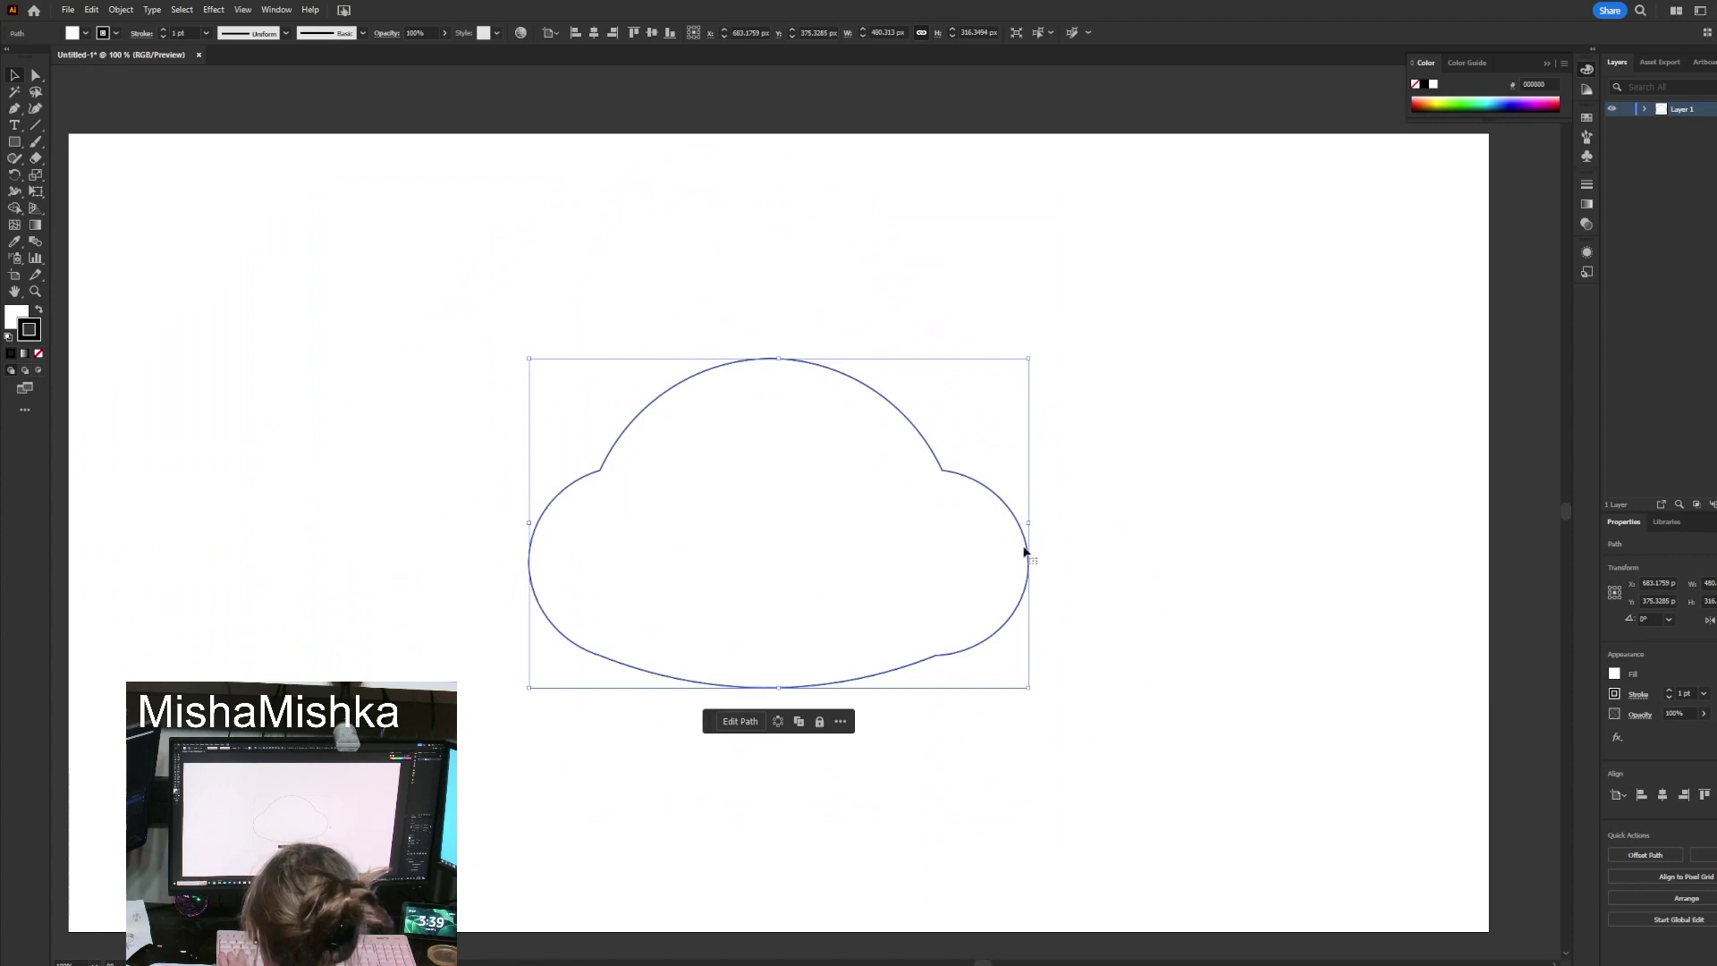
Undo the cloud's move and curvature edits back to the straight four-sided shape.
{"action": "key", "text": "ctrl+z"}
{"action": "key", "text": "ctrl+z"}
{"action": "key", "text": "ctrl+z"}
{"action": "key", "text": "ctrl+z"}
{"action": "key", "text": "ctrl+z"}
{"action": "key", "text": "ctrl+z"}
{"action": "key", "text": "ctrl+z"}
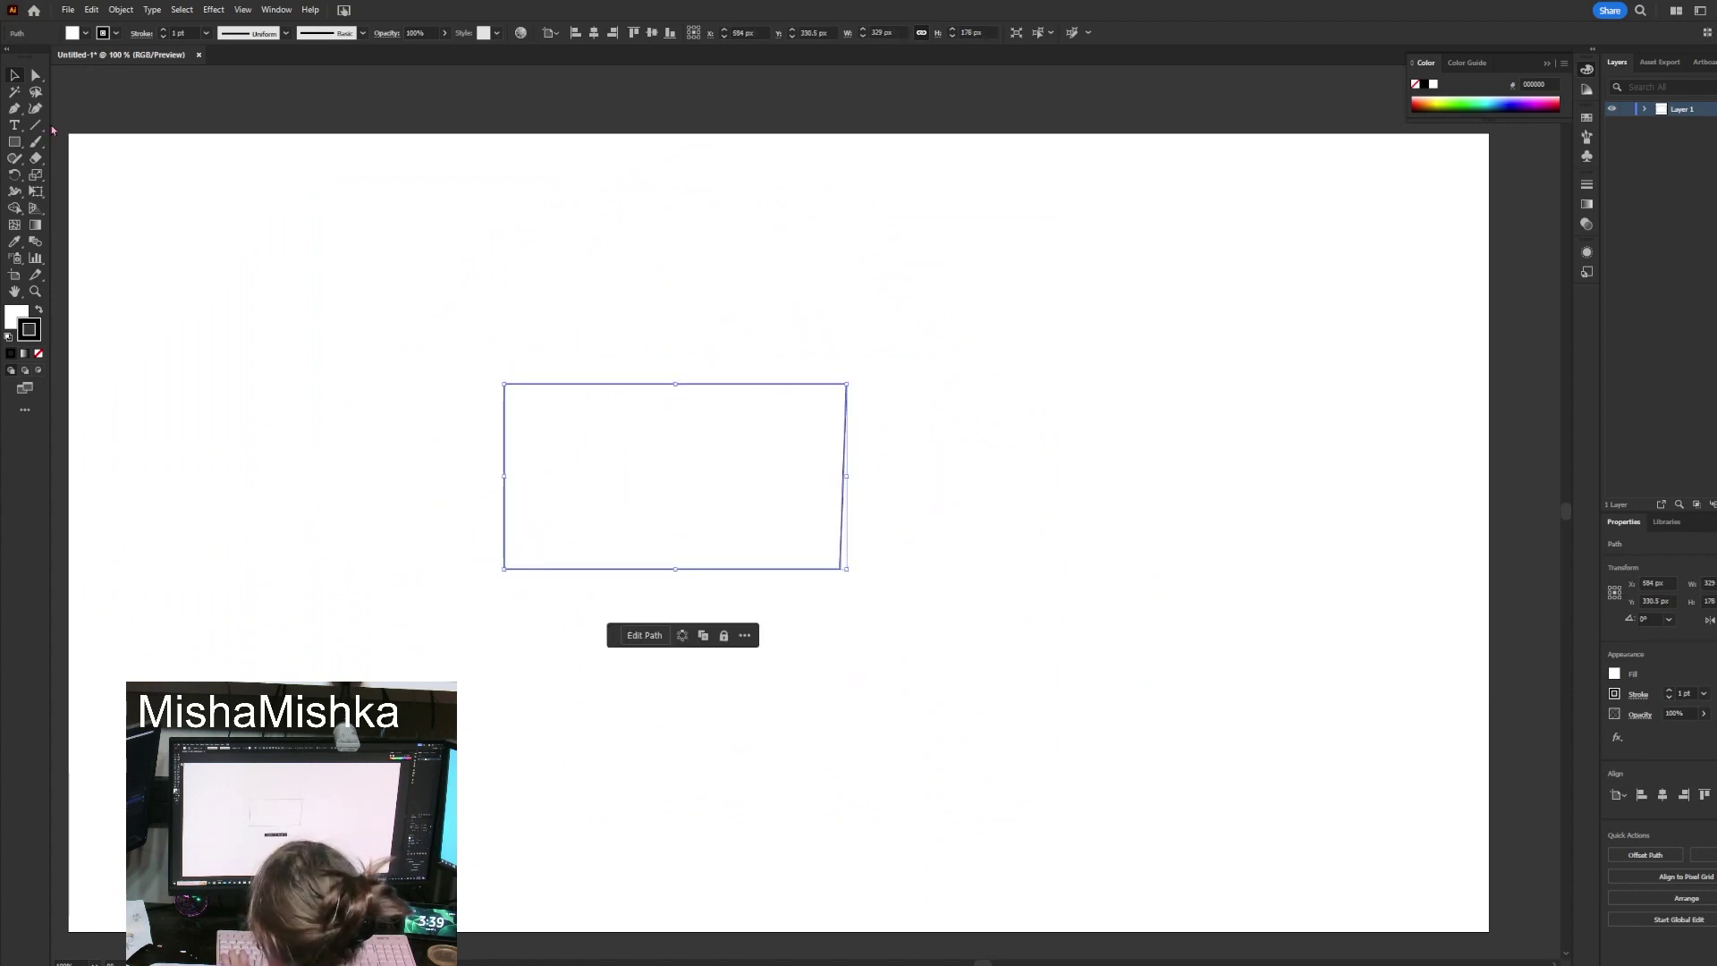
Bow the shape's top edge upward and bottom edge downward with the Curvature tool into a capsule about 562 px tall, then deselect it.
{"action": "left_click", "coordinate": [35, 108]}
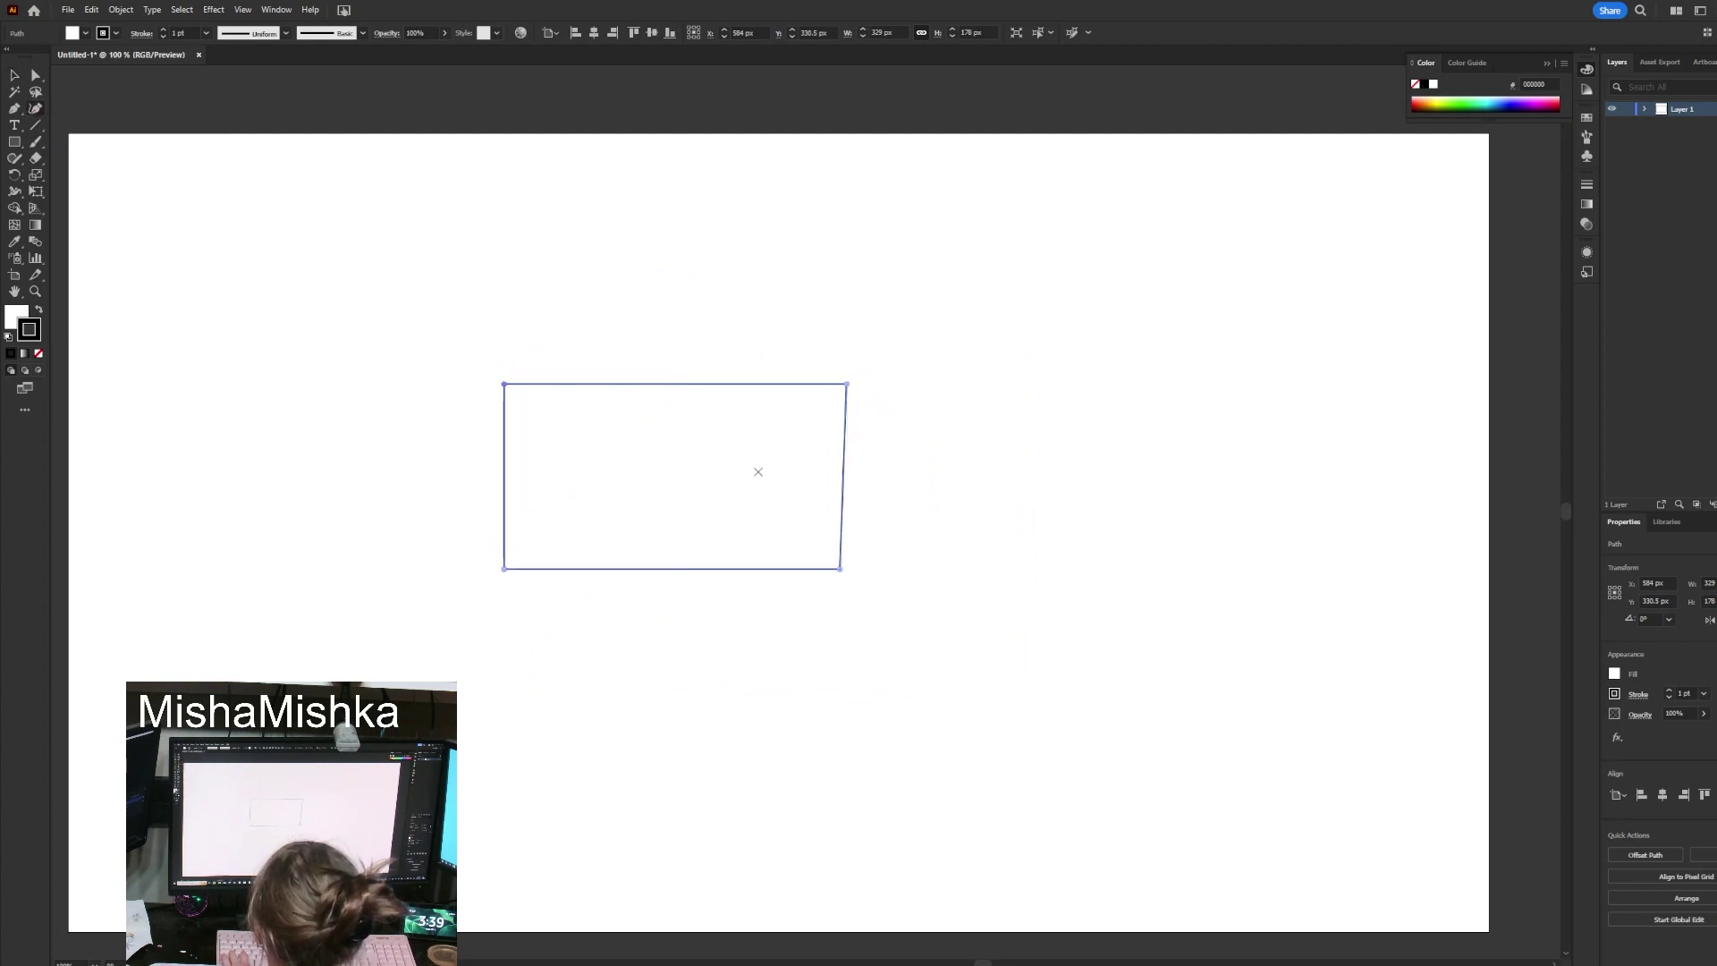
{"action": "left_click_drag", "start_coordinate": [667, 381], "coordinate": [703, 182]}
{"action": "left_click_drag", "start_coordinate": [679, 569], "coordinate": [666, 766]}
{"action": "left_click_drag", "start_coordinate": [697, 186], "coordinate": [689, 186]}
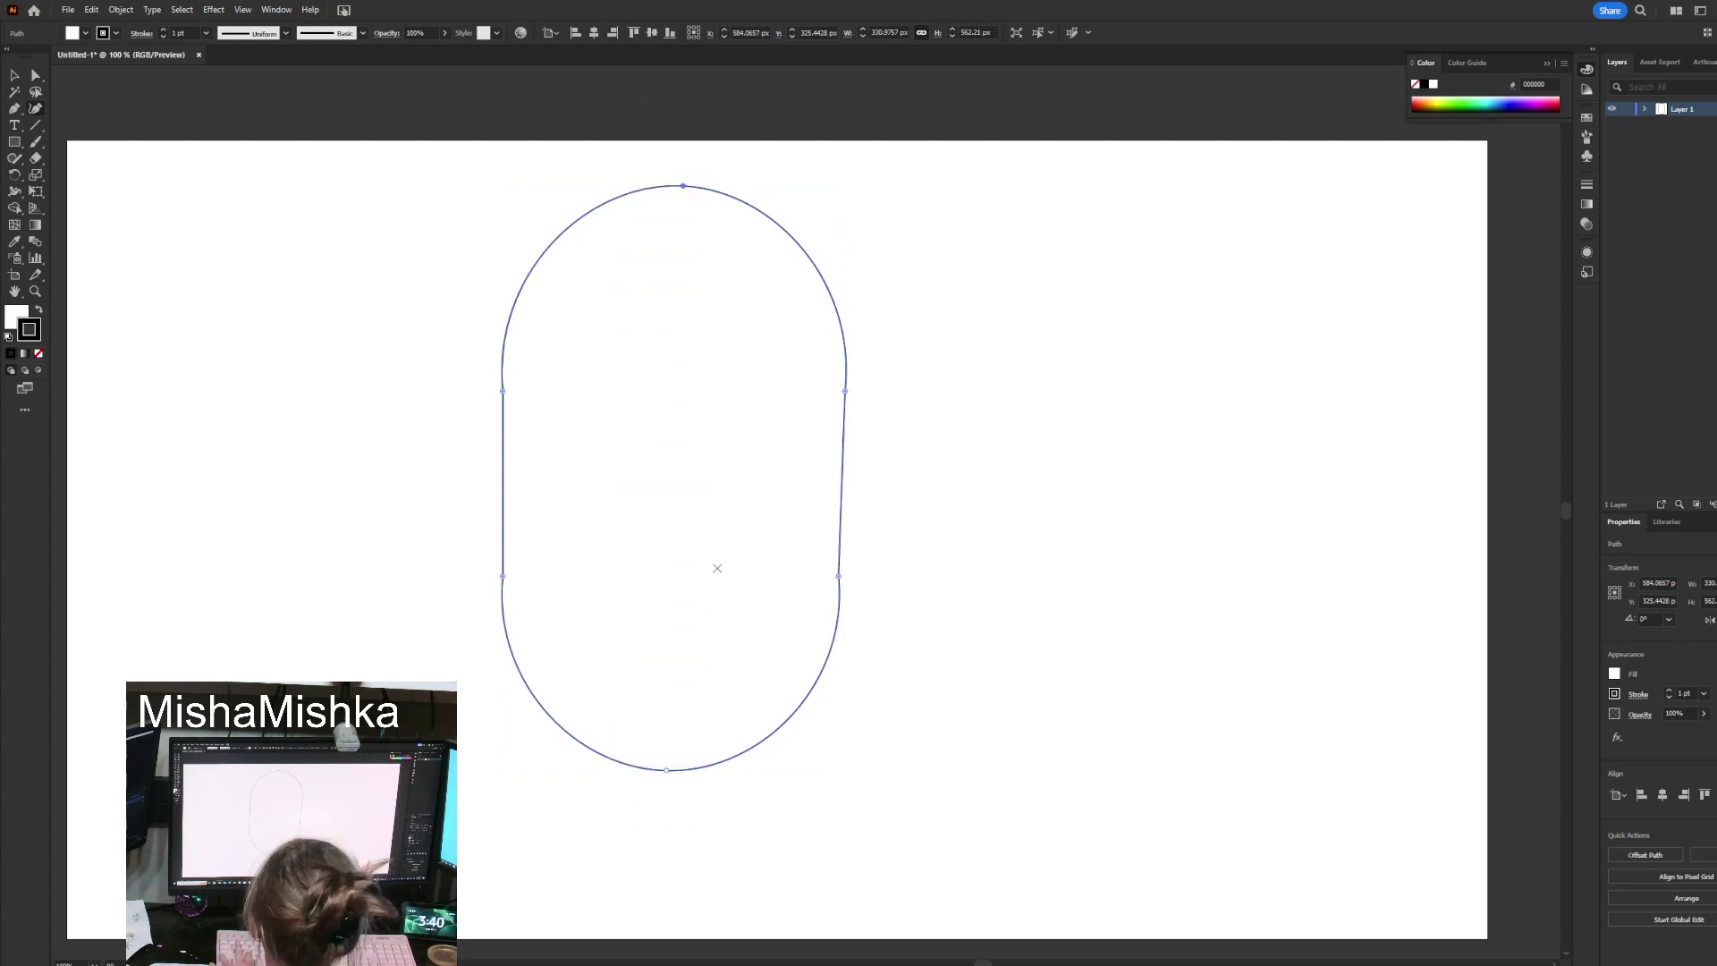
{"action": "key", "text": "v"}
{"action": "left_click", "coordinate": [977, 741]}
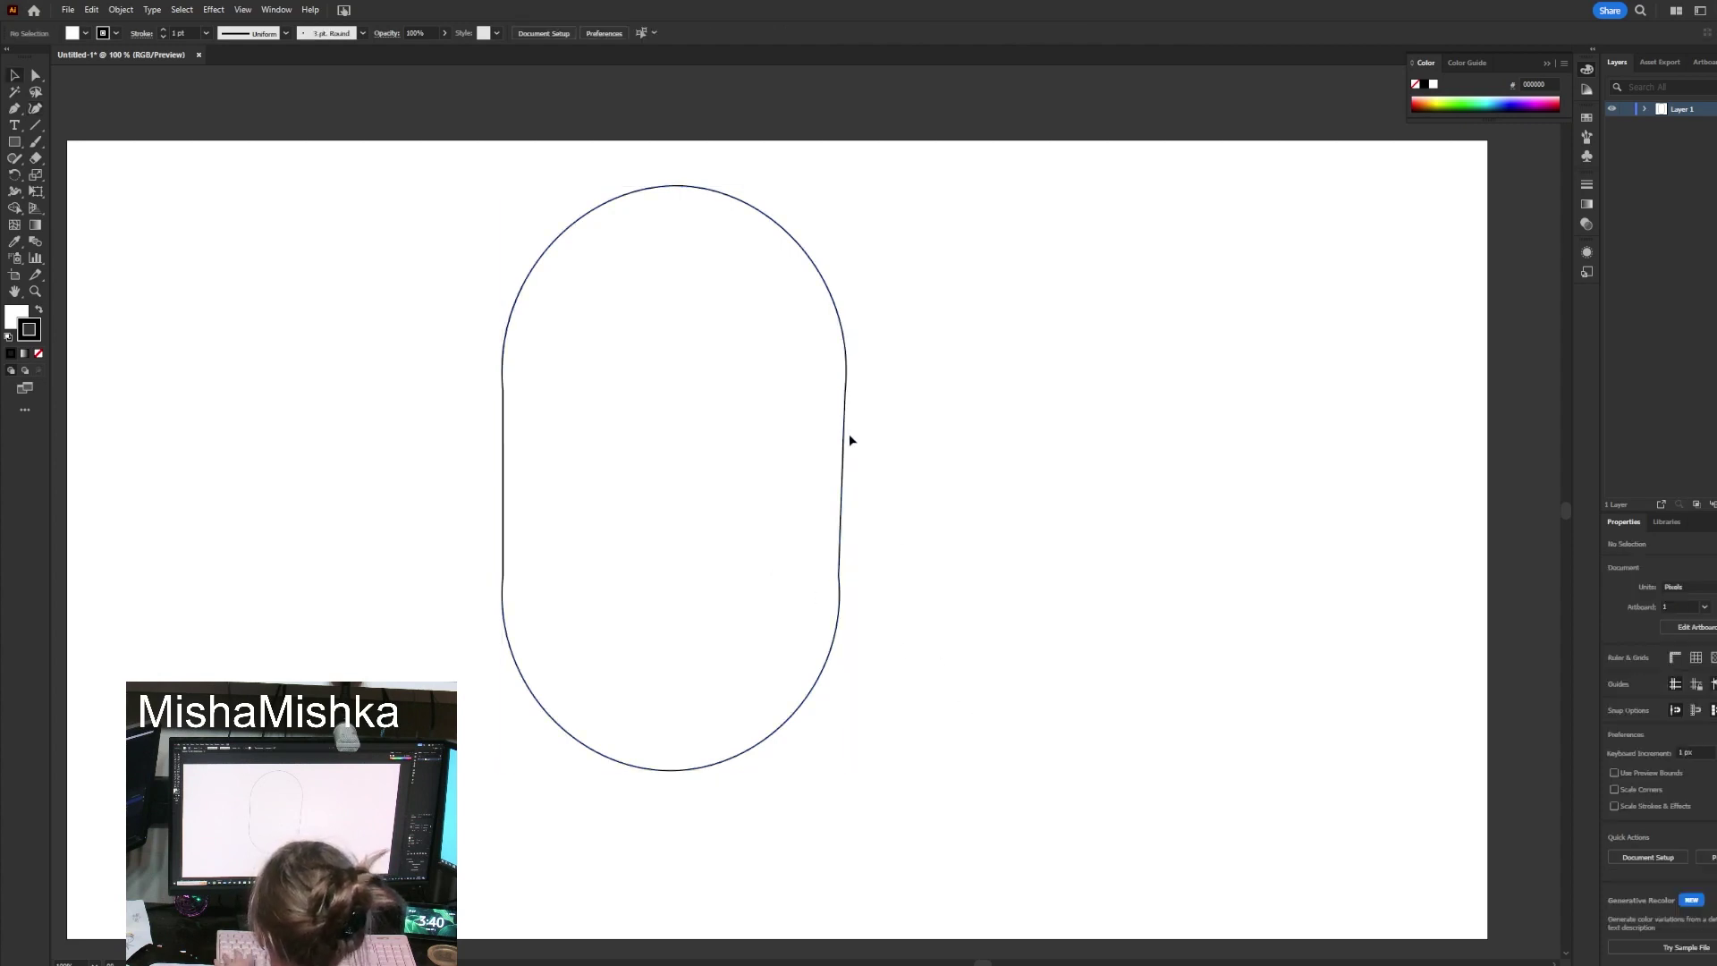
Move the capsule slightly to the right and squash it from below to a height of about 292 px.
{"action": "left_click_drag", "start_coordinate": [295, 370], "coordinate": [1061, 546]}
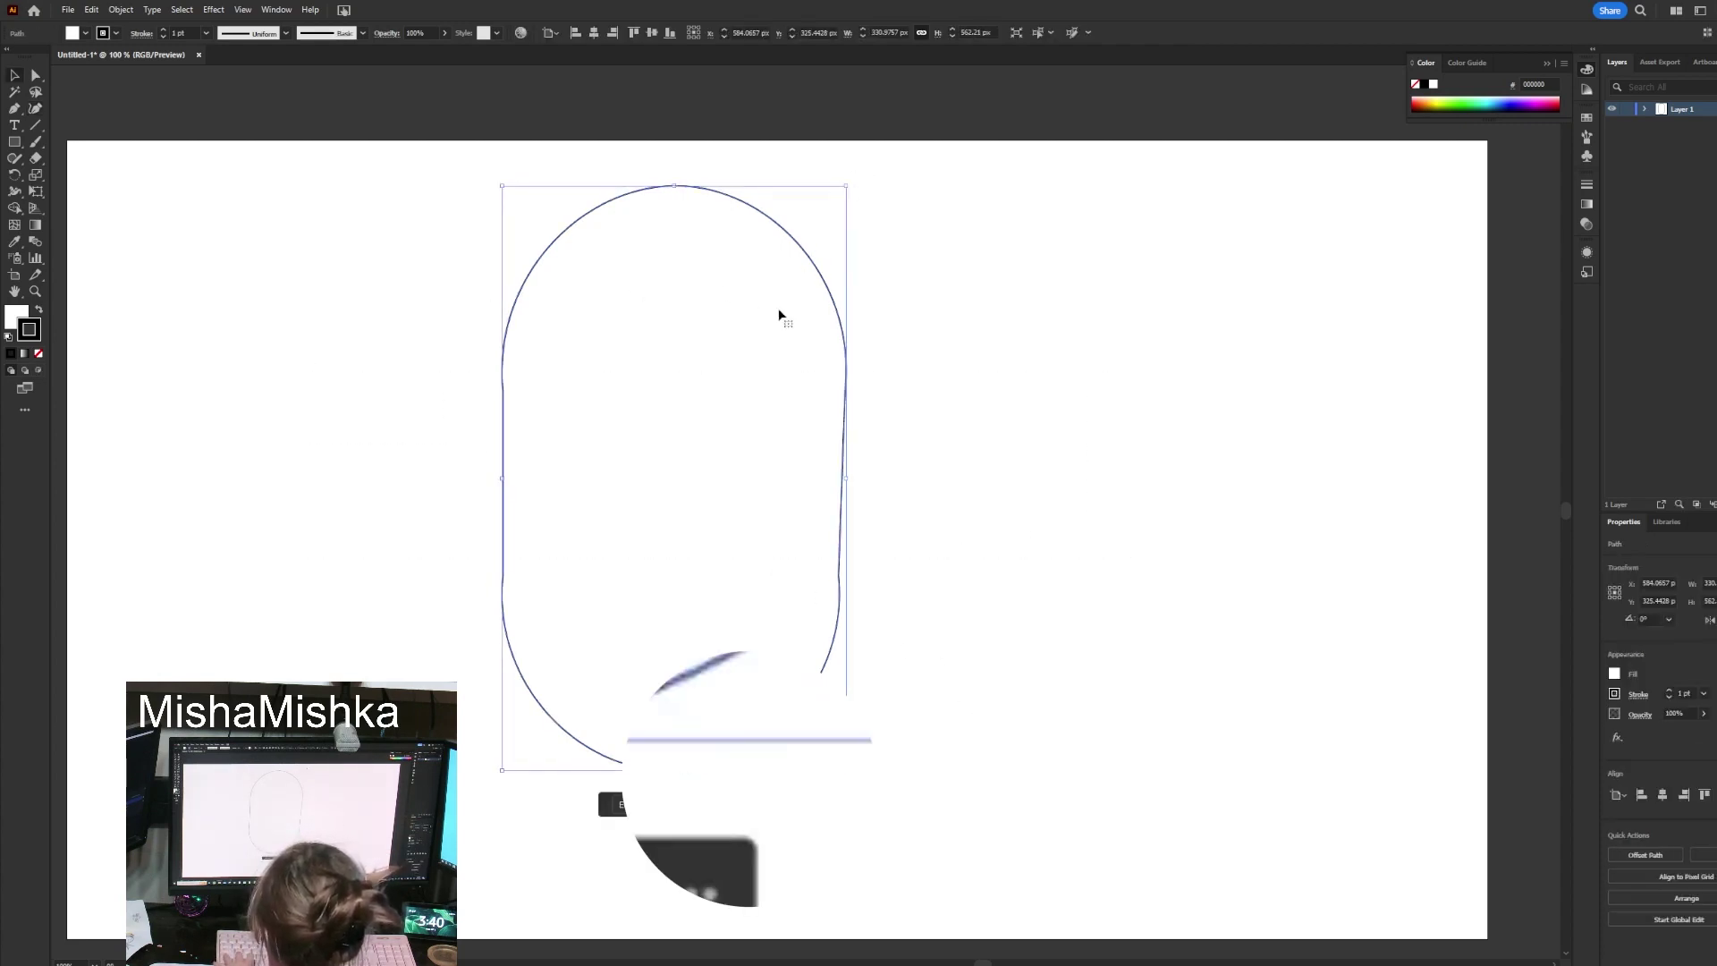
{"action": "left_click_drag", "start_coordinate": [826, 292], "coordinate": [908, 300]}
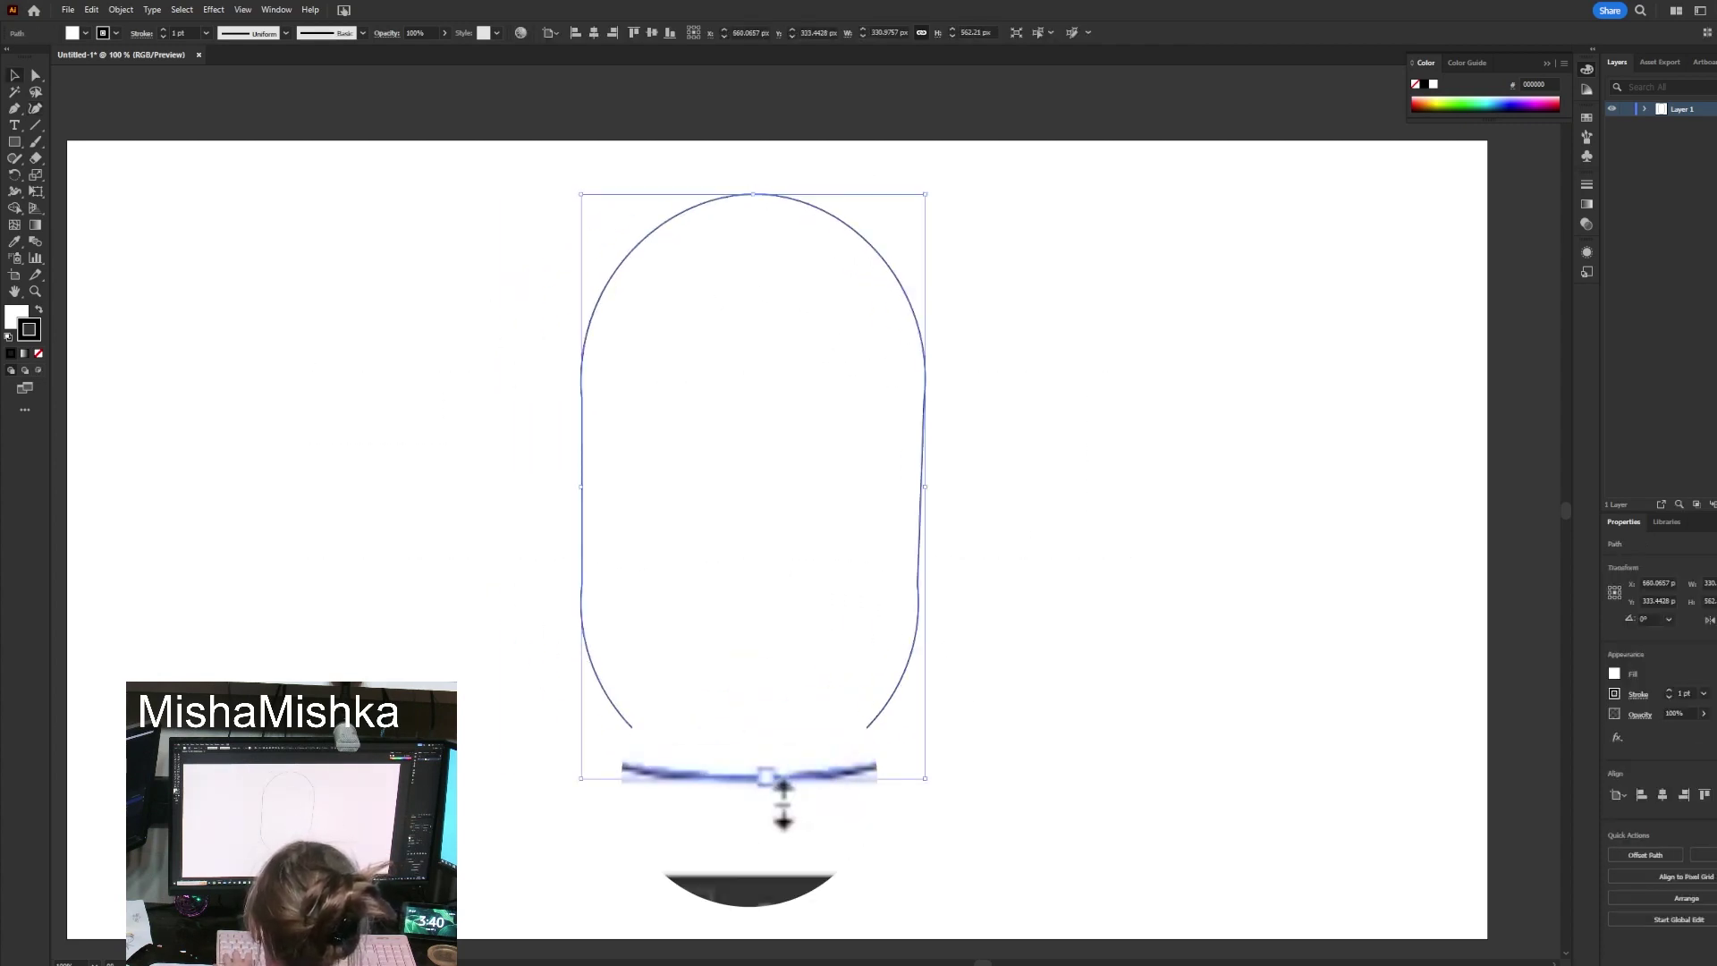
{"action": "left_click_drag", "start_coordinate": [767, 776], "coordinate": [767, 290]}
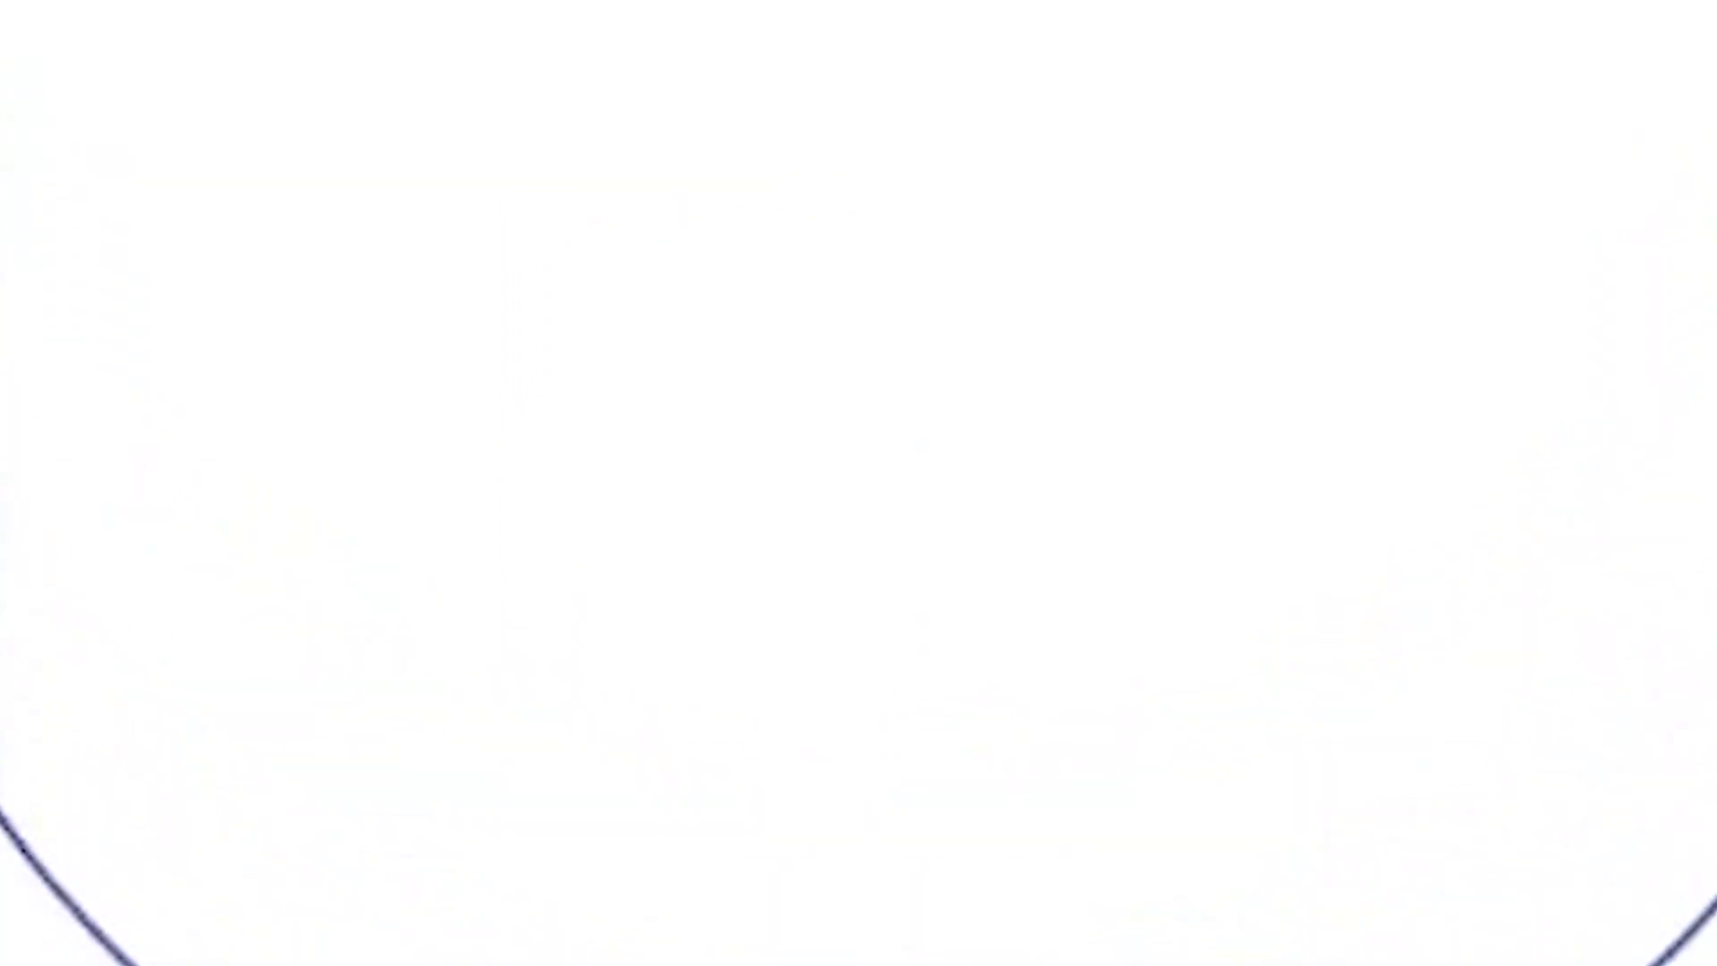
{"action": "left_click_drag", "start_coordinate": [799, 559], "coordinate": [725, 538]}
{"action": "left_click", "coordinate": [968, 321]}
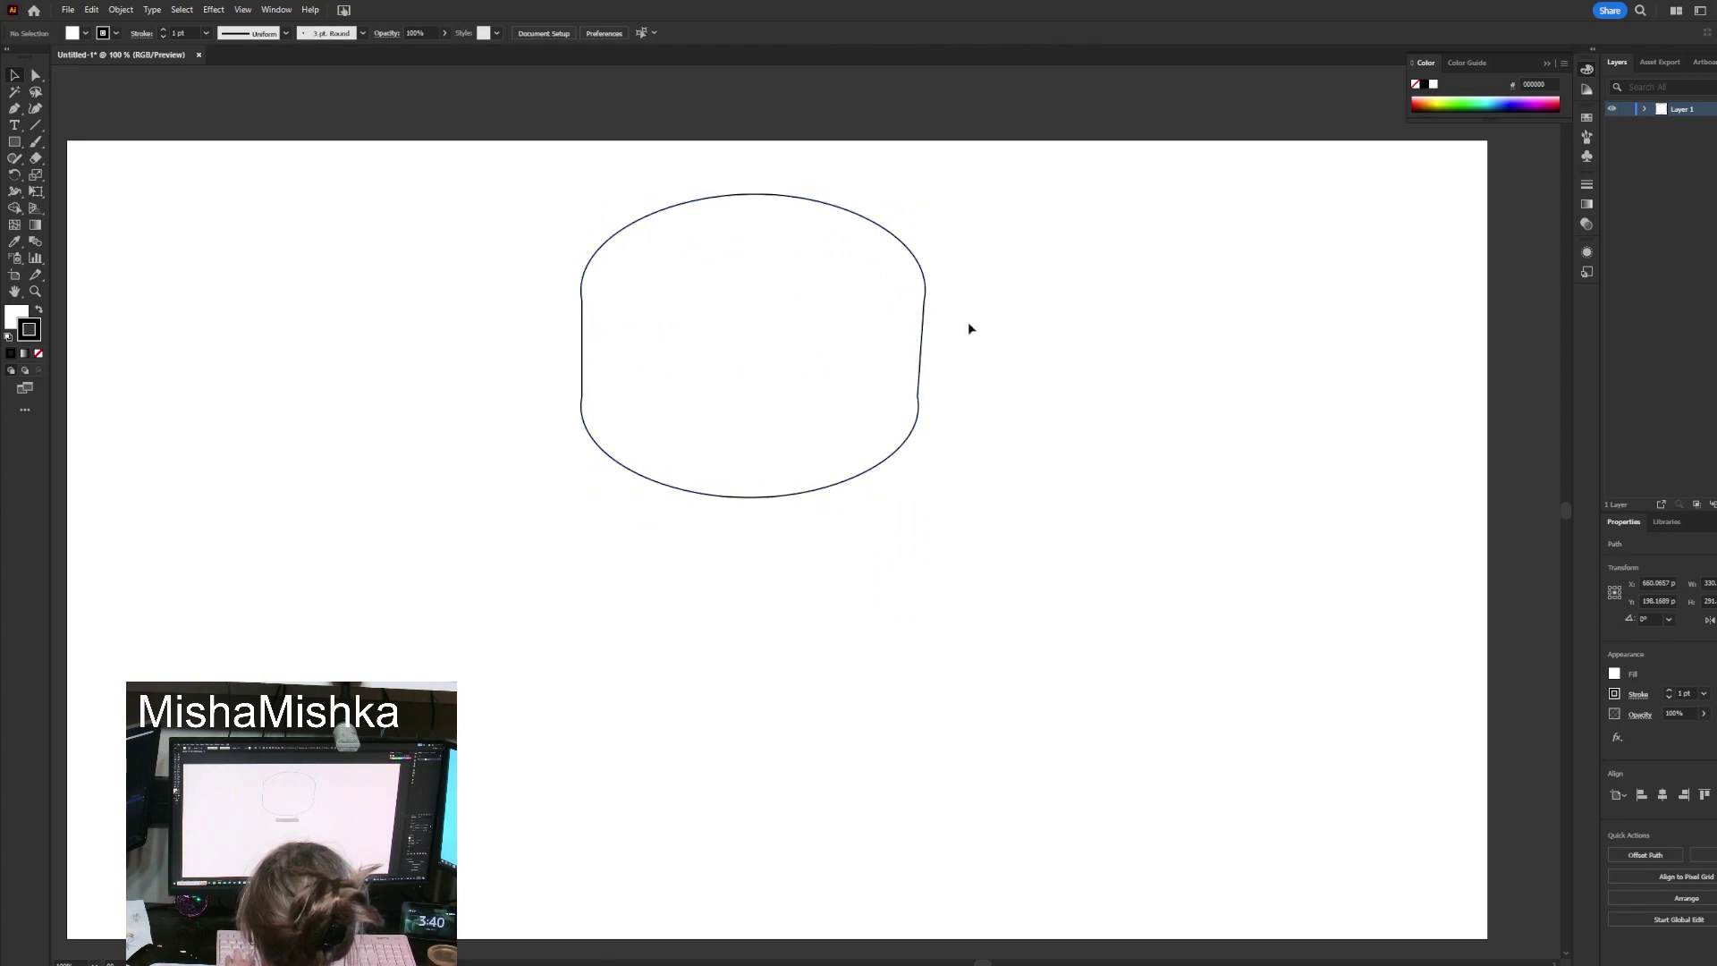
Select the capsule shape and set its fill to sandy yellow EFD27F.
{"action": "scroll", "coordinate": [774, 241], "scroll_direction": "up", "scroll_amount": 2}
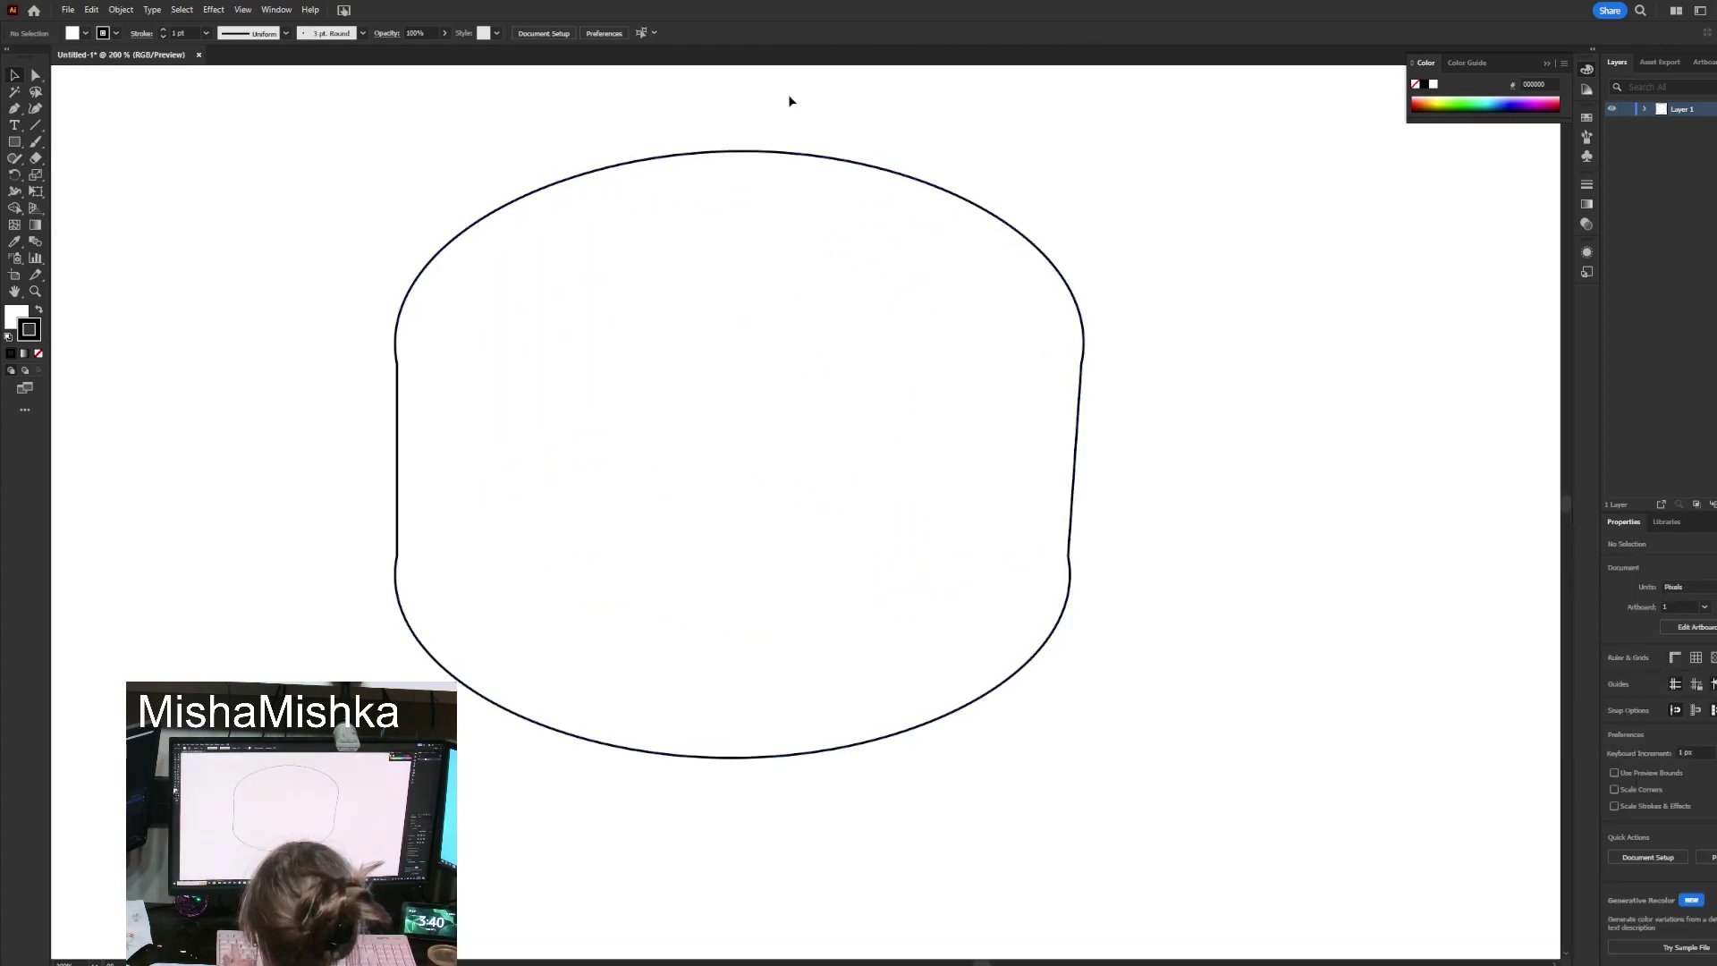
{"action": "scroll", "coordinate": [769, 135], "scroll_direction": "down", "scroll_amount": 2}
{"action": "scroll", "coordinate": [749, 166], "scroll_direction": "up", "scroll_amount": 1}
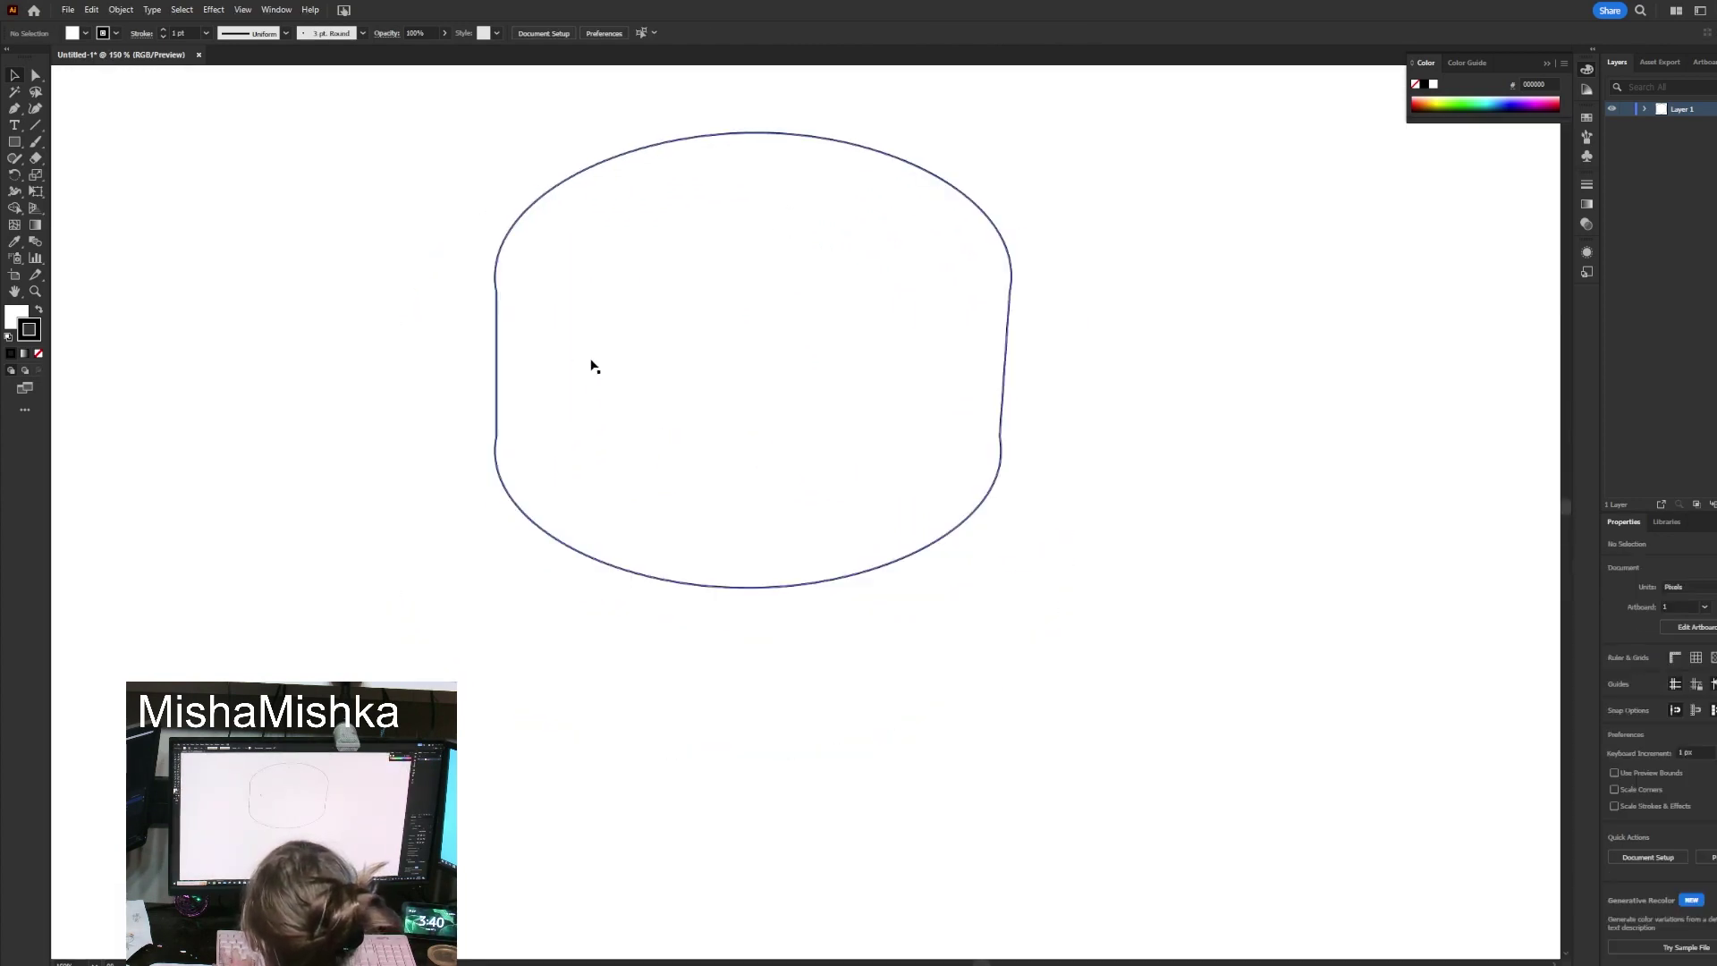
{"action": "left_click_drag", "start_coordinate": [576, 436], "coordinate": [577, 429]}
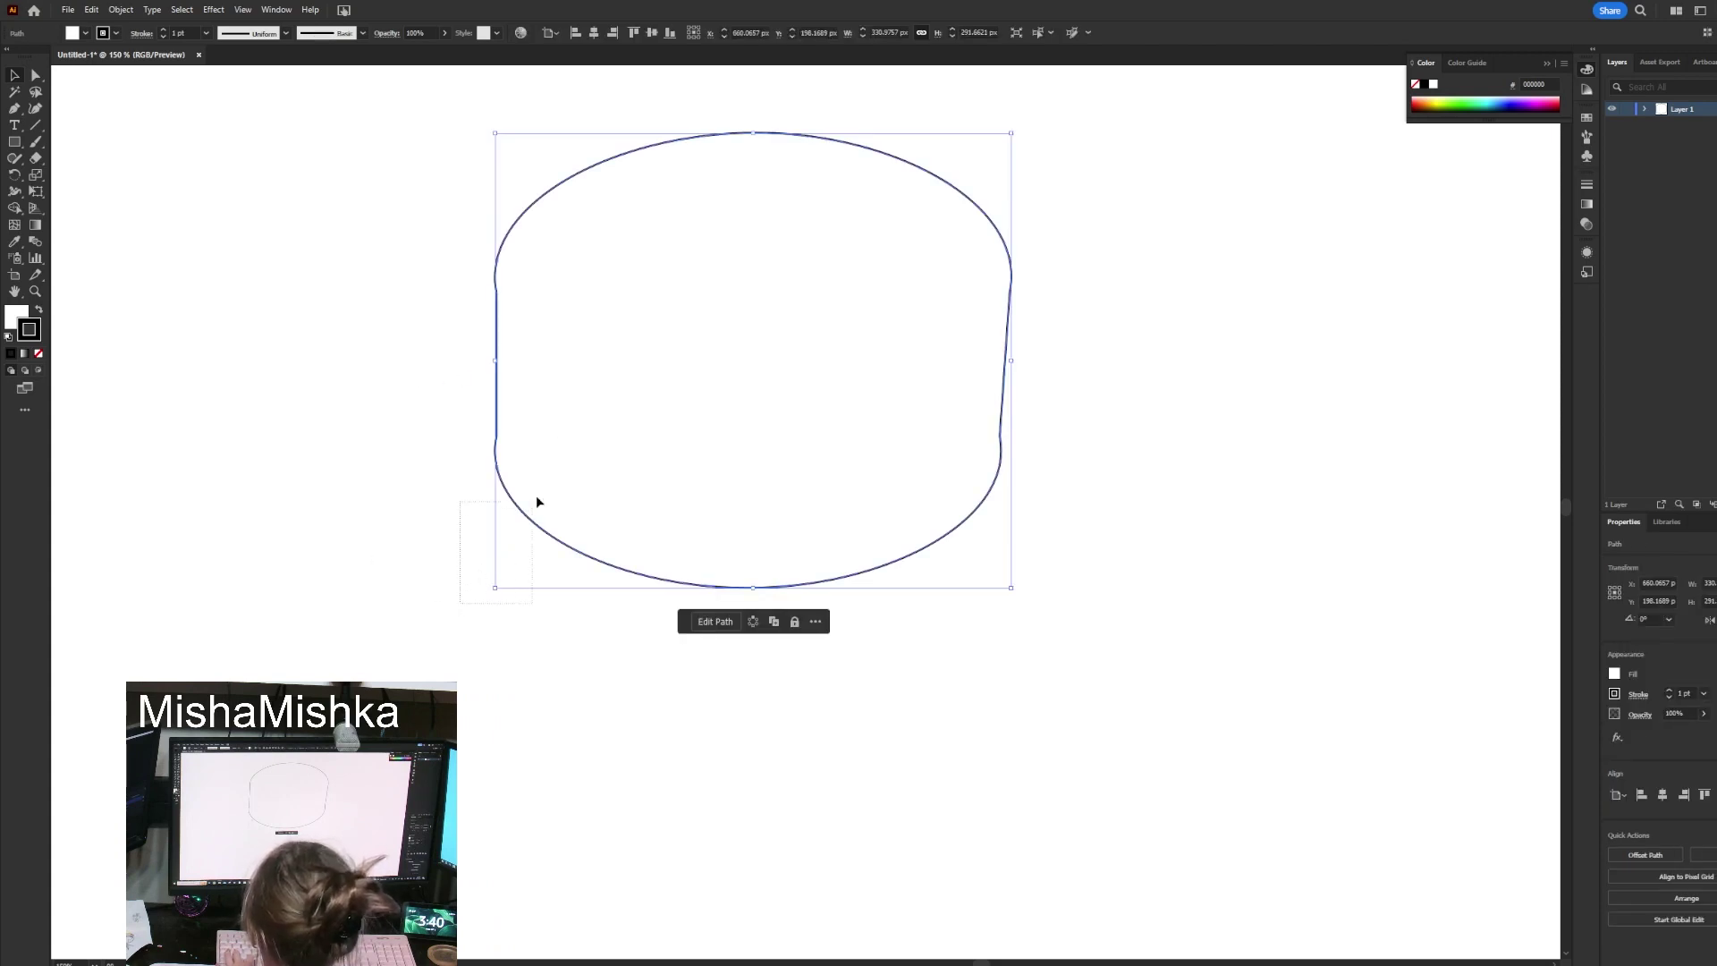
{"action": "left_click_drag", "start_coordinate": [582, 433], "coordinate": [582, 433]}
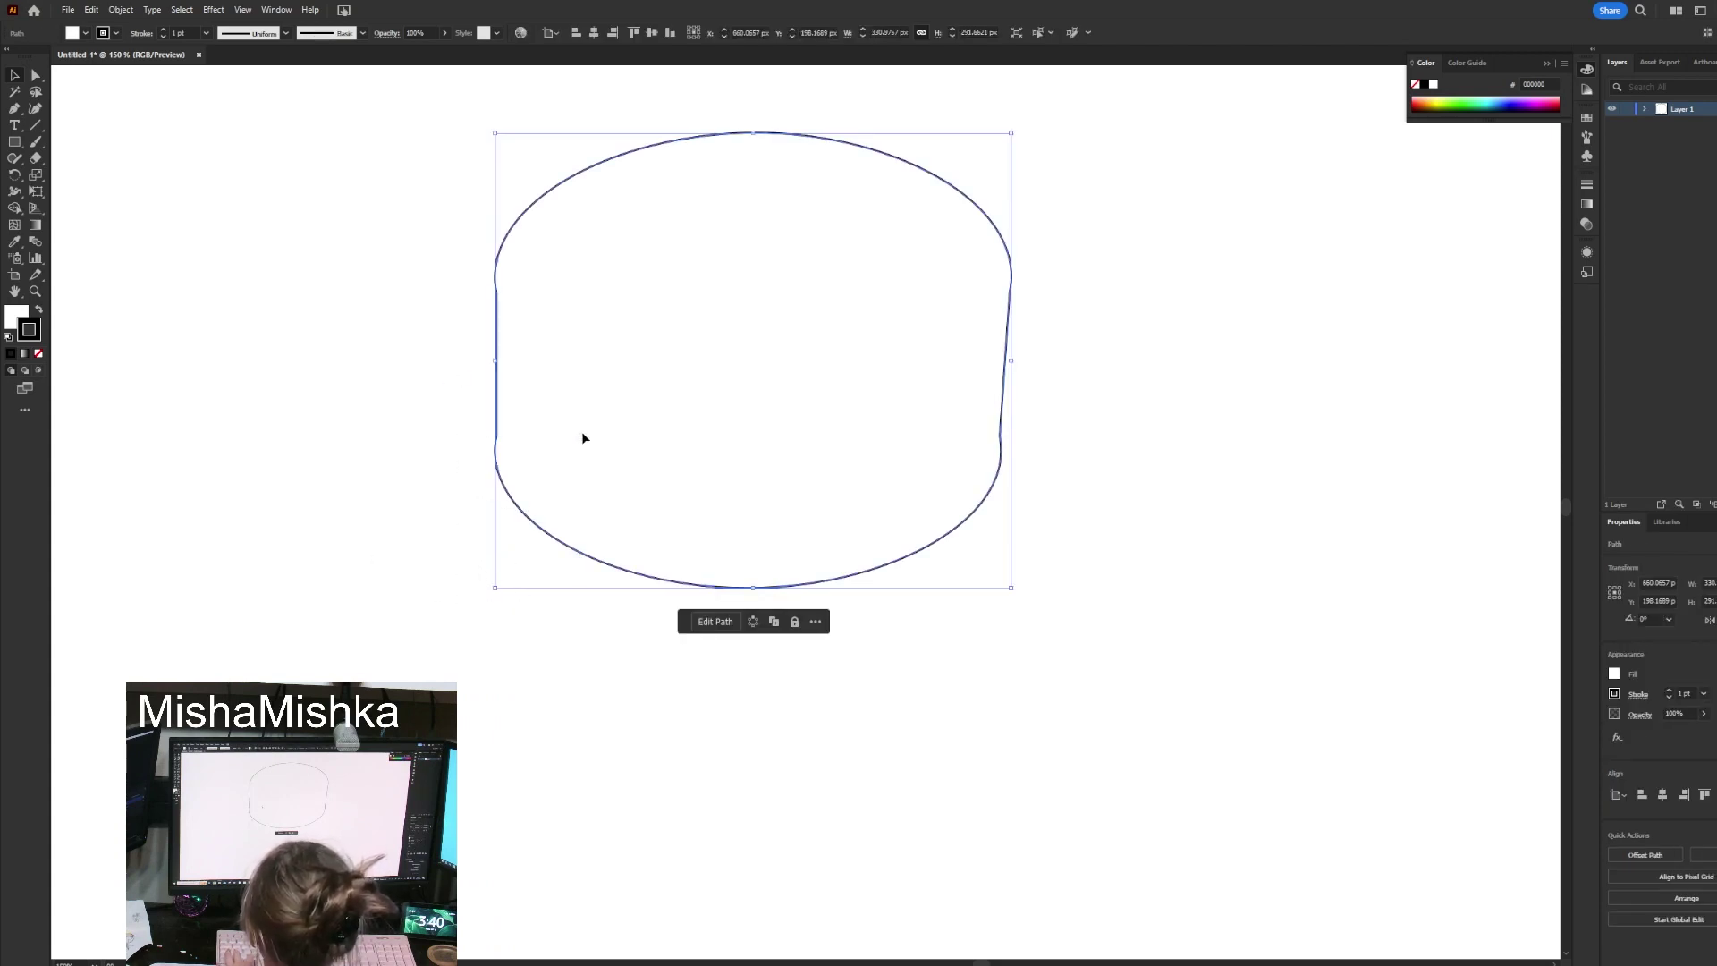
{"action": "double_click", "coordinate": [11, 317]}
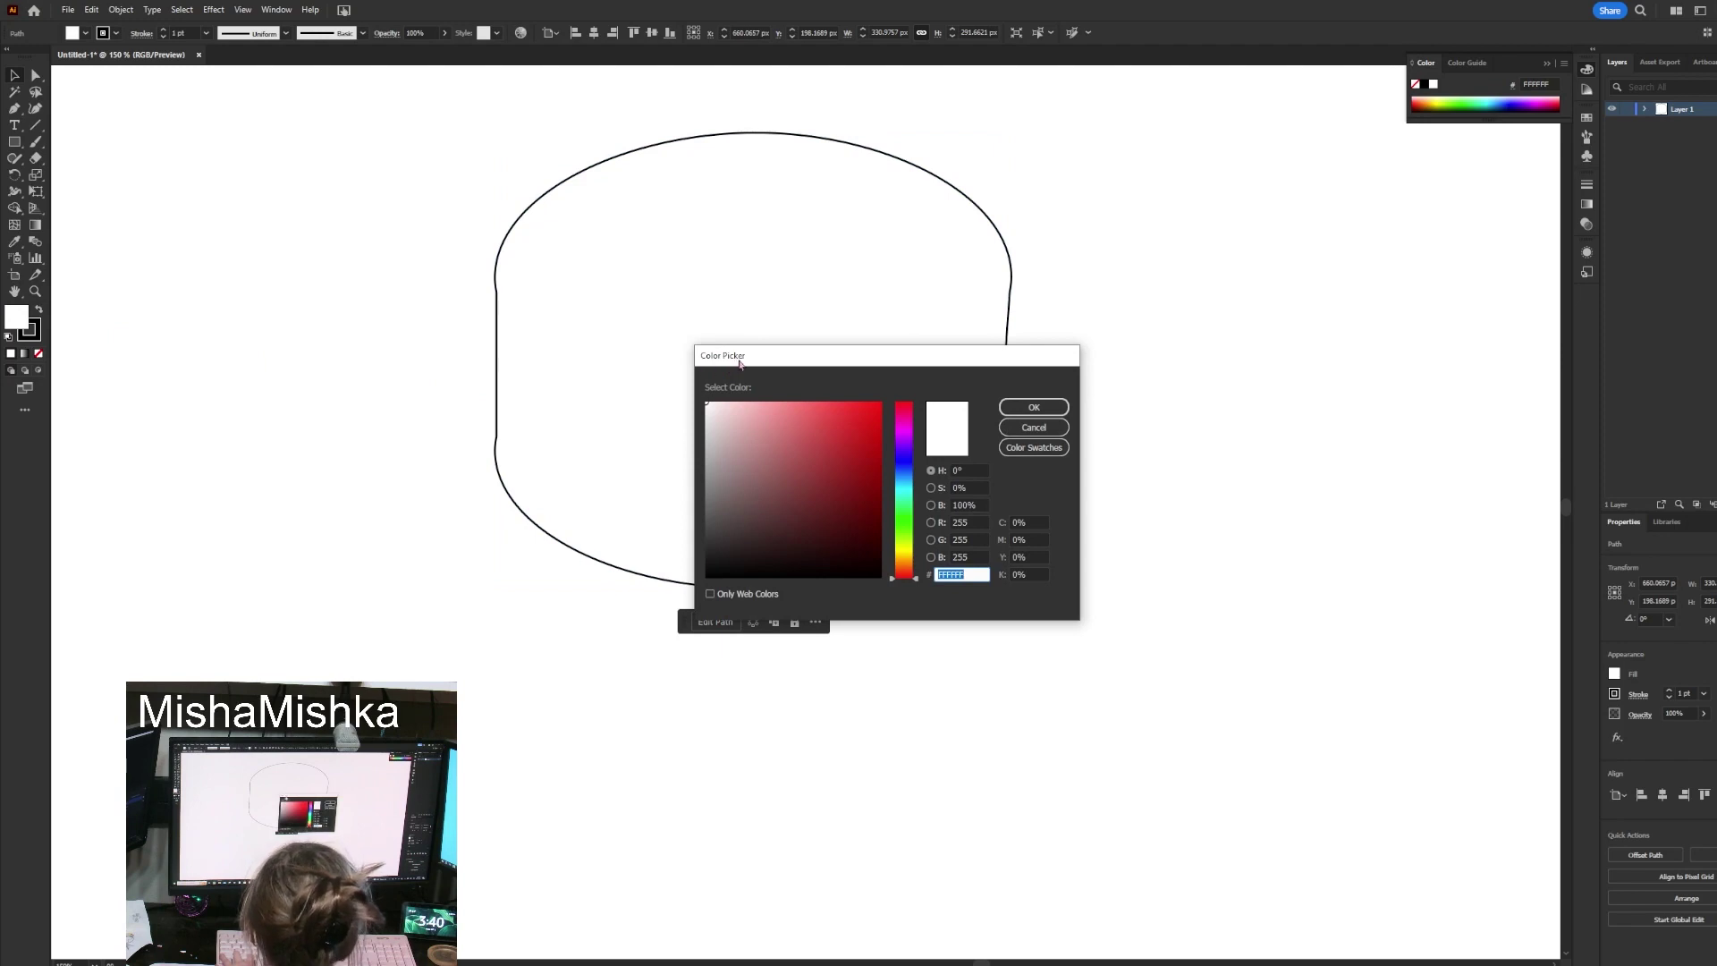
{"action": "left_click_drag", "start_coordinate": [913, 561], "coordinate": [917, 558]}
{"action": "mouse_move", "coordinate": [824, 481]}
{"action": "left_mouse_down"}
{"action": "mouse_move", "coordinate": [767, 403]}
{"action": "mouse_move", "coordinate": [786, 411]}
{"action": "left_mouse_up"}
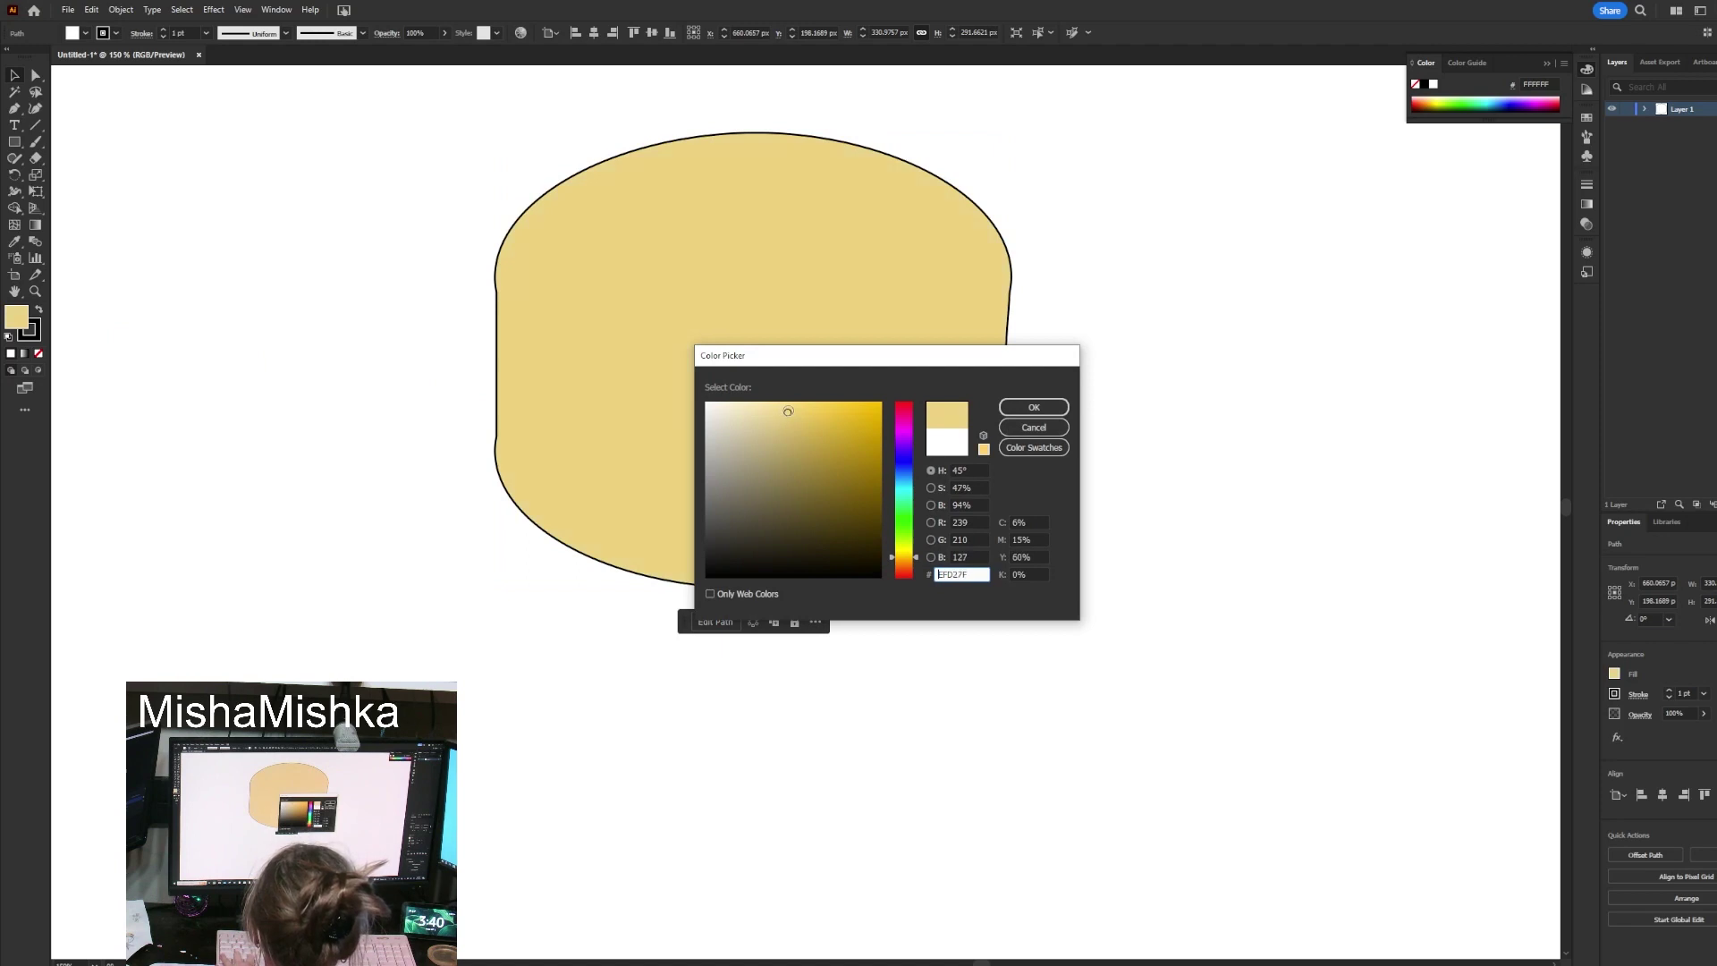
{"action": "left_click", "coordinate": [1035, 409]}
{"action": "left_click", "coordinate": [1031, 408]}
Move the yellow capsule down toward the middle of the artboard and deselect it.
{"action": "scroll", "coordinate": [926, 356], "scroll_direction": "down", "scroll_amount": 2}
{"action": "scroll", "coordinate": [855, 253], "scroll_direction": "up", "scroll_amount": 2}
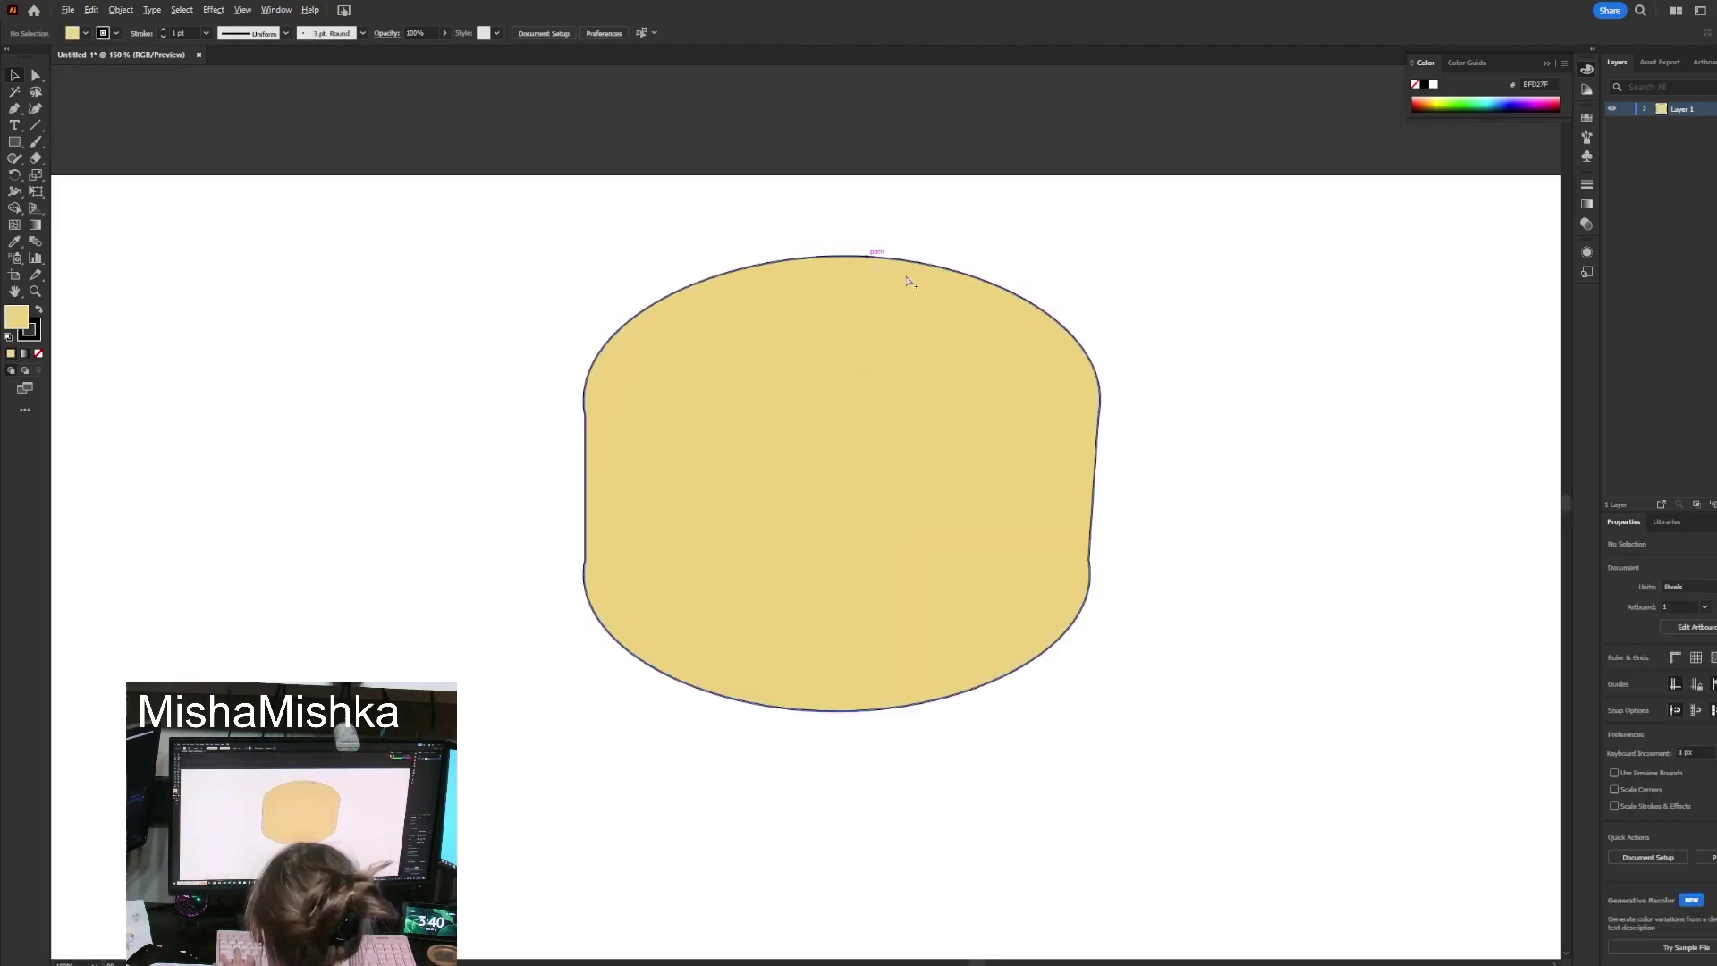
{"action": "scroll", "coordinate": [950, 502], "scroll_direction": "up", "scroll_amount": 1}
{"action": "scroll", "coordinate": [780, 385], "scroll_direction": "down", "scroll_amount": 1}
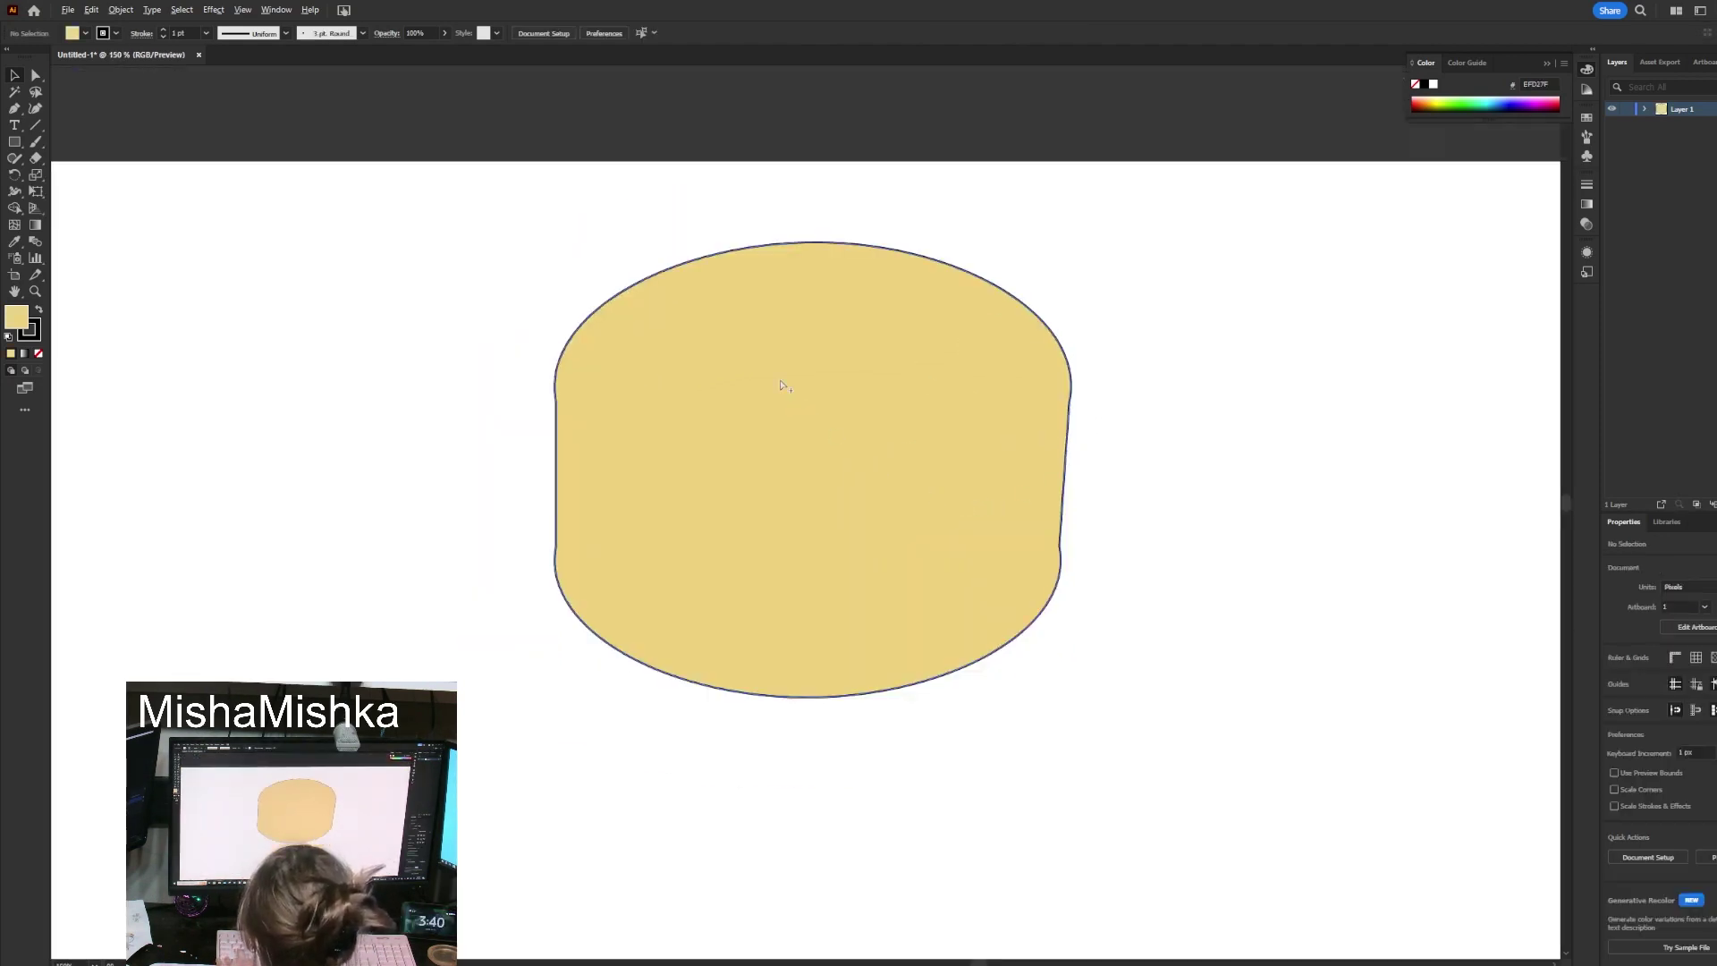
{"action": "scroll", "coordinate": [780, 384], "scroll_direction": "down", "scroll_amount": 2}
{"action": "scroll", "coordinate": [720, 284], "scroll_direction": "up", "scroll_amount": 1}
{"action": "left_click_drag", "start_coordinate": [775, 372], "coordinate": [771, 453]}
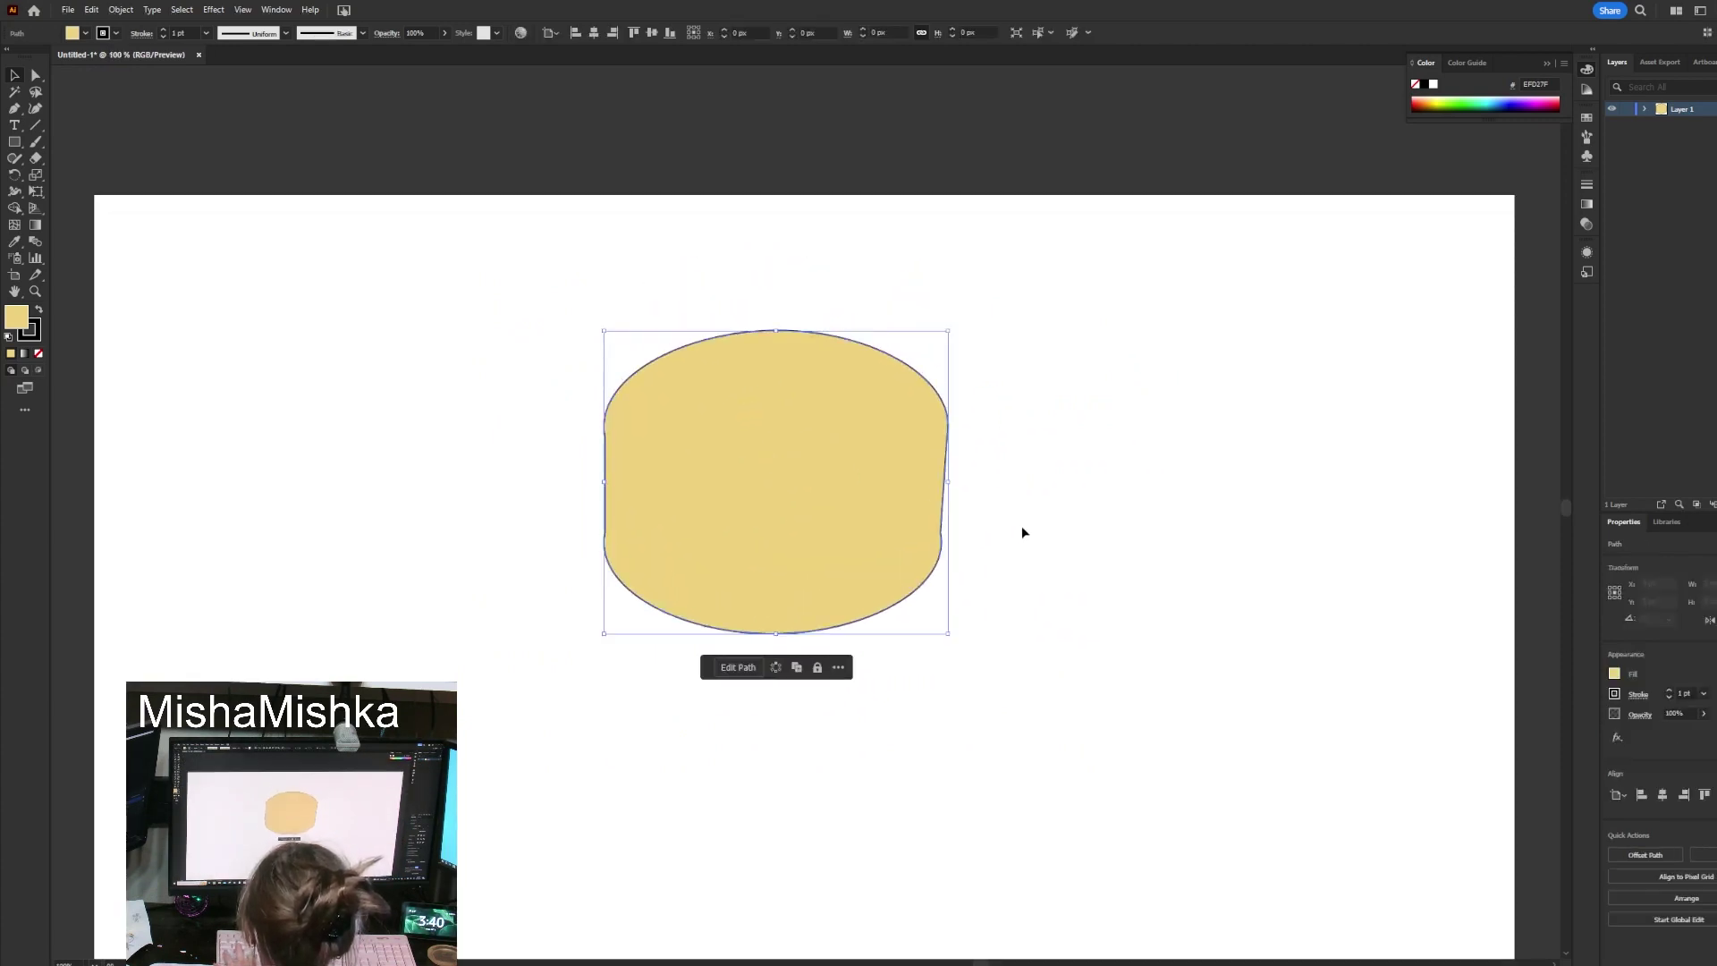
{"action": "left_click", "coordinate": [1021, 532]}
Draw a closed, straight-sided arm about 243 px wide with the Pen tool, from the capsule's top centre down past its lower left side.
{"action": "scroll", "coordinate": [858, 662], "scroll_direction": "up", "scroll_amount": 1}
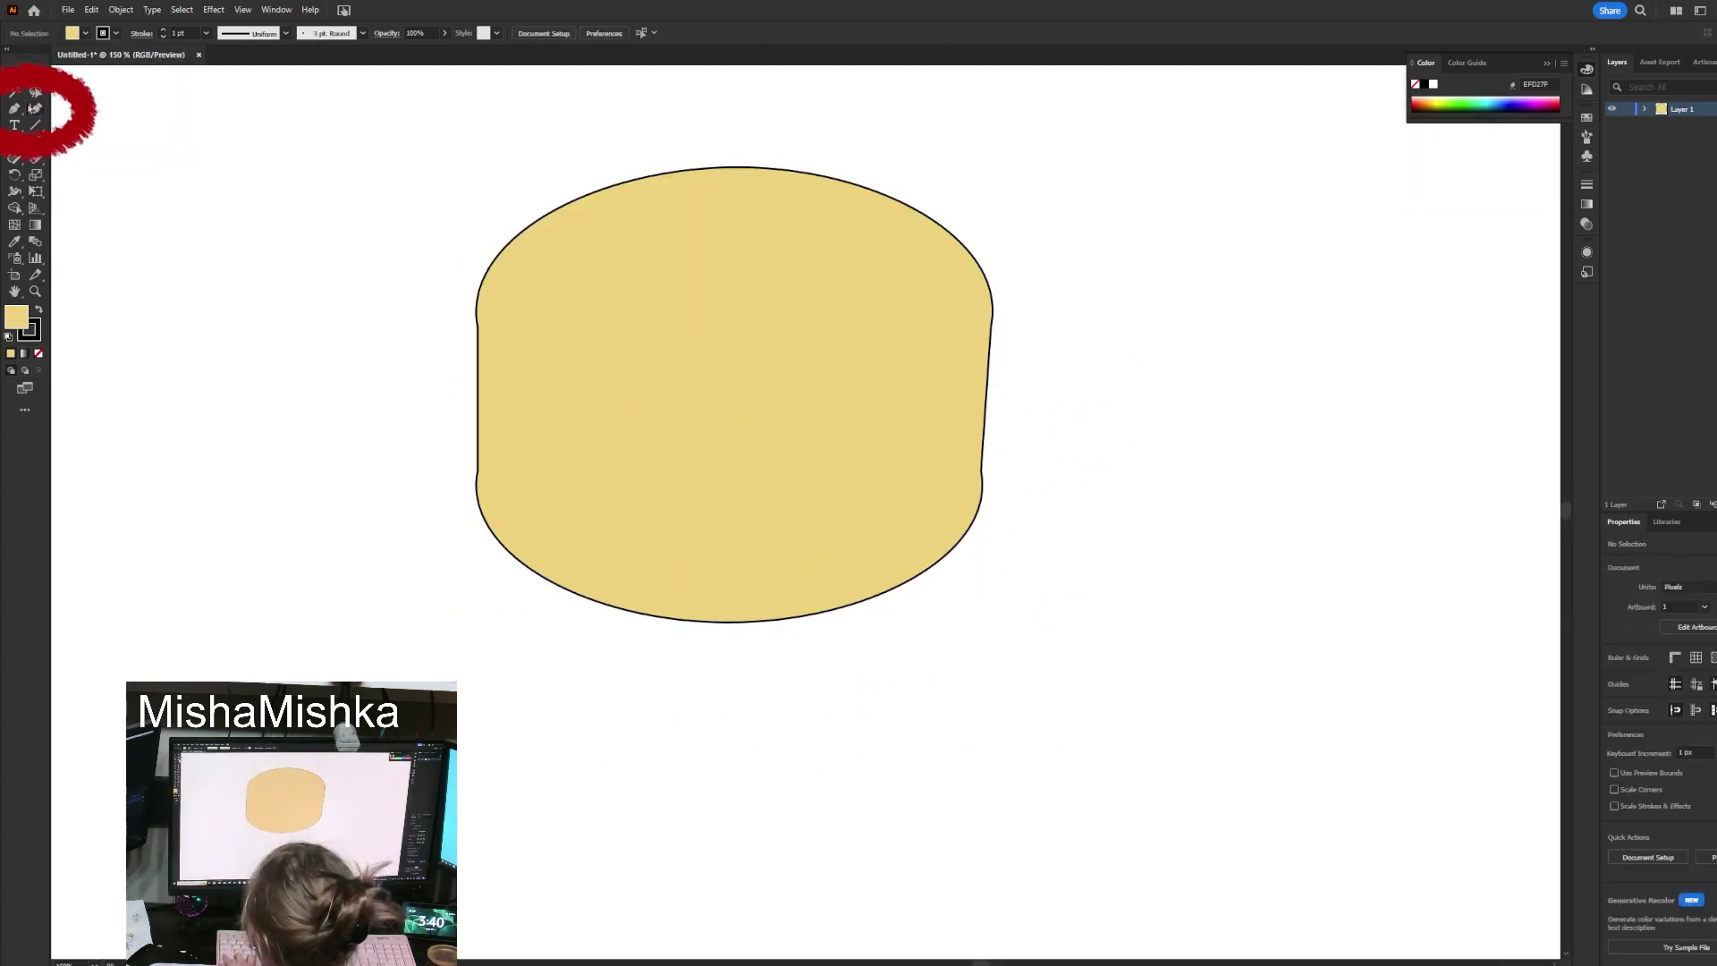
{"action": "left_click", "coordinate": [15, 108]}
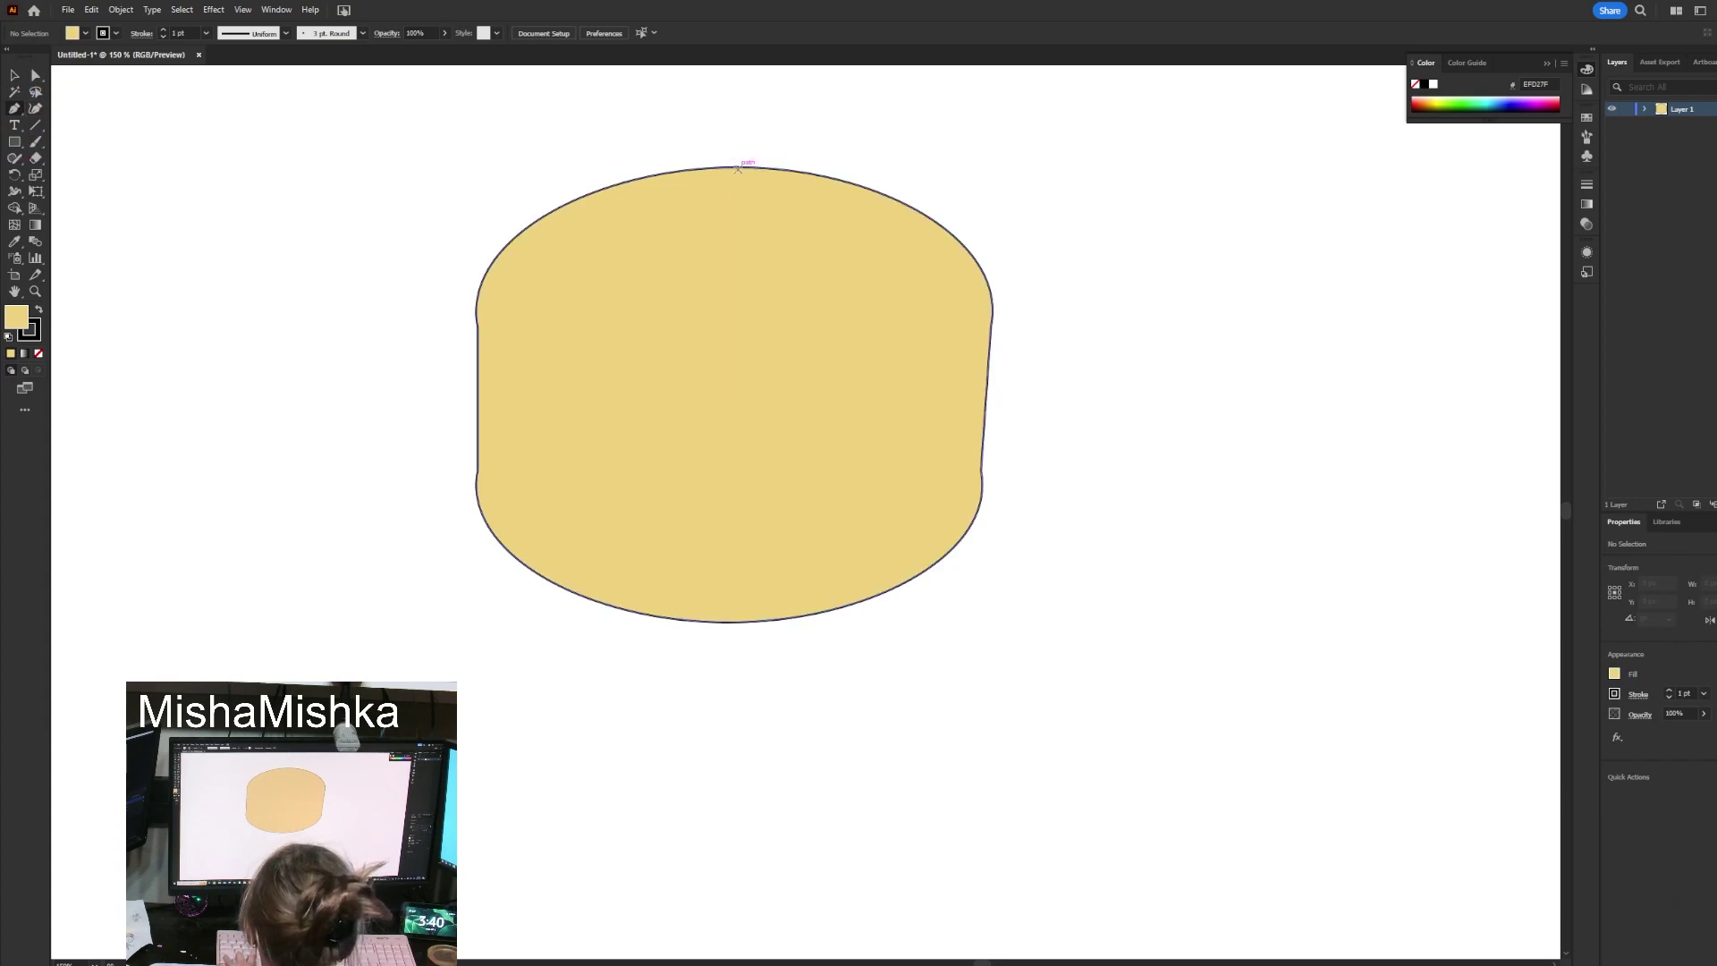
{"action": "left_click_drag", "start_coordinate": [738, 169], "coordinate": [737, 203]}
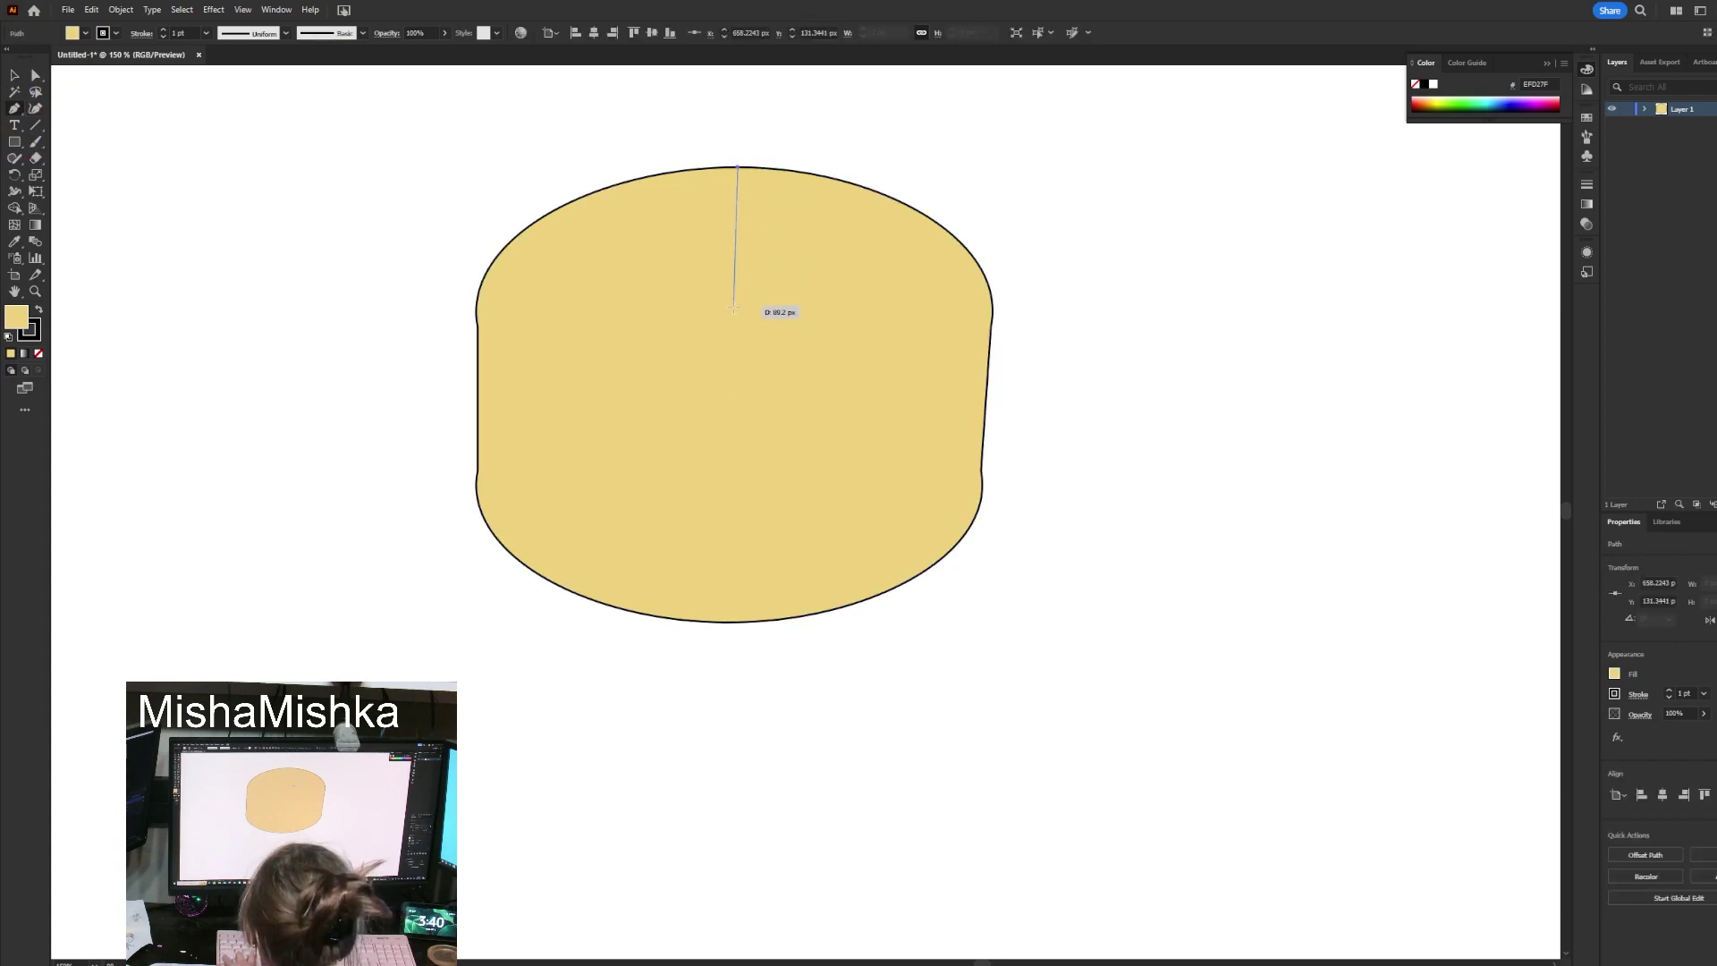
{"action": "left_click", "coordinate": [730, 325]}
{"action": "left_click", "coordinate": [589, 451]}
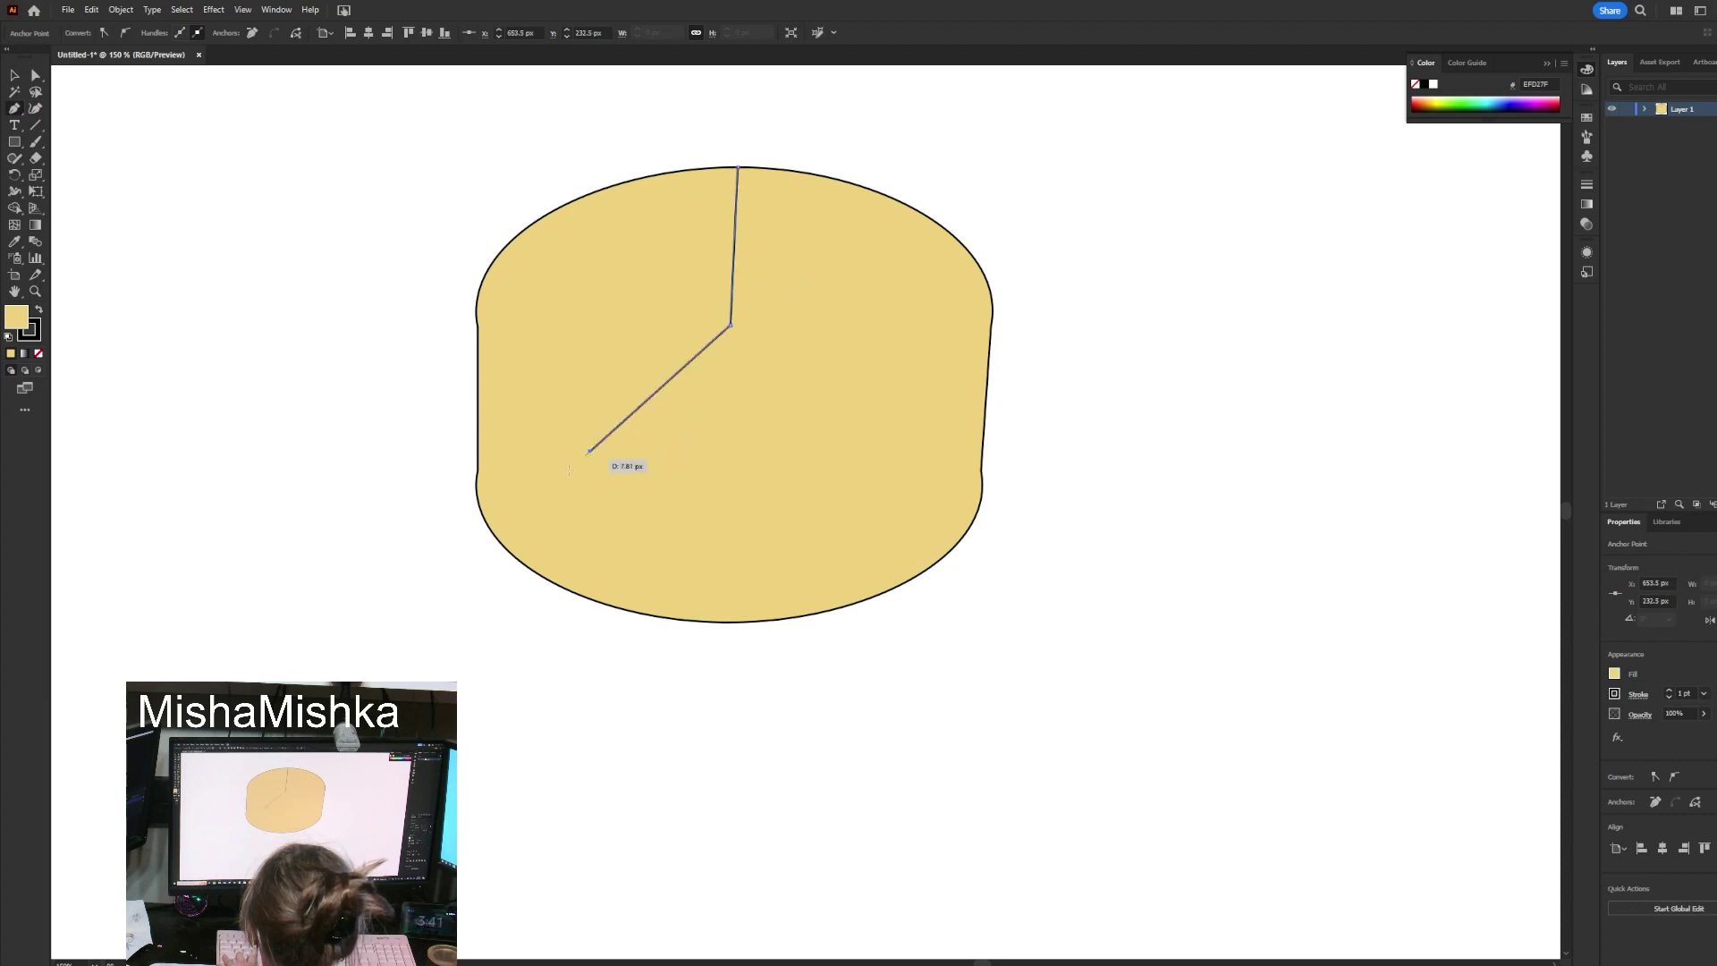
{"action": "left_click", "coordinate": [553, 871]}
{"action": "left_click", "coordinate": [360, 878]}
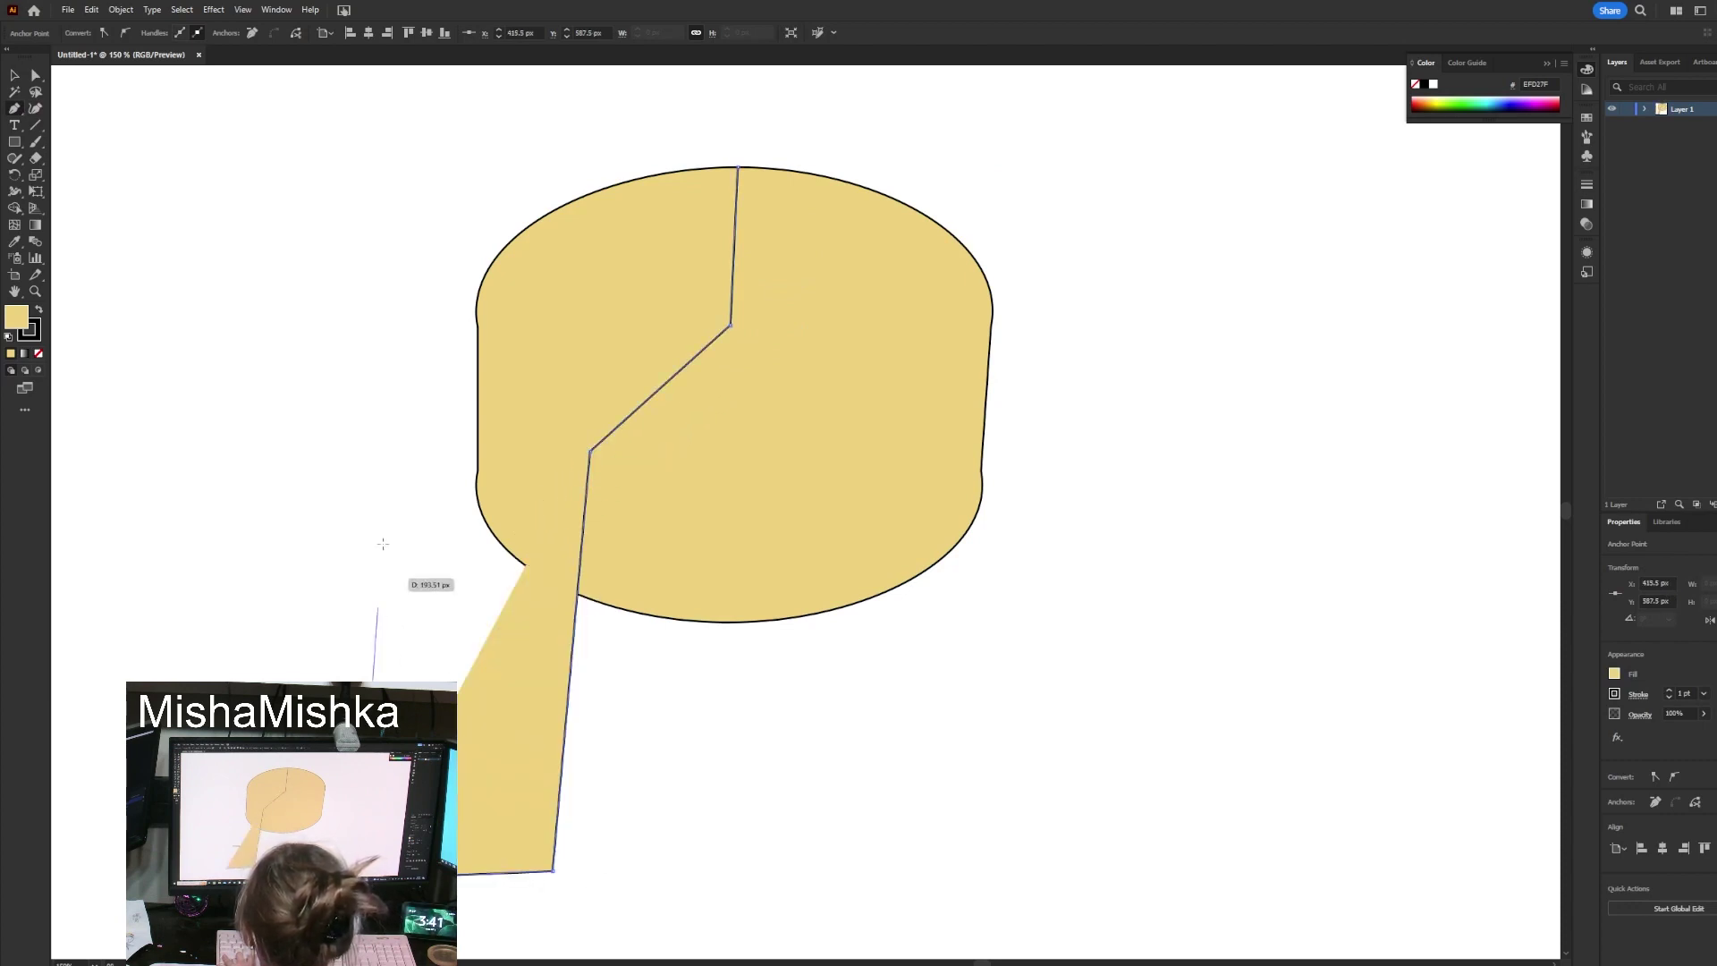
{"action": "left_click", "coordinate": [477, 194]}
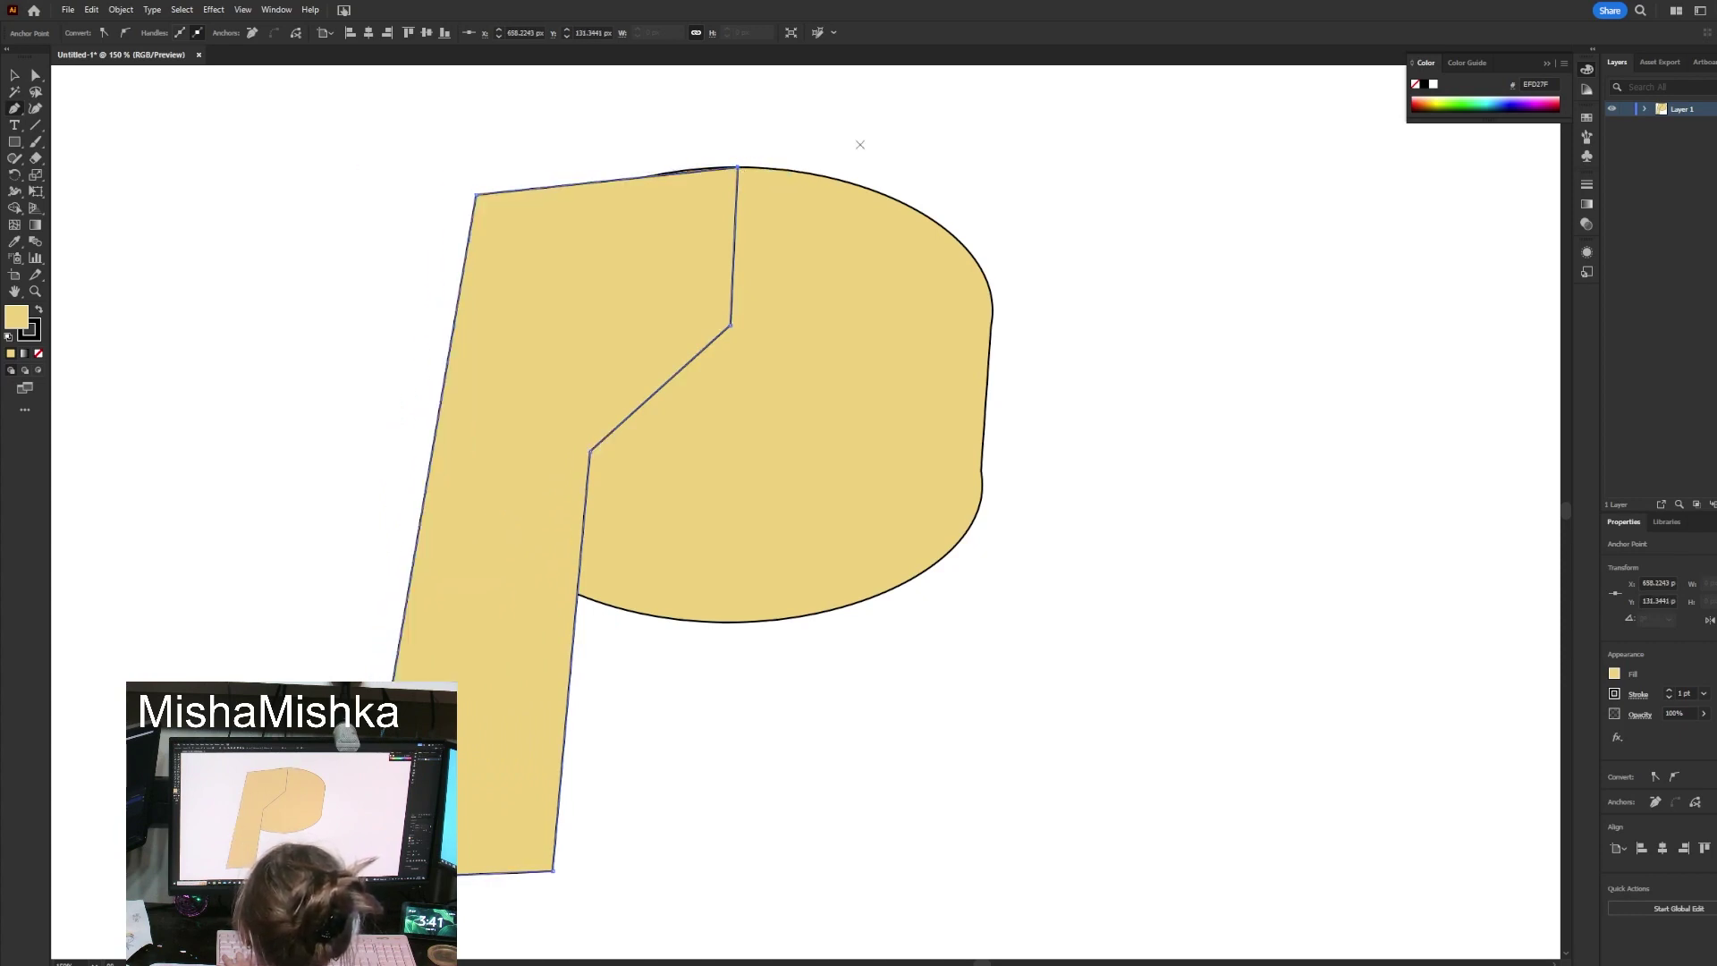
Nudge the new arm shape slightly up and to the right over the capsule.
{"action": "key", "text": "v"}
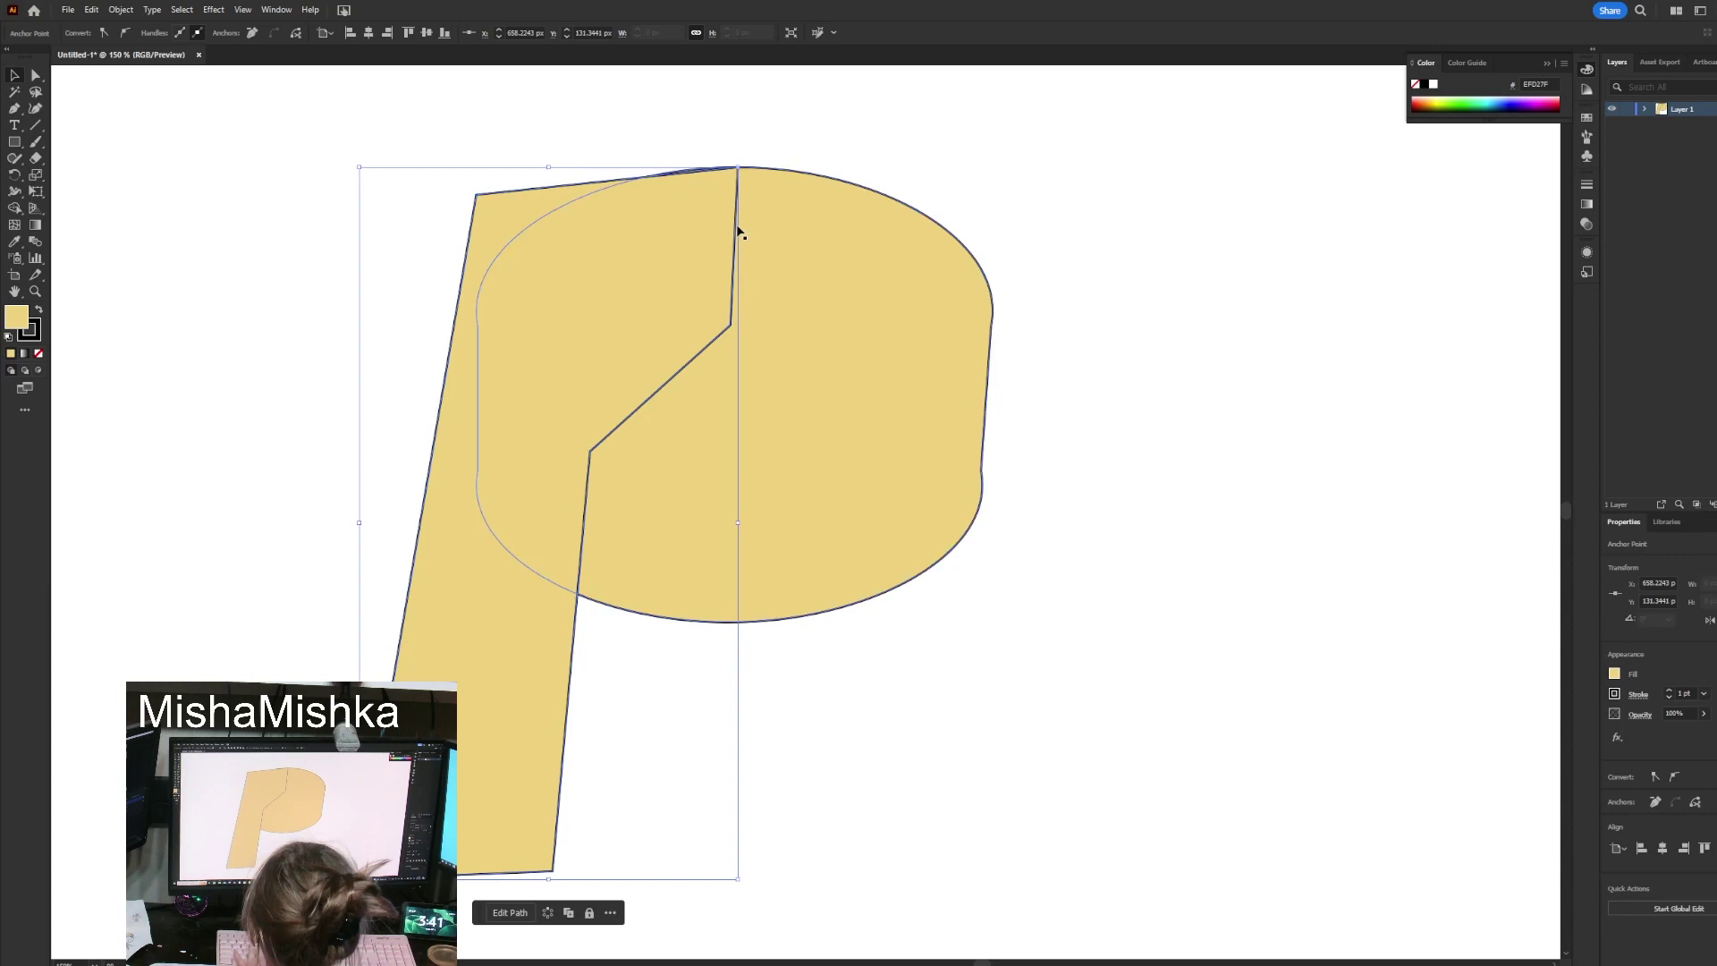
{"action": "left_click_drag", "start_coordinate": [663, 277], "coordinate": [669, 273]}
{"action": "left_click", "coordinate": [668, 266]}
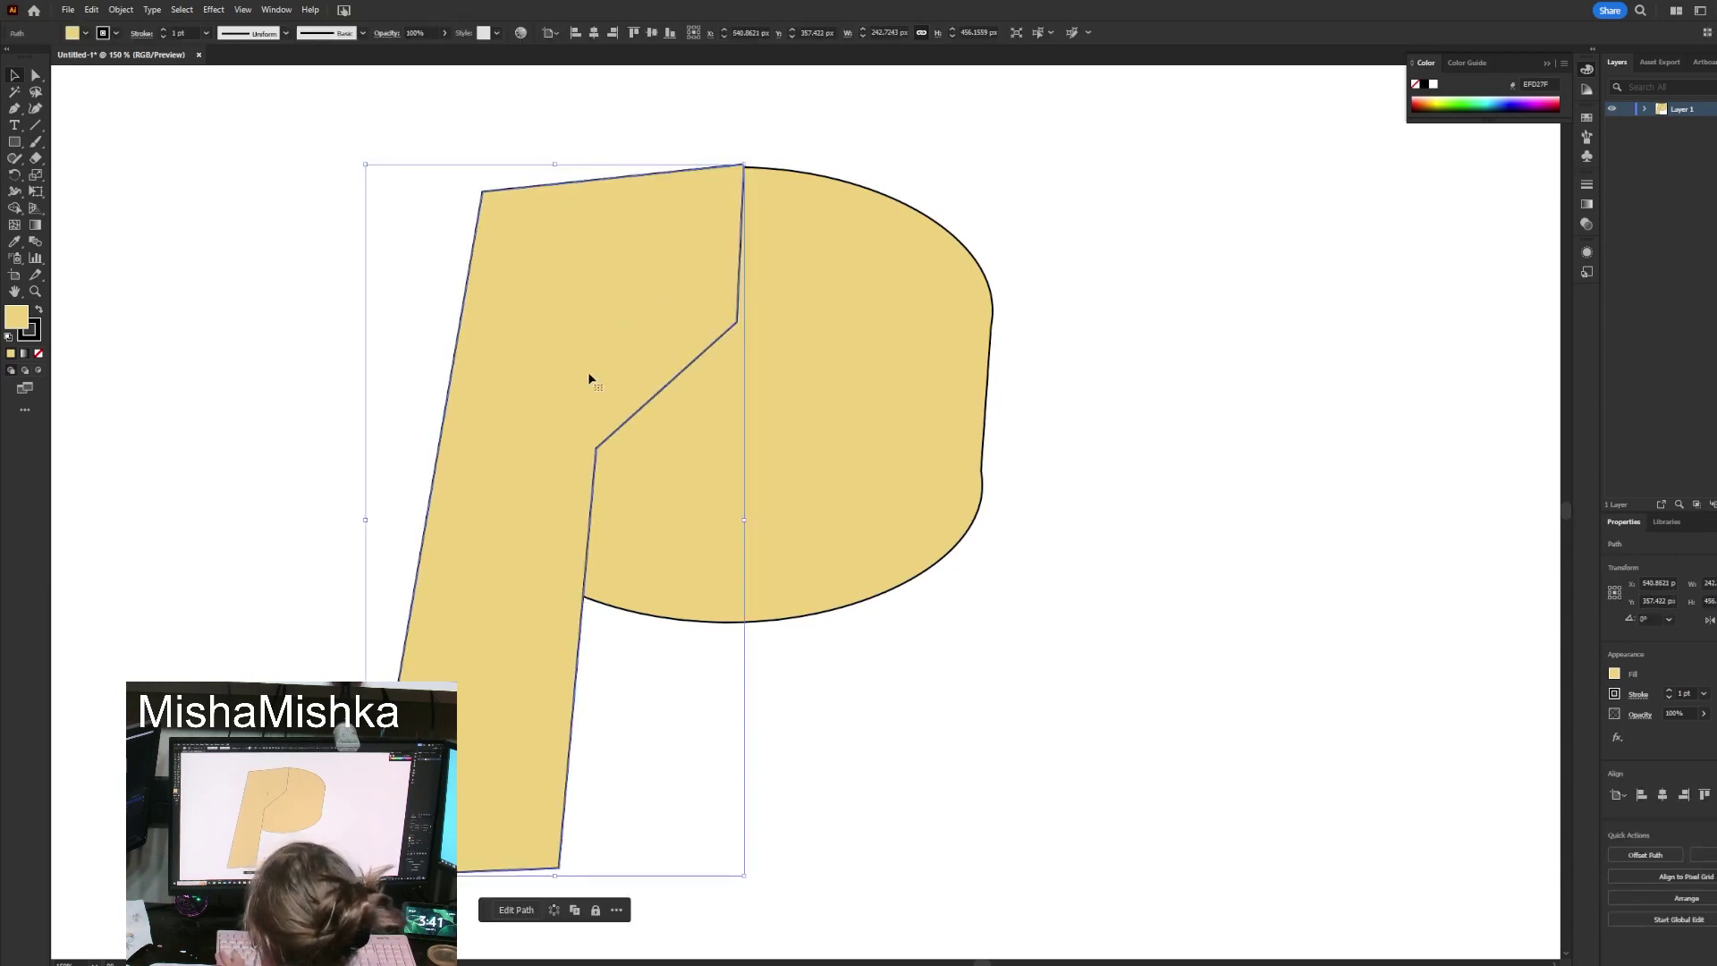
Use the Curvature tool to round the arm's shoulder and inner upper edges, bow its outer edge slightly, and shape the lower end into fingers.
{"action": "left_click", "coordinate": [40, 111]}
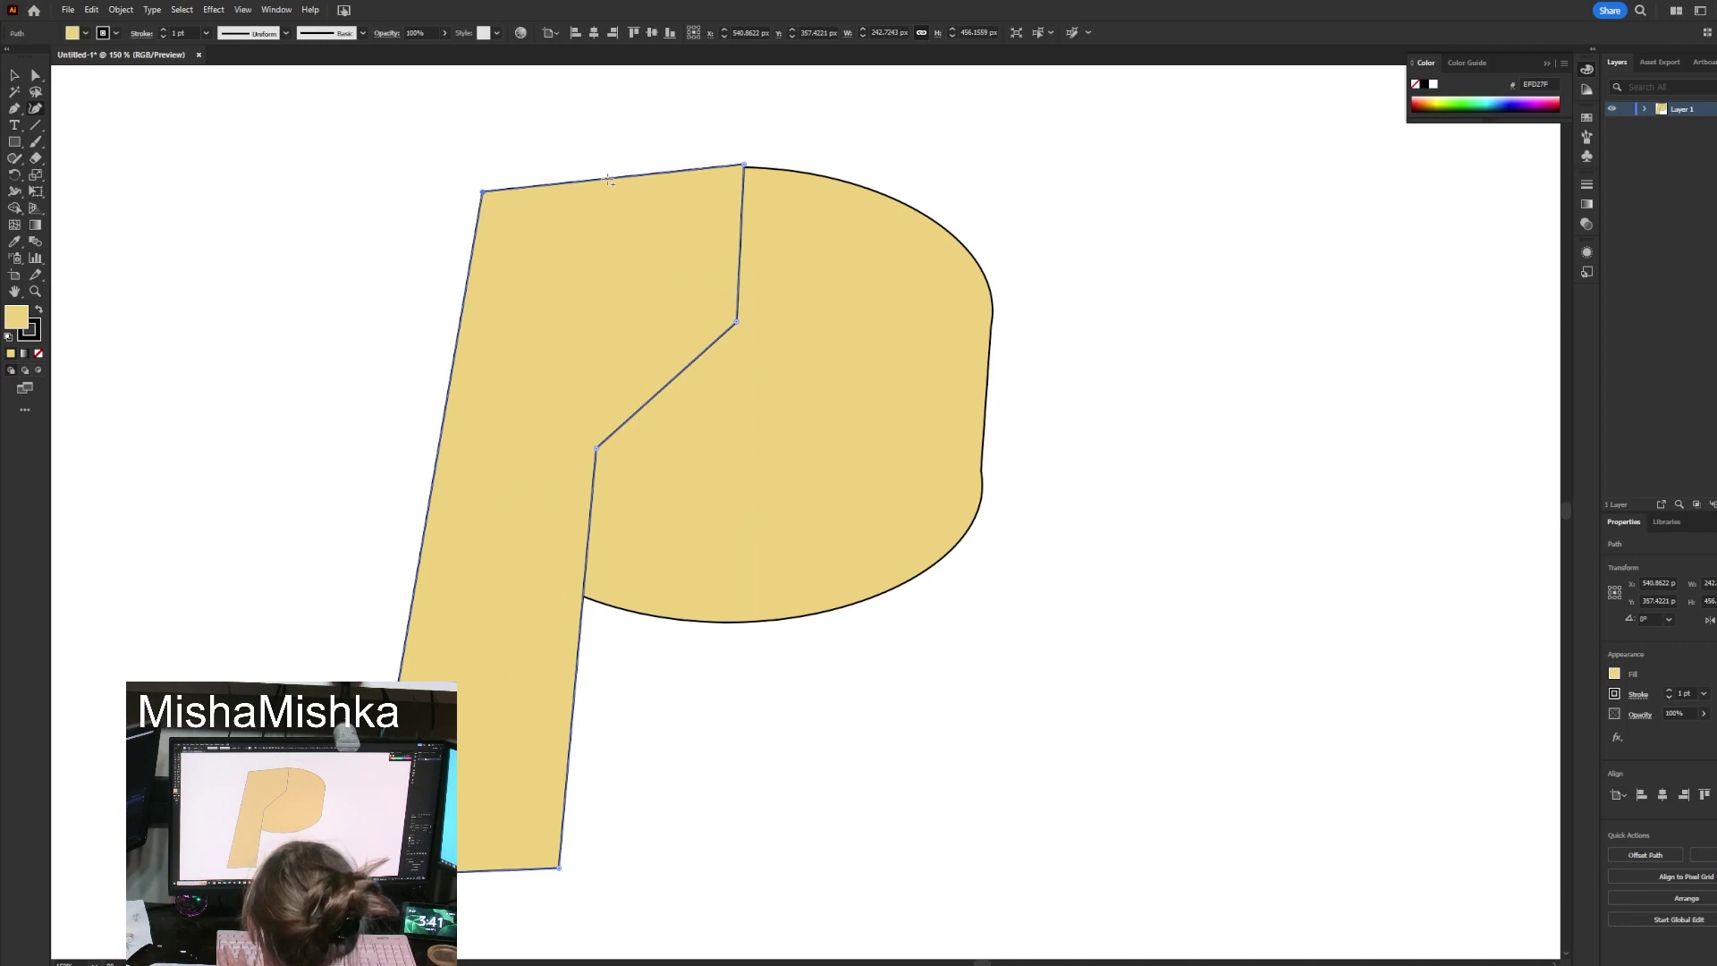
{"action": "left_click_drag", "start_coordinate": [608, 181], "coordinate": [612, 100]}
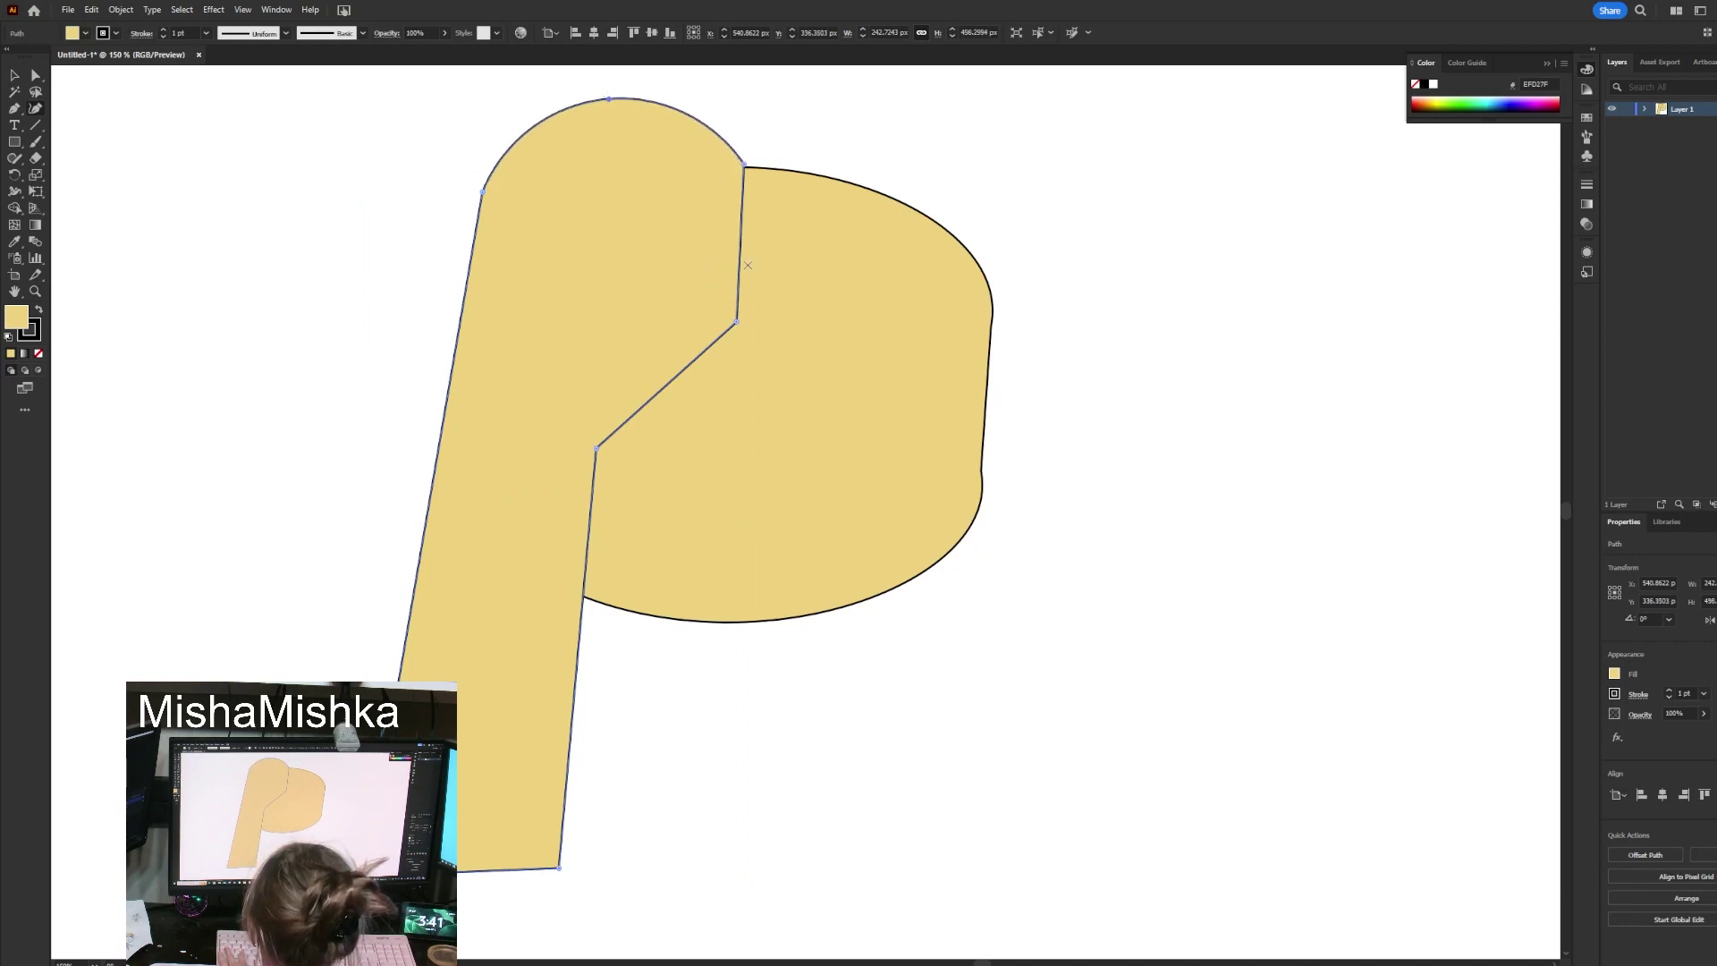
{"action": "left_click_drag", "start_coordinate": [747, 234], "coordinate": [773, 224]}
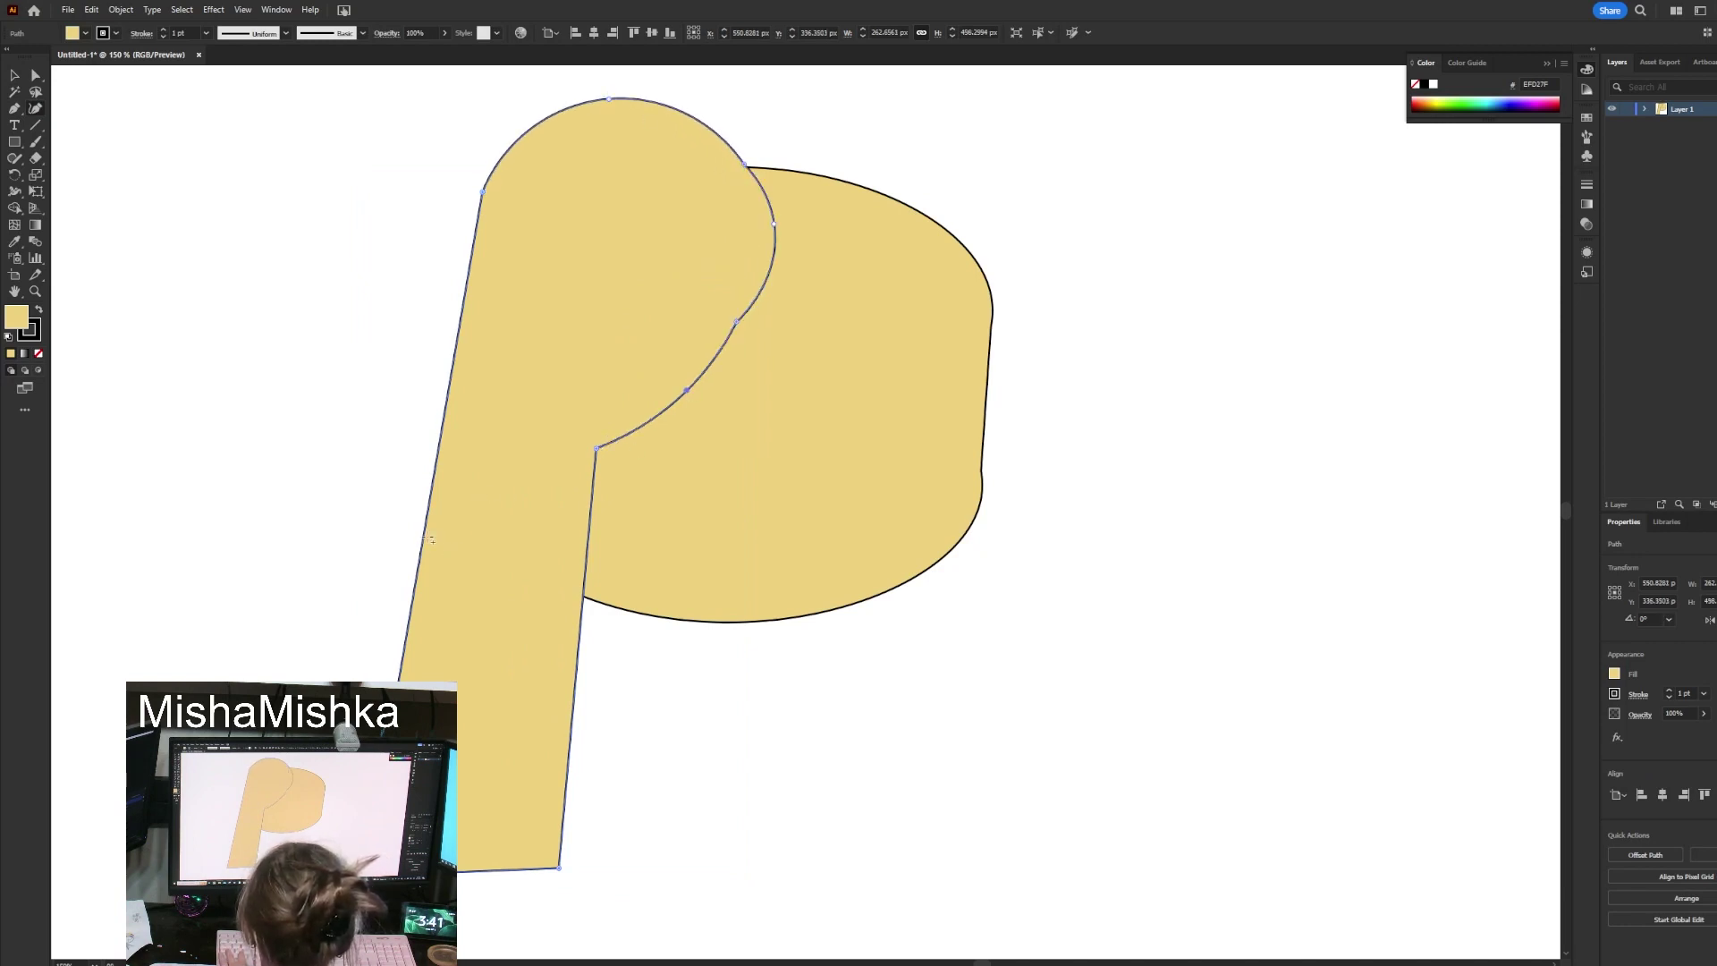
{"action": "left_click_drag", "start_coordinate": [431, 539], "coordinate": [413, 538]}
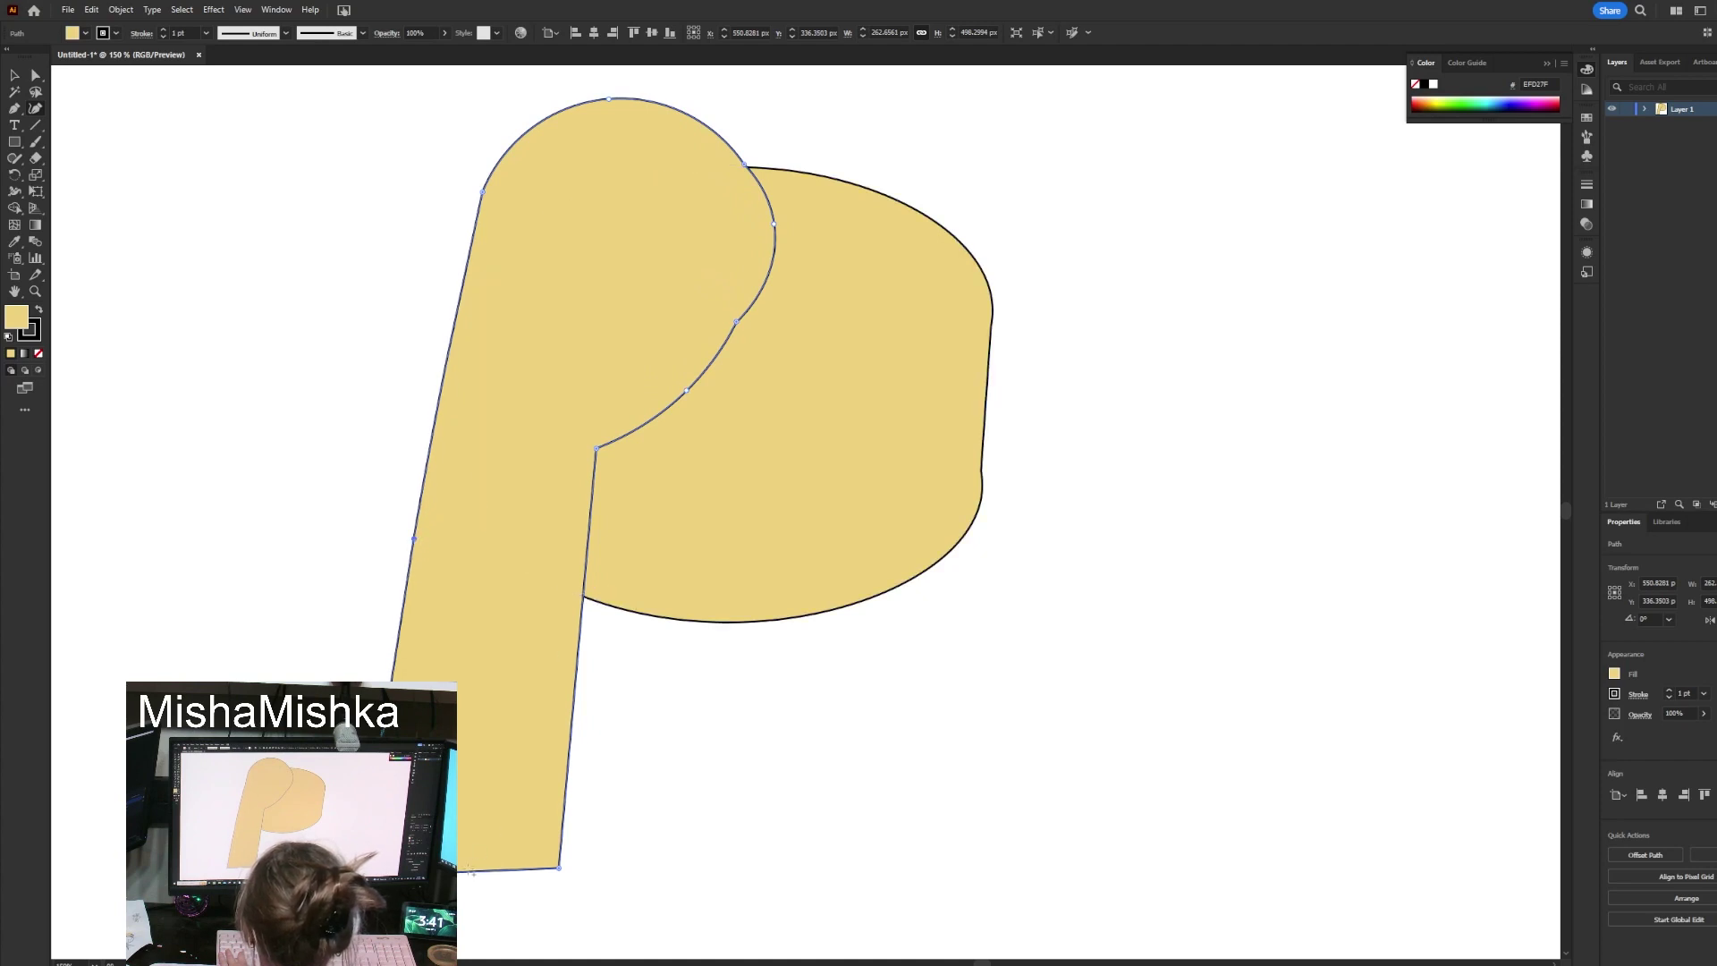
{"action": "left_click_drag", "start_coordinate": [468, 871], "coordinate": [527, 875]}
Move the curved arm left until it only touches the capsule's side, and deselect it.
{"action": "scroll", "coordinate": [629, 638], "scroll_direction": "down", "scroll_amount": 3}
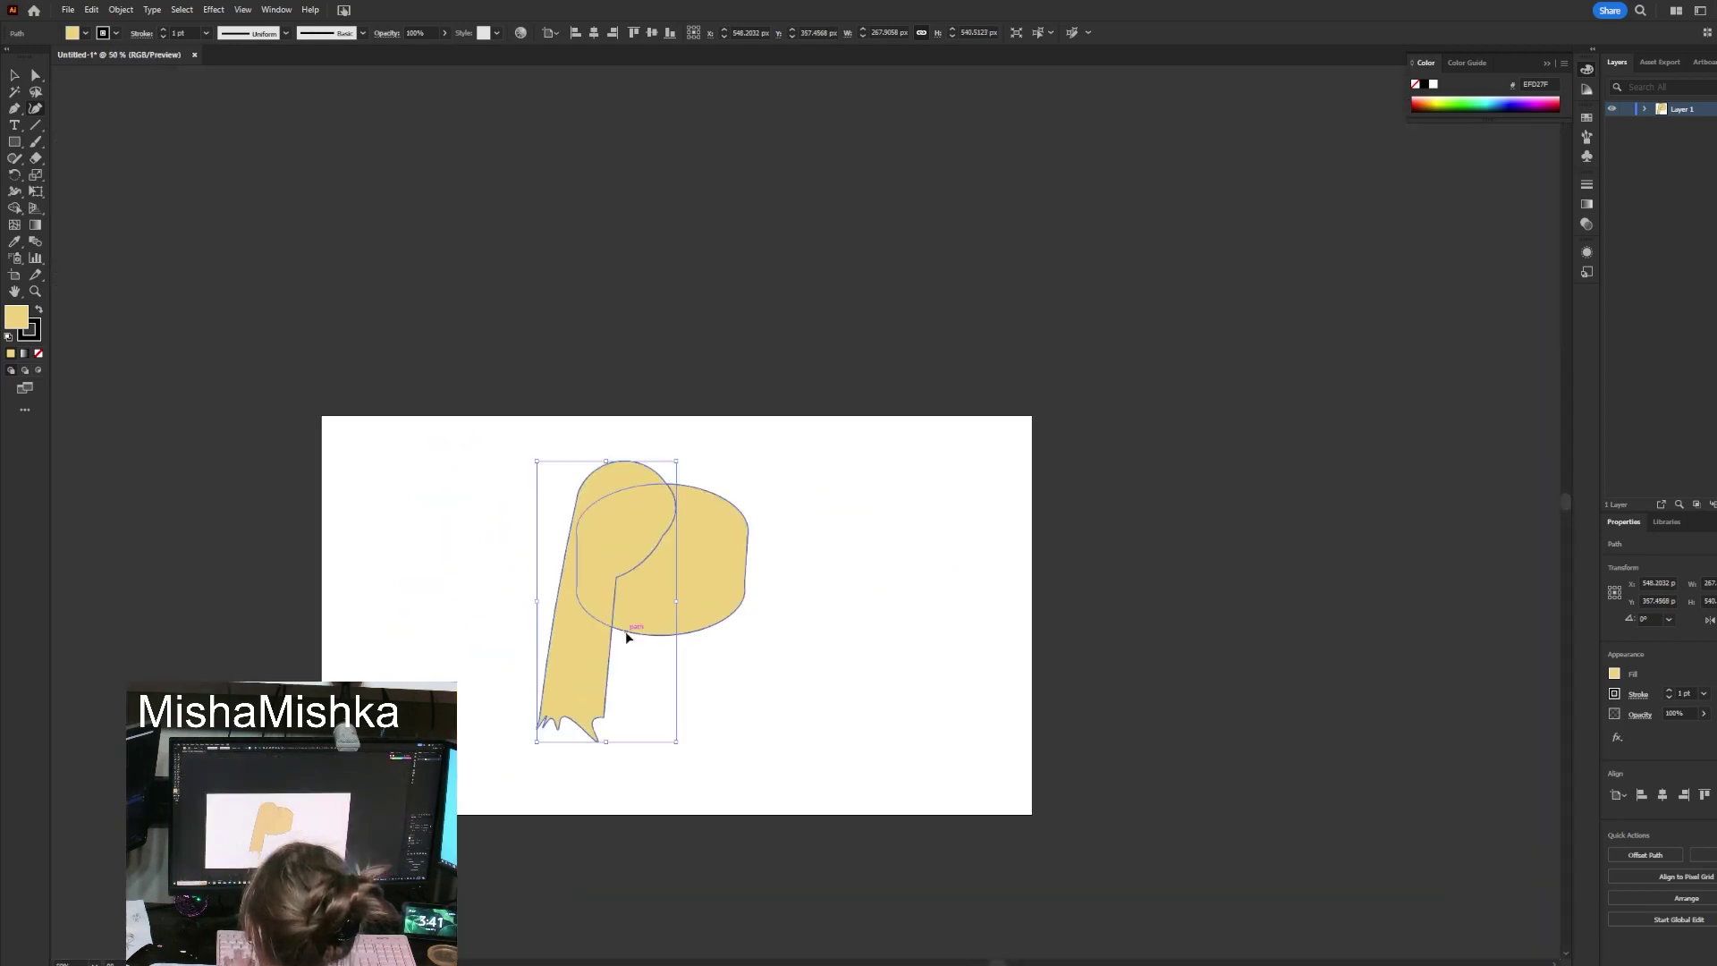
{"action": "scroll", "coordinate": [630, 636], "scroll_direction": "up", "scroll_amount": 2}
{"action": "key", "text": "v"}
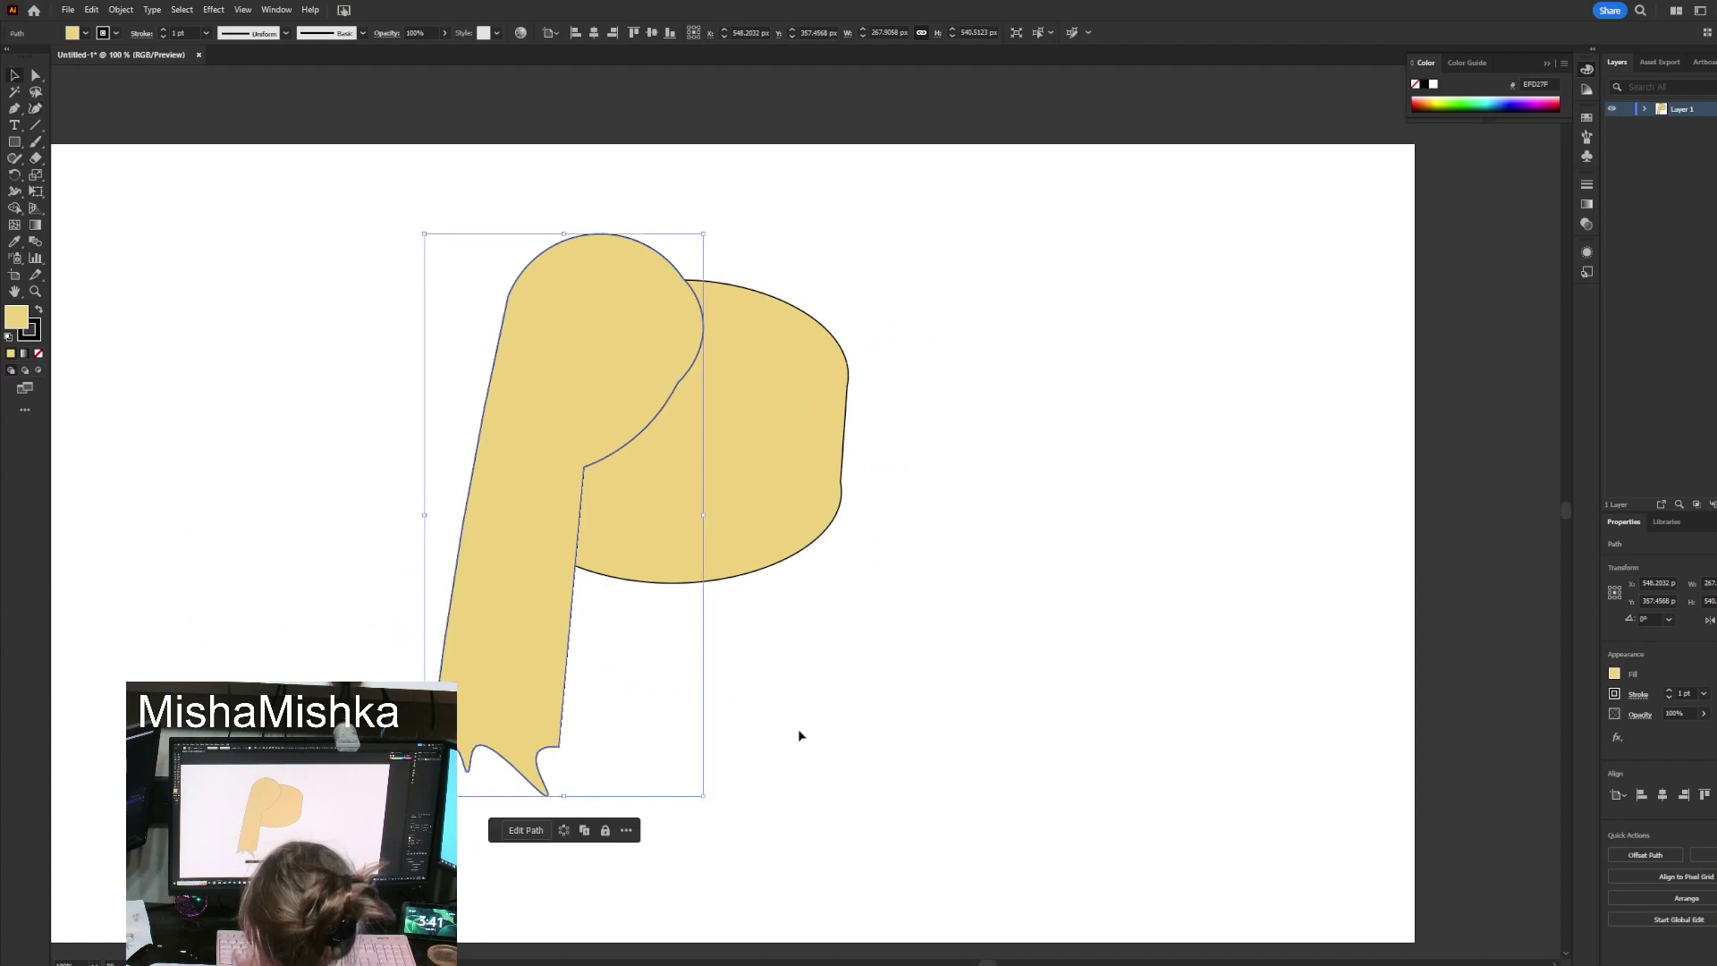
{"action": "left_click", "coordinate": [798, 734]}
{"action": "left_click_drag", "start_coordinate": [559, 350], "coordinate": [374, 345]}
{"action": "left_click", "coordinate": [850, 694]}
Start a second arm with the Pen tool above the capsule's top, outlining the right shoulder and the outer edge down below the capsule.
{"action": "scroll", "coordinate": [801, 355], "scroll_direction": "up", "scroll_amount": 2}
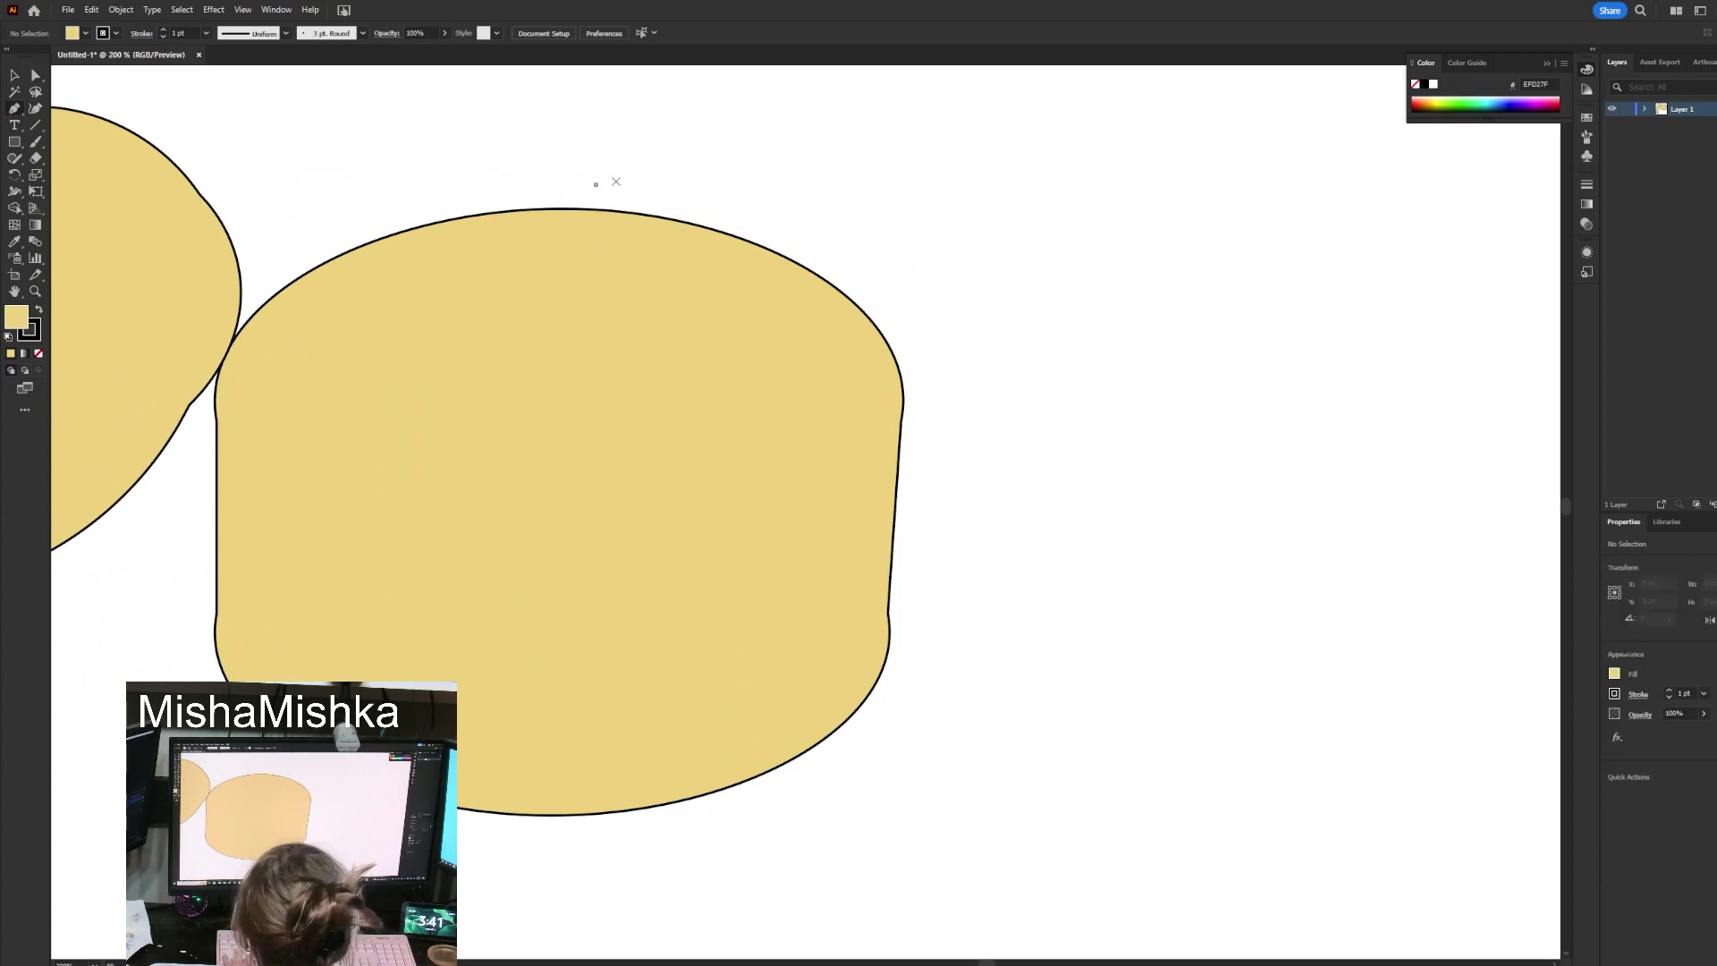
{"action": "left_click", "coordinate": [595, 184]}
{"action": "left_click", "coordinate": [955, 341]}
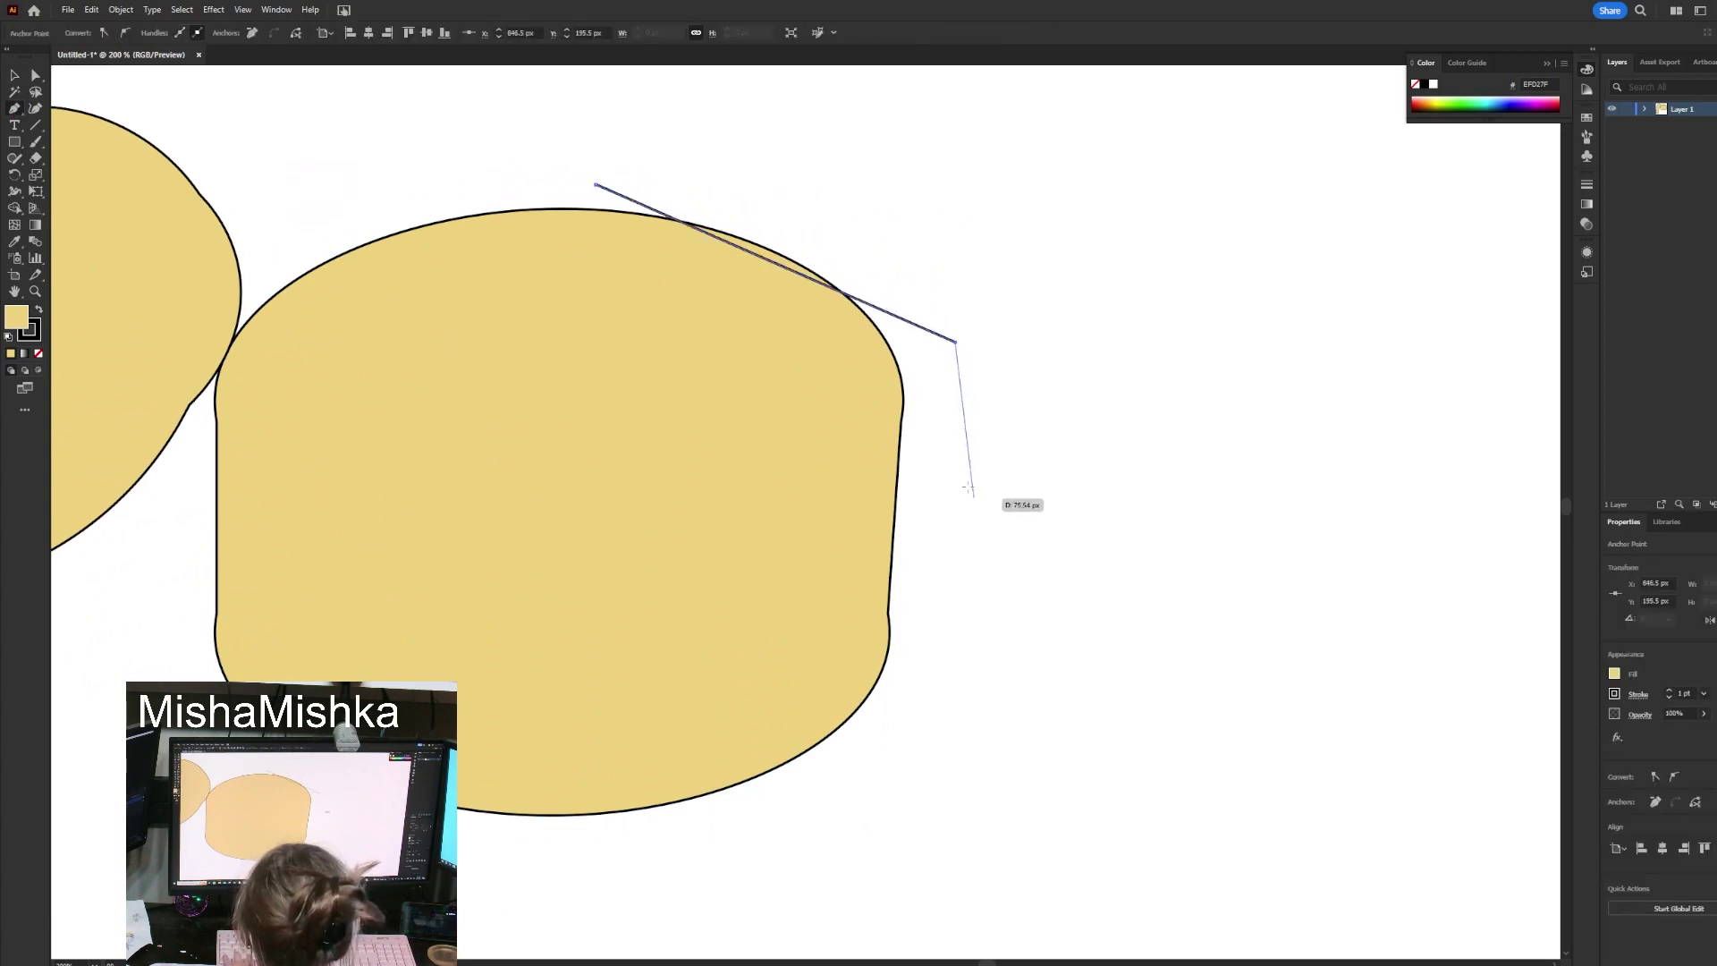
{"action": "key", "text": "ctrl+z"}
{"action": "left_click", "coordinate": [962, 316]}
{"action": "scroll", "coordinate": [948, 299], "scroll_direction": "down", "scroll_amount": 2}
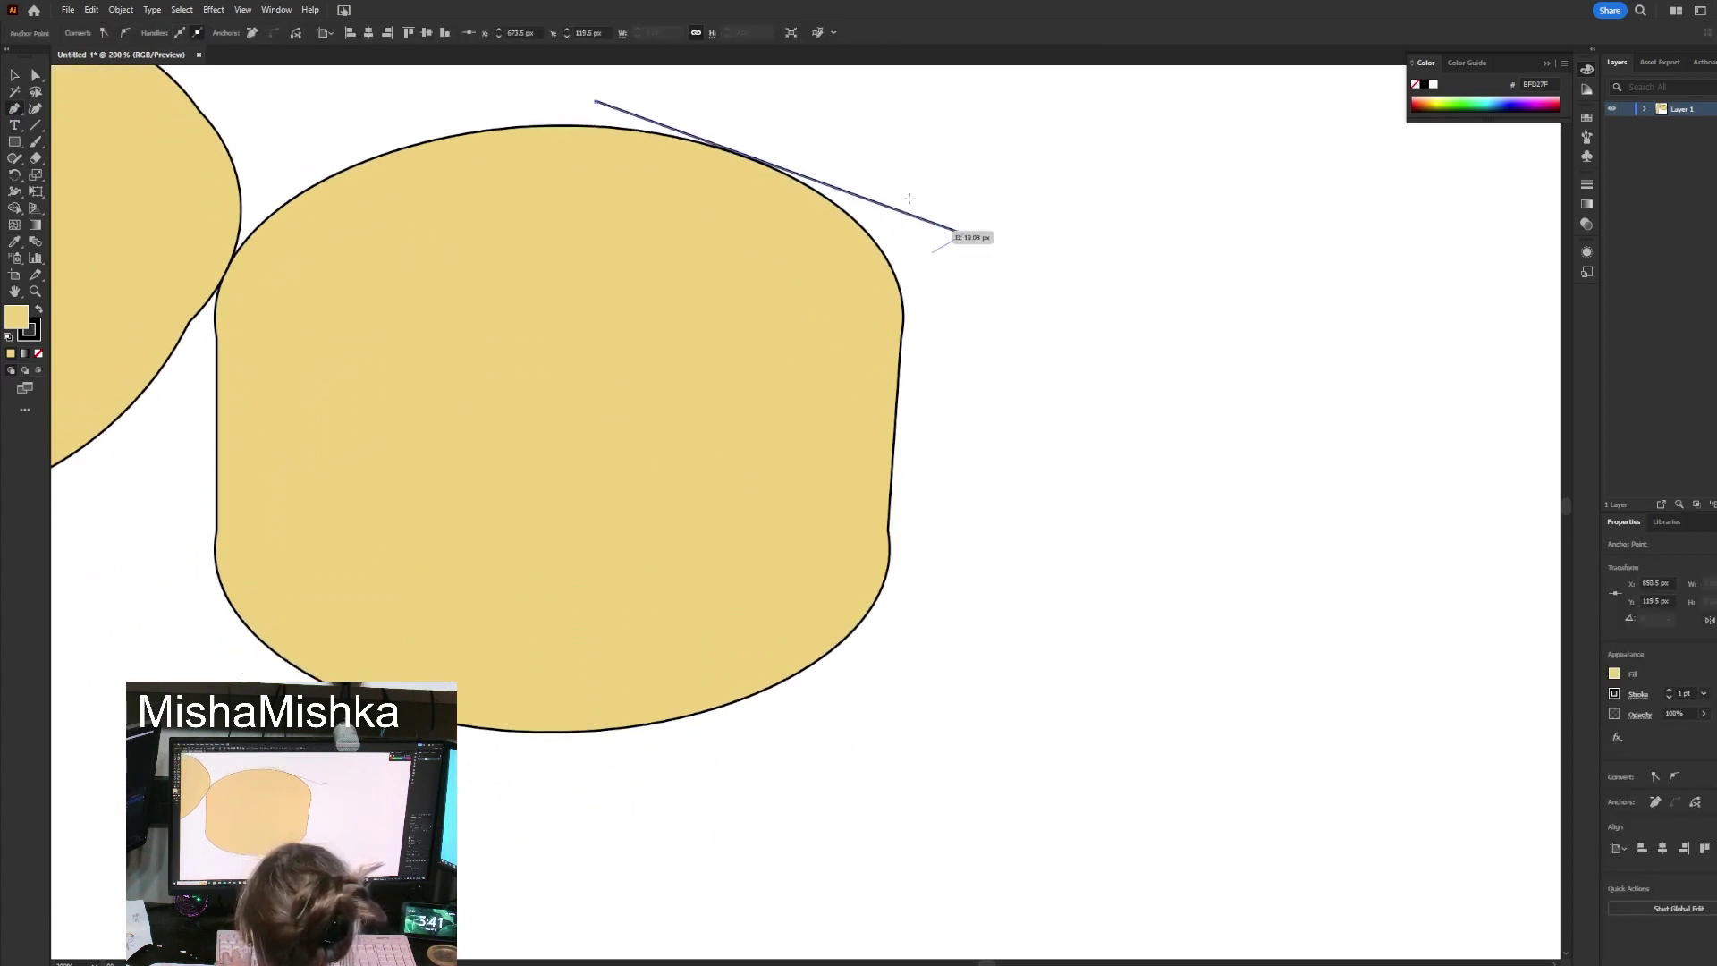
{"action": "scroll", "coordinate": [910, 197], "scroll_direction": "down", "scroll_amount": 2}
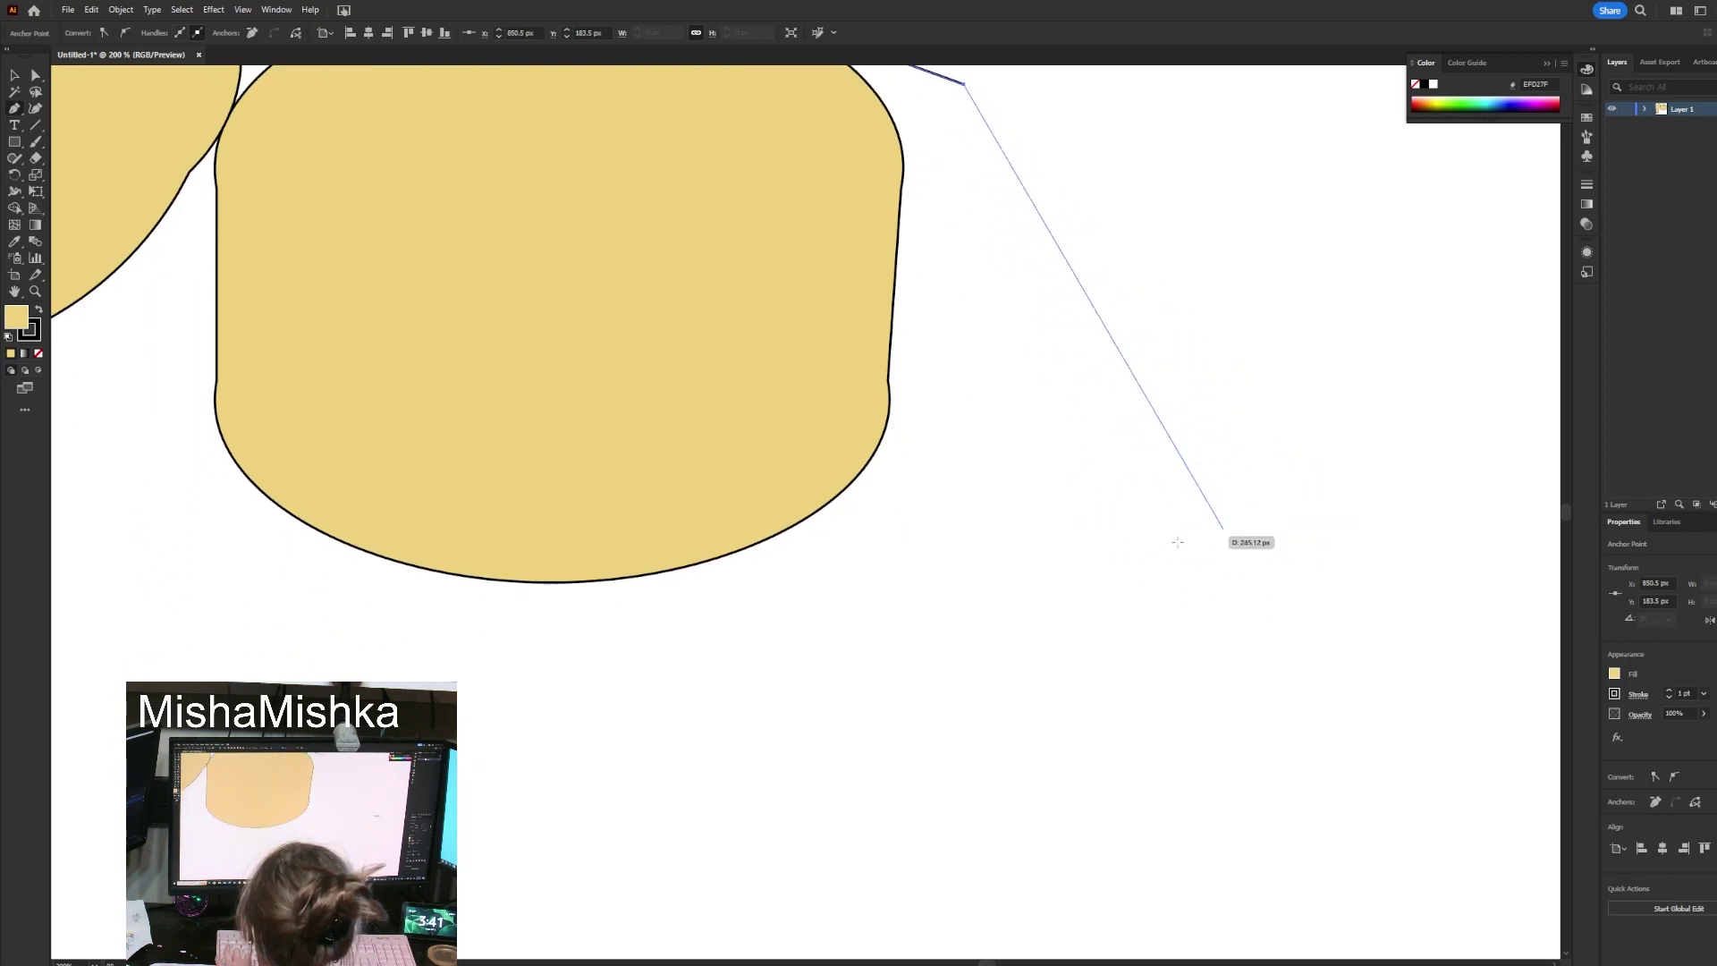
{"action": "left_click", "coordinate": [930, 755]}
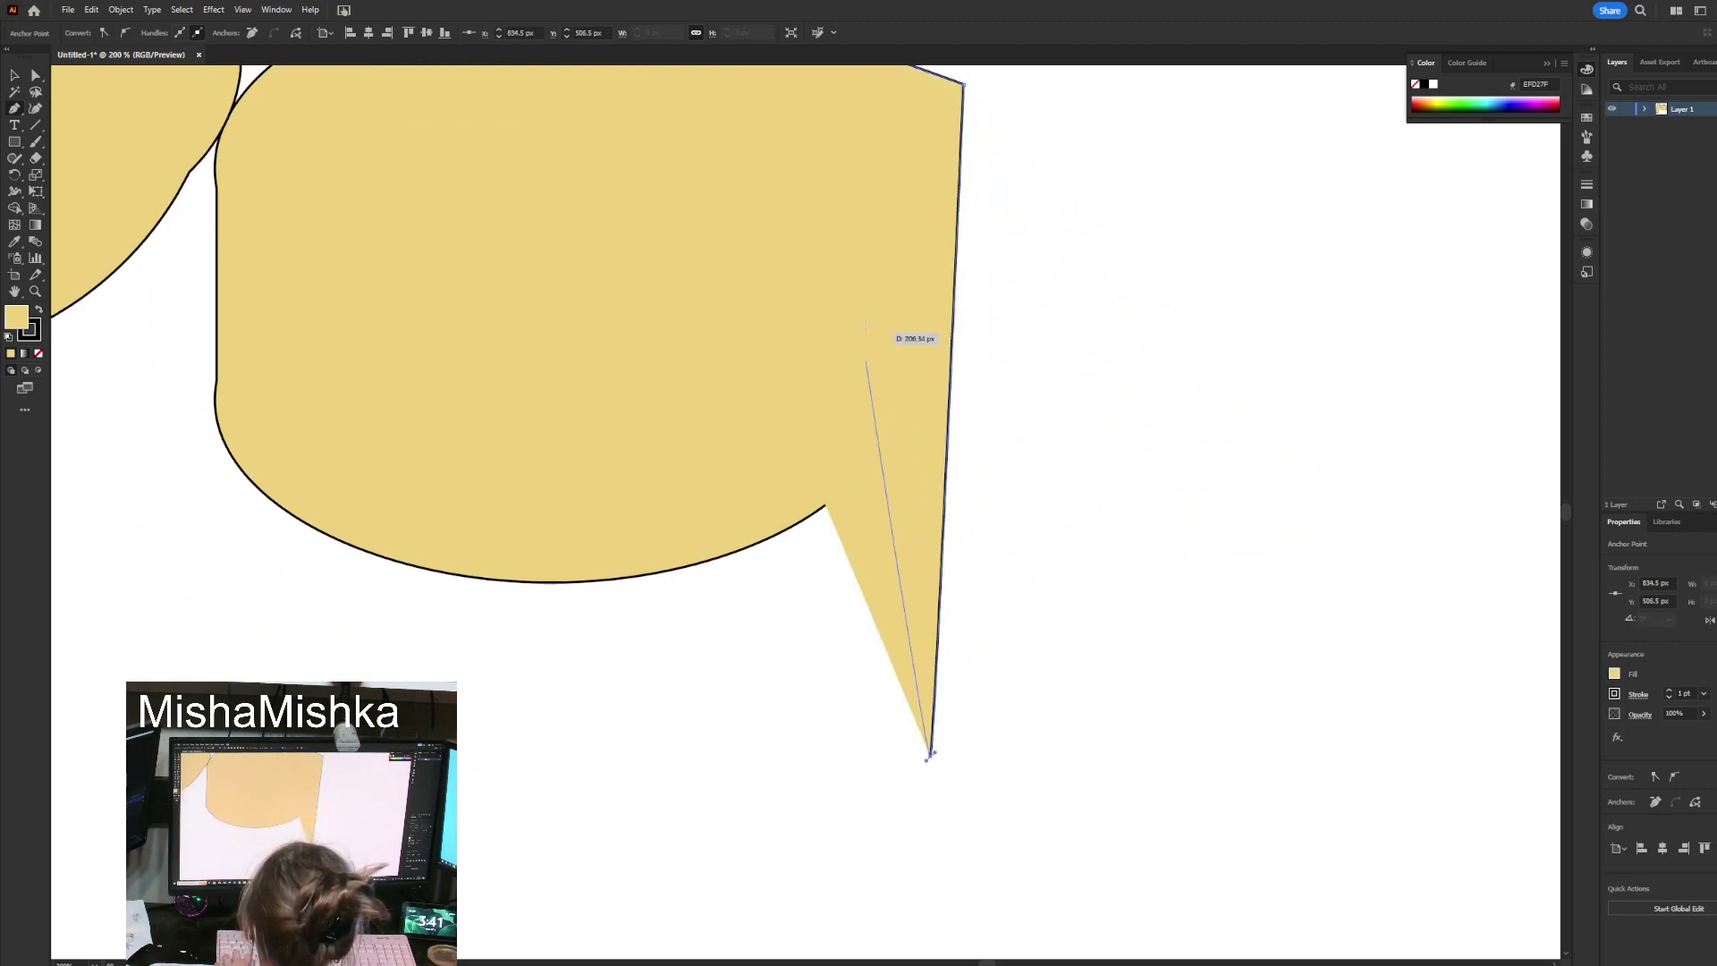
Continue the second arm's outline with zigzag points for three pointed fingers and a bent thumb, ending at the wrist.
{"action": "left_click", "coordinate": [920, 705]}
{"action": "left_click", "coordinate": [898, 772]}
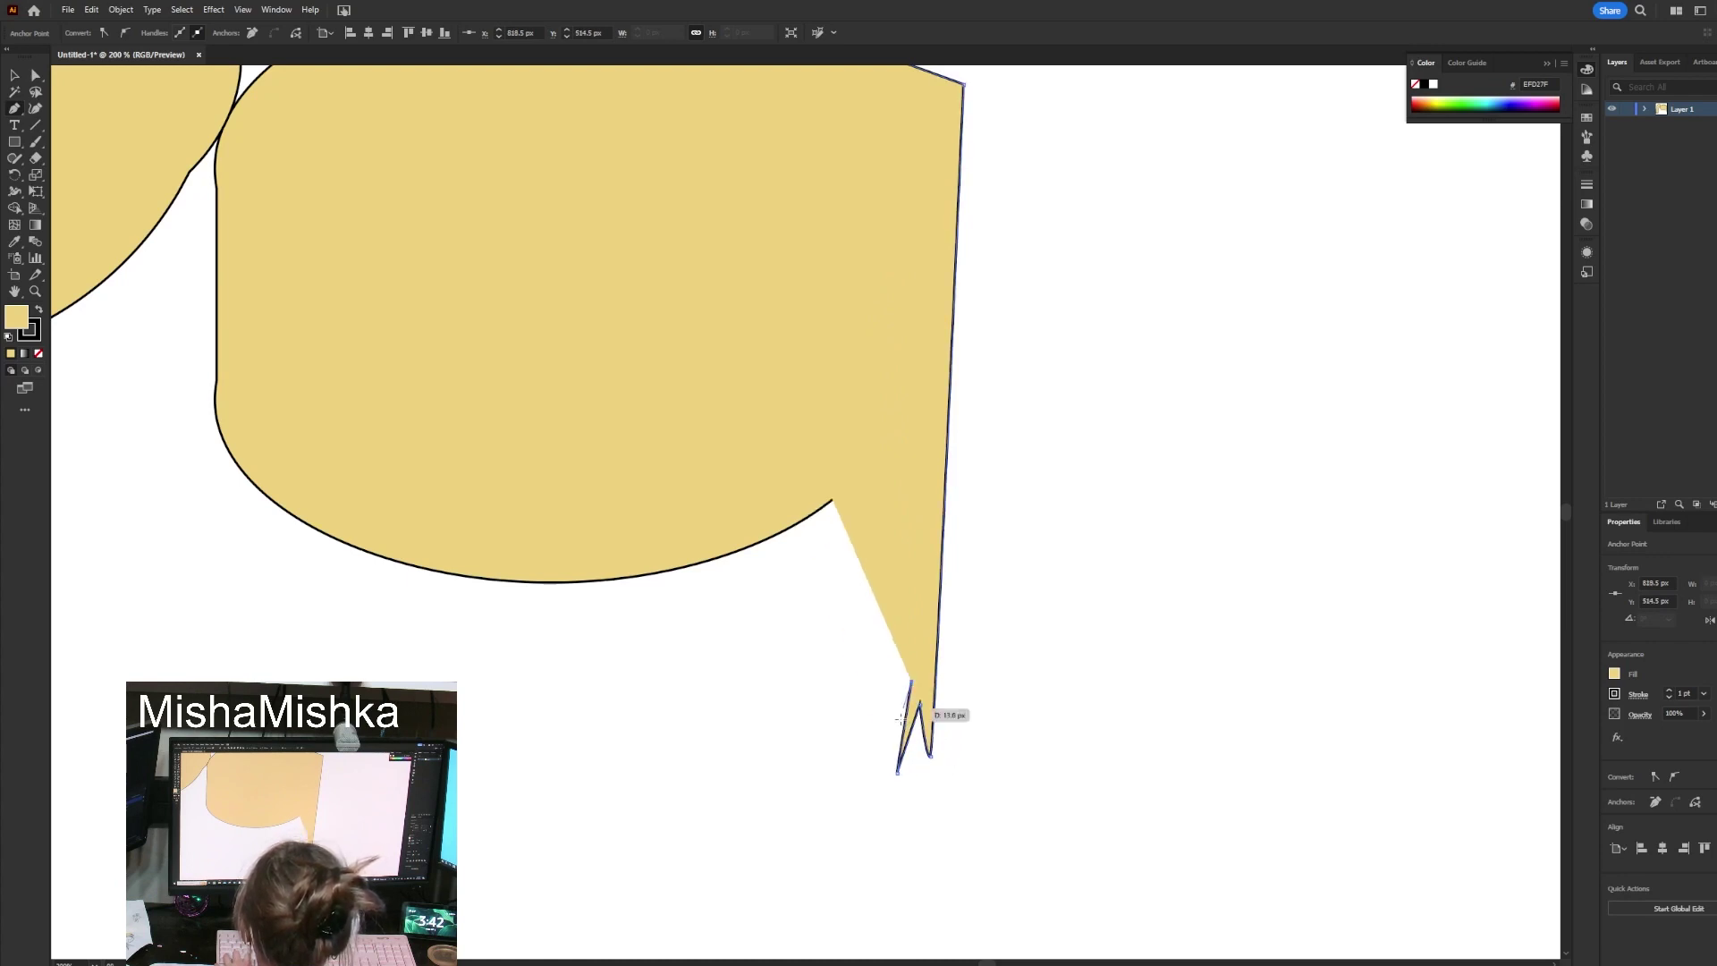
{"action": "left_click", "coordinate": [853, 745]}
{"action": "left_click", "coordinate": [885, 666]}
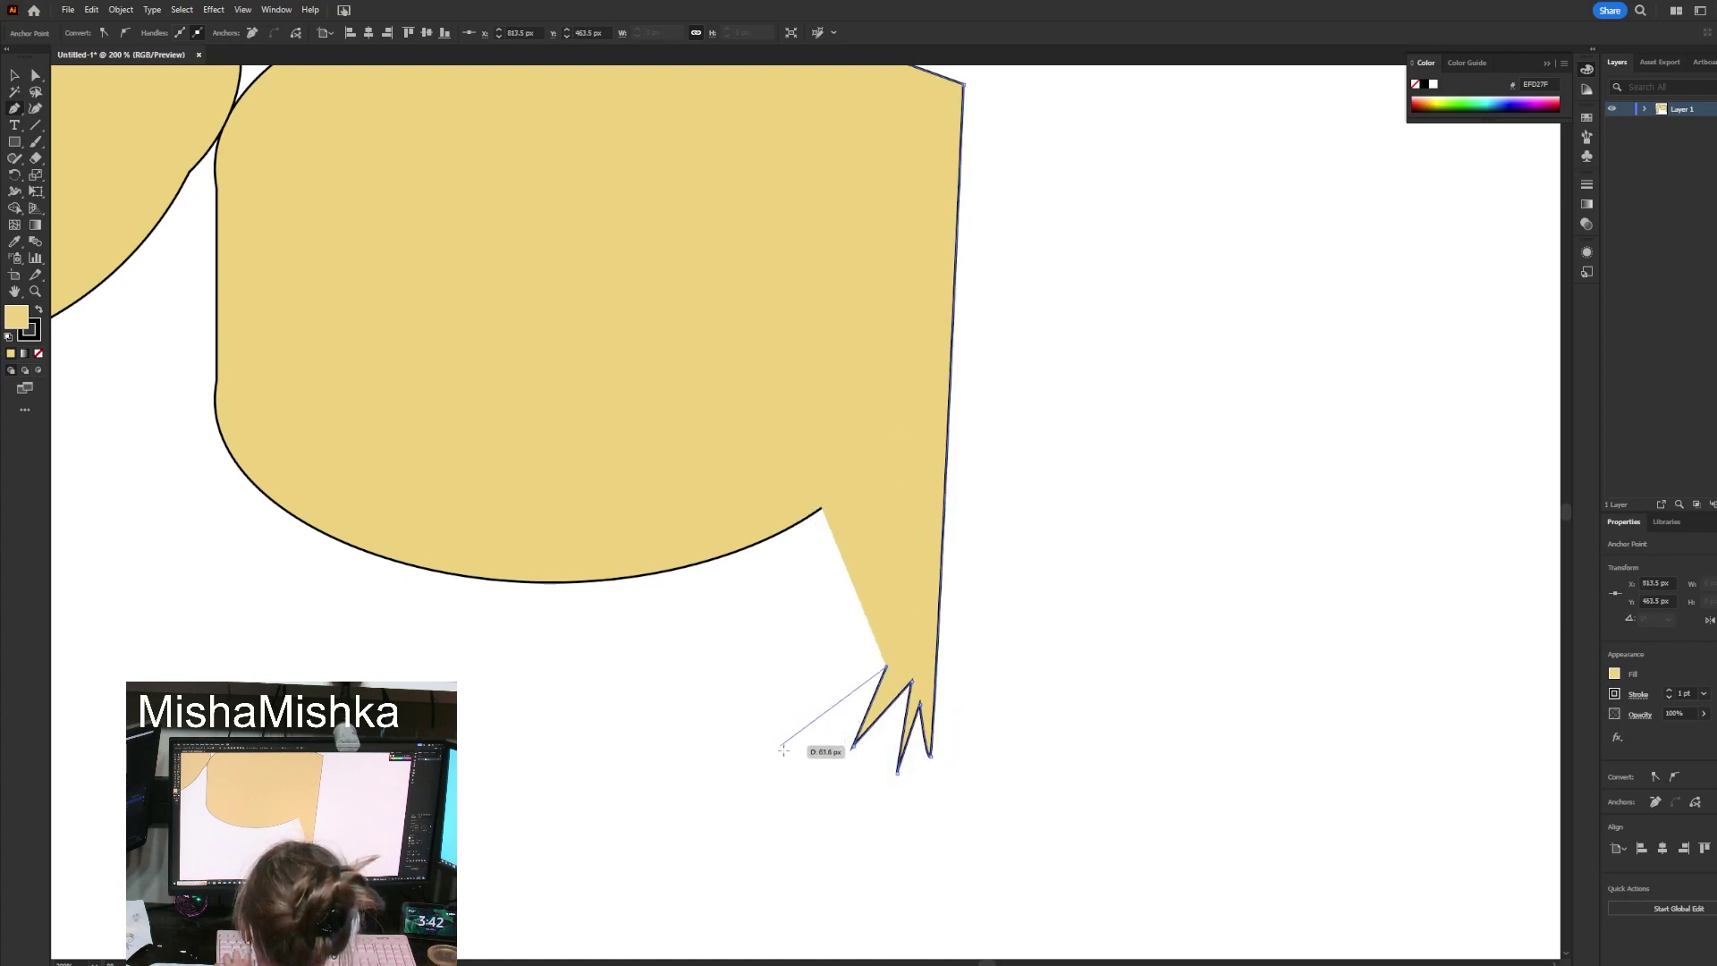
{"action": "left_click", "coordinate": [804, 774]}
{"action": "left_click", "coordinate": [836, 810]}
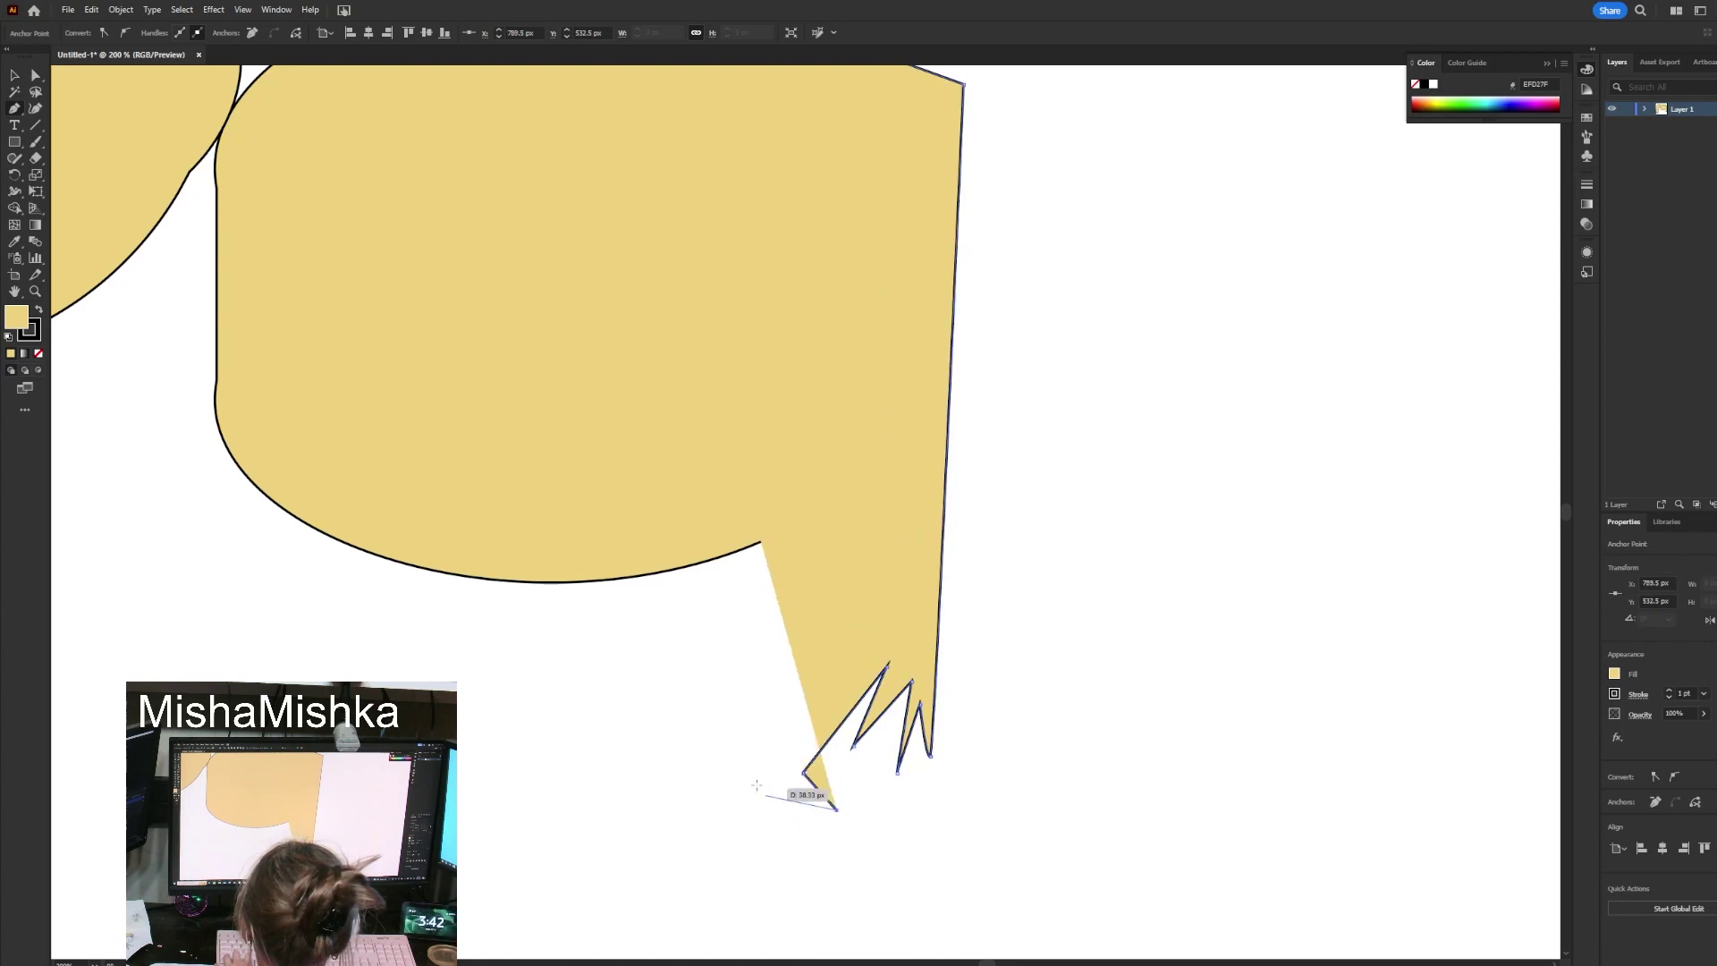
{"action": "left_click", "coordinate": [790, 795]}
{"action": "left_click", "coordinate": [750, 749]}
{"action": "left_click", "coordinate": [819, 630]}
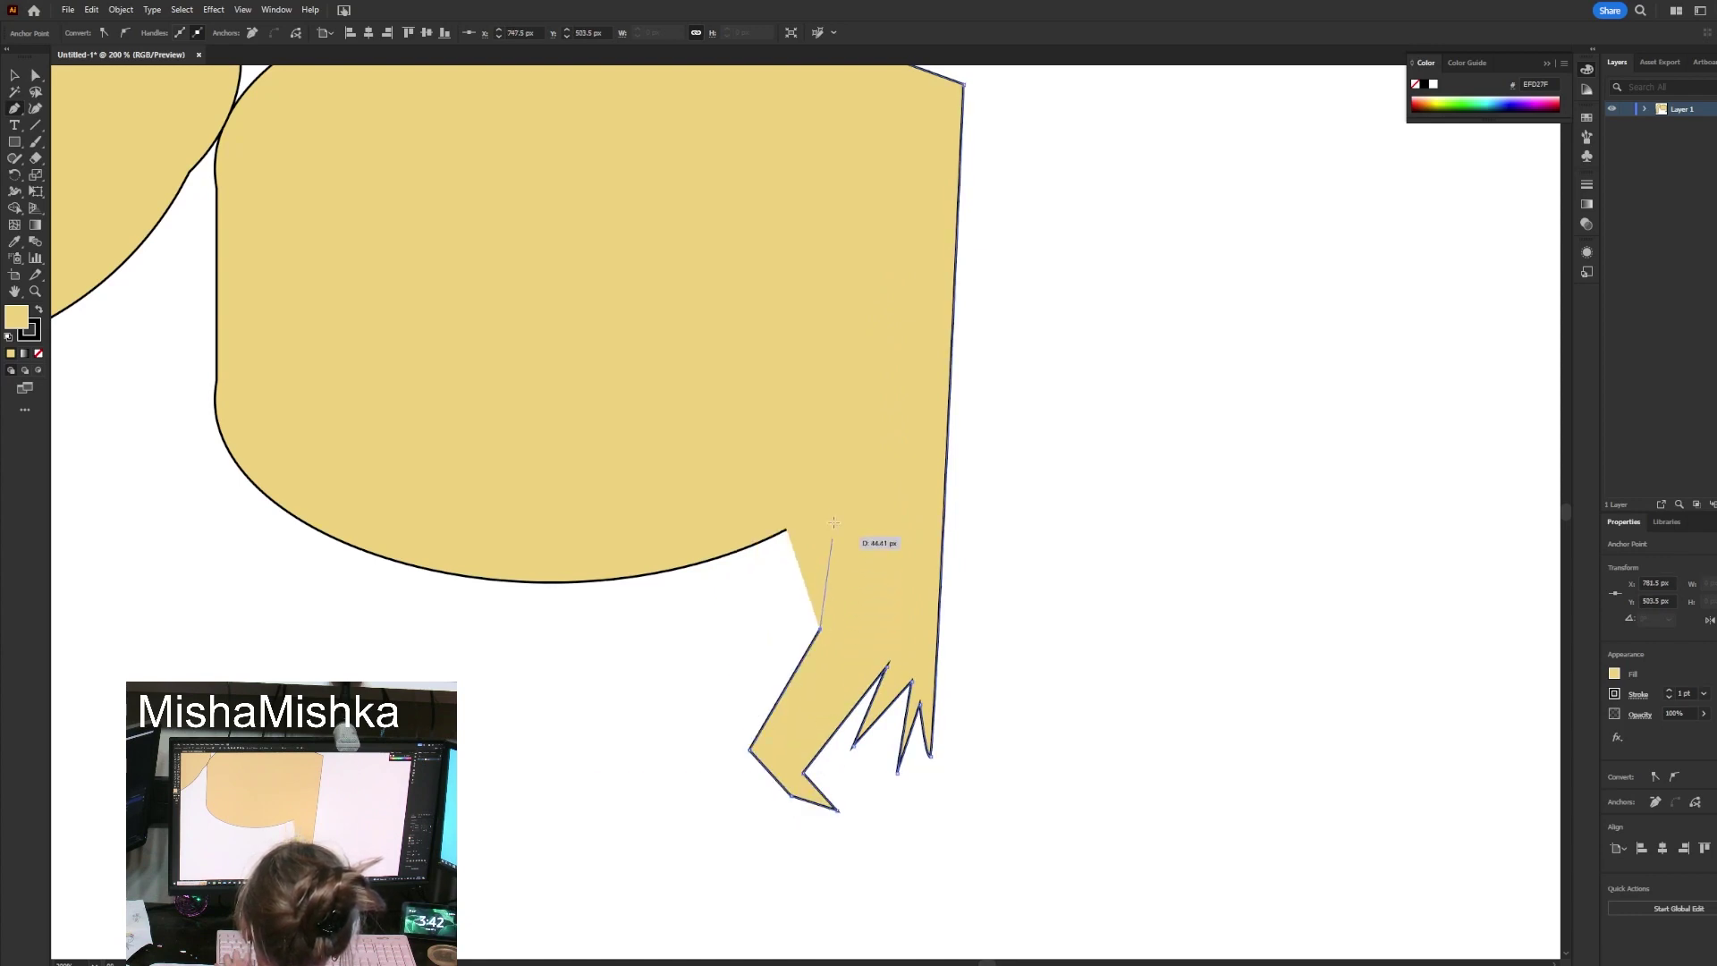
Run the second arm's inner edge from the wrist back up to the shoulder and close the path at its starting point.
{"action": "left_click", "coordinate": [834, 522]}
{"action": "scroll", "coordinate": [841, 501], "scroll_direction": "up", "scroll_amount": 3}
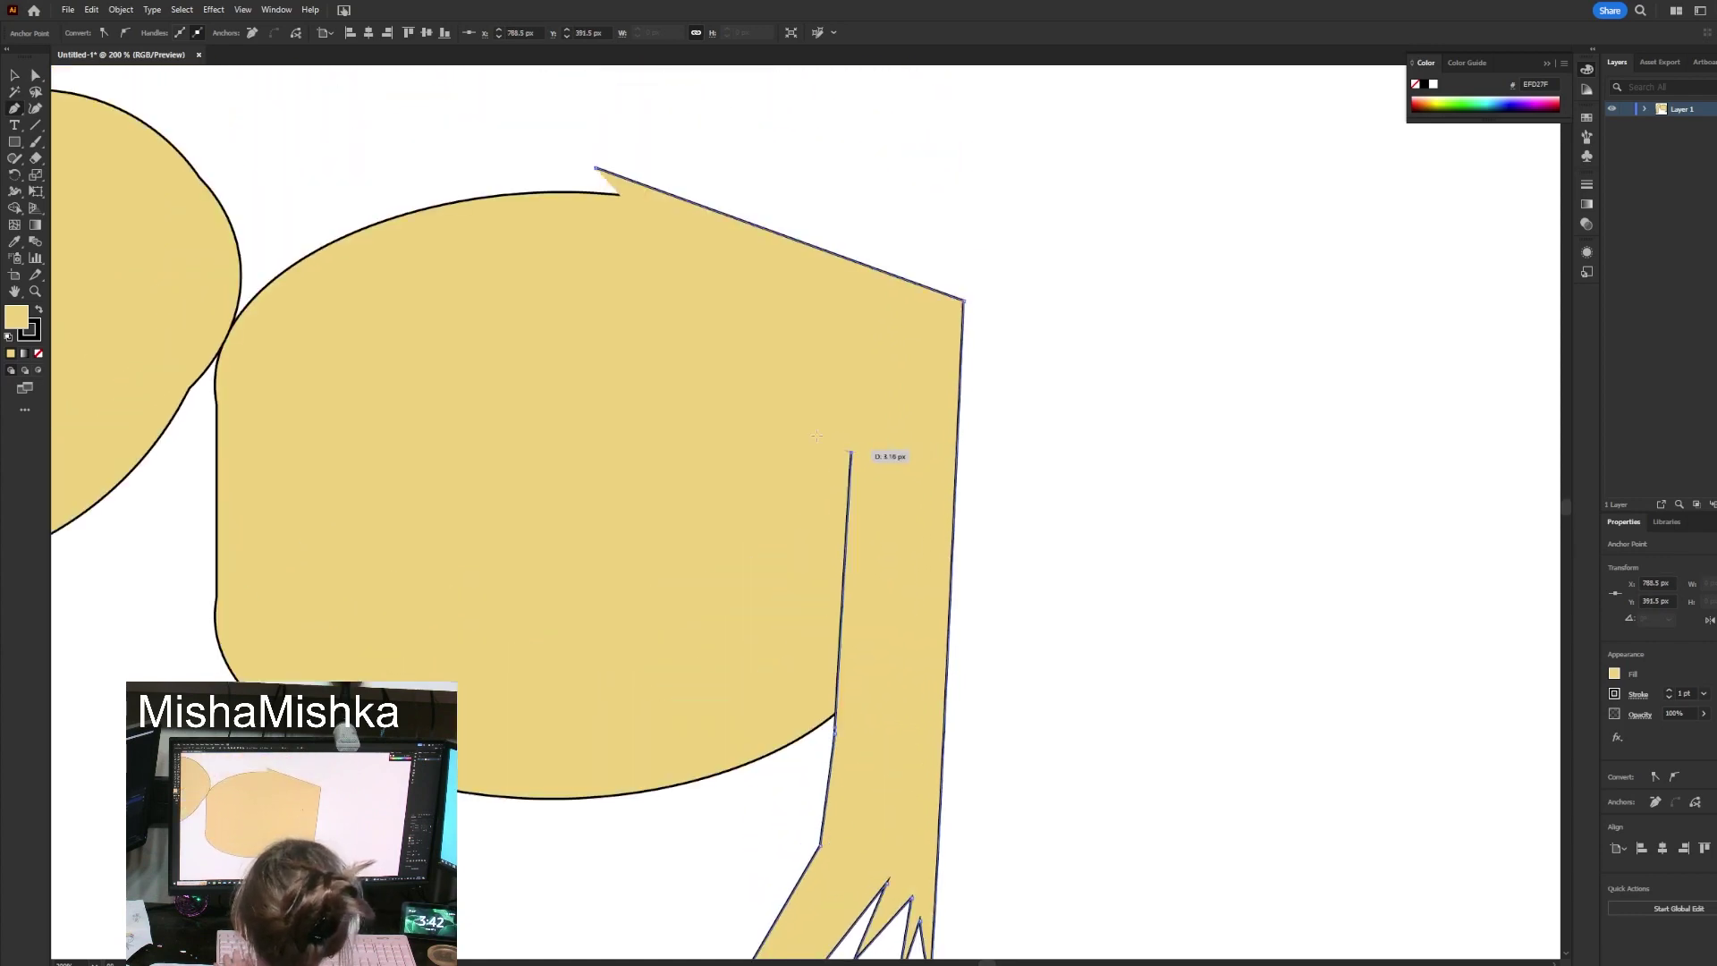
{"action": "left_click", "coordinate": [716, 334]}
{"action": "left_click", "coordinate": [591, 263]}
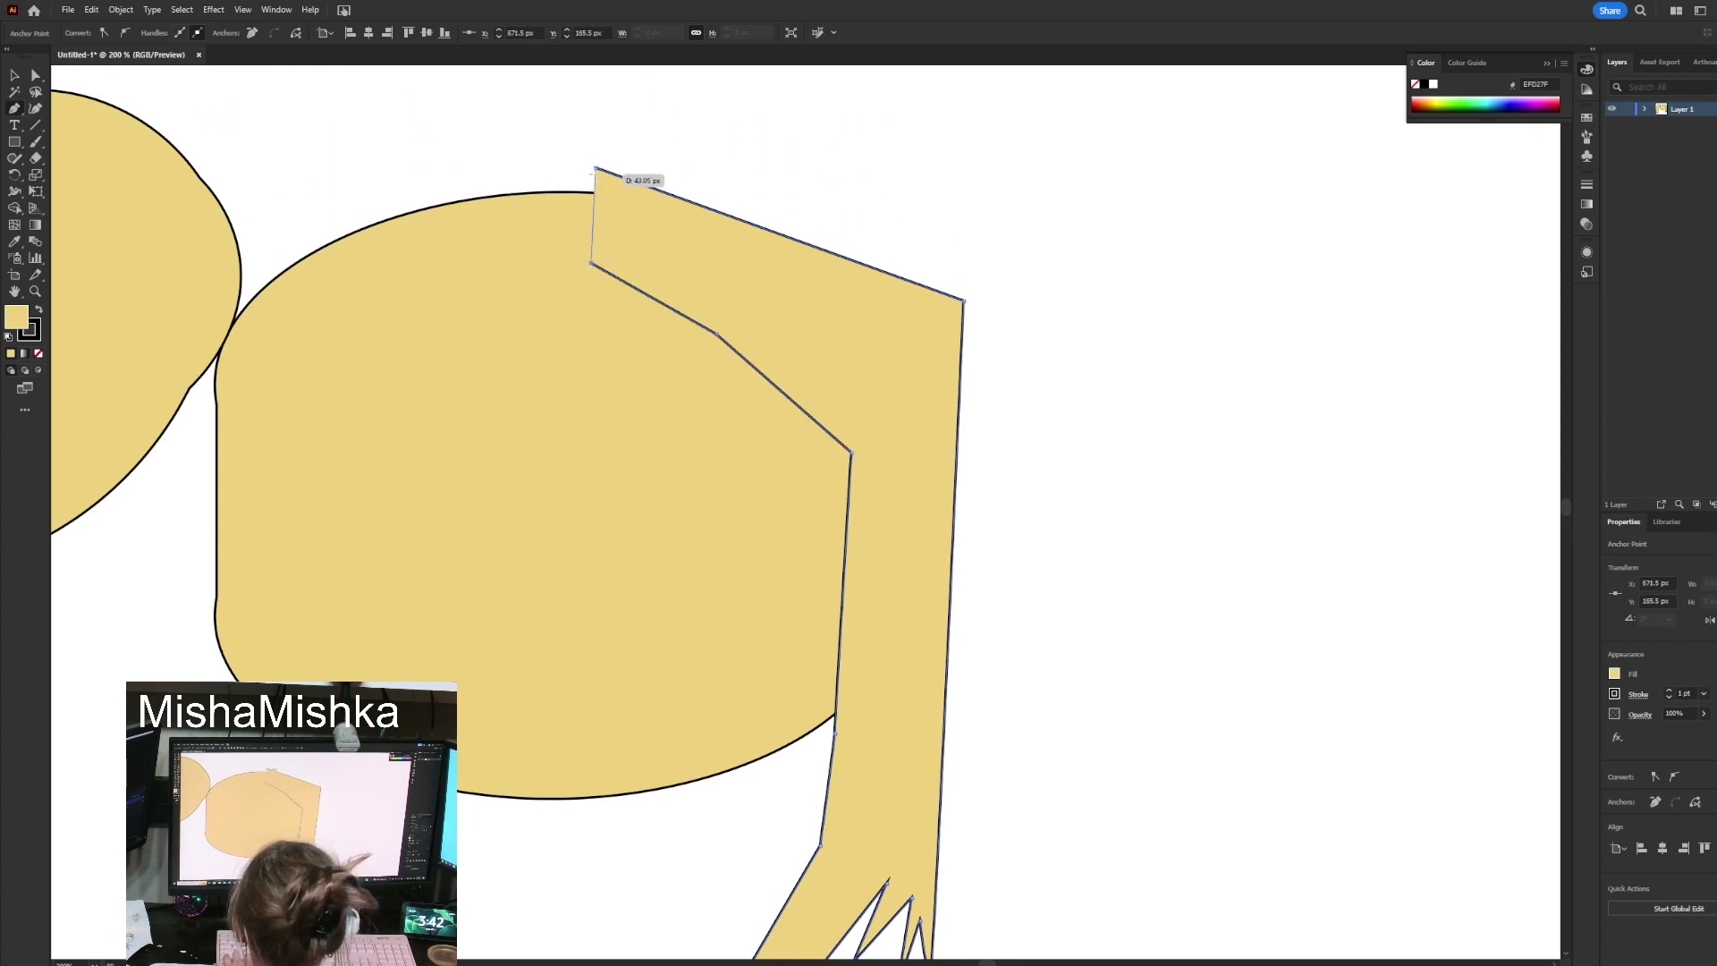
{"action": "left_click", "coordinate": [595, 169]}
{"action": "scroll", "coordinate": [694, 173], "scroll_direction": "down", "scroll_amount": 2}
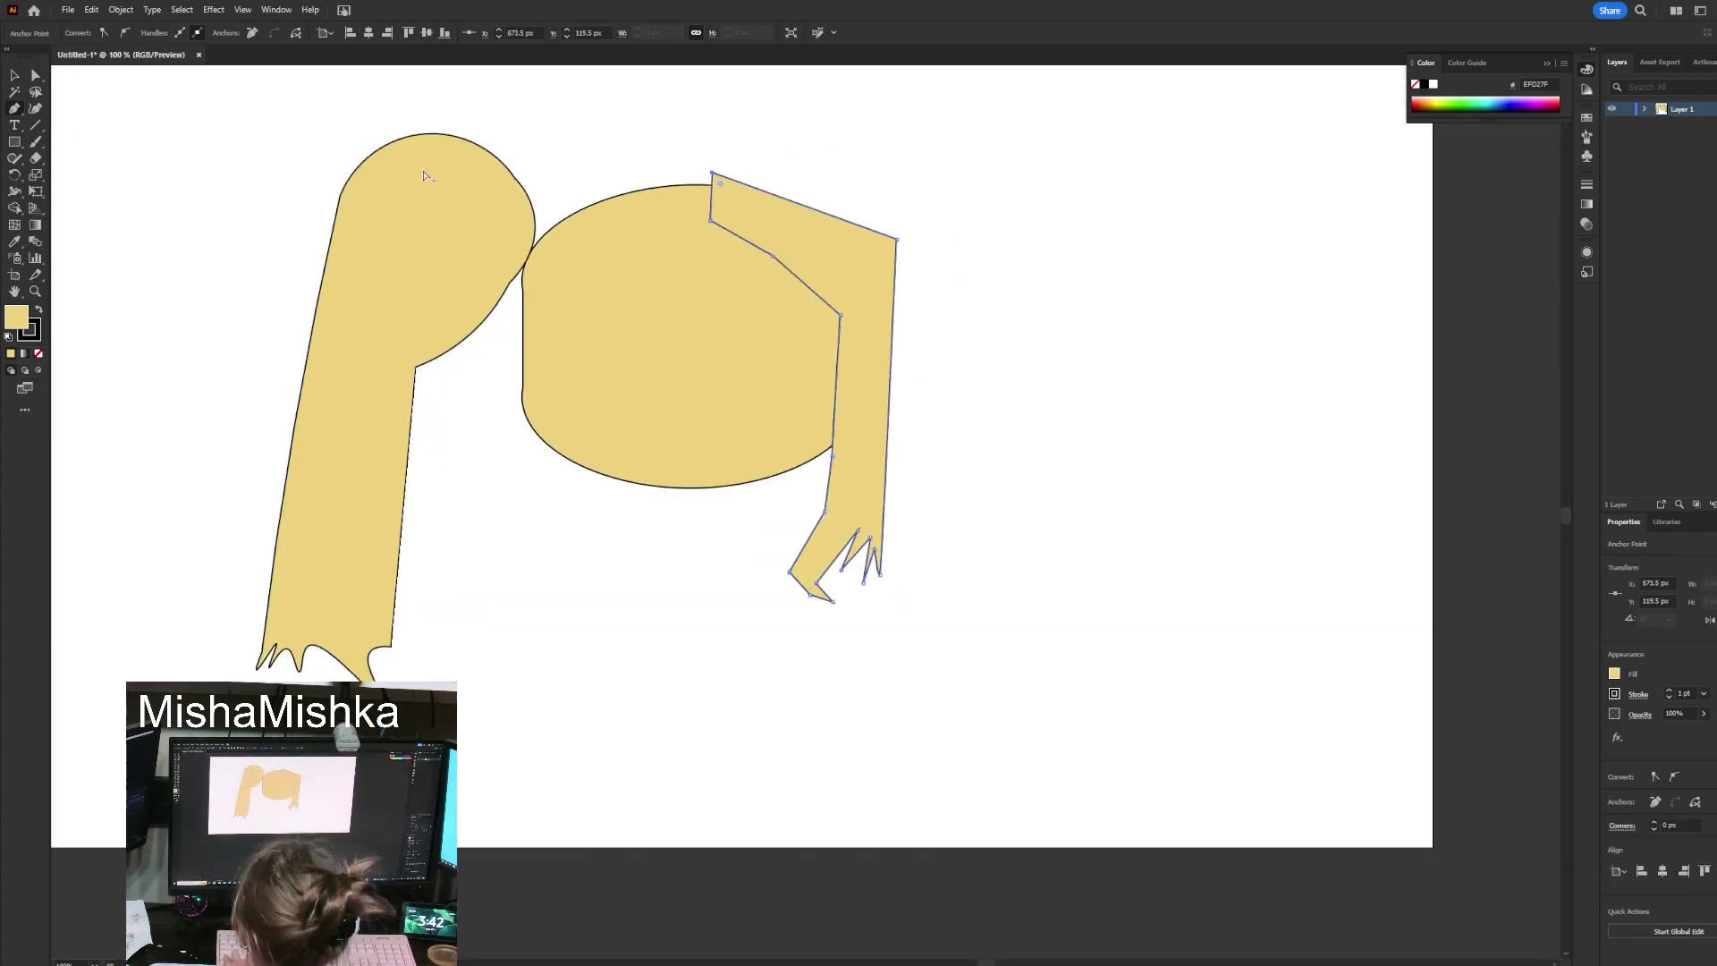
Curve the right-hand shape with the Curvature tool, bulging its top and outer side outward and rounding its inner edge below the shoulder.
{"action": "left_click", "coordinate": [35, 107]}
{"action": "scroll", "coordinate": [726, 158], "scroll_direction": "up", "scroll_amount": 1}
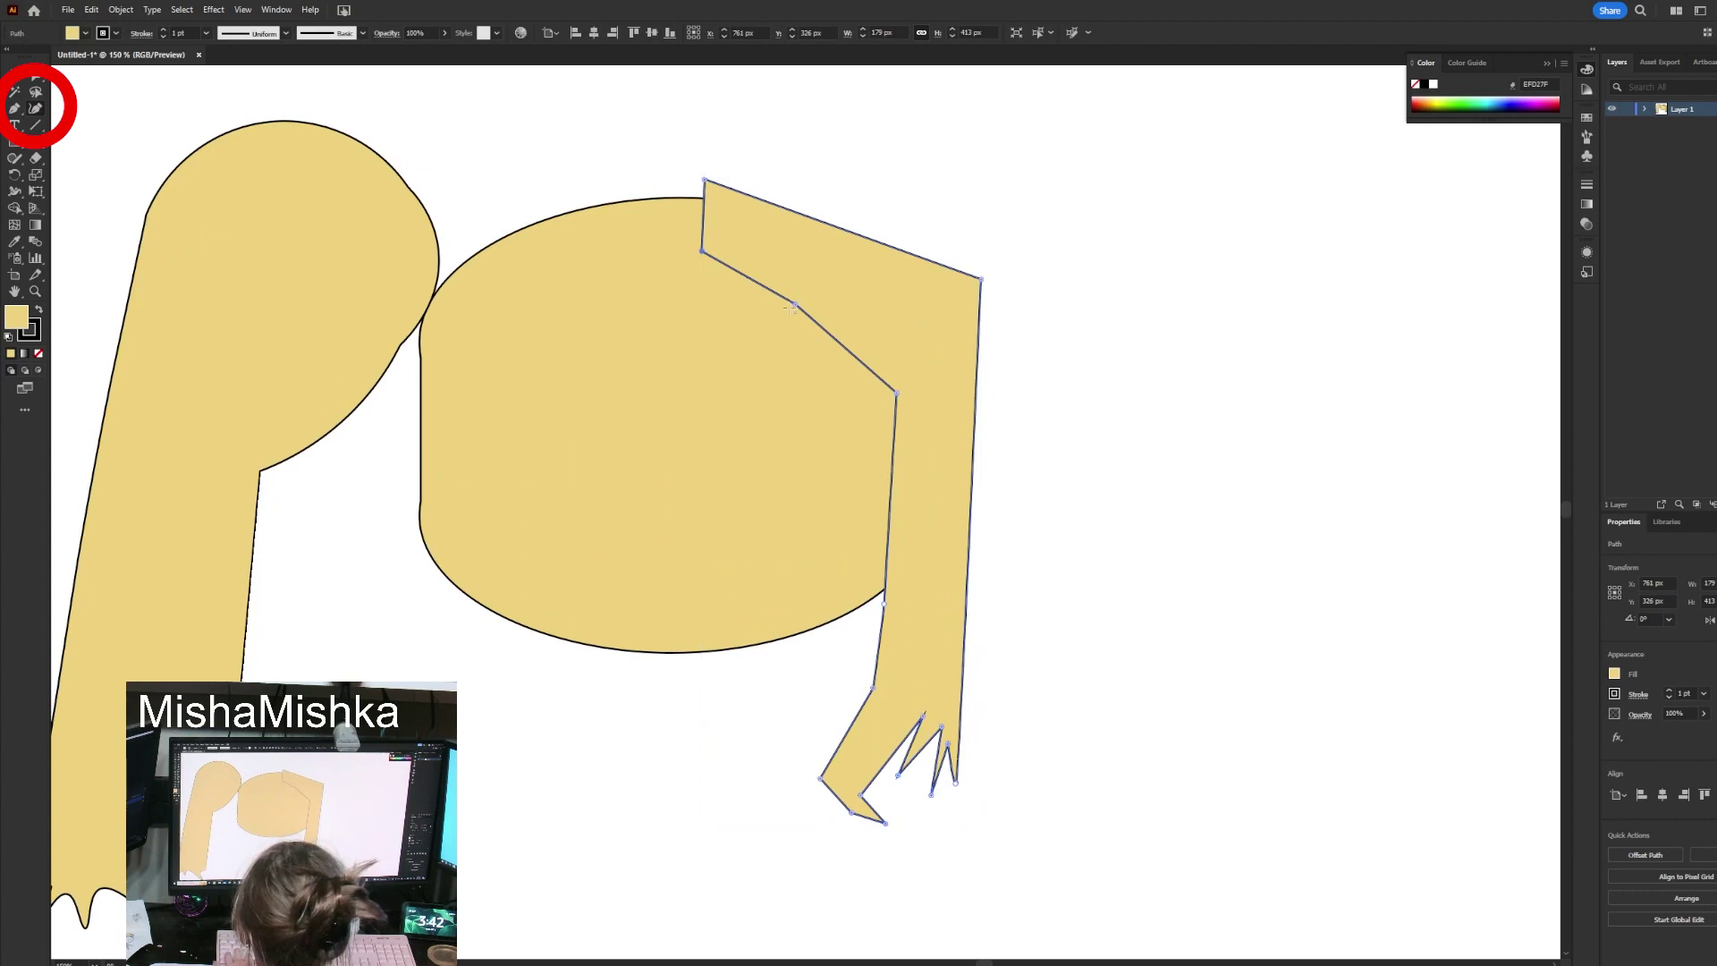
{"action": "left_click_drag", "start_coordinate": [794, 304], "coordinate": [789, 363]}
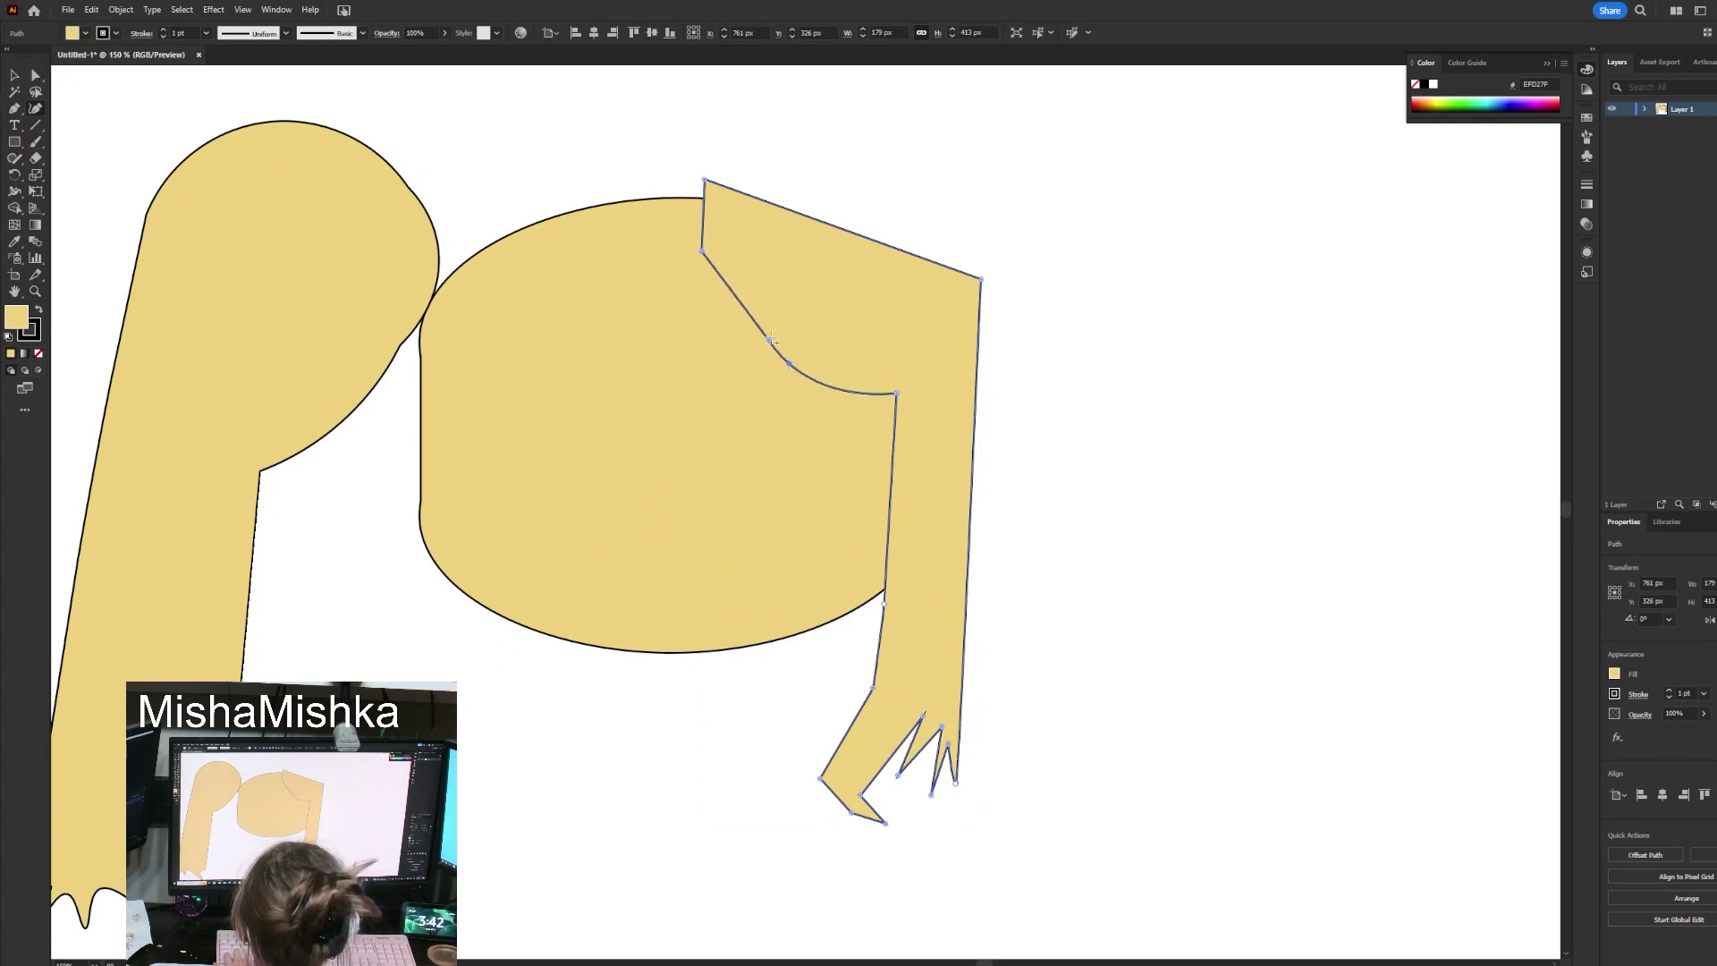
{"action": "left_click", "coordinate": [749, 313]}
{"action": "left_click_drag", "start_coordinate": [795, 208], "coordinate": [856, 166]}
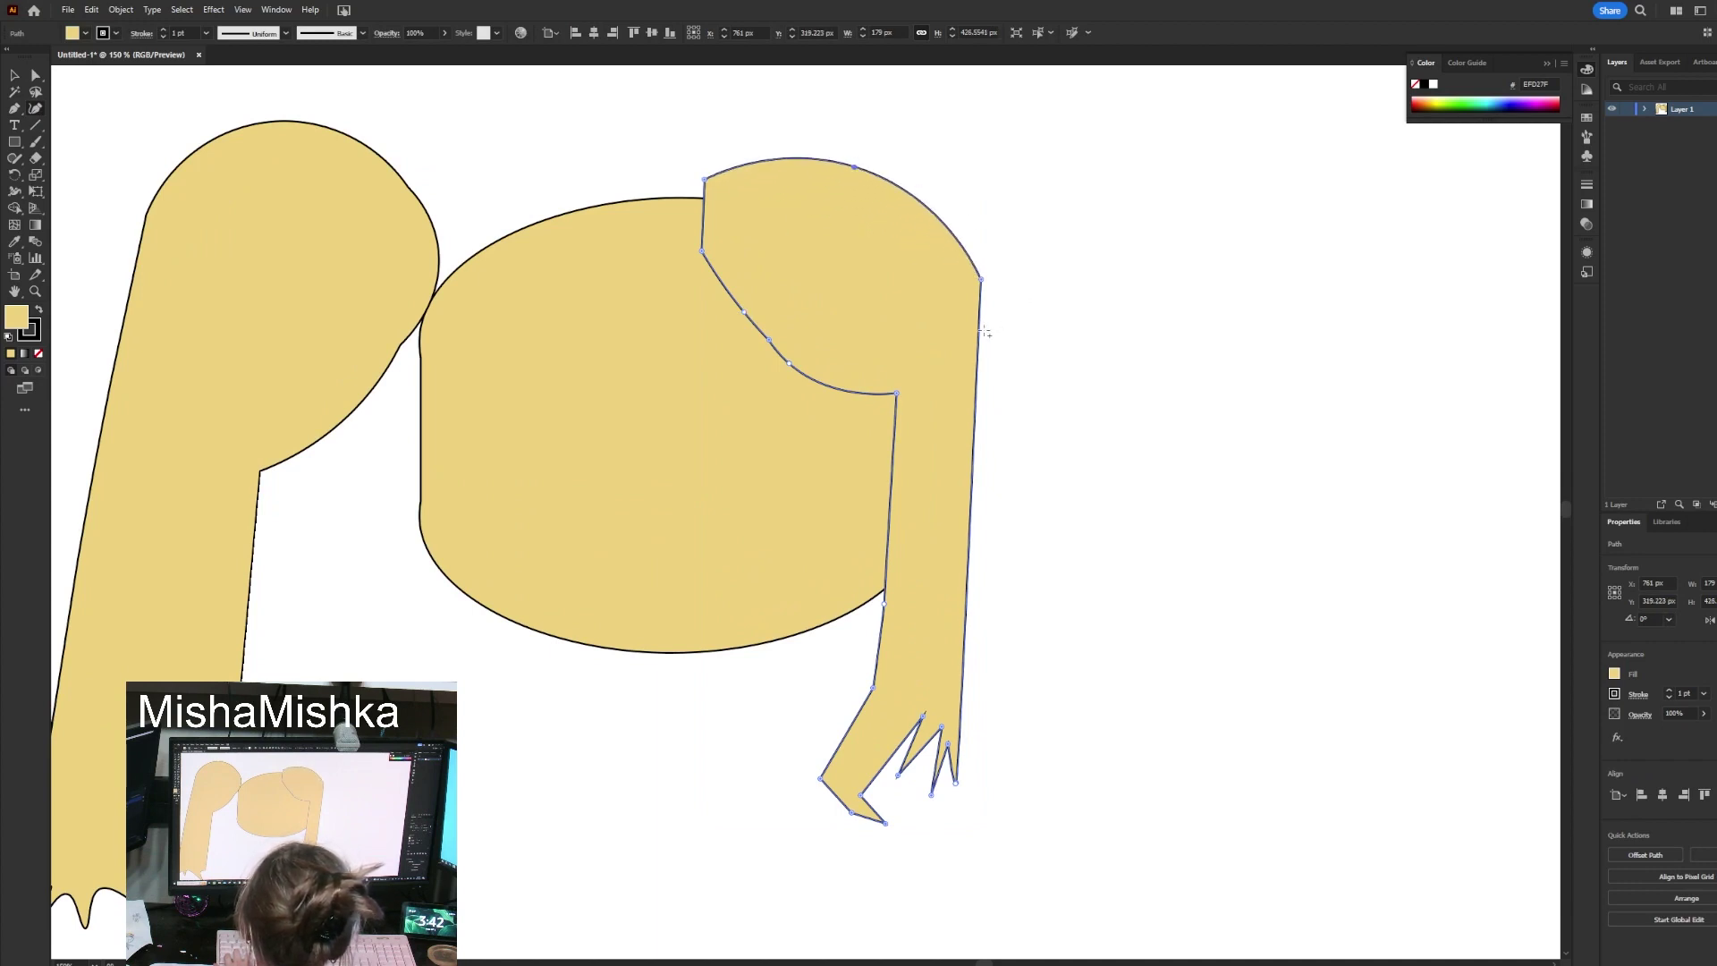
{"action": "left_click_drag", "start_coordinate": [981, 332], "coordinate": [992, 338]}
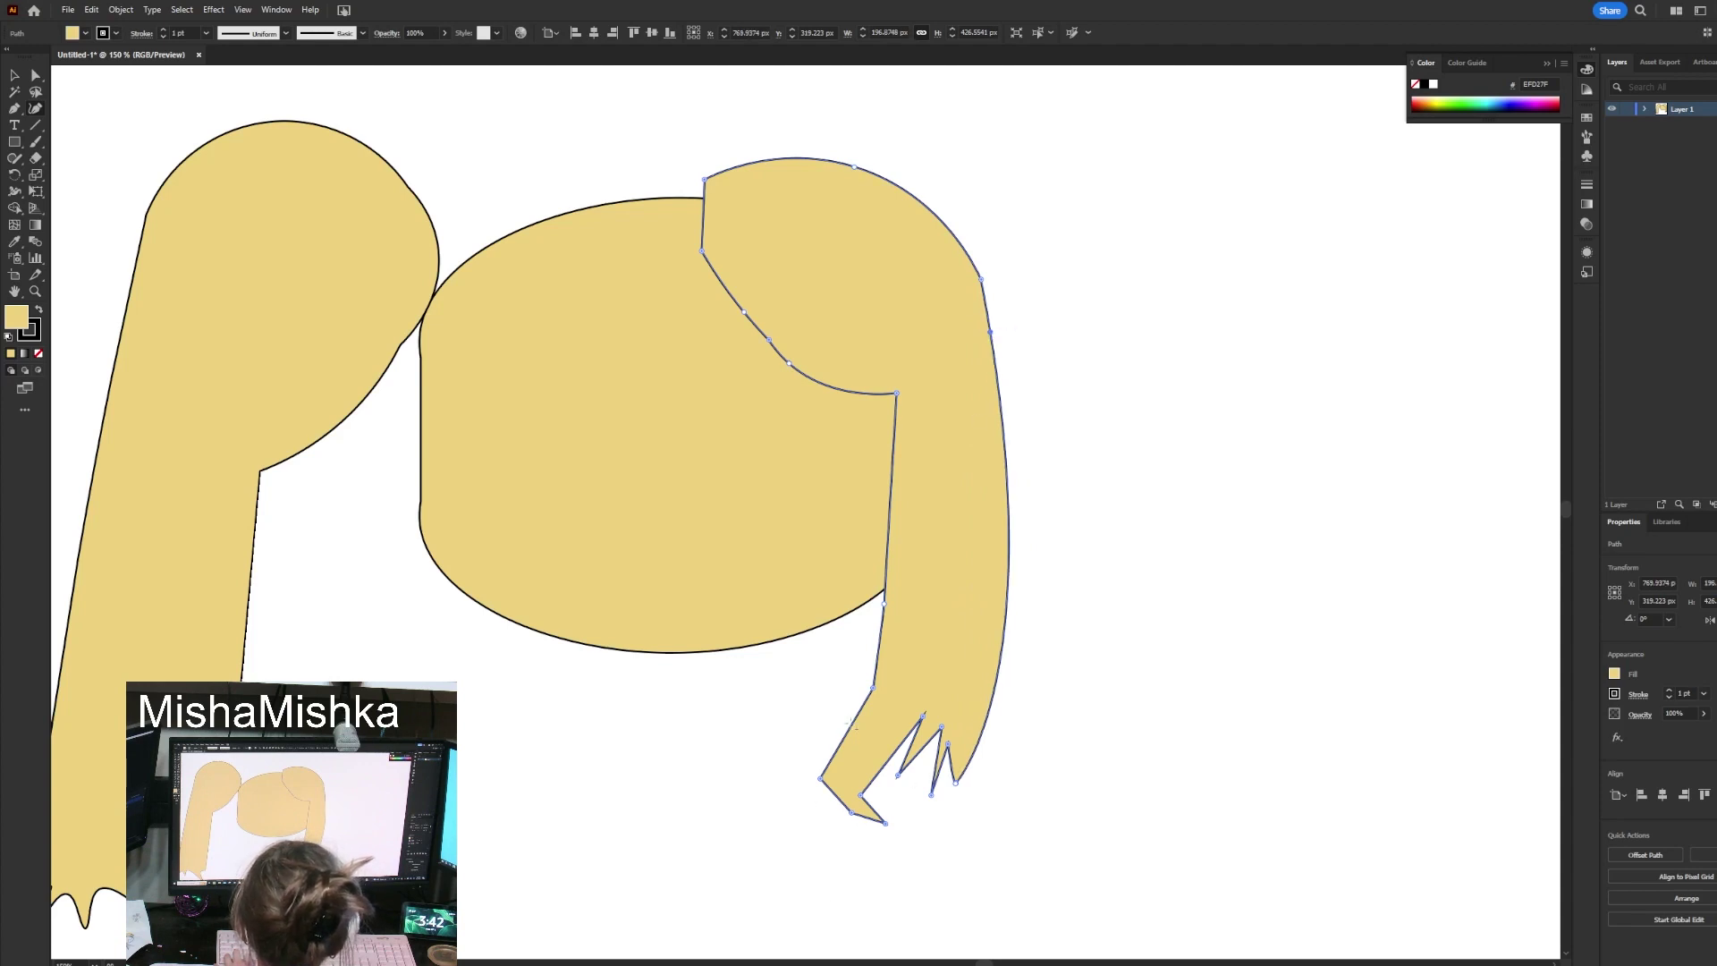
Reshape the bent thumb at the right-hand shape's lower end into a slim, curled hair tip with the Curvature tool.
{"action": "left_click_drag", "start_coordinate": [837, 795], "coordinate": [866, 824]}
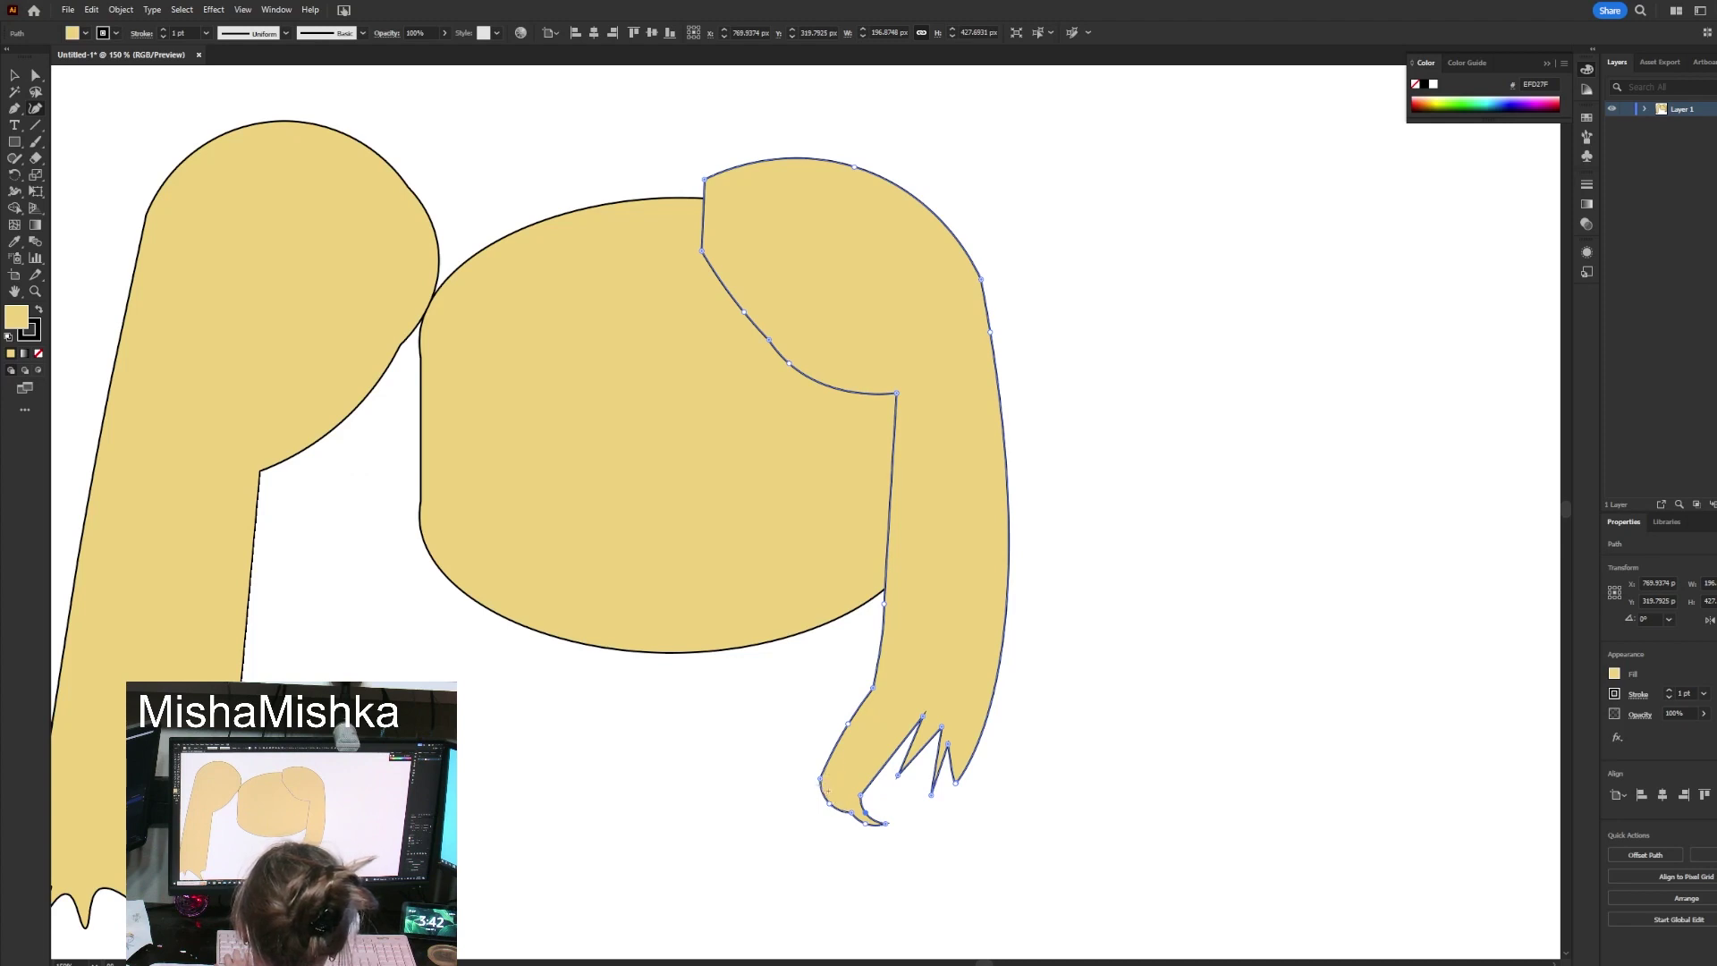
{"action": "left_click_drag", "start_coordinate": [819, 777], "coordinate": [869, 712]}
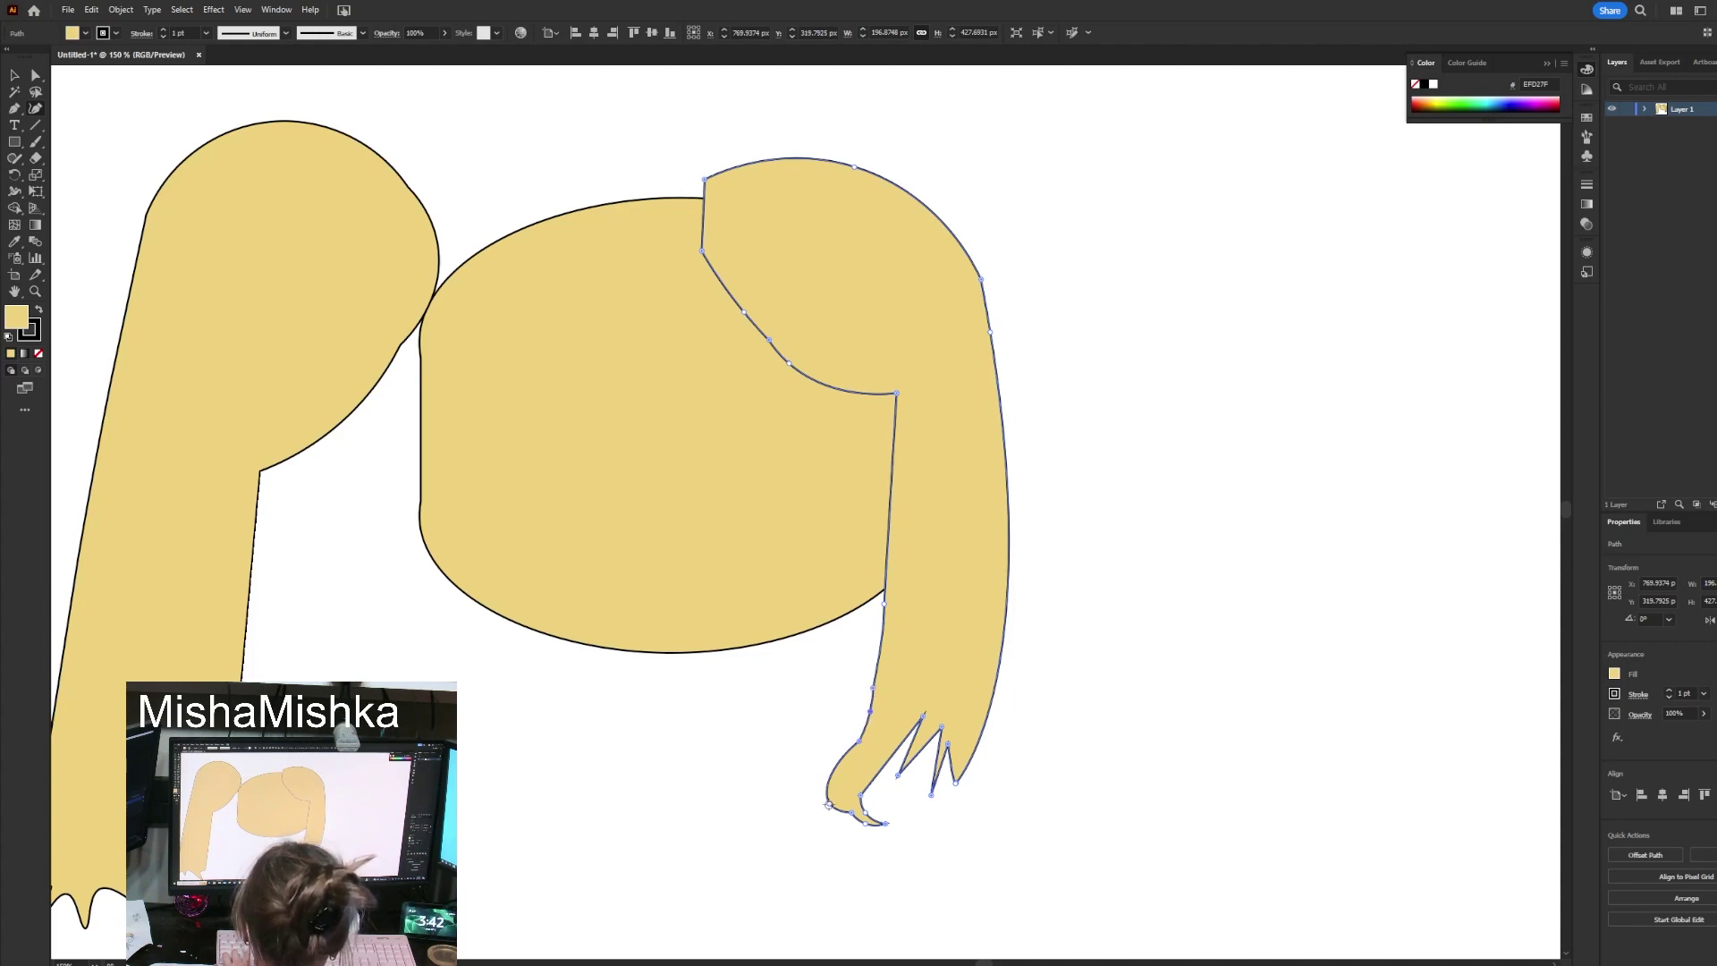
{"action": "left_click_drag", "start_coordinate": [828, 804], "coordinate": [840, 787]}
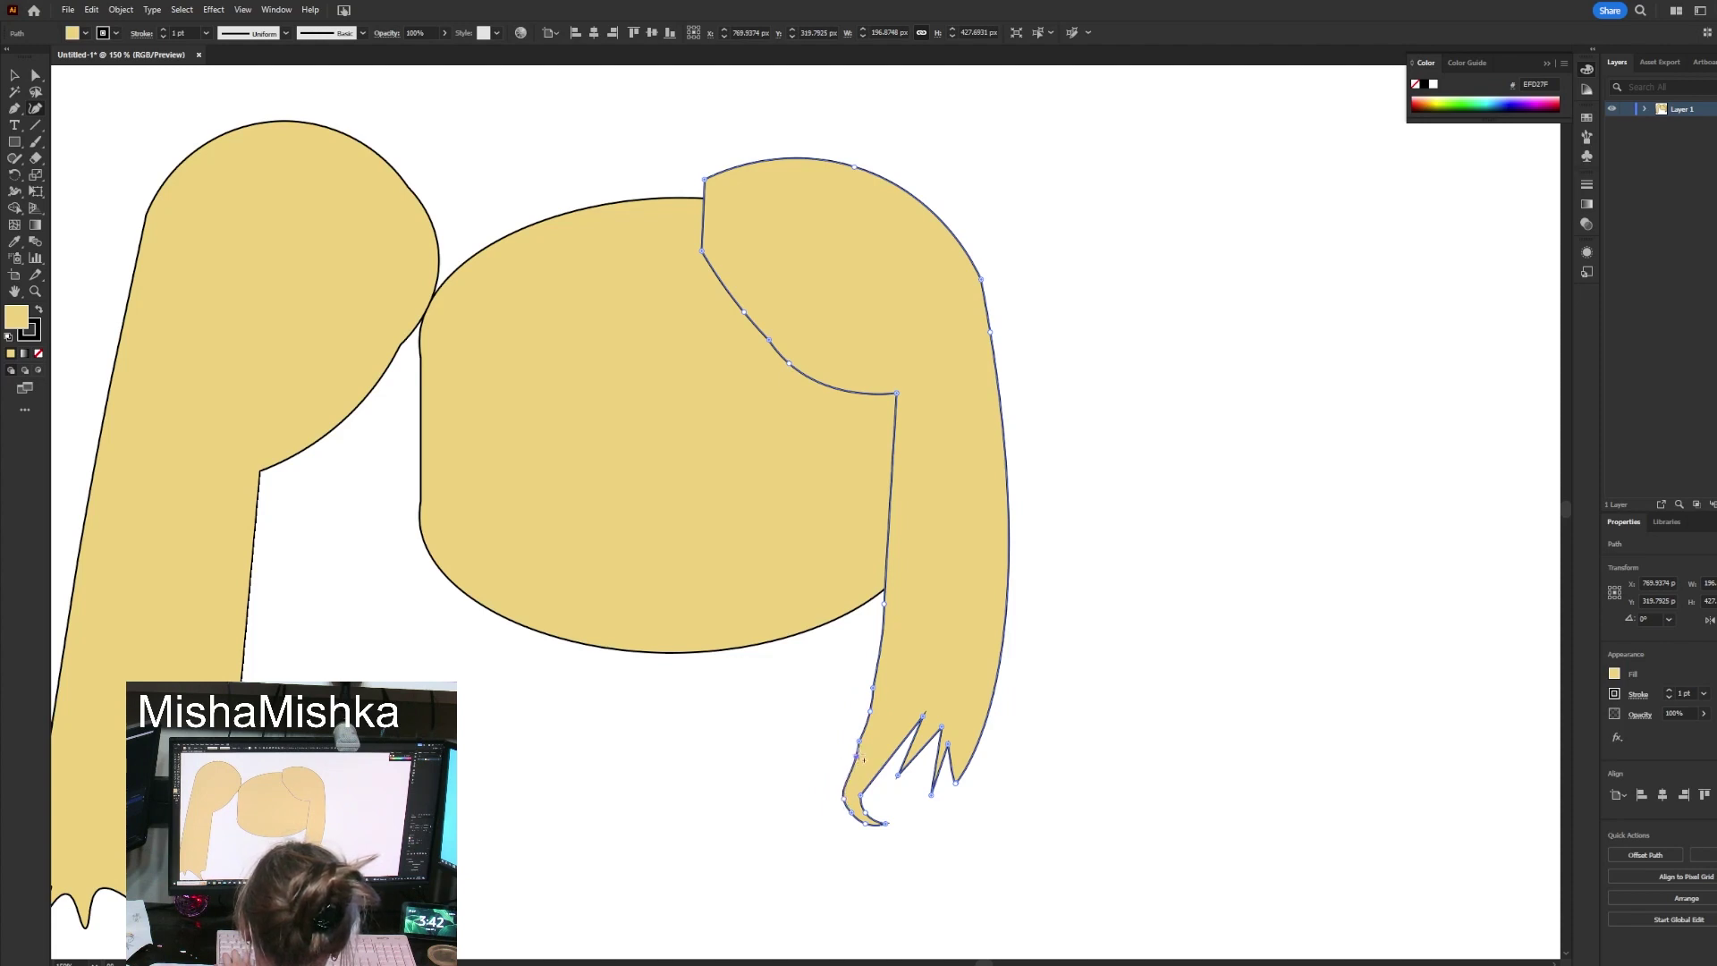
{"action": "scroll", "coordinate": [1001, 601], "scroll_direction": "down", "scroll_amount": 1}
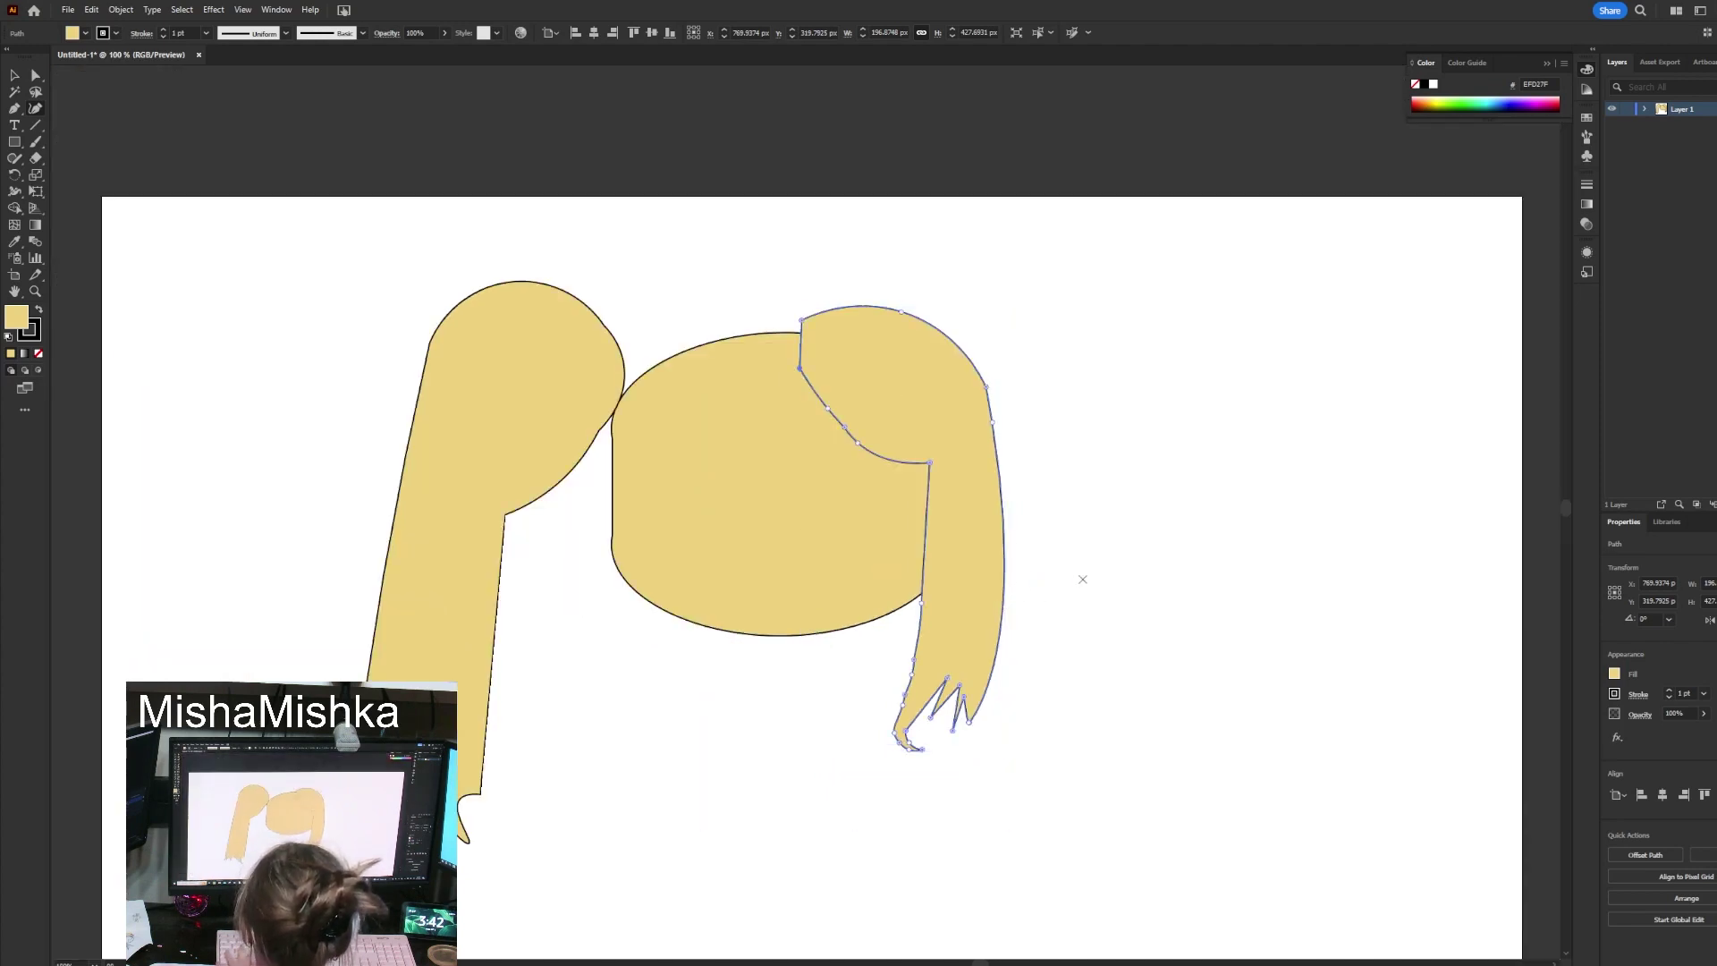
Move the long left shape right over the rounded face shape until it meets the other hair section as a parting, and deselect it.
{"action": "key", "text": "v"}
{"action": "left_click_drag", "start_coordinate": [501, 536], "coordinate": [679, 537]}
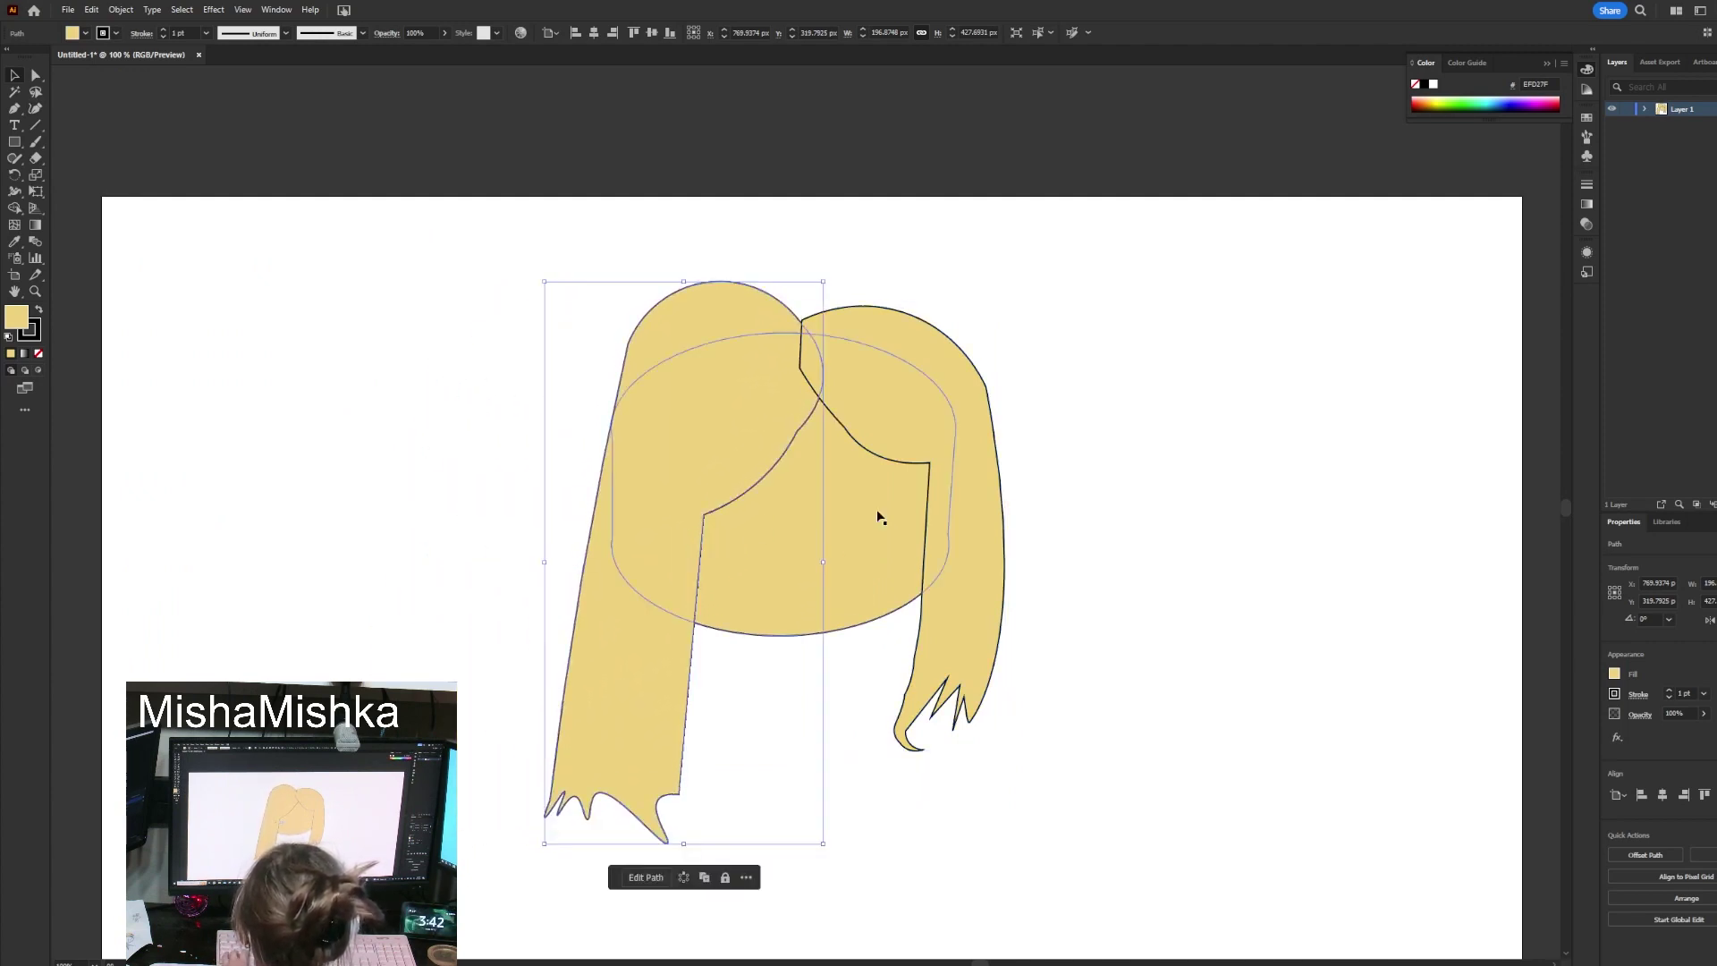
{"action": "left_click", "coordinate": [1143, 583]}
{"action": "scroll", "coordinate": [827, 622], "scroll_direction": "up", "scroll_amount": 1}
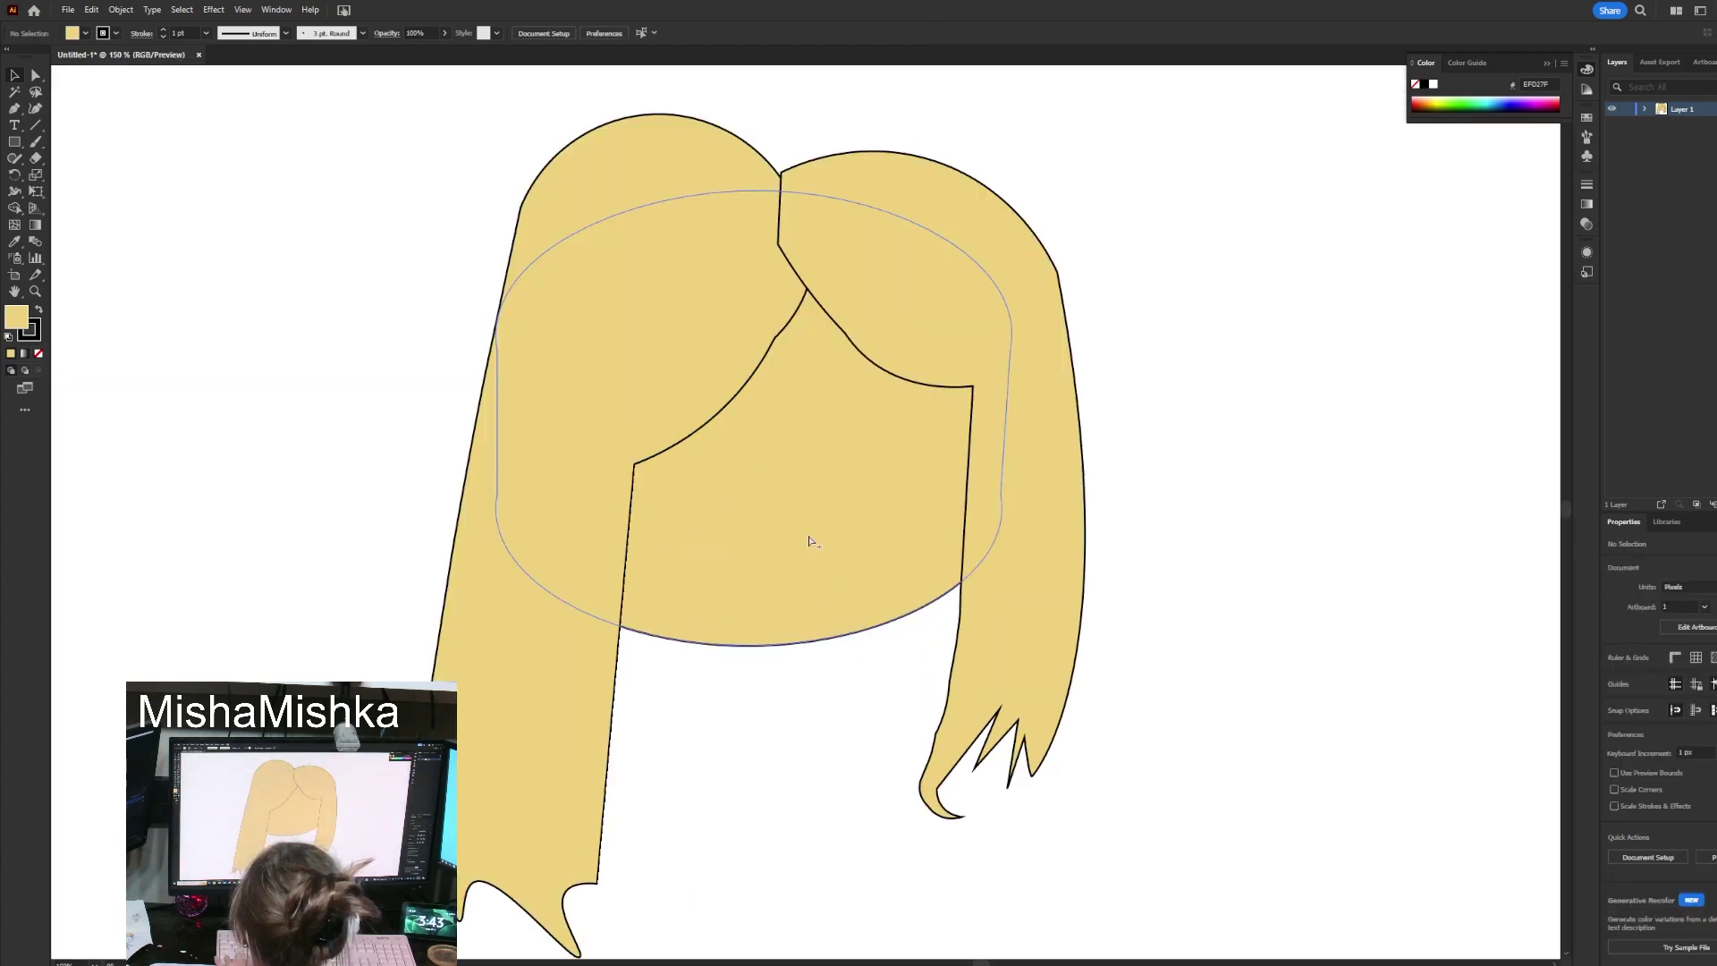
{"action": "scroll", "coordinate": [935, 290], "scroll_direction": "down", "scroll_amount": 1}
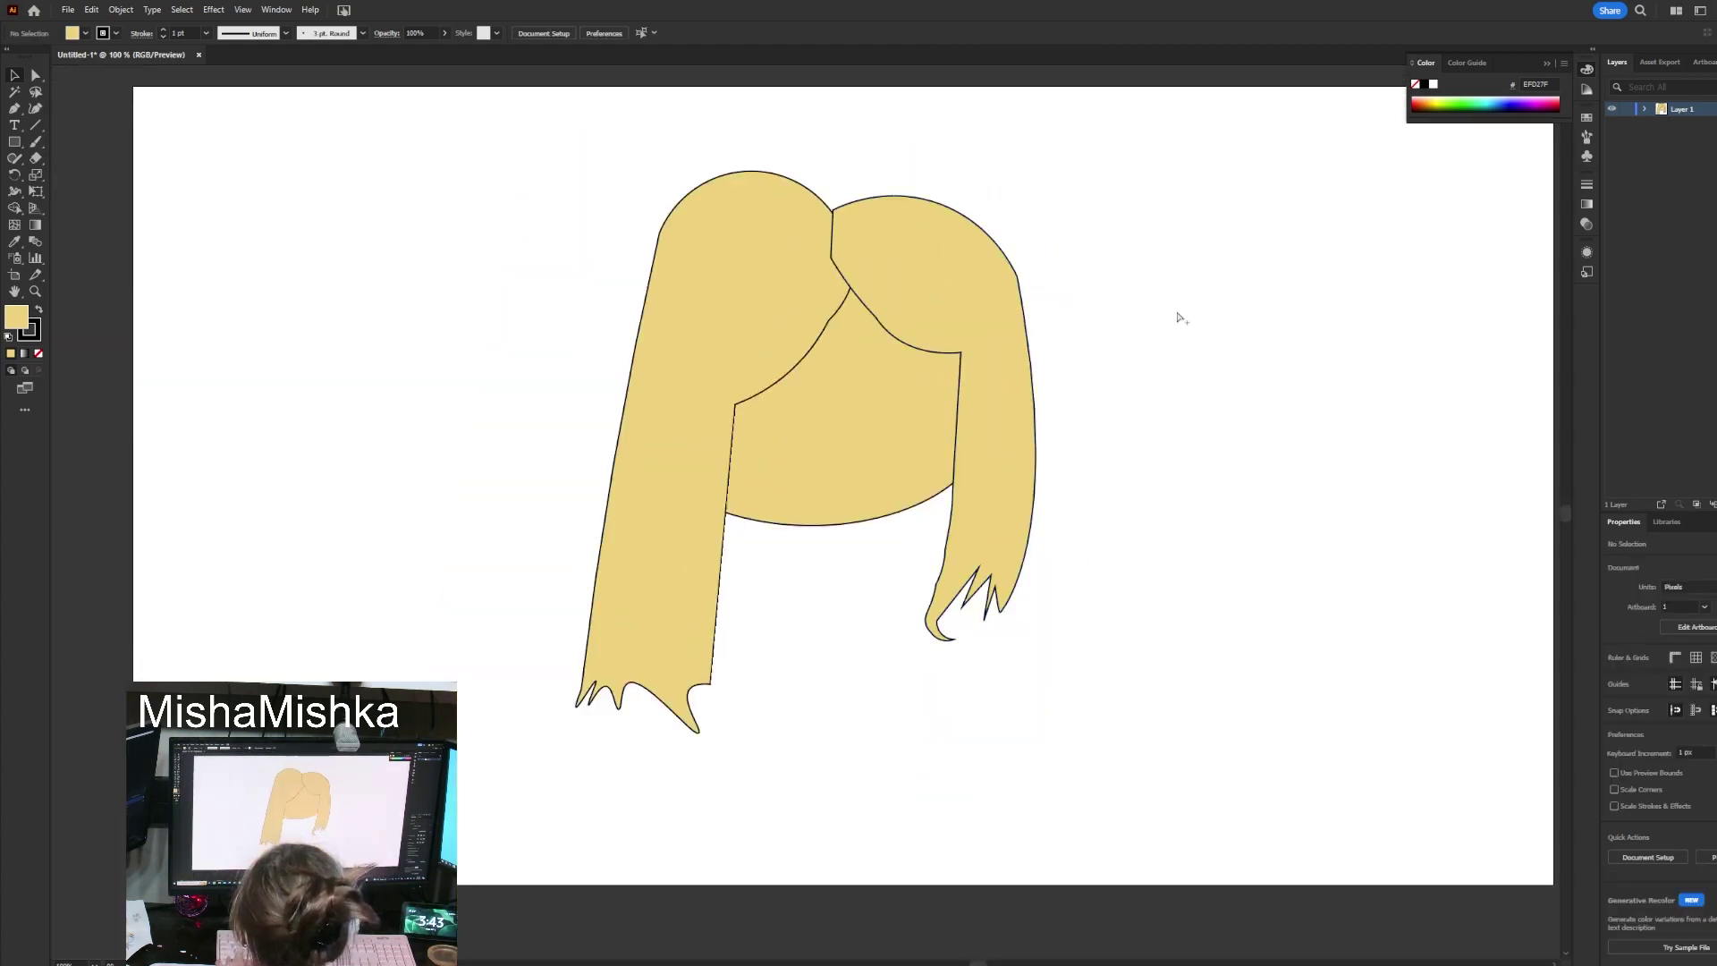
Draw a closed, narrow upright eye shape about 14 by 55 px on the face with the Pen tool, and nudge it slightly right.
{"action": "scroll", "coordinate": [948, 380], "scroll_direction": "up", "scroll_amount": 3}
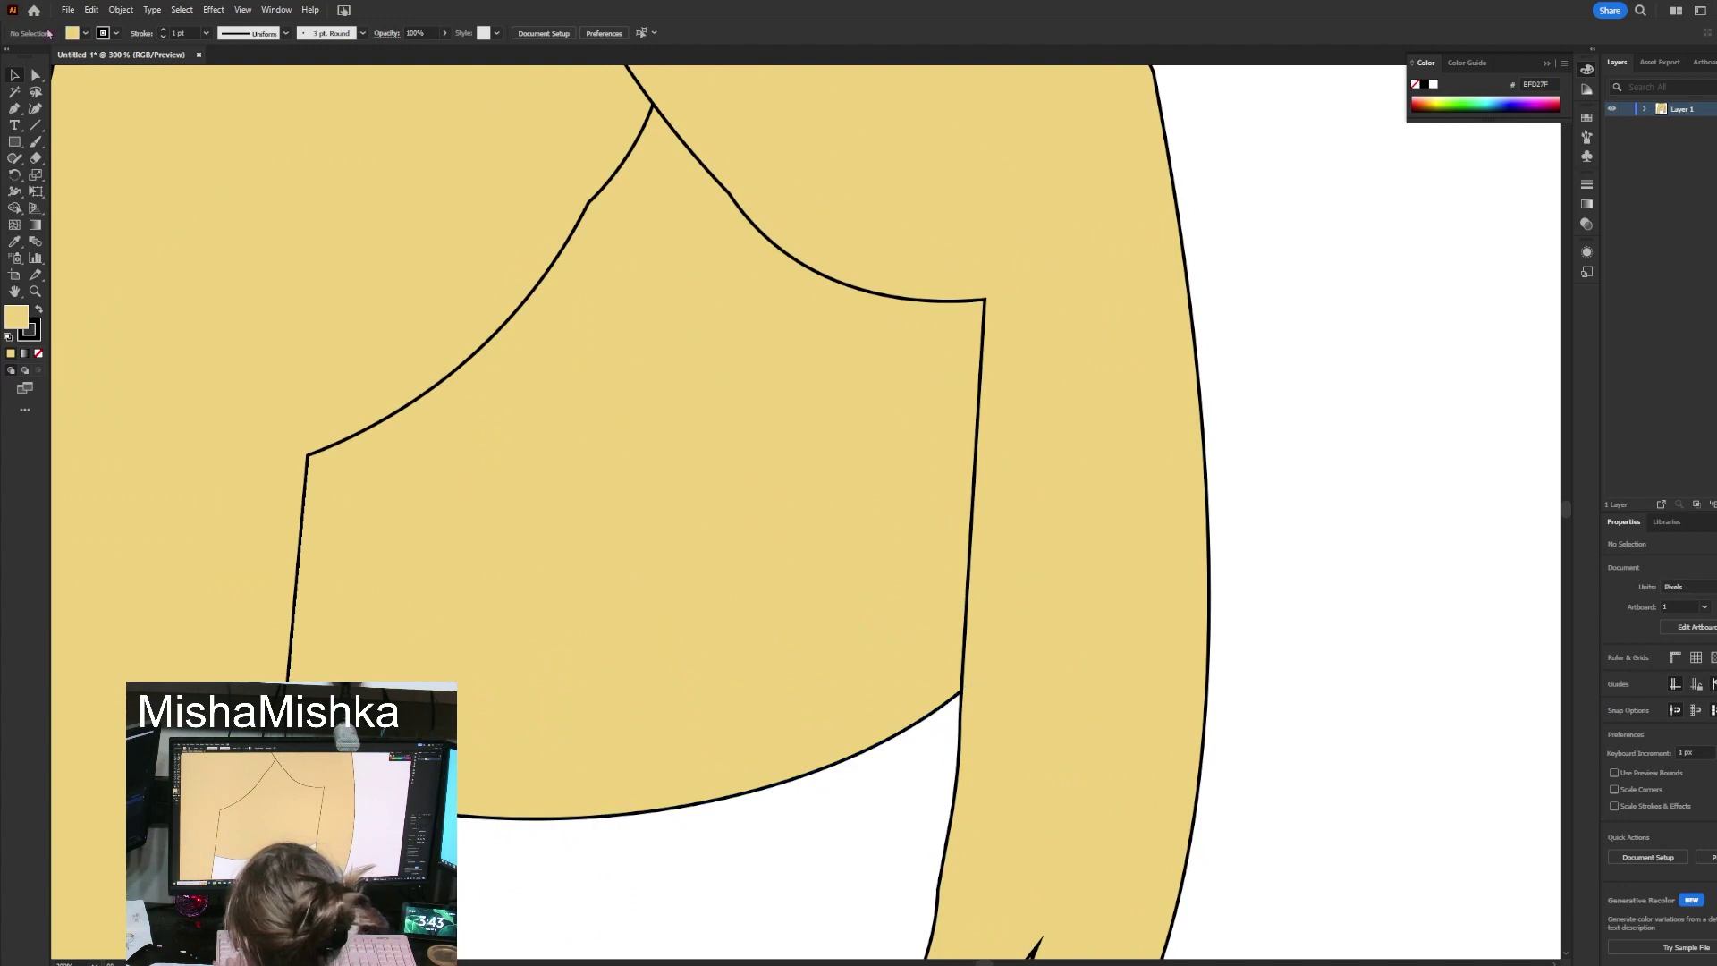
{"action": "left_click", "coordinate": [15, 108]}
{"action": "scroll", "coordinate": [752, 372], "scroll_direction": "up", "scroll_amount": 1}
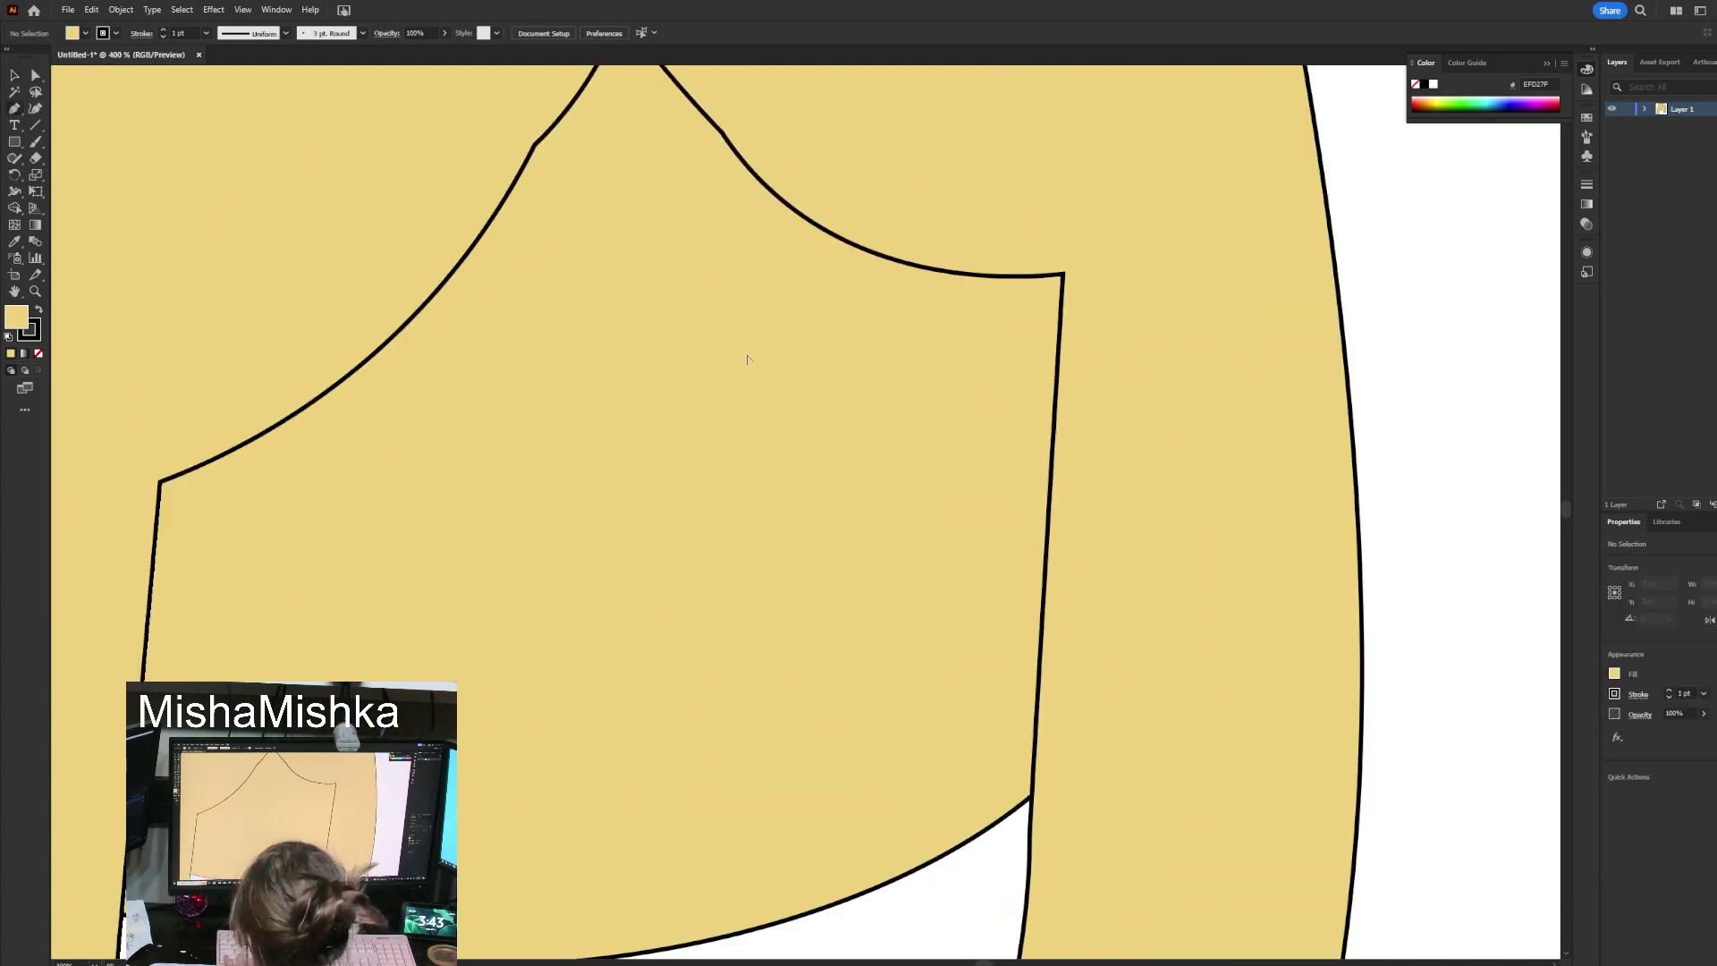
{"action": "left_click_drag", "start_coordinate": [784, 353], "coordinate": [822, 349]}
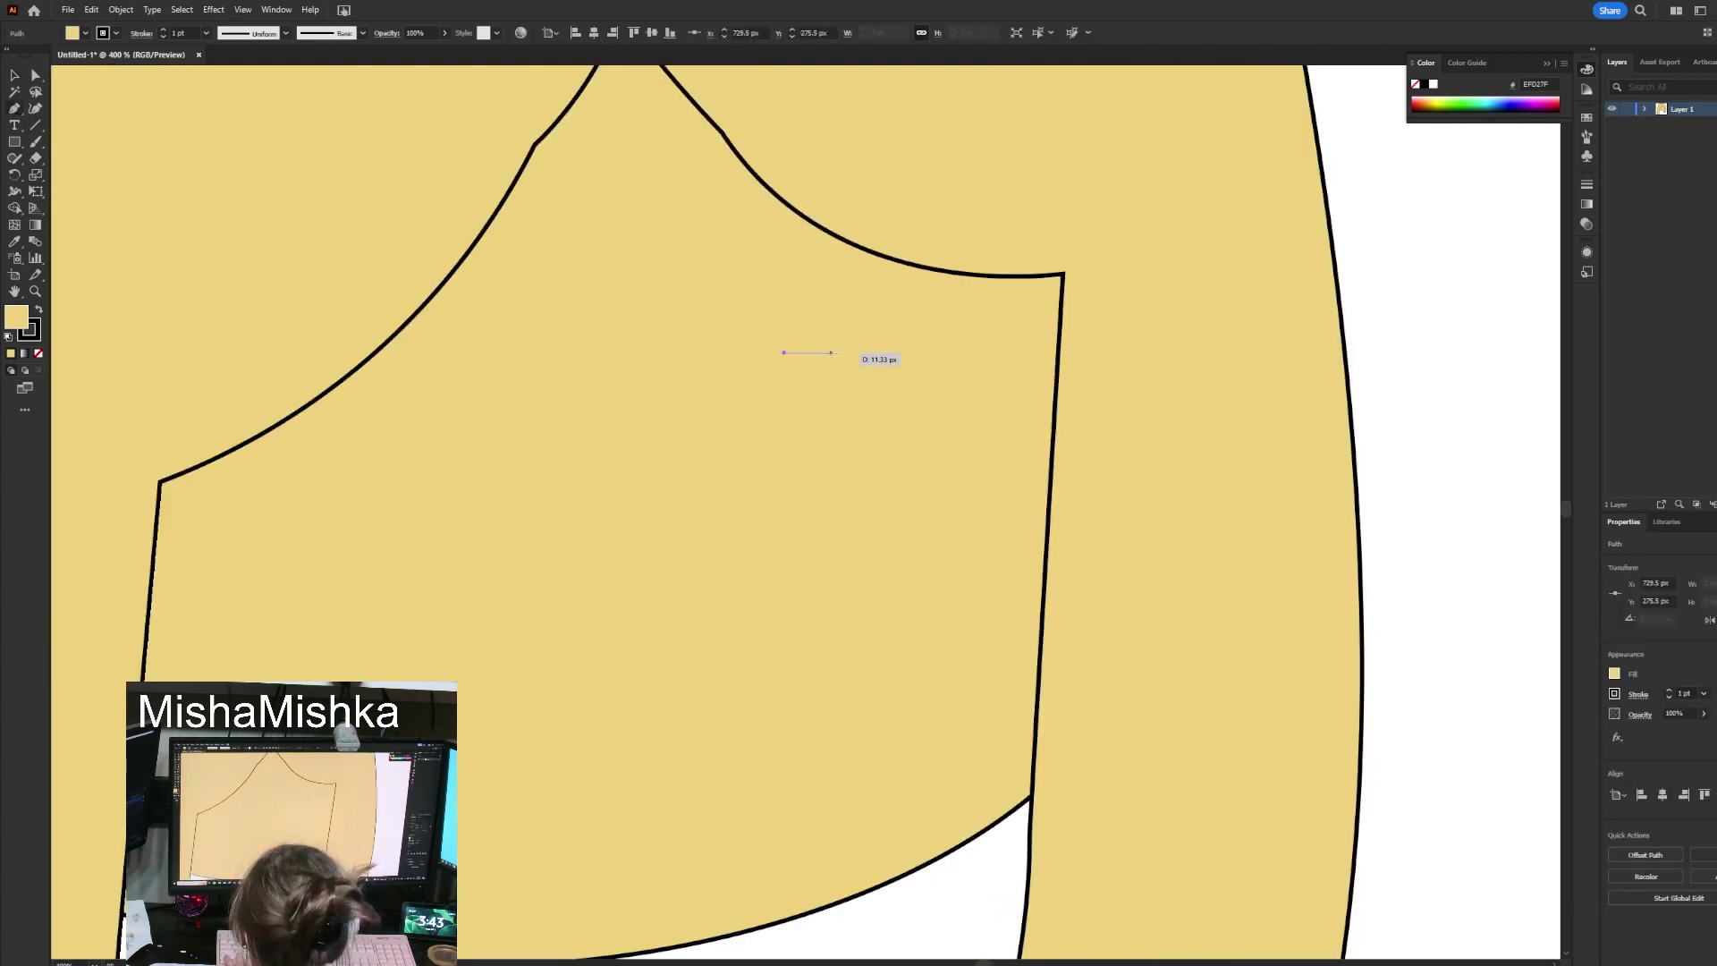
{"action": "left_click", "coordinate": [832, 352]}
{"action": "left_click", "coordinate": [841, 578]}
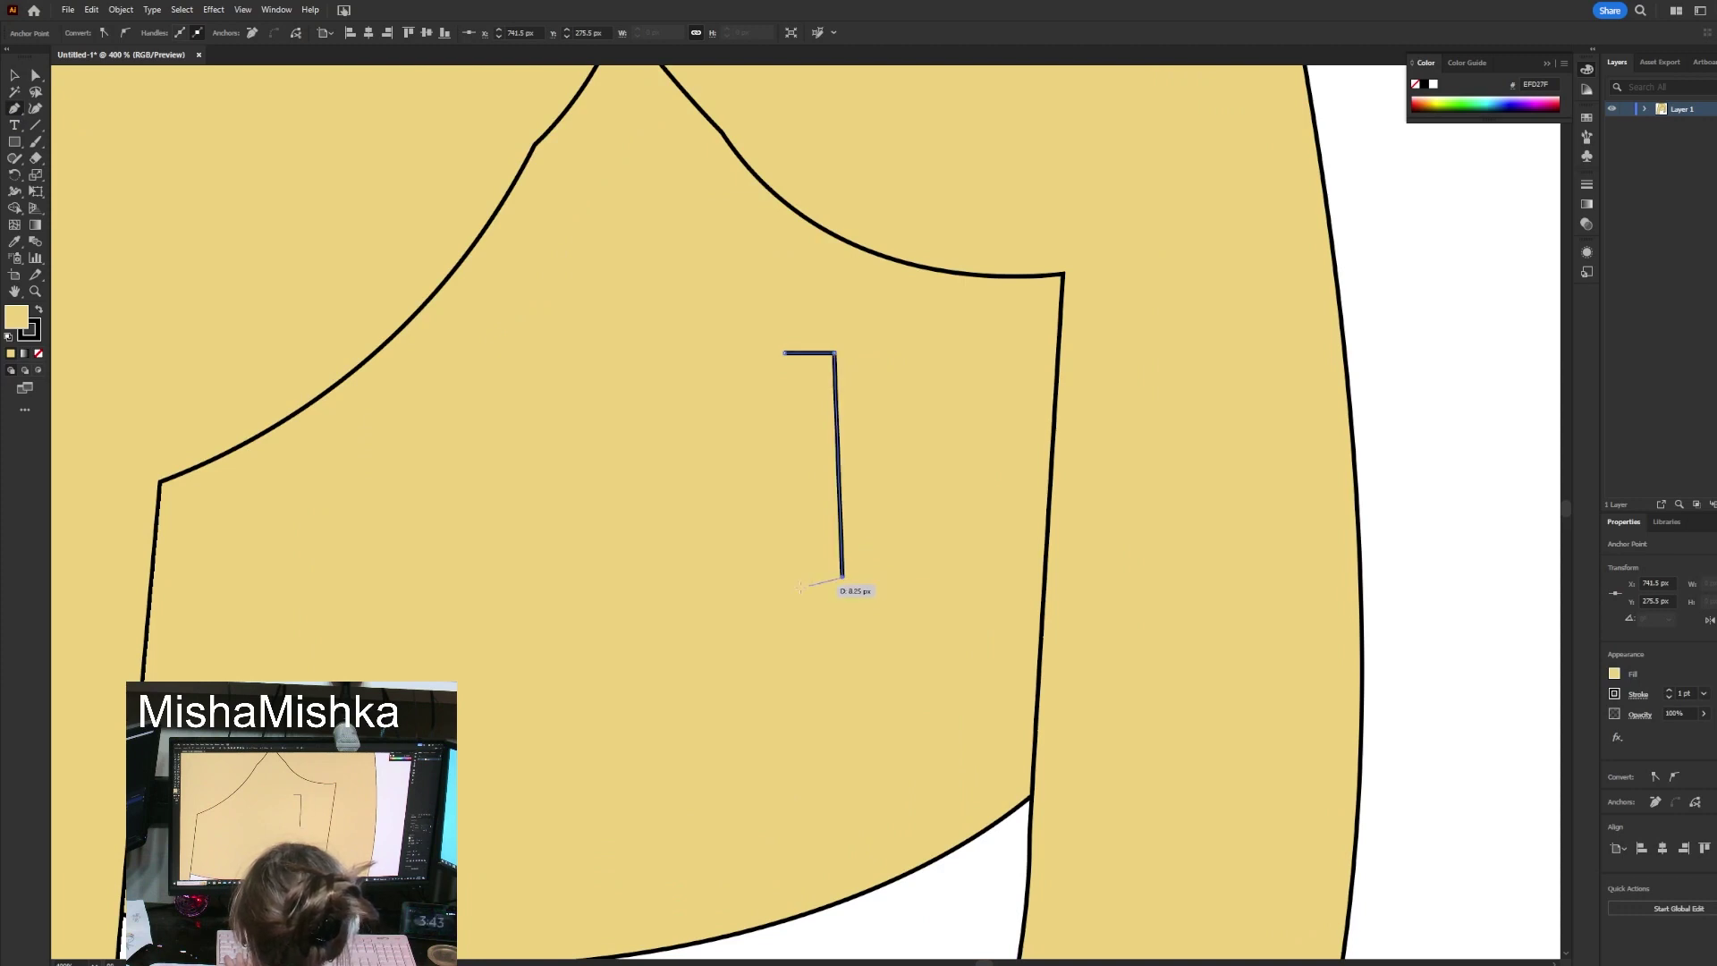
{"action": "left_click", "coordinate": [783, 581]}
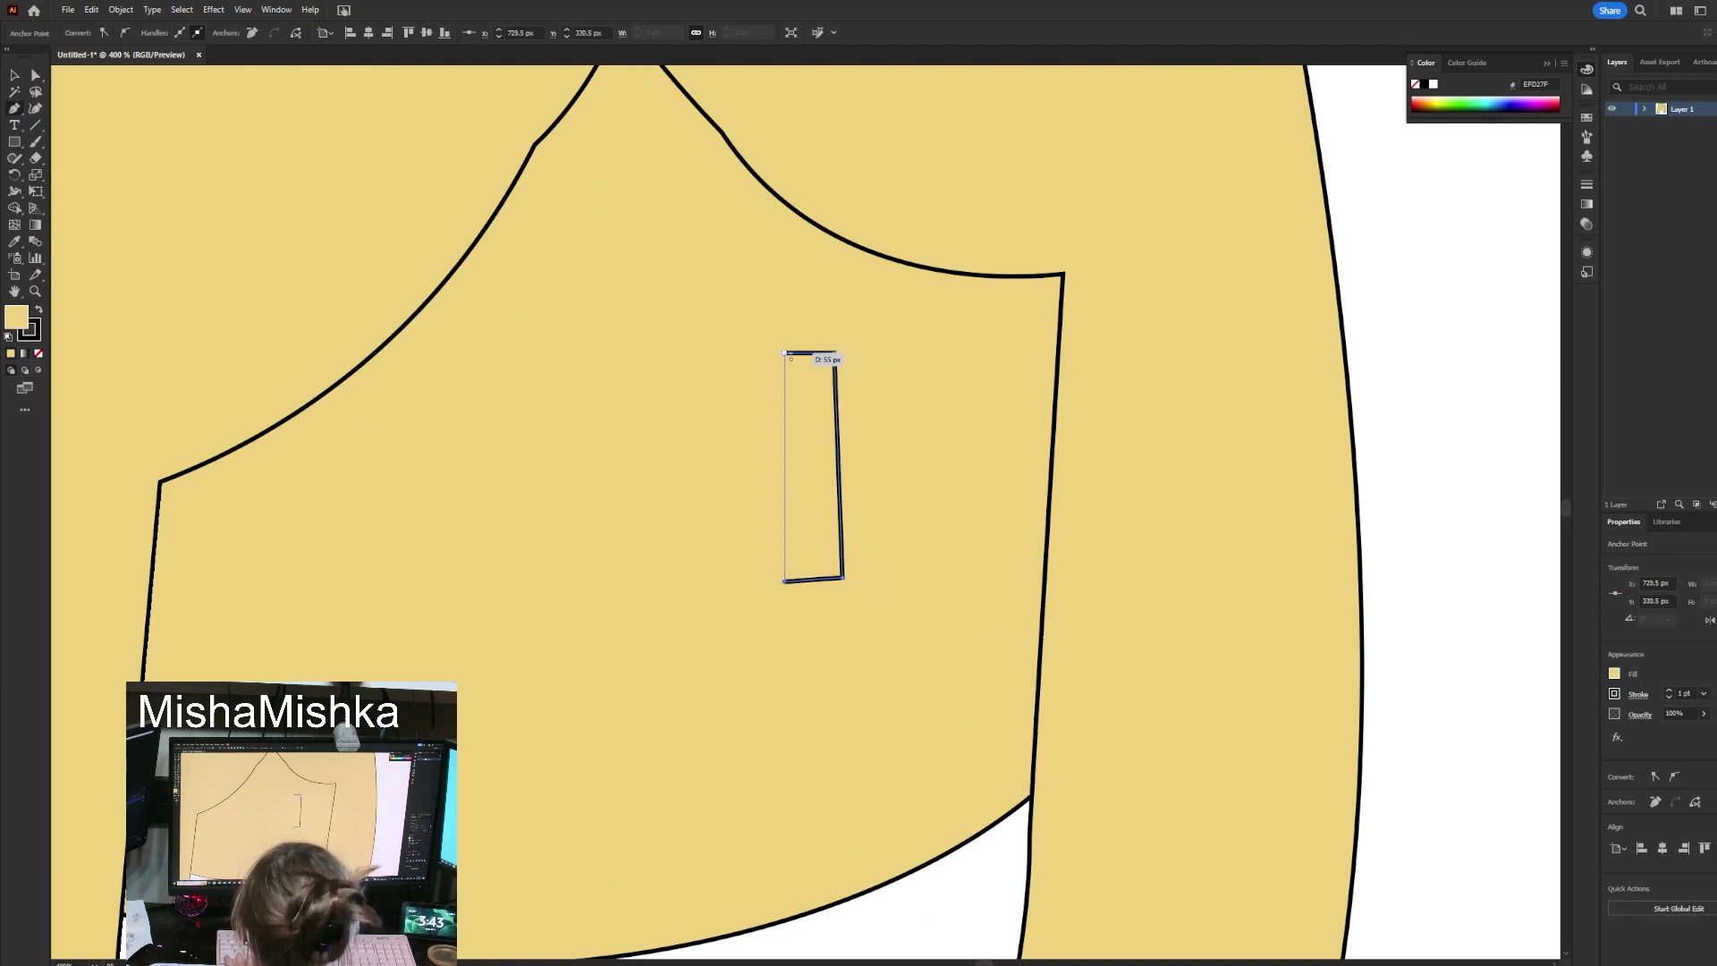
{"action": "left_click", "coordinate": [784, 353]}
{"action": "key", "text": "v"}
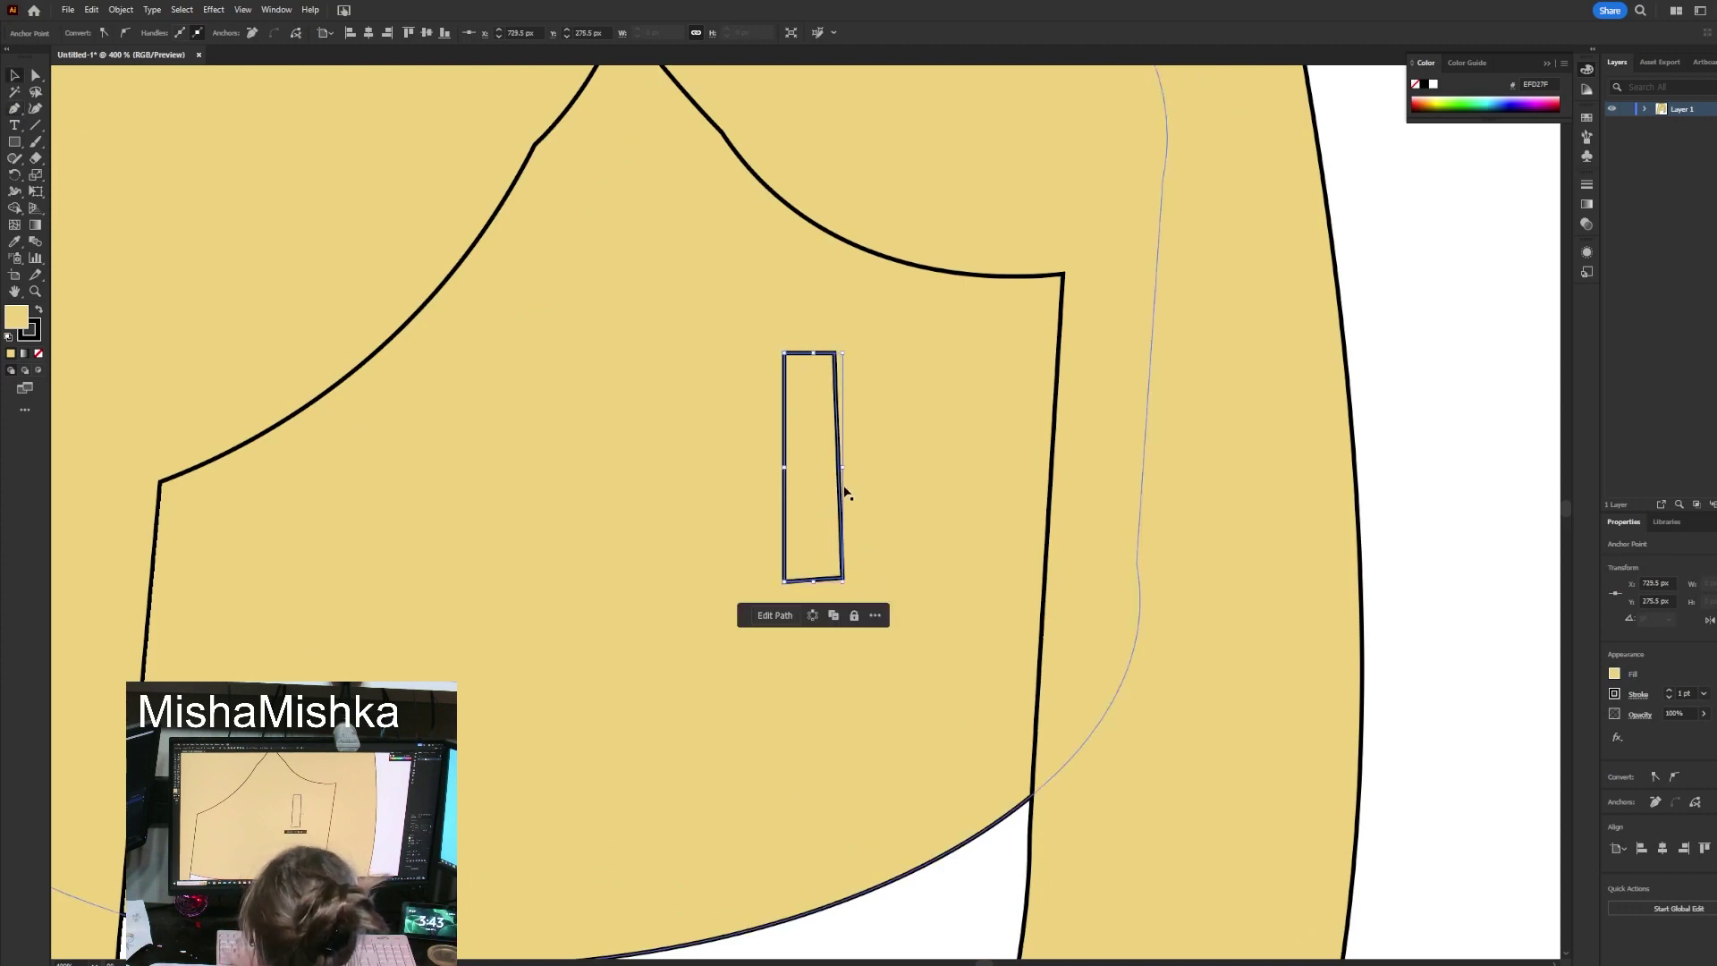
{"action": "left_click_drag", "start_coordinate": [840, 491], "coordinate": [878, 491]}
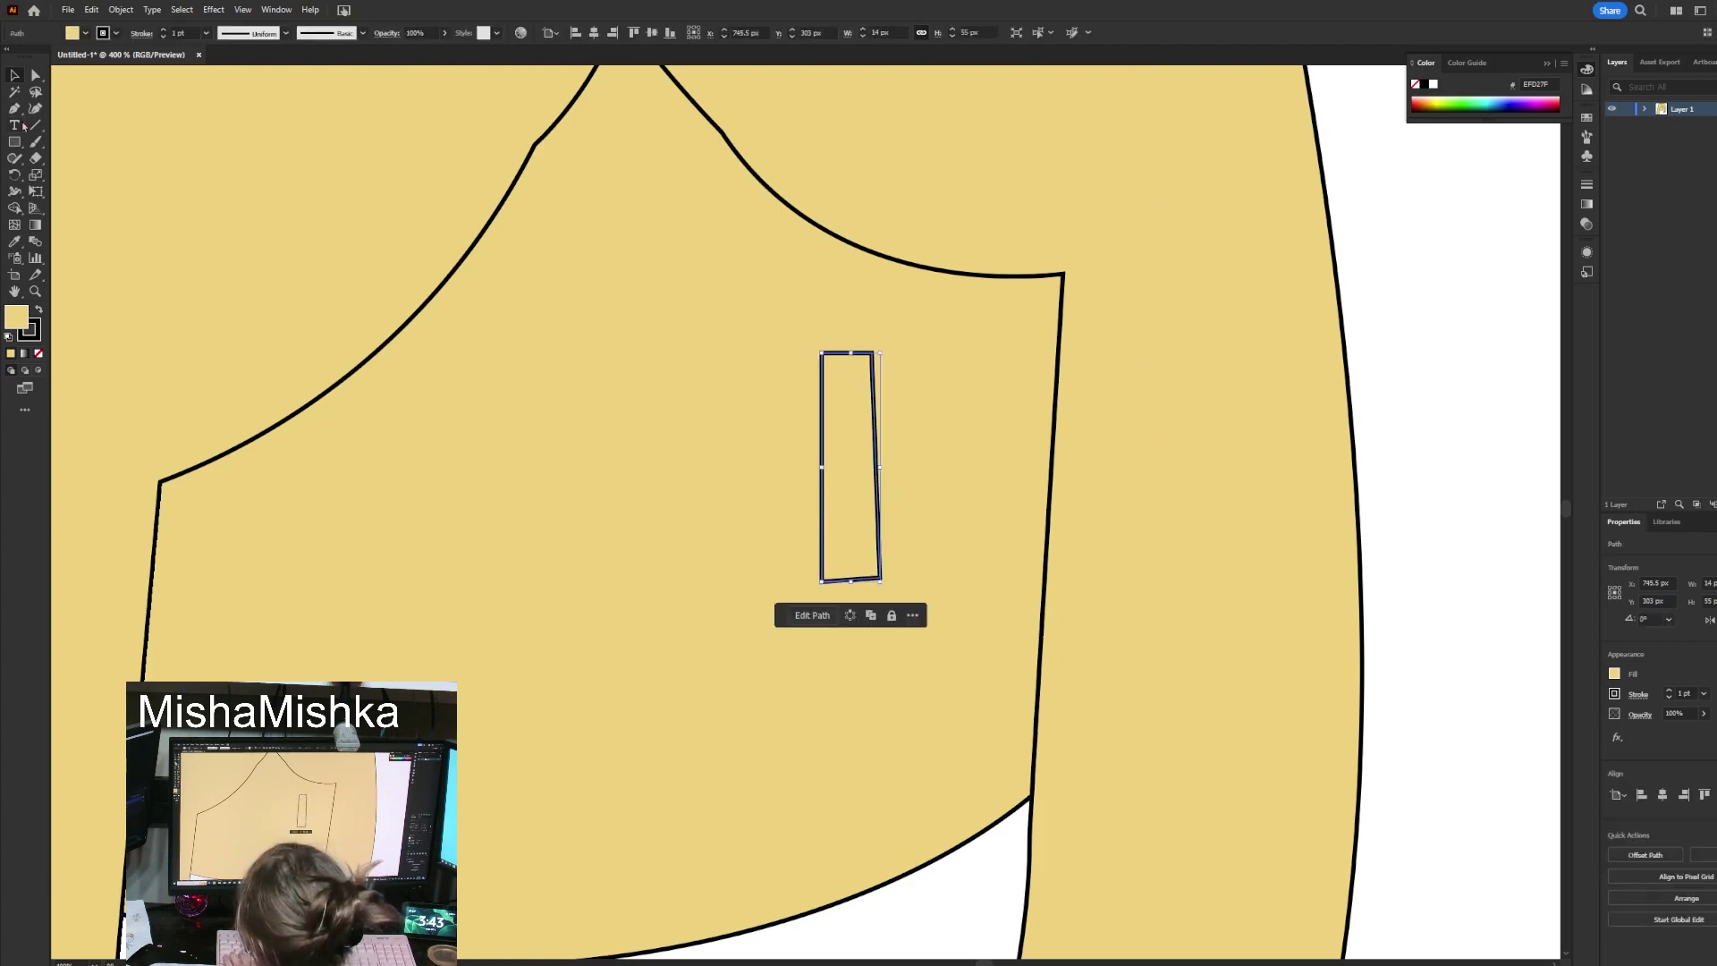
Swap the eye's fill and stroke to make it black, and curve its sides and top outward and its lower edge inward.
{"action": "left_click", "coordinate": [40, 309]}
{"action": "left_click", "coordinate": [39, 309]}
{"action": "left_click", "coordinate": [41, 311]}
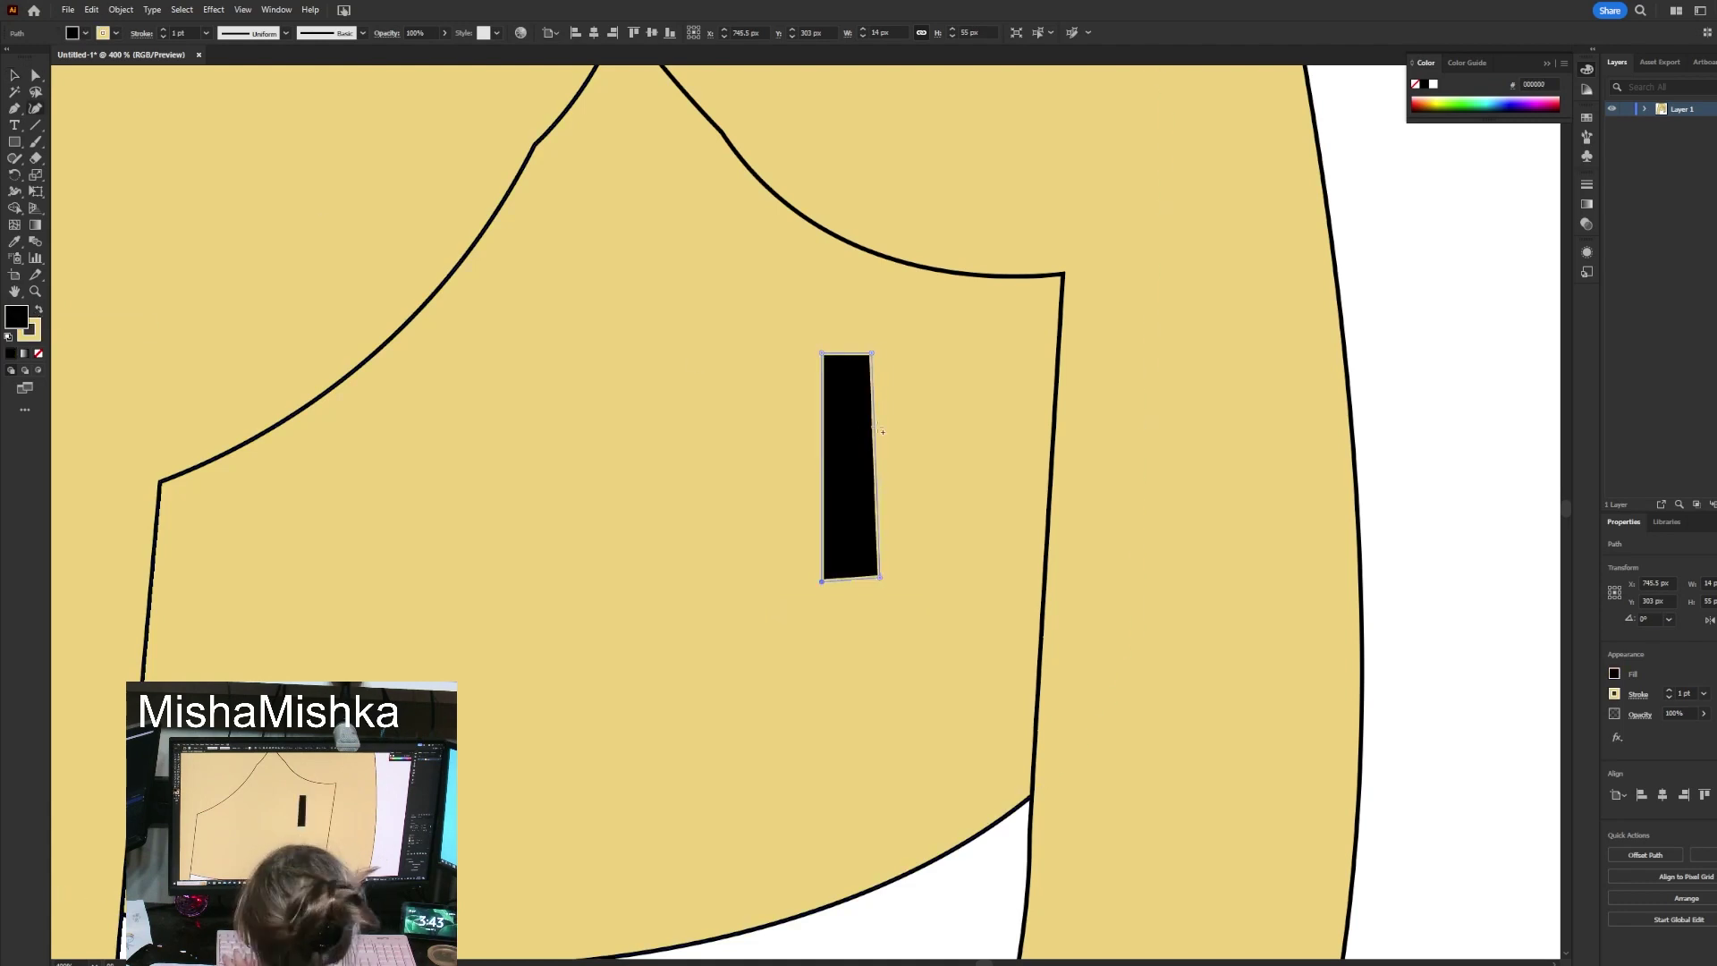
{"action": "left_click_drag", "start_coordinate": [872, 464], "coordinate": [891, 464]}
{"action": "left_click_drag", "start_coordinate": [847, 354], "coordinate": [847, 343]}
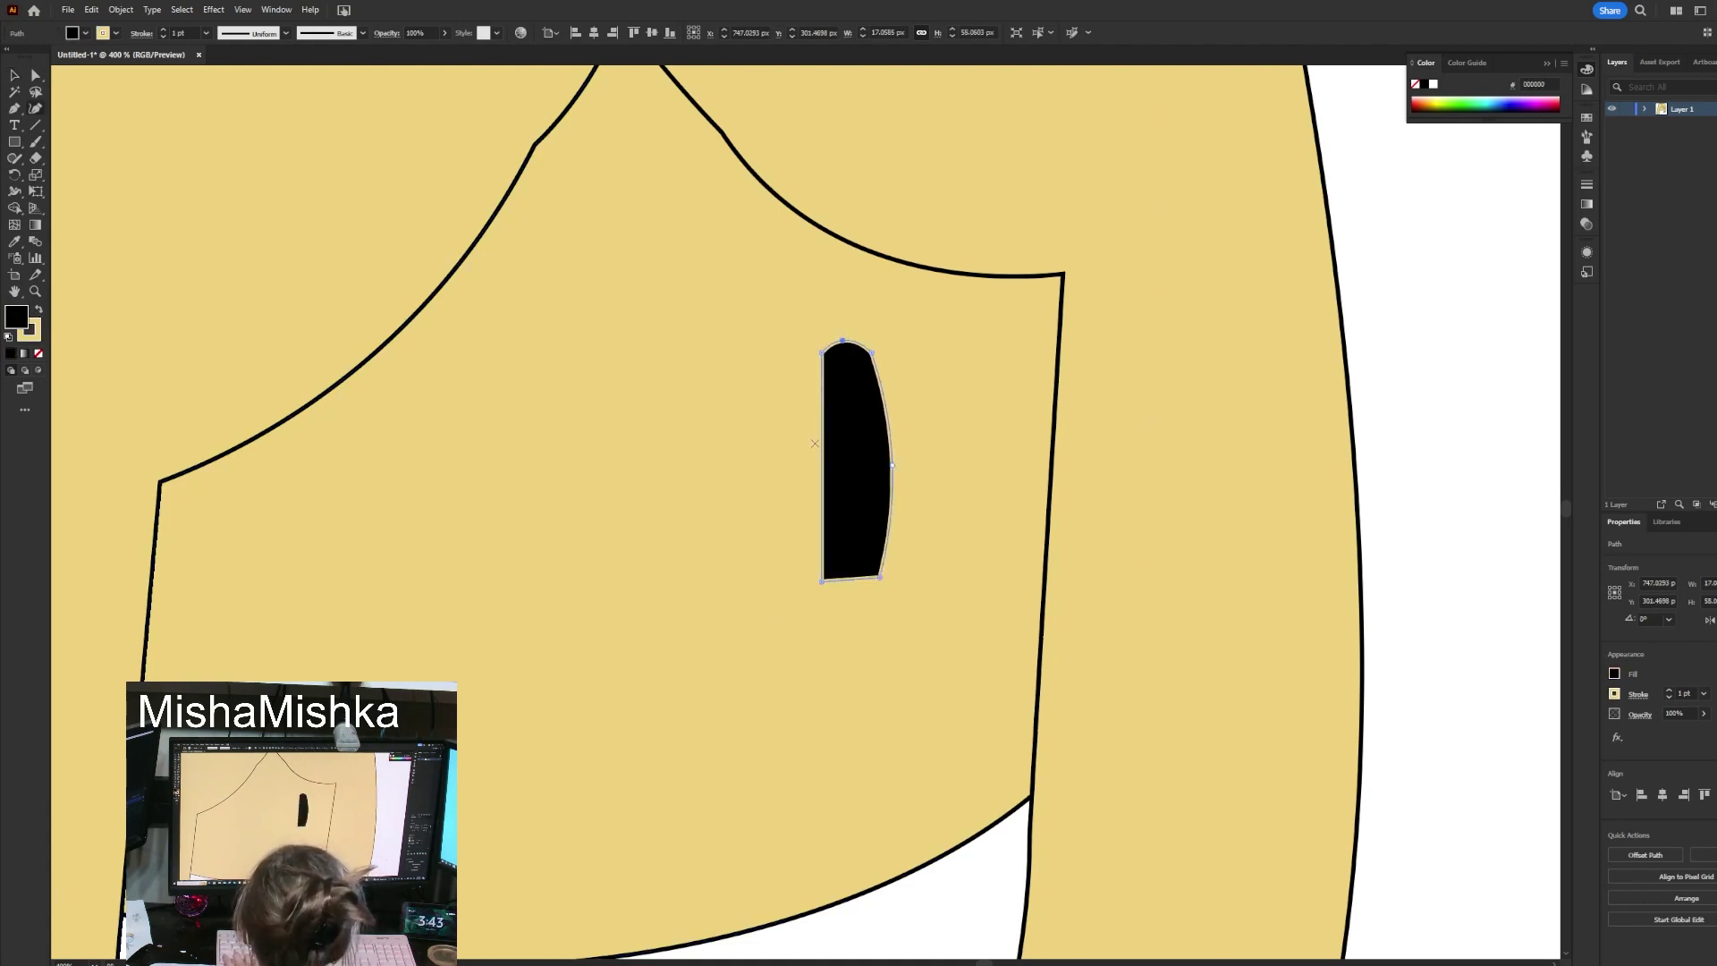
{"action": "left_click_drag", "start_coordinate": [824, 464], "coordinate": [805, 469]}
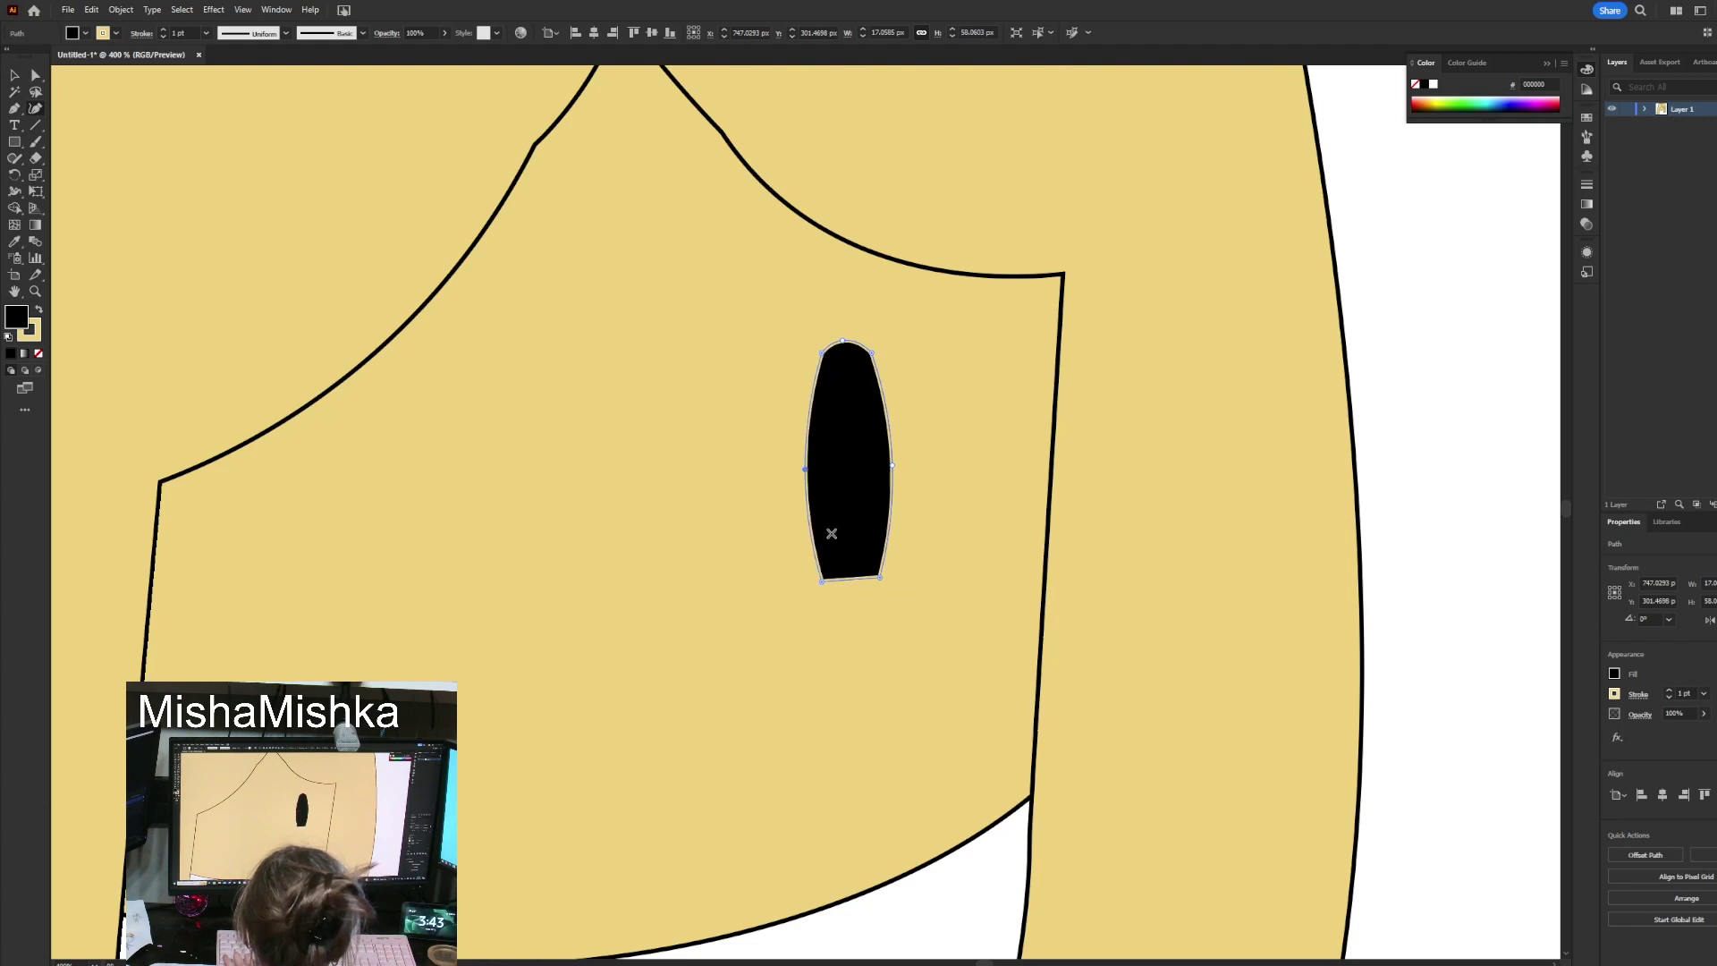
{"action": "left_click_drag", "start_coordinate": [853, 581], "coordinate": [856, 564]}
{"action": "key", "text": "v"}
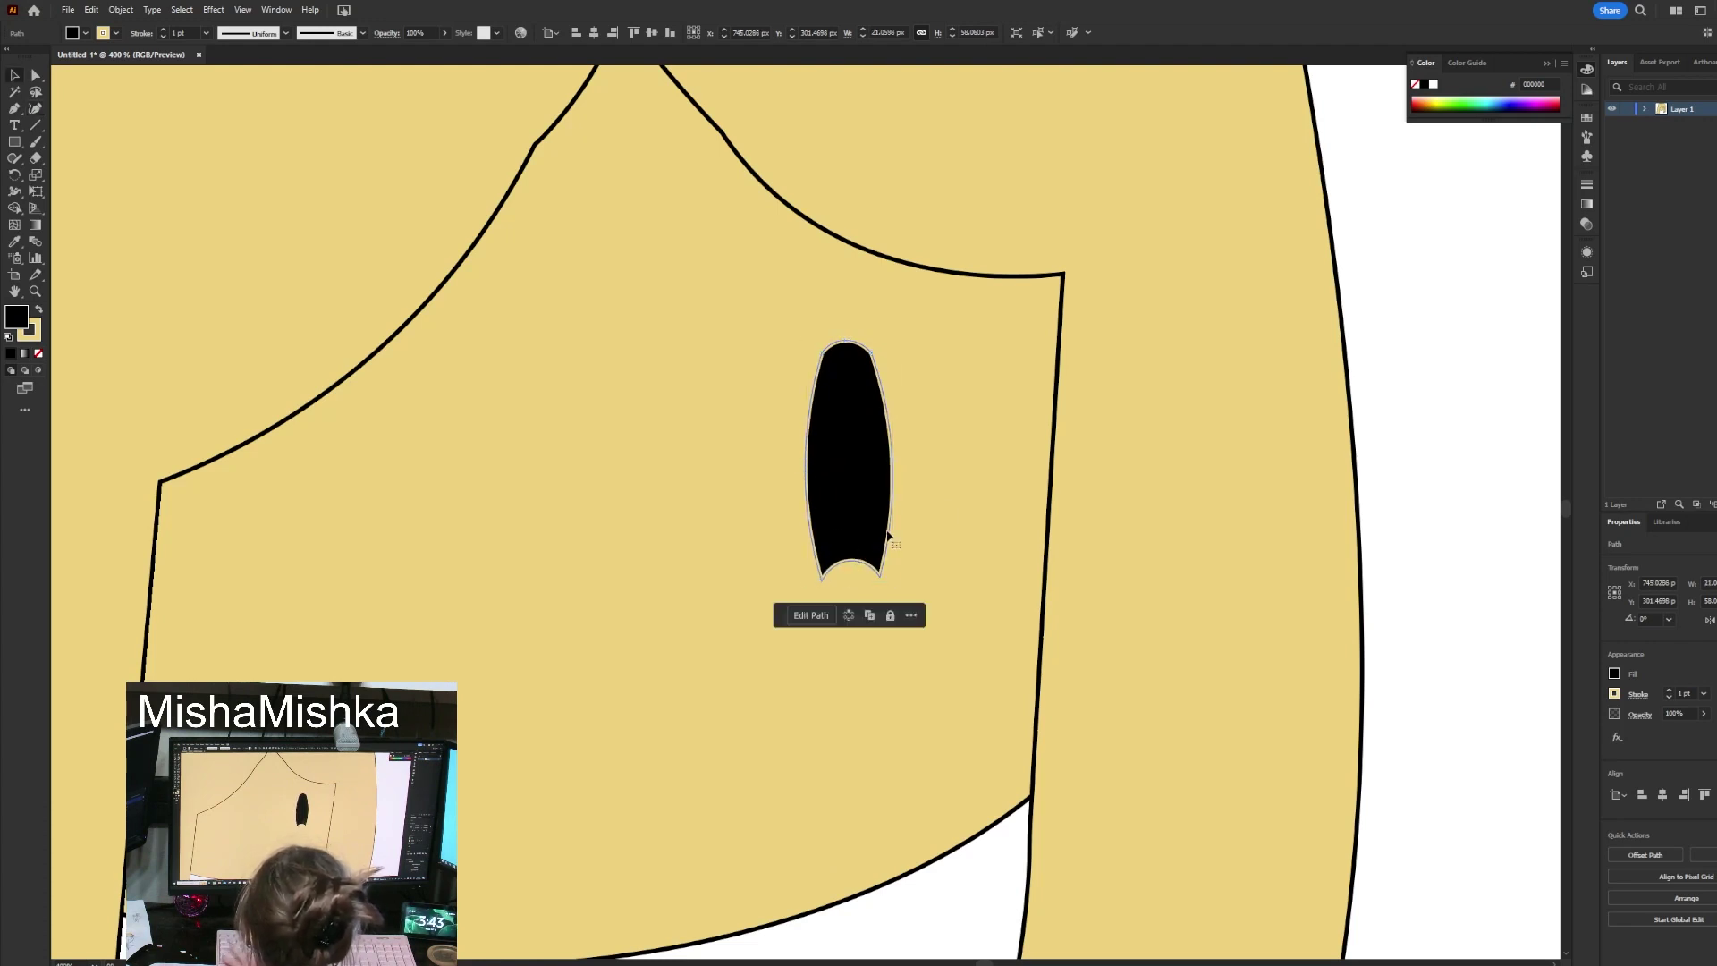
{"action": "left_click", "coordinate": [1379, 349]}
{"action": "scroll", "coordinate": [937, 330], "scroll_direction": "down", "scroll_amount": 3}
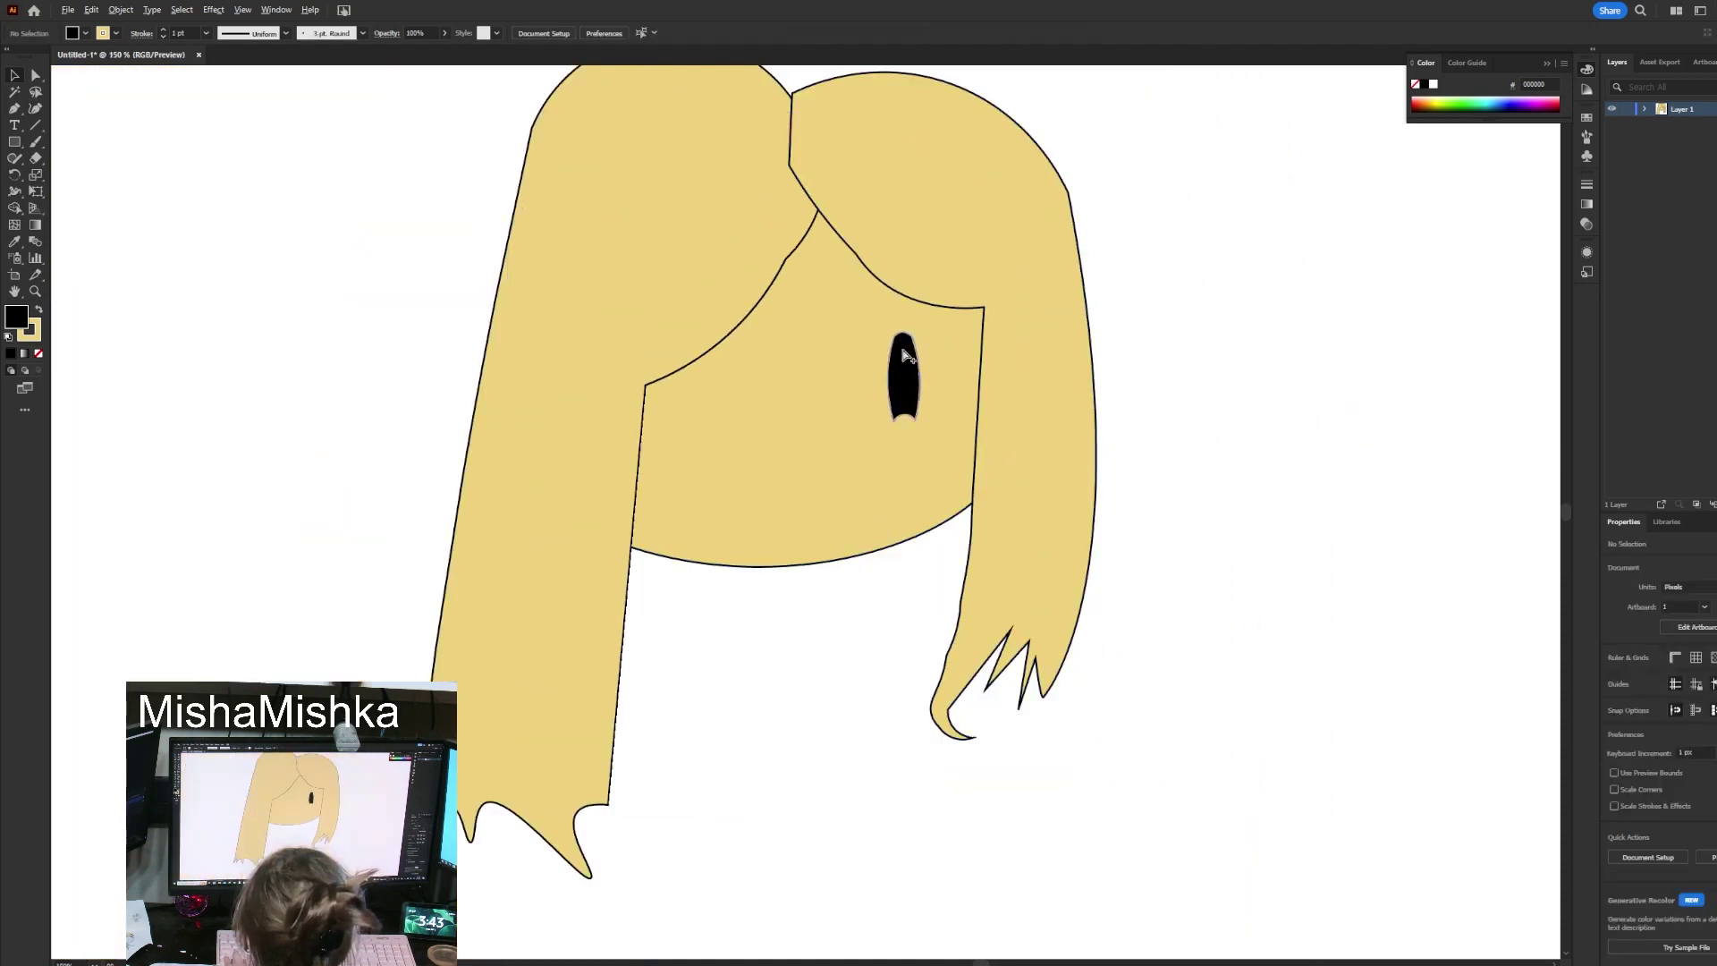
Place a copy of the black eye at the same height on the left side of the face and widen the gap between the eyes.
{"action": "scroll", "coordinate": [903, 359], "scroll_direction": "up", "scroll_amount": 1}
{"action": "left_click", "coordinate": [907, 369]}
{"action": "left_click_drag", "start_coordinate": [907, 369], "coordinate": [733, 389]}
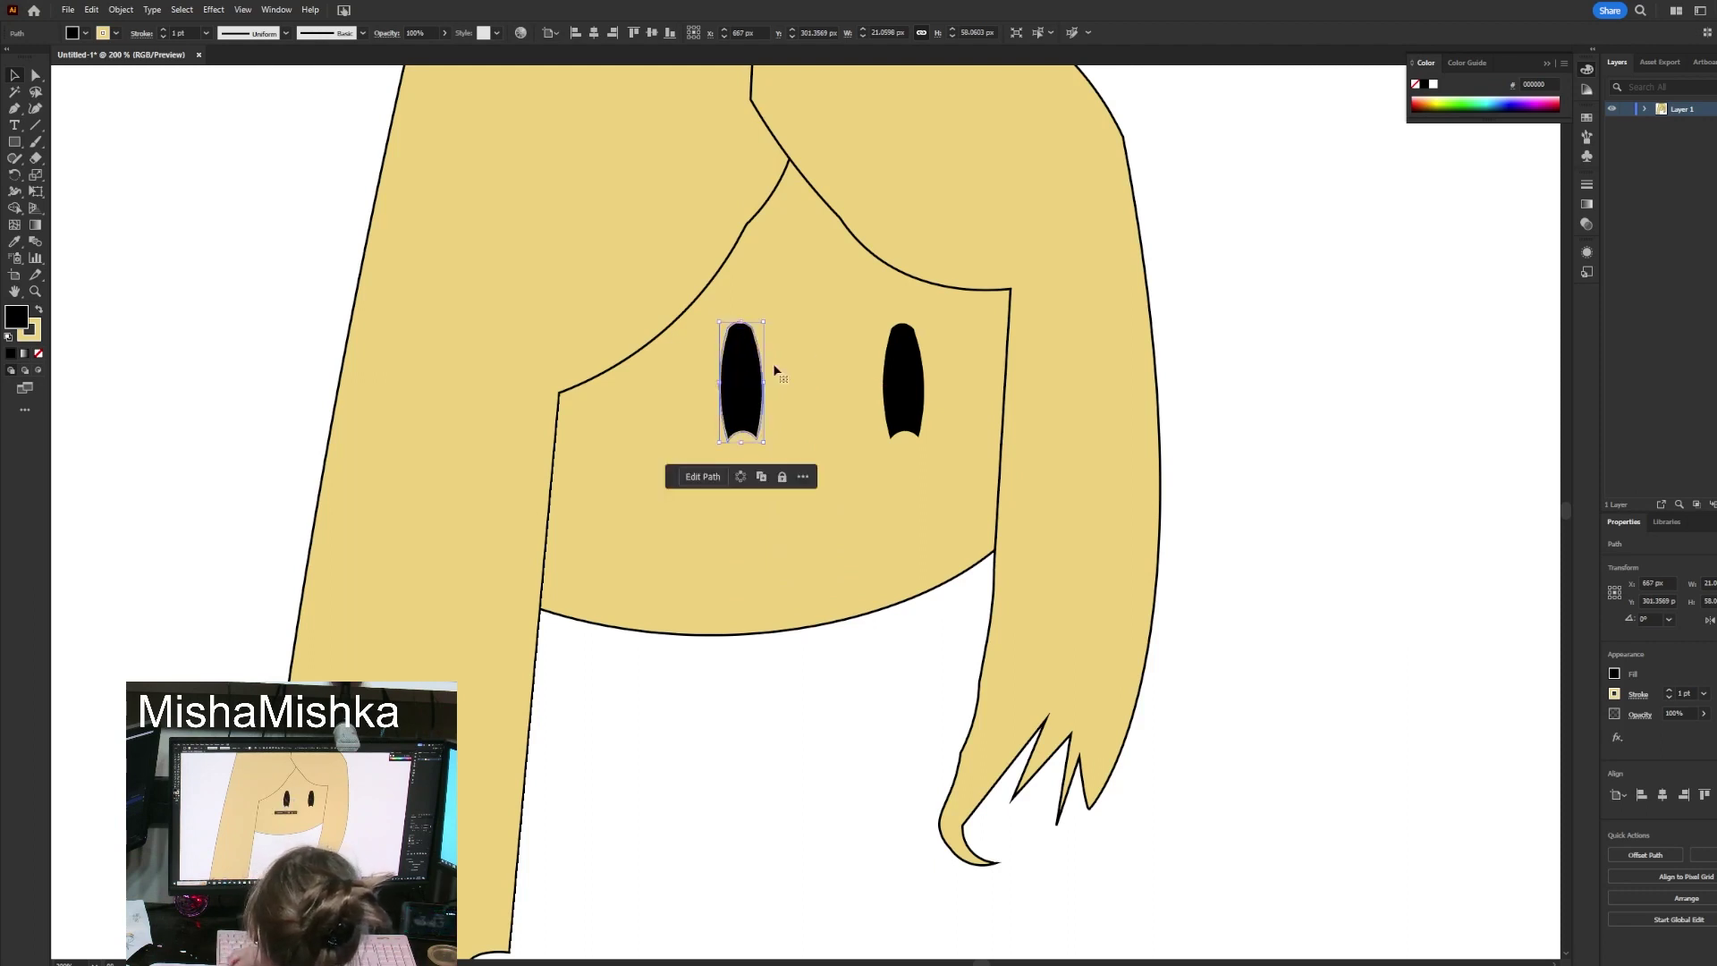
{"action": "left_click", "coordinate": [1357, 298]}
{"action": "scroll", "coordinate": [846, 460], "scroll_direction": "up", "scroll_amount": 2}
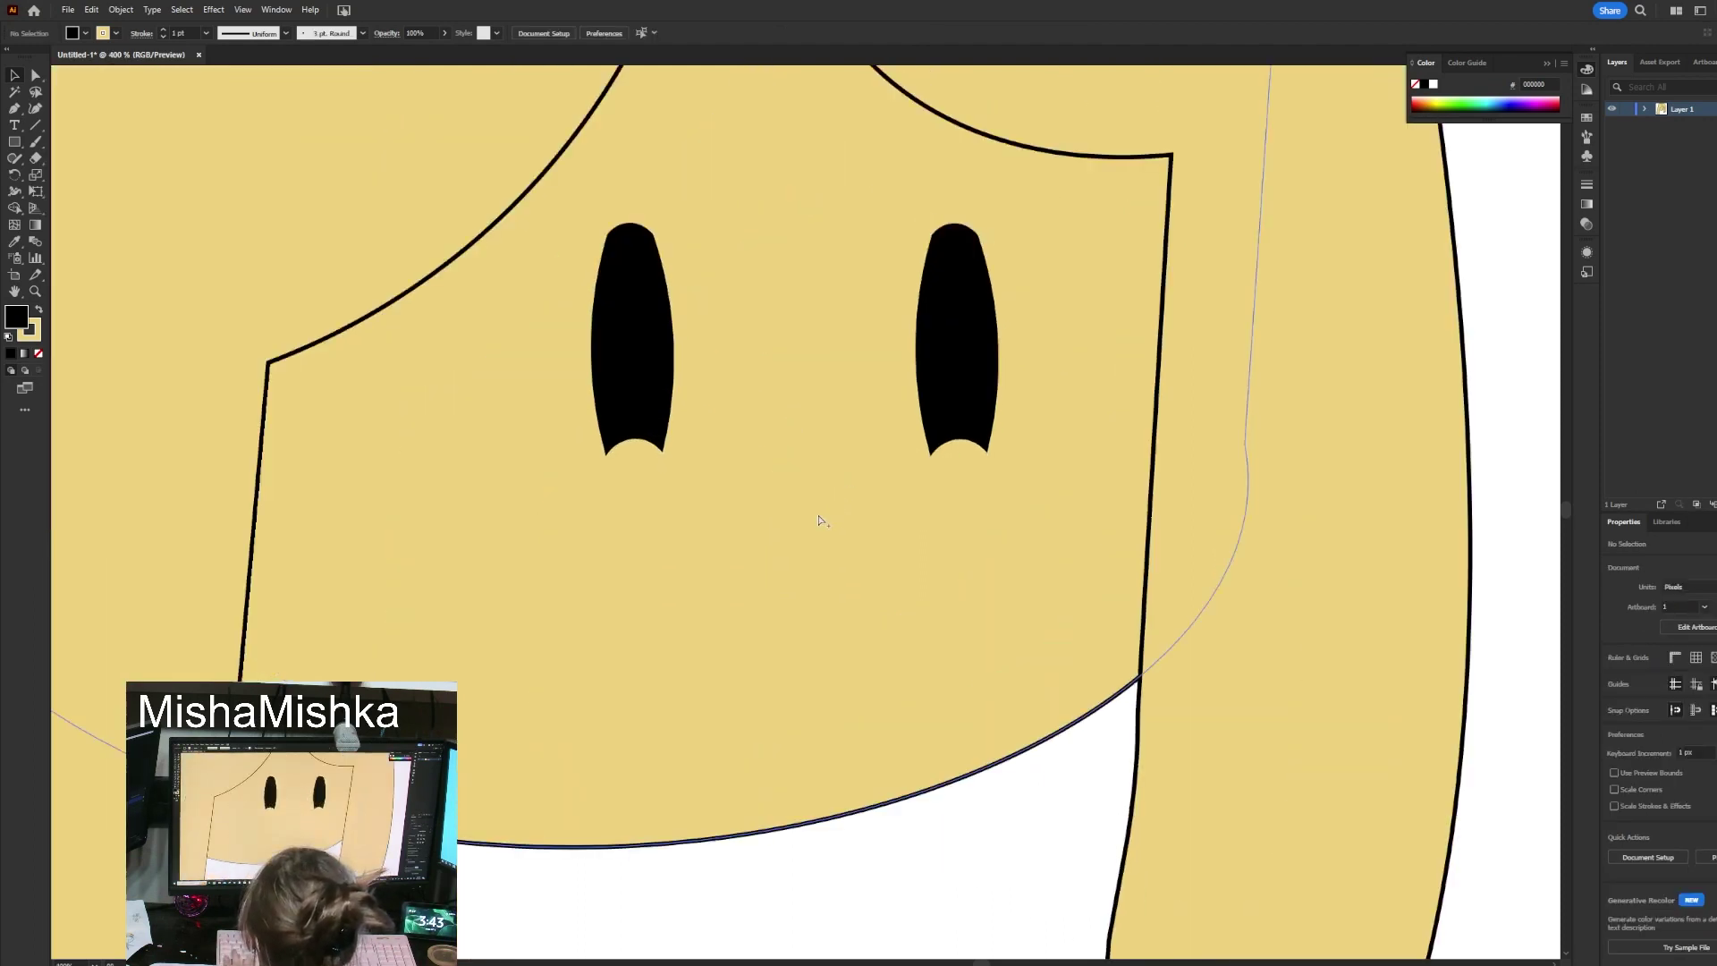
{"action": "left_click_drag", "start_coordinate": [677, 373], "coordinate": [645, 368]}
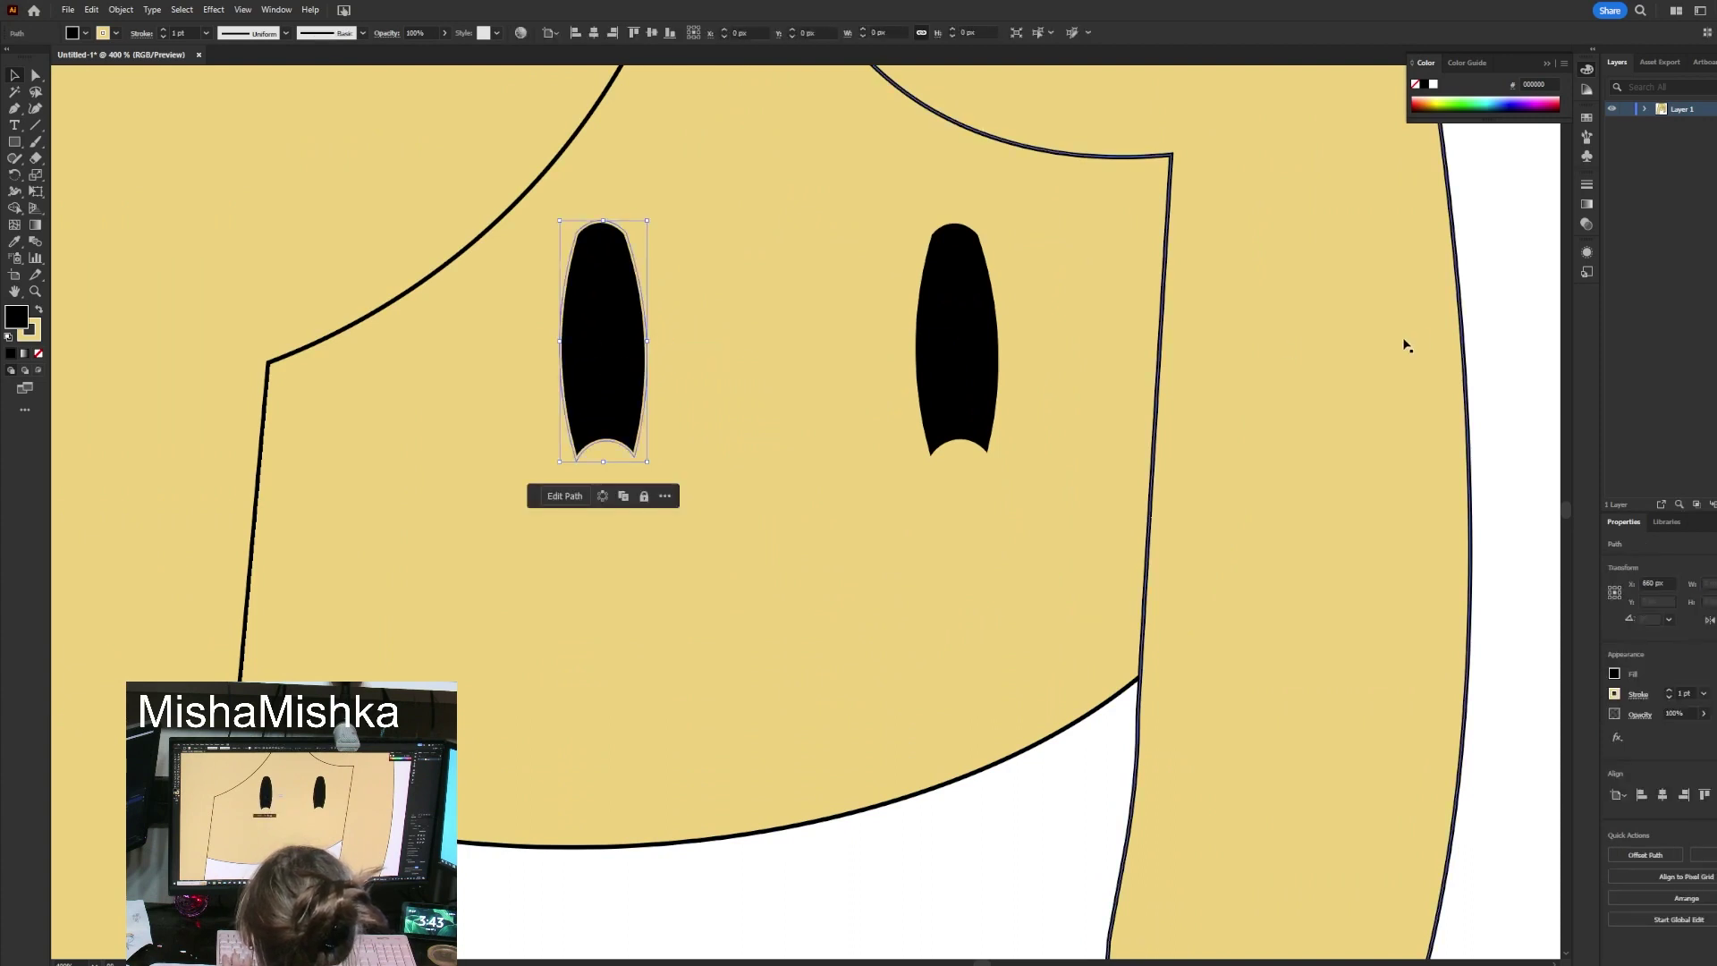
{"action": "left_click", "coordinate": [1487, 292]}
Draw a three-point smiling mouth about 25 px deep below the eyes with the Curvature tool.
{"action": "scroll", "coordinate": [600, 494], "scroll_direction": "up", "scroll_amount": 1}
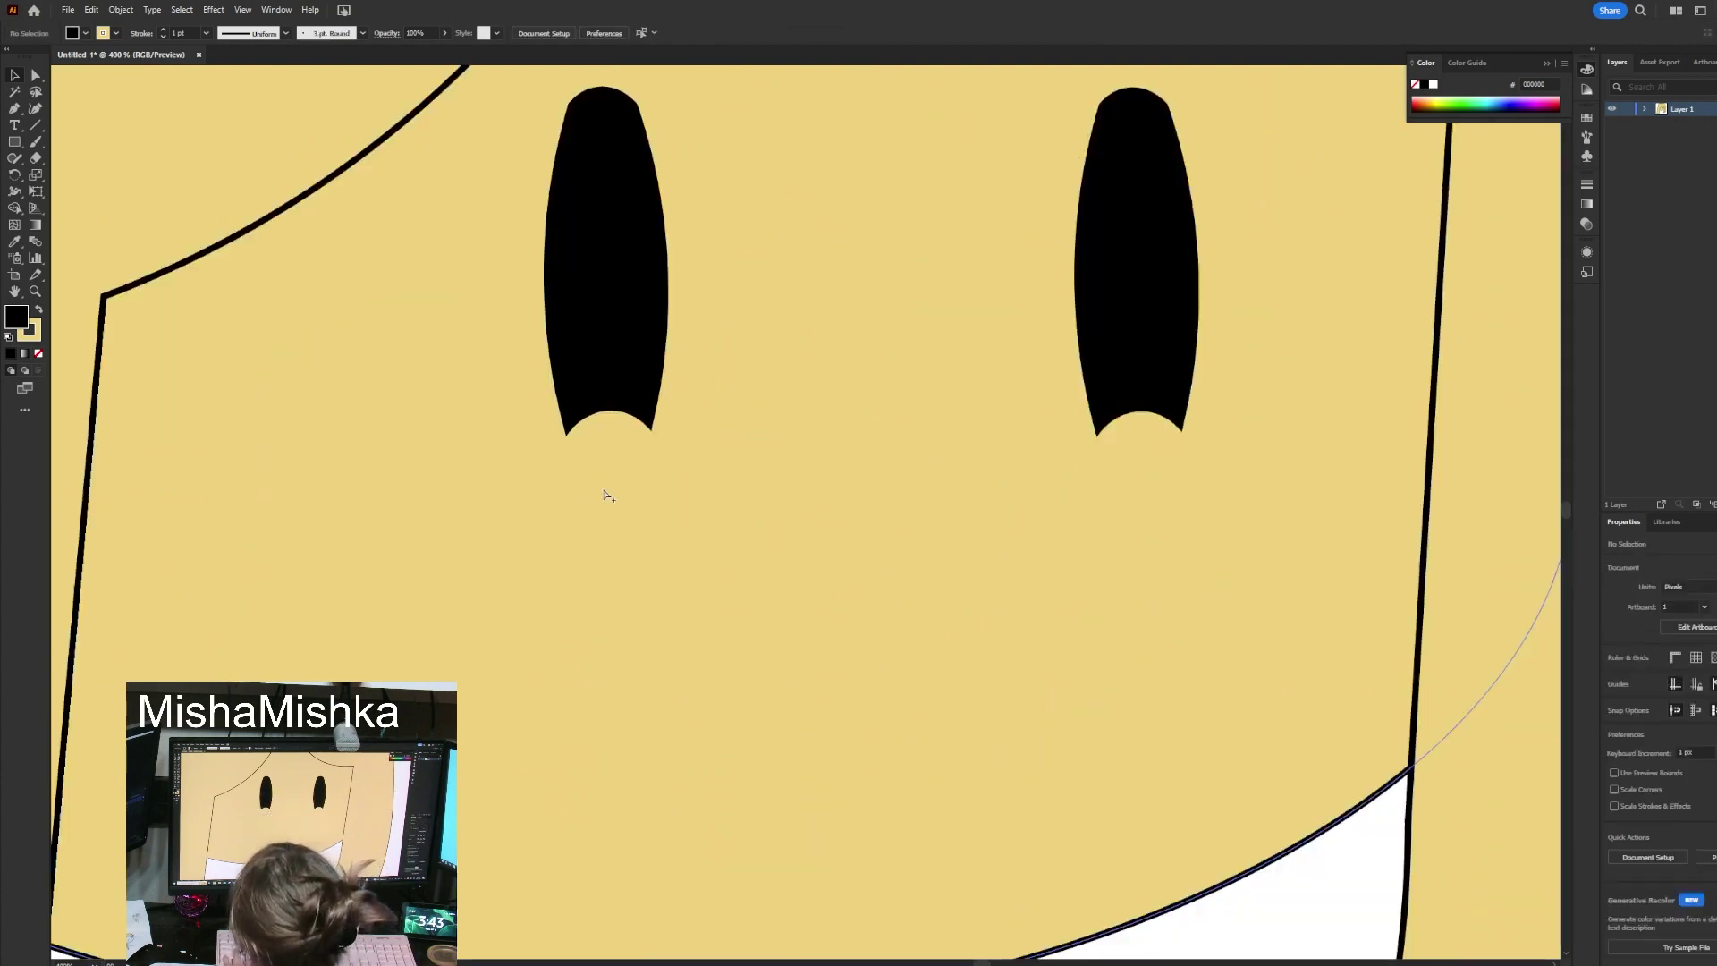
{"action": "left_click", "coordinate": [36, 144]}
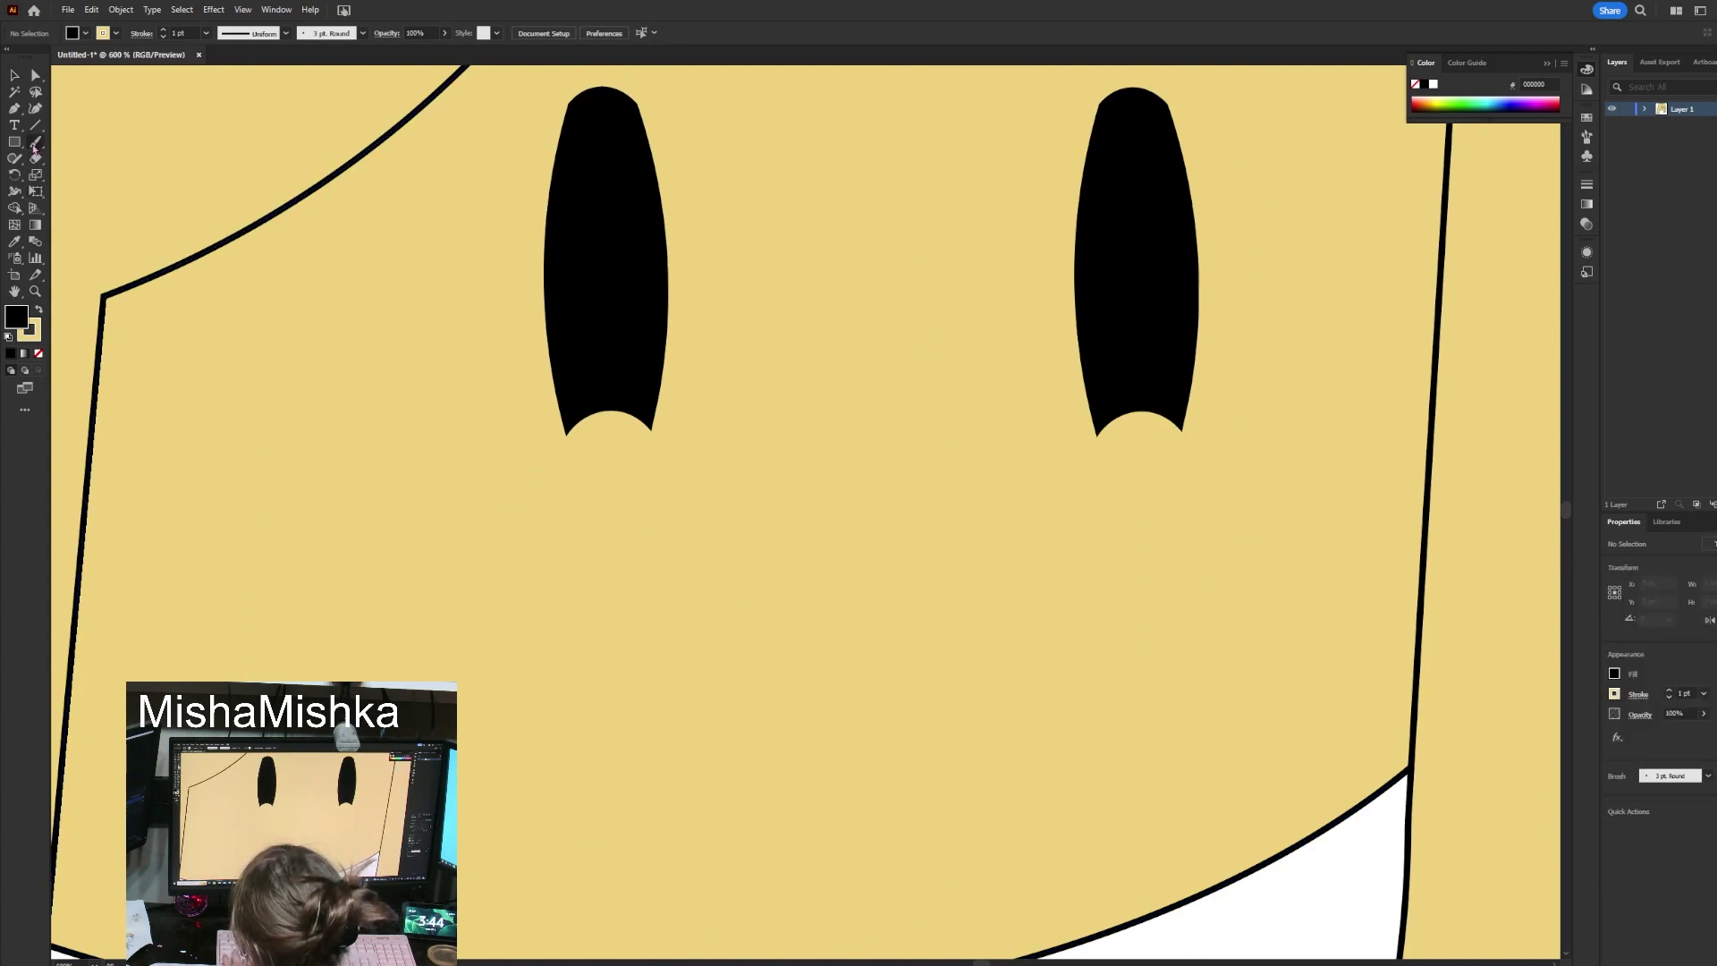
{"action": "left_click", "coordinate": [35, 108]}
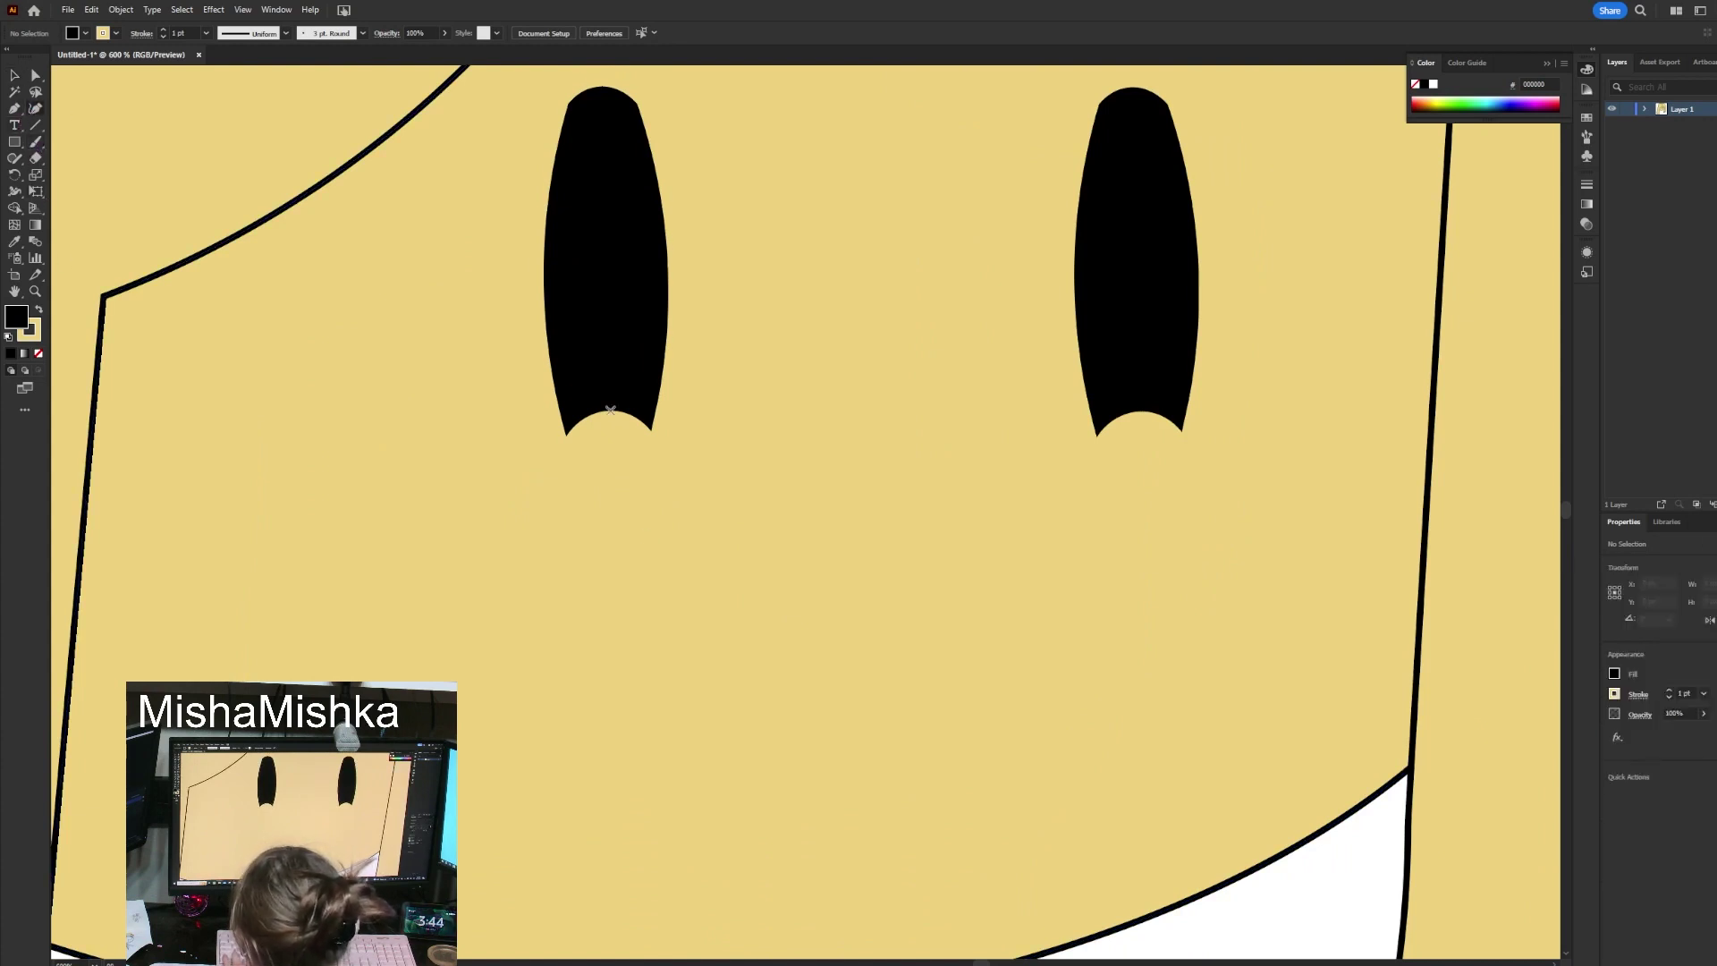
{"action": "scroll", "coordinate": [601, 503], "scroll_direction": "down", "scroll_amount": 2}
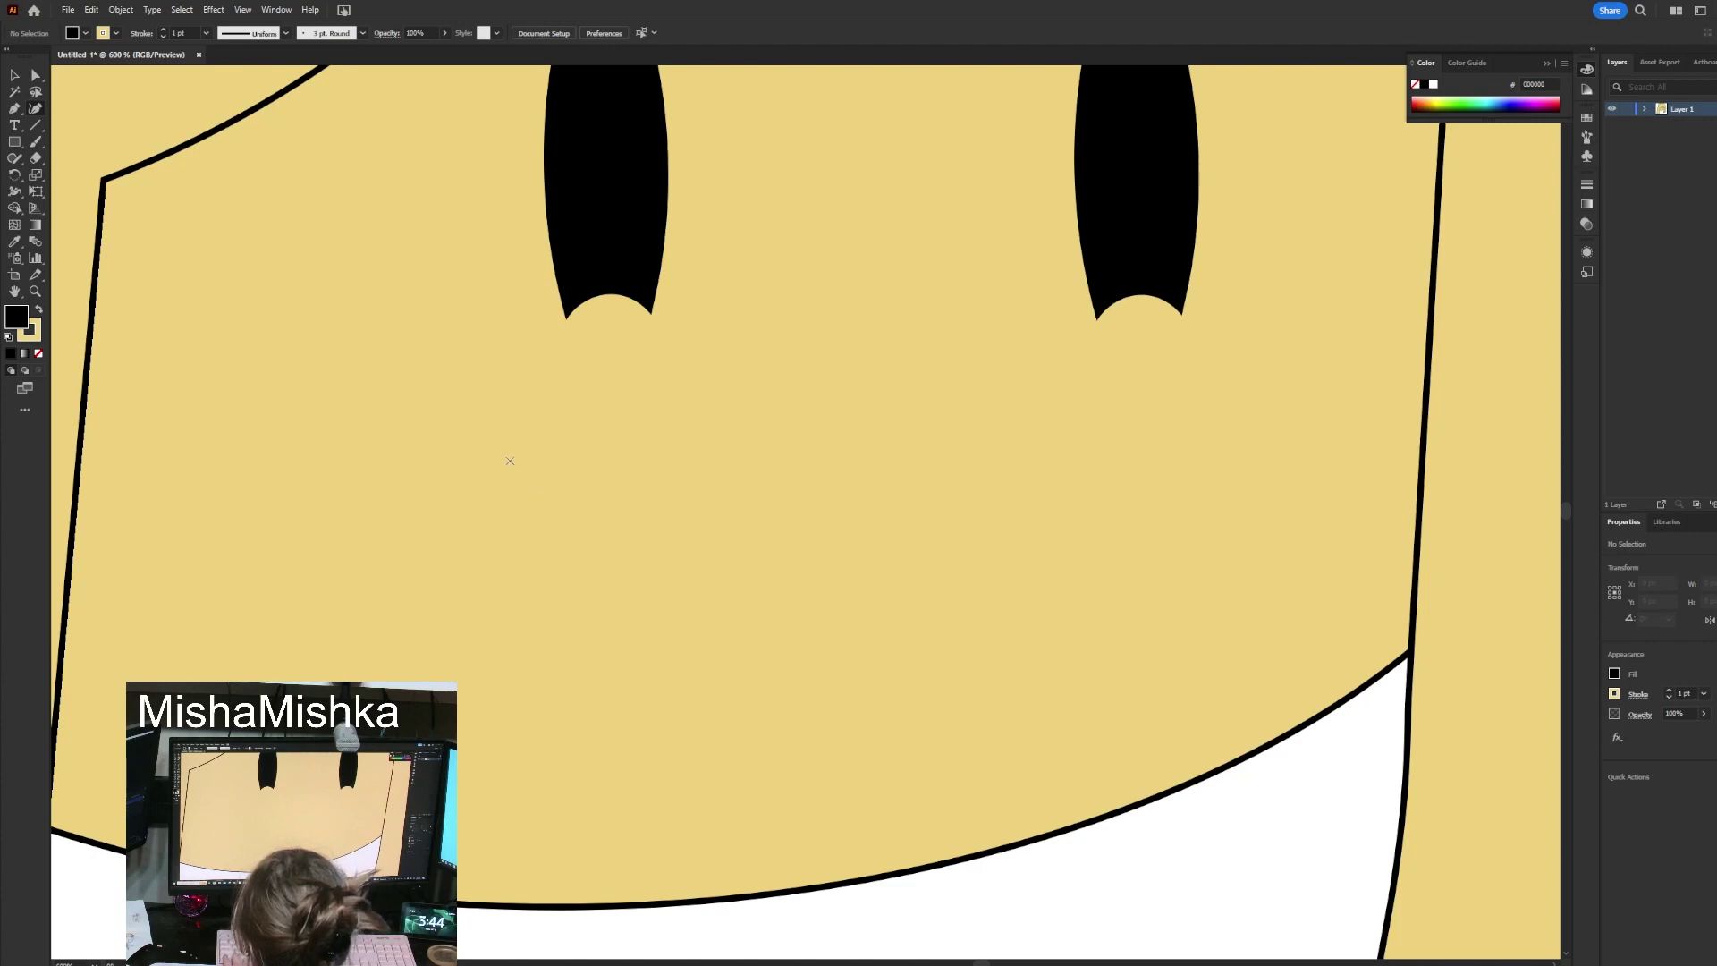
{"action": "left_click", "coordinate": [504, 529]}
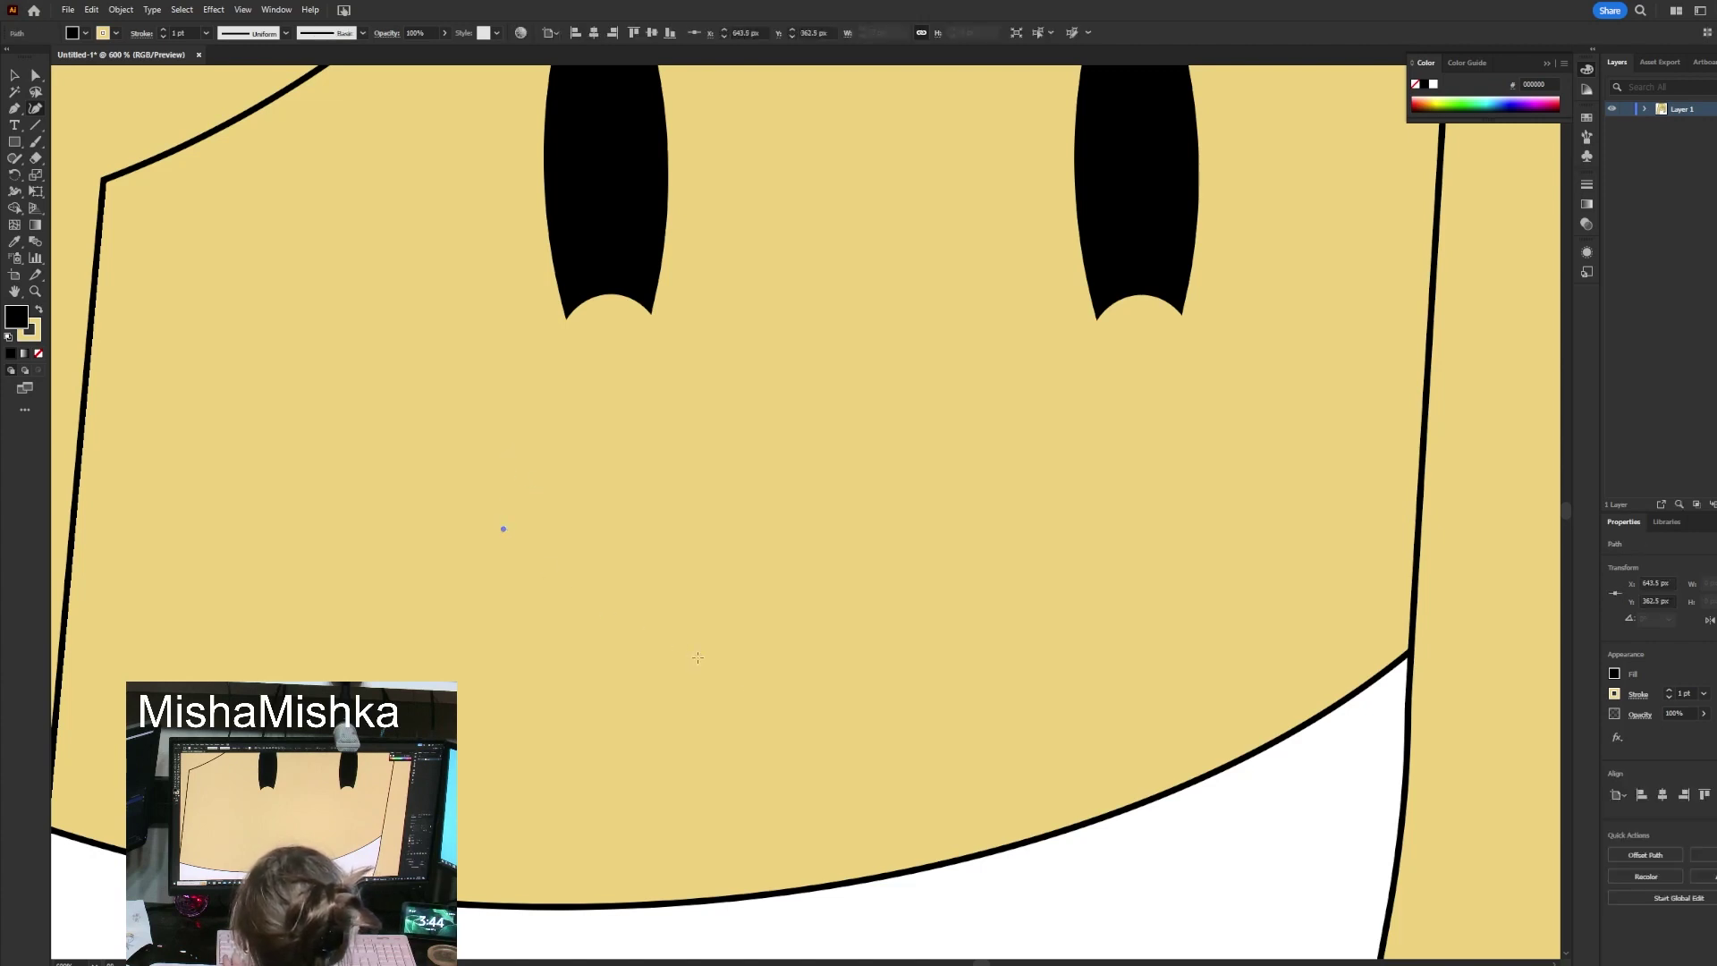
{"action": "left_click", "coordinate": [840, 684]}
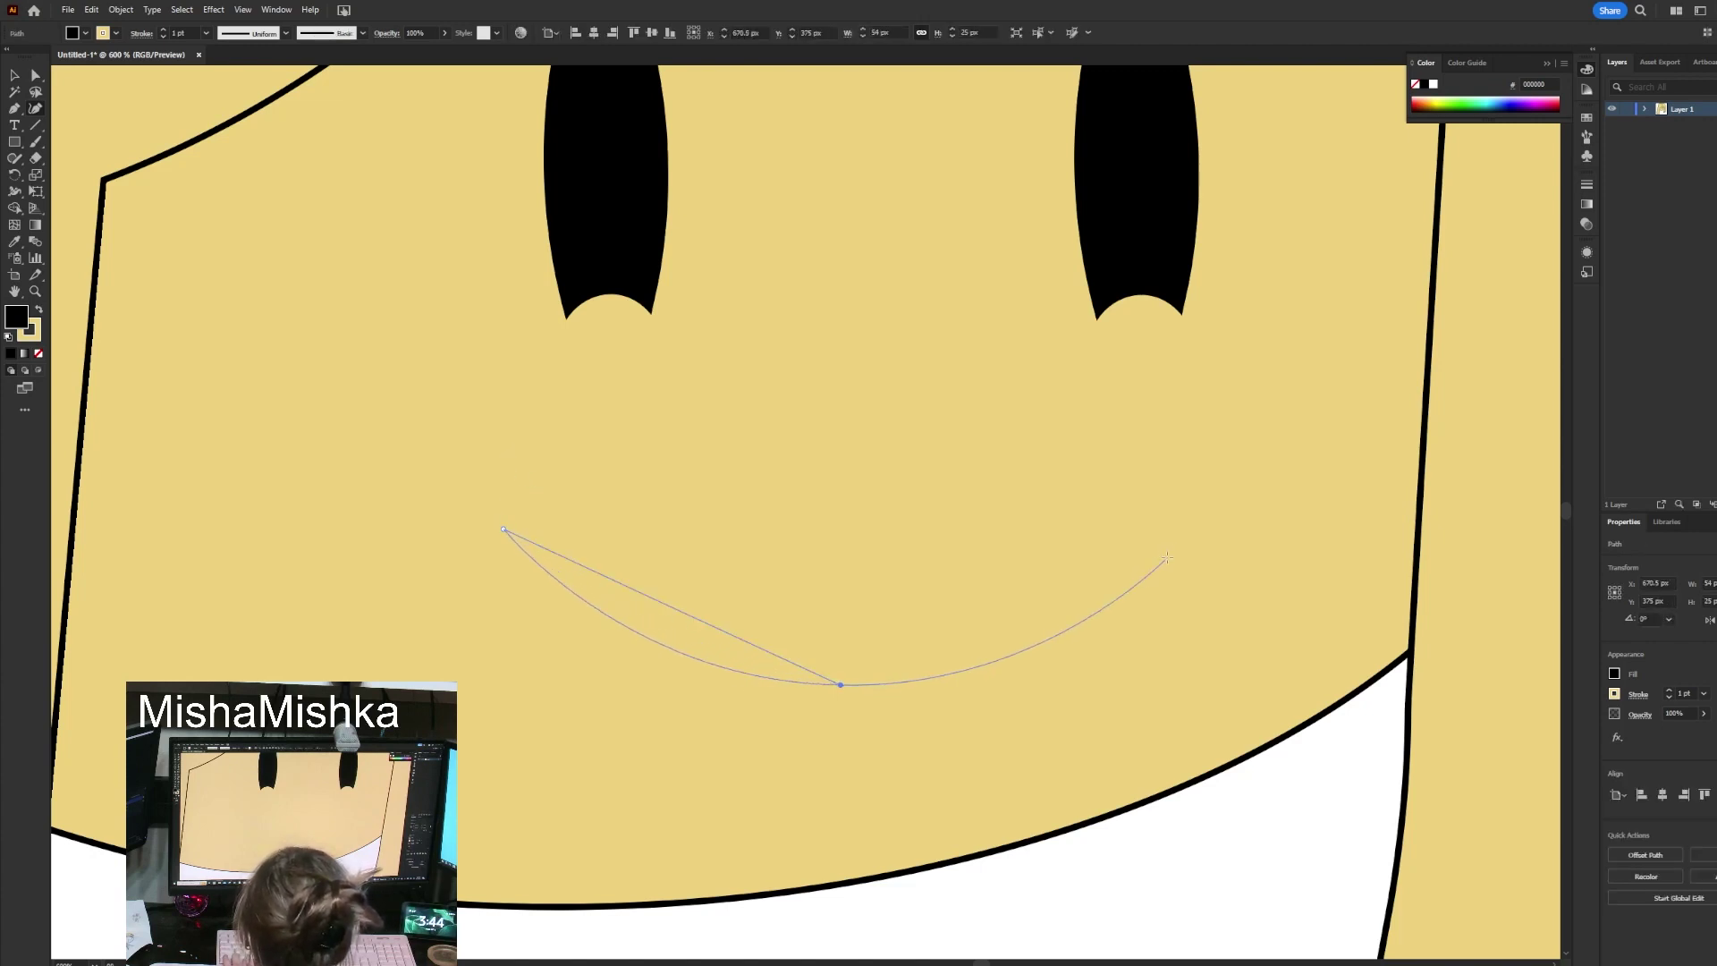
{"action": "left_click", "coordinate": [1162, 541]}
Swap the mouth's fill and stroke so it has a black outline and the skin-coloured fill.
{"action": "scroll", "coordinate": [877, 453], "scroll_direction": "down", "scroll_amount": 3}
{"action": "scroll", "coordinate": [900, 483], "scroll_direction": "up", "scroll_amount": 2}
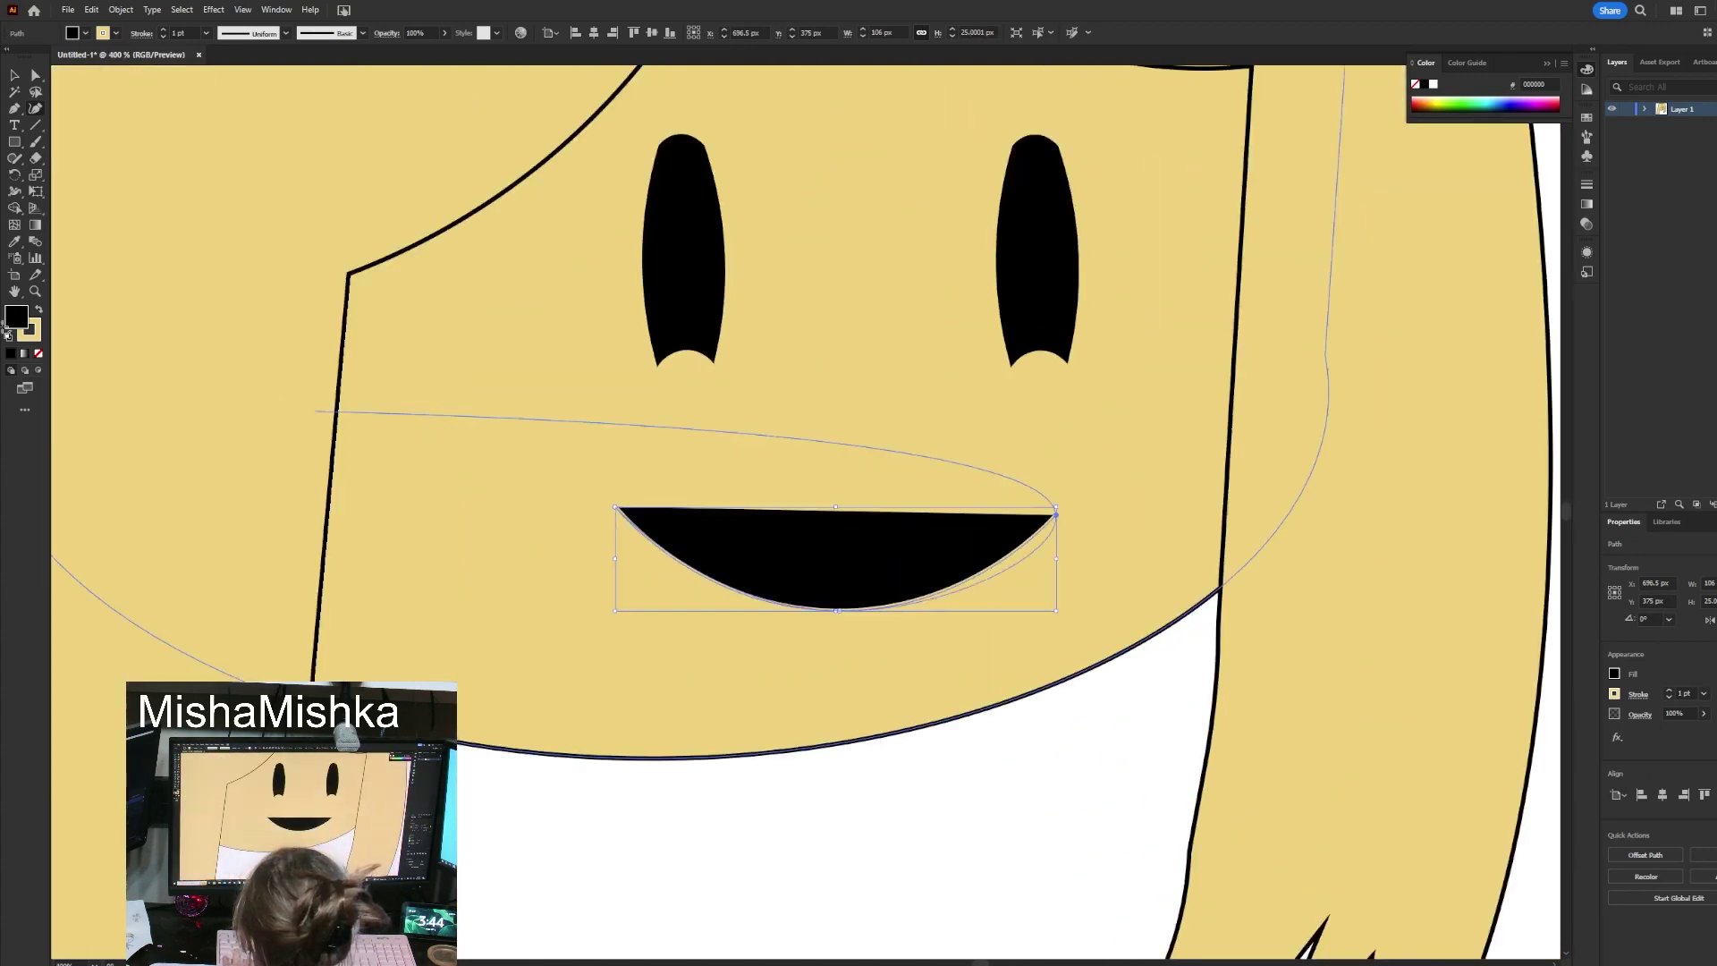
{"action": "left_click", "coordinate": [39, 310]}
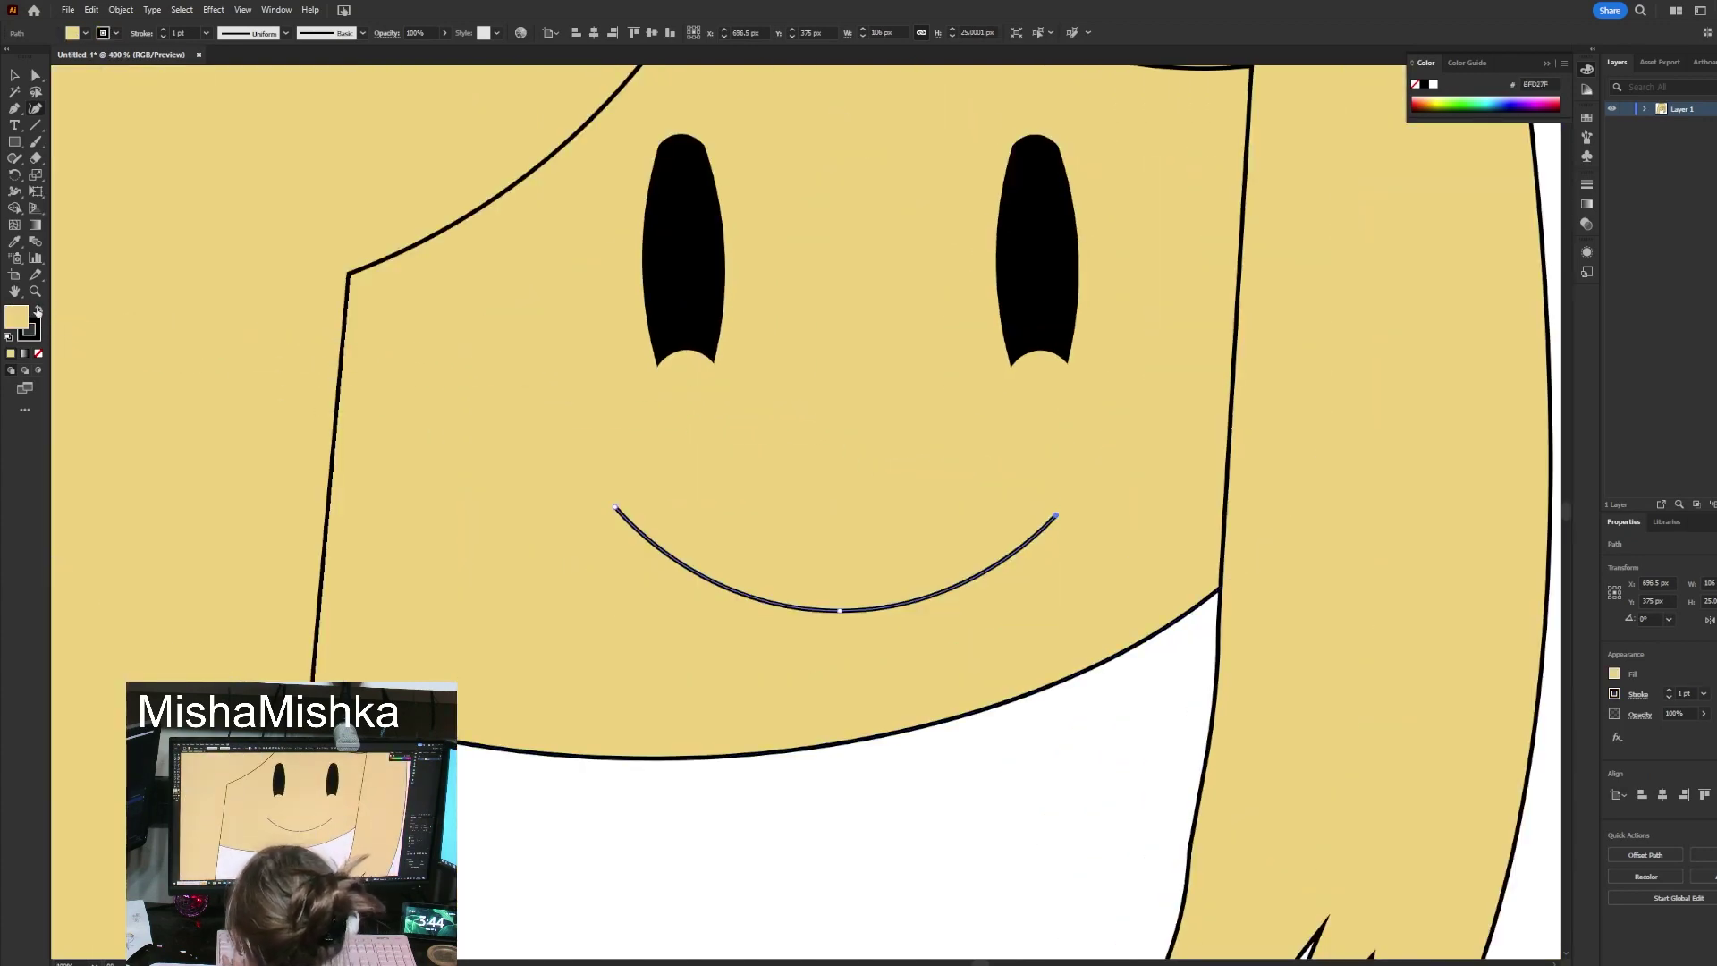
{"action": "scroll", "coordinate": [728, 328], "scroll_direction": "down", "scroll_amount": 3}
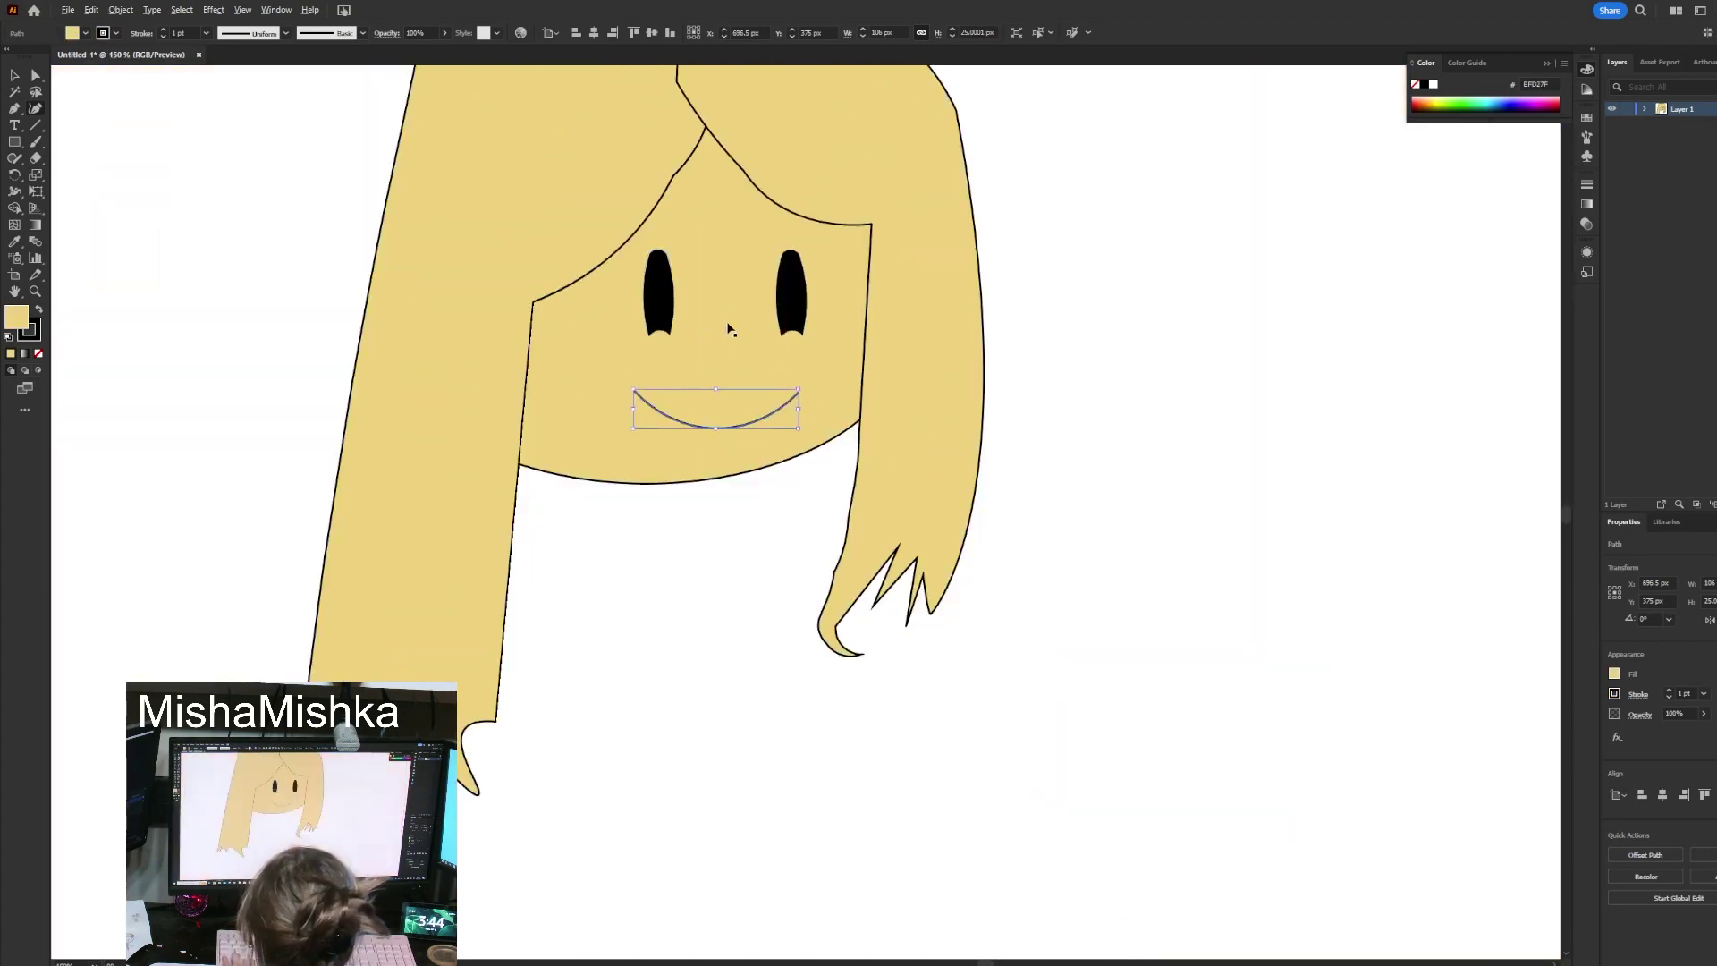
Move the mouth about 7 px right and 3 px up so it sits better beneath the eyes.
{"action": "left_click", "coordinate": [1080, 287]}
{"action": "scroll", "coordinate": [742, 325], "scroll_direction": "up", "scroll_amount": 1}
{"action": "scroll", "coordinate": [707, 461], "scroll_direction": "up", "scroll_amount": 6}
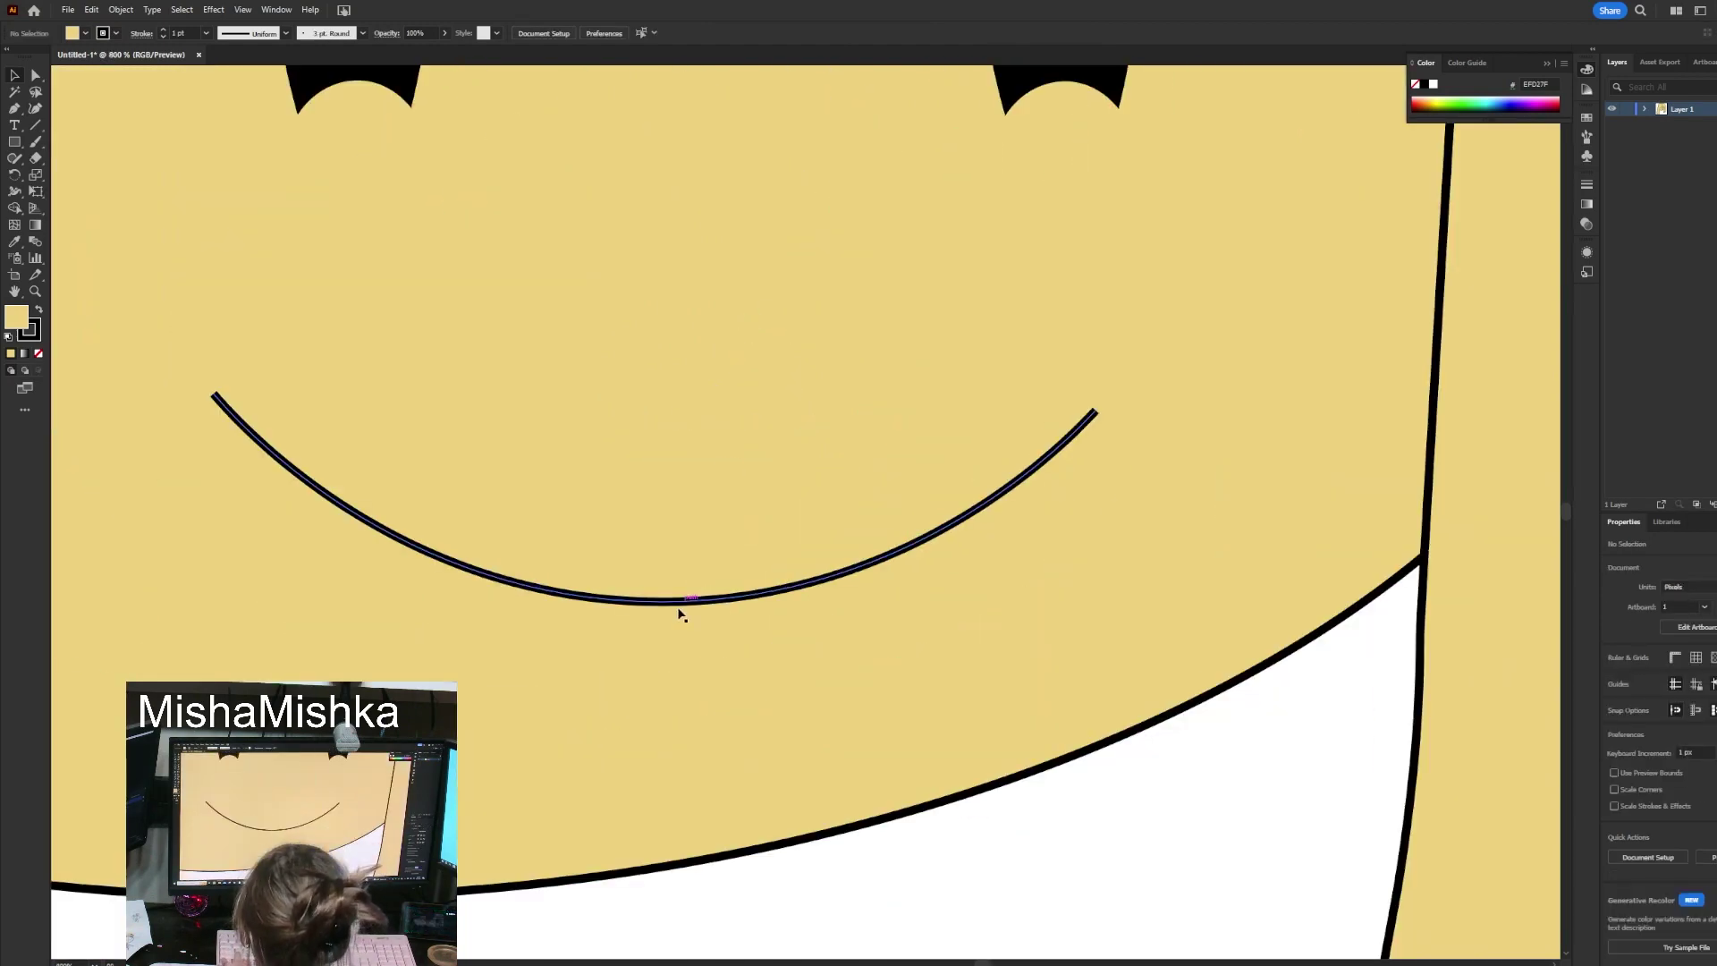
{"action": "left_click_drag", "start_coordinate": [697, 606], "coordinate": [747, 590]}
{"action": "scroll", "coordinate": [732, 537], "scroll_direction": "down", "scroll_amount": 4}
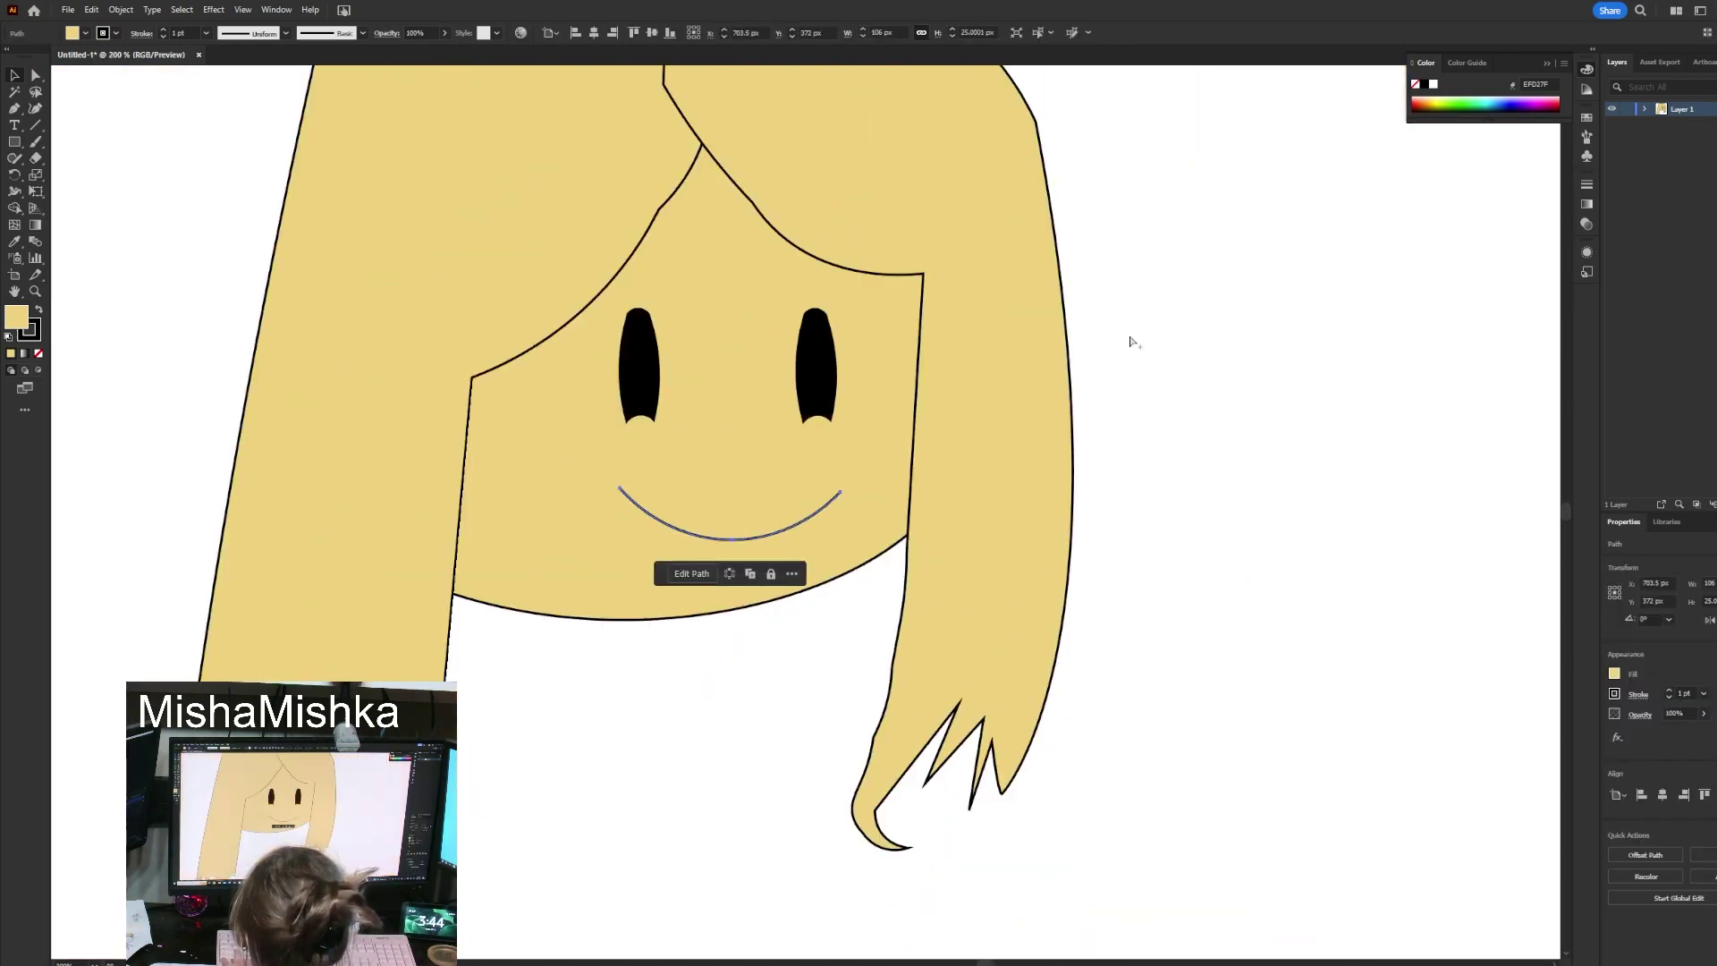
{"action": "left_click", "coordinate": [1117, 358]}
{"action": "scroll", "coordinate": [862, 345], "scroll_direction": "down", "scroll_amount": 1}
{"action": "scroll", "coordinate": [835, 352], "scroll_direction": "up", "scroll_amount": 1}
{"action": "scroll", "coordinate": [835, 353], "scroll_direction": "down", "scroll_amount": 2}
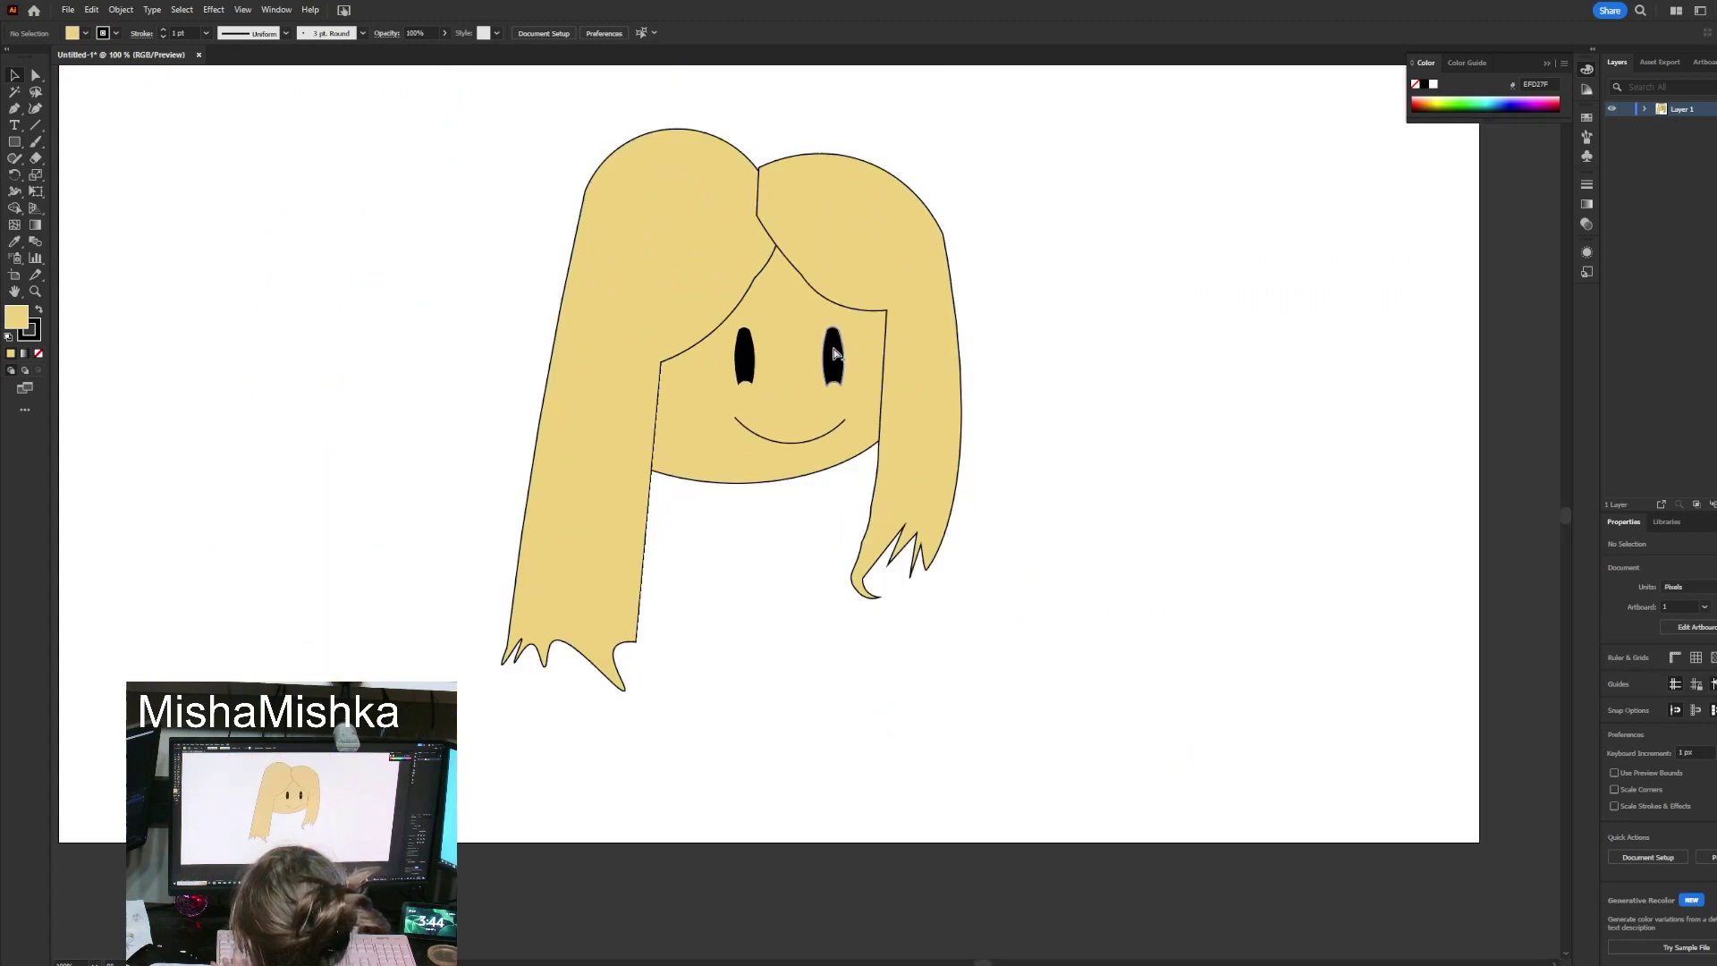
{"action": "scroll", "coordinate": [834, 355], "scroll_direction": "up", "scroll_amount": 2}
{"action": "scroll", "coordinate": [812, 403], "scroll_direction": "up", "scroll_amount": 1}
{"action": "scroll", "coordinate": [706, 506], "scroll_direction": "down", "scroll_amount": 1}
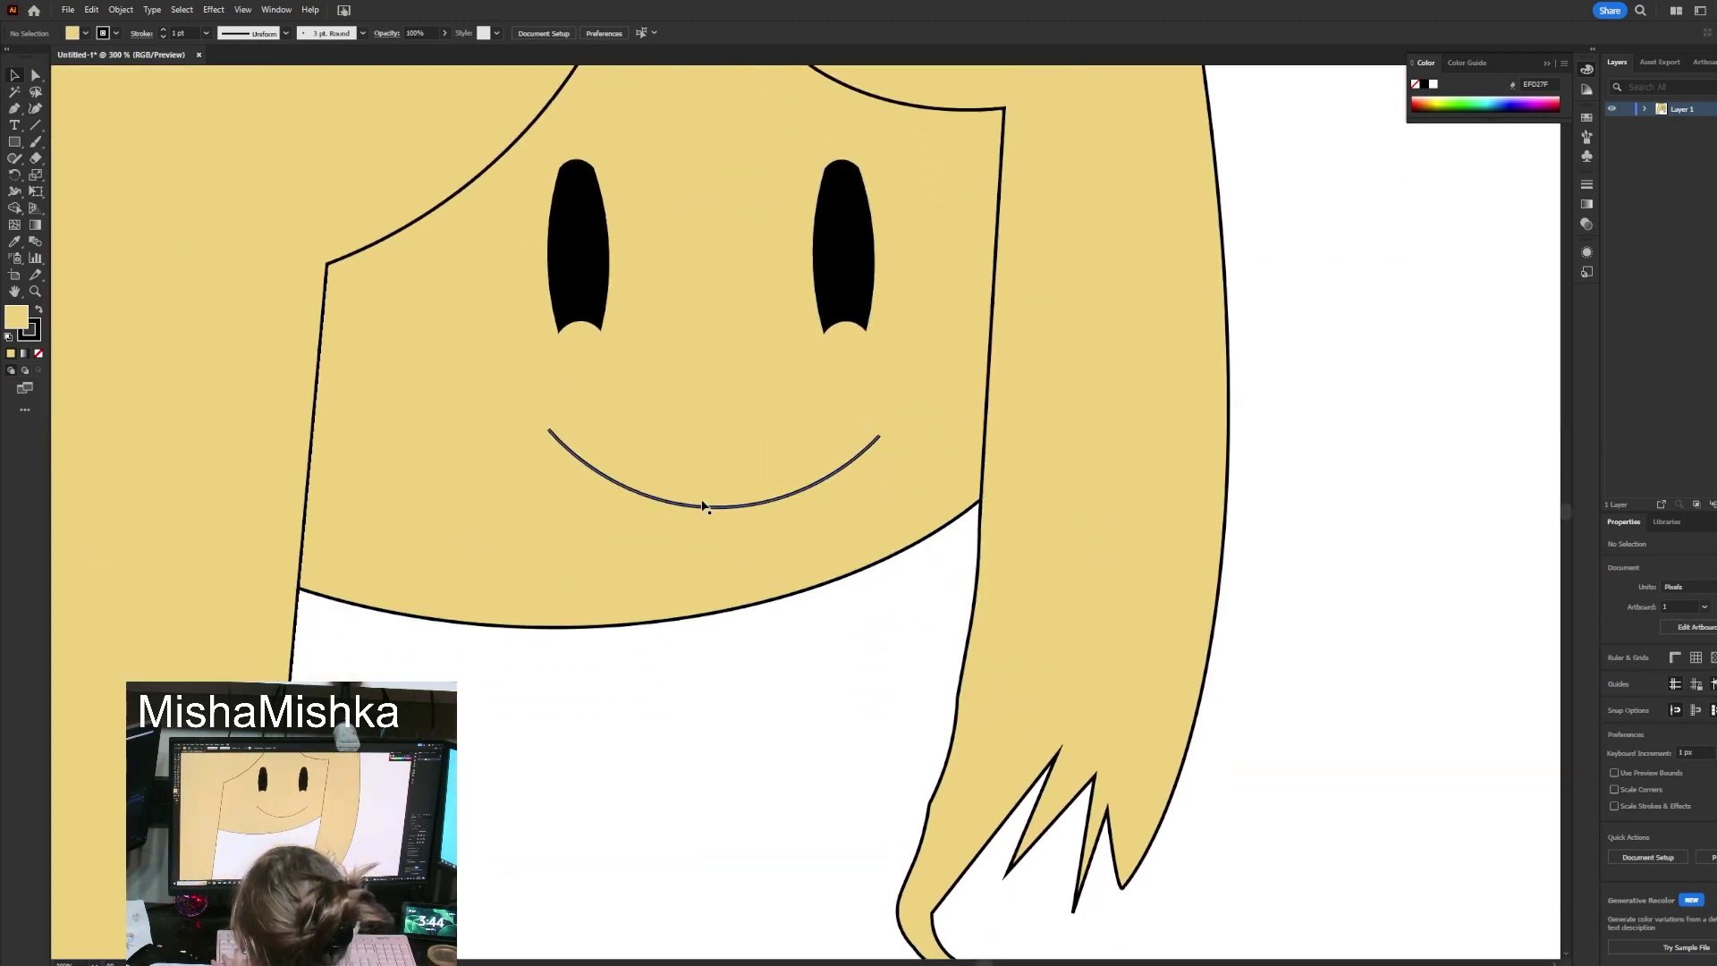
{"action": "scroll", "coordinate": [943, 429], "scroll_direction": "down", "scroll_amount": 3}
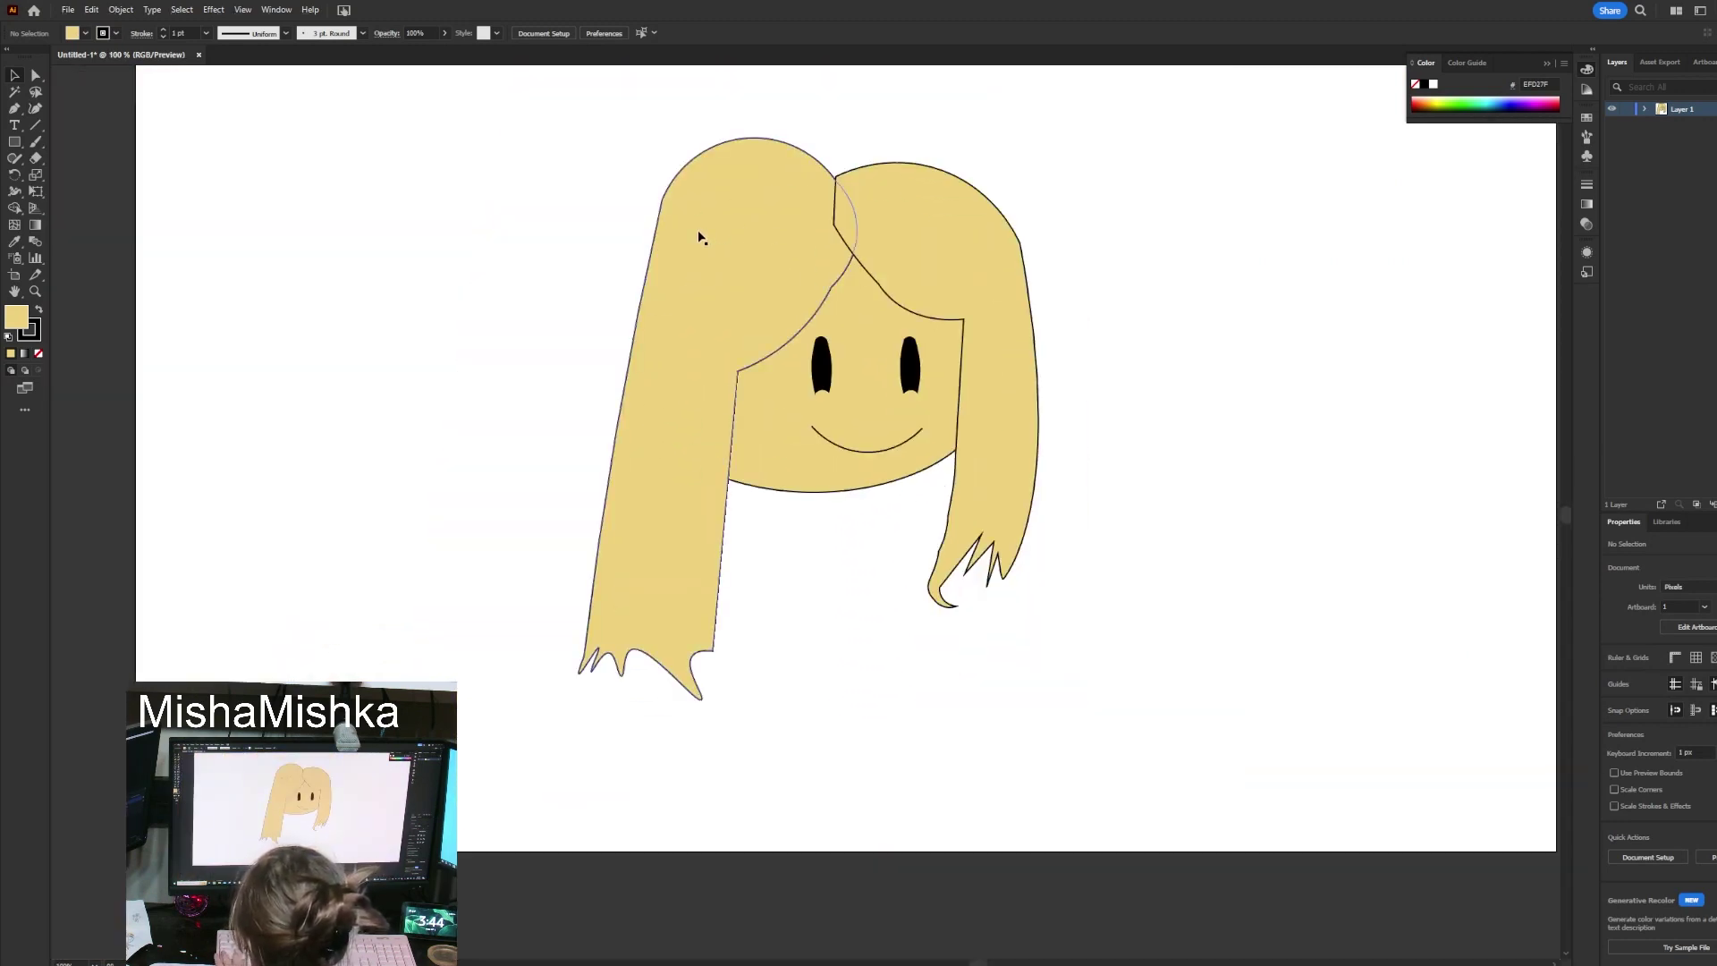
Draw a closed four-sided neck about 34 px wide and 47 px tall, overlapping the chin, with the Pen tool.
{"action": "scroll", "coordinate": [845, 483], "scroll_direction": "up", "scroll_amount": 3}
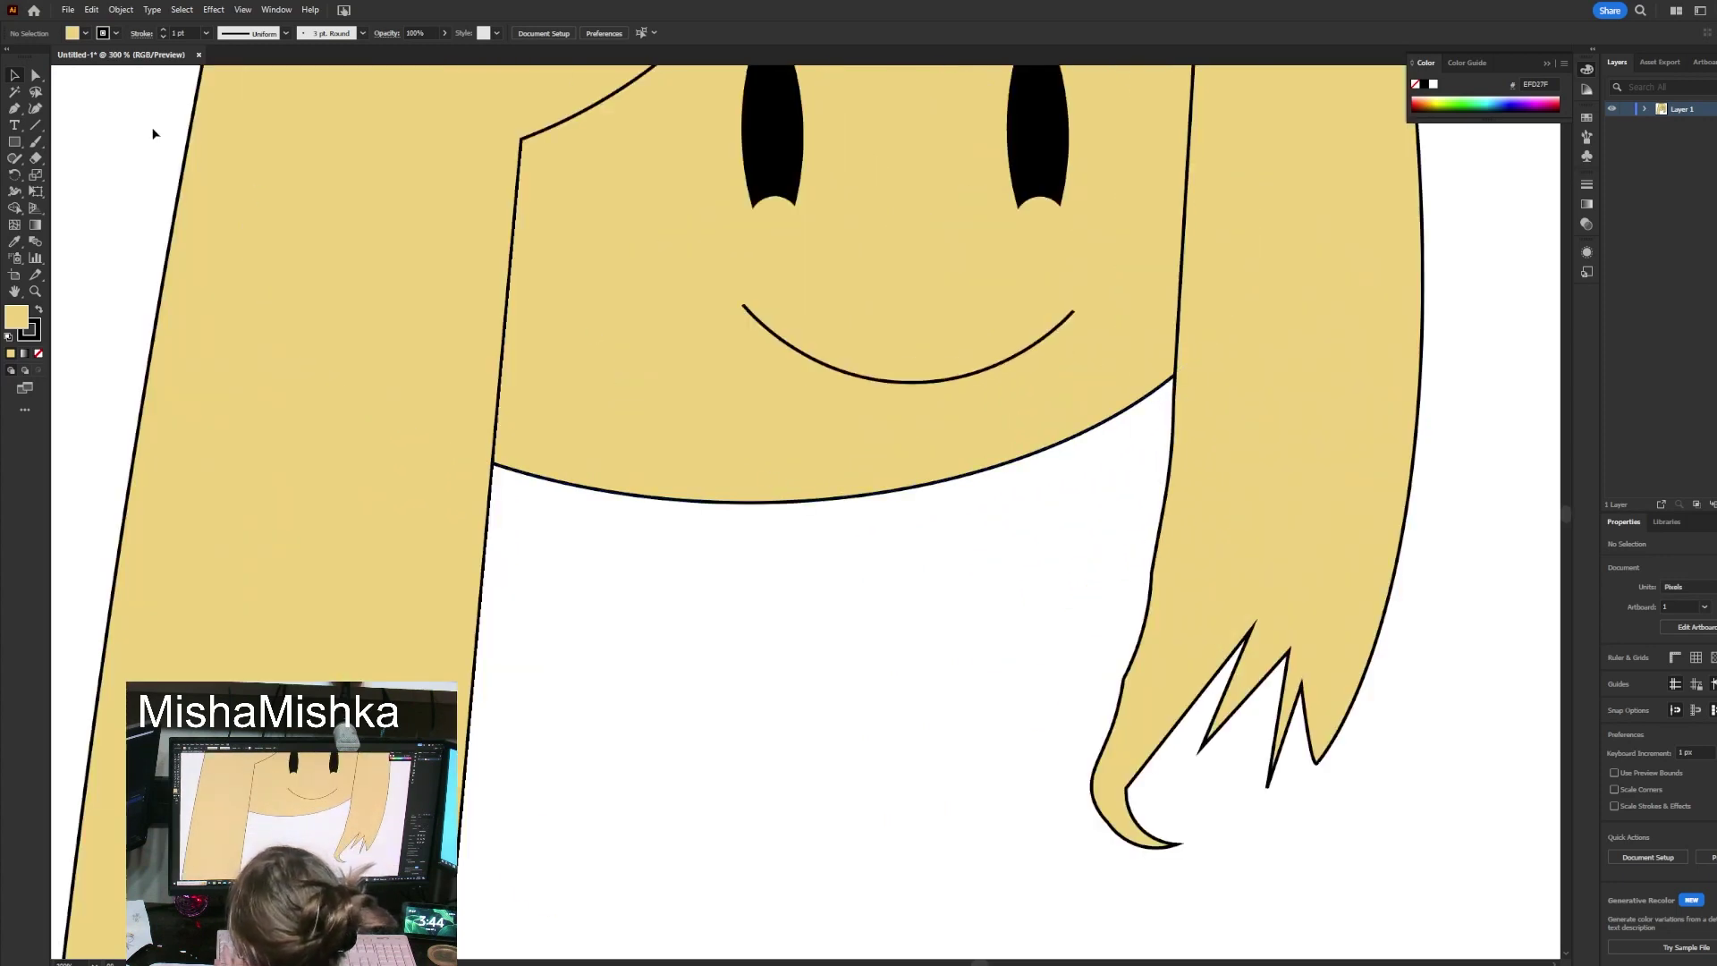
{"action": "left_click", "coordinate": [15, 109]}
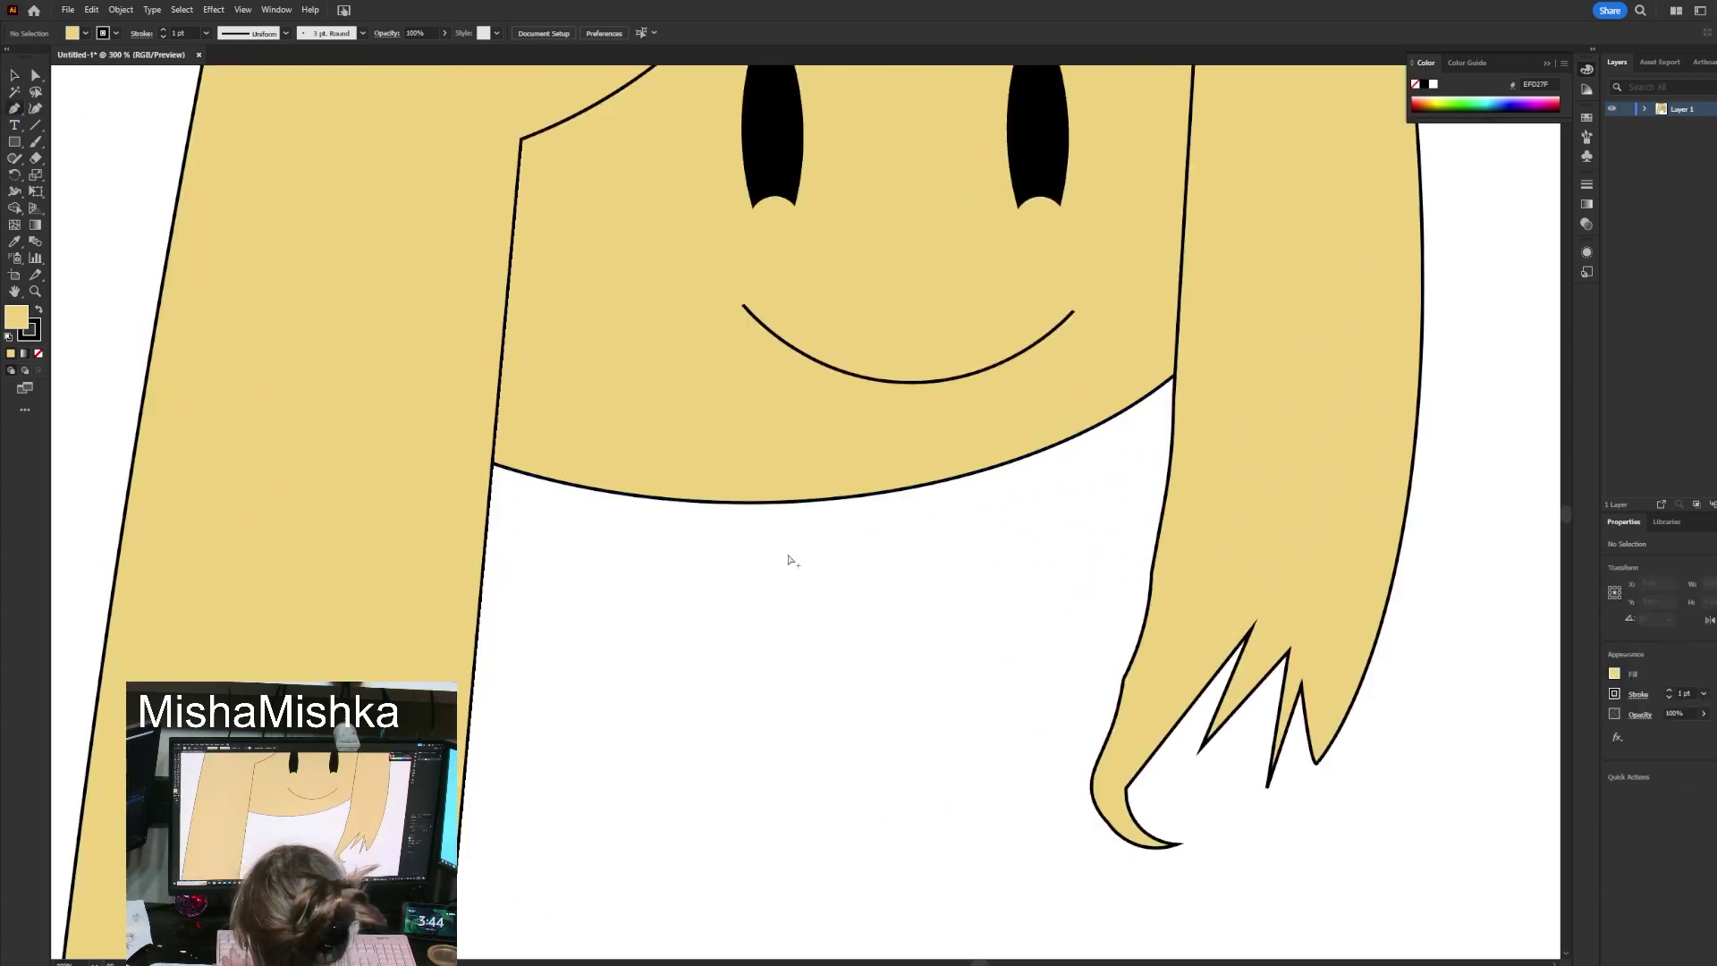
{"action": "left_click", "coordinate": [748, 595]}
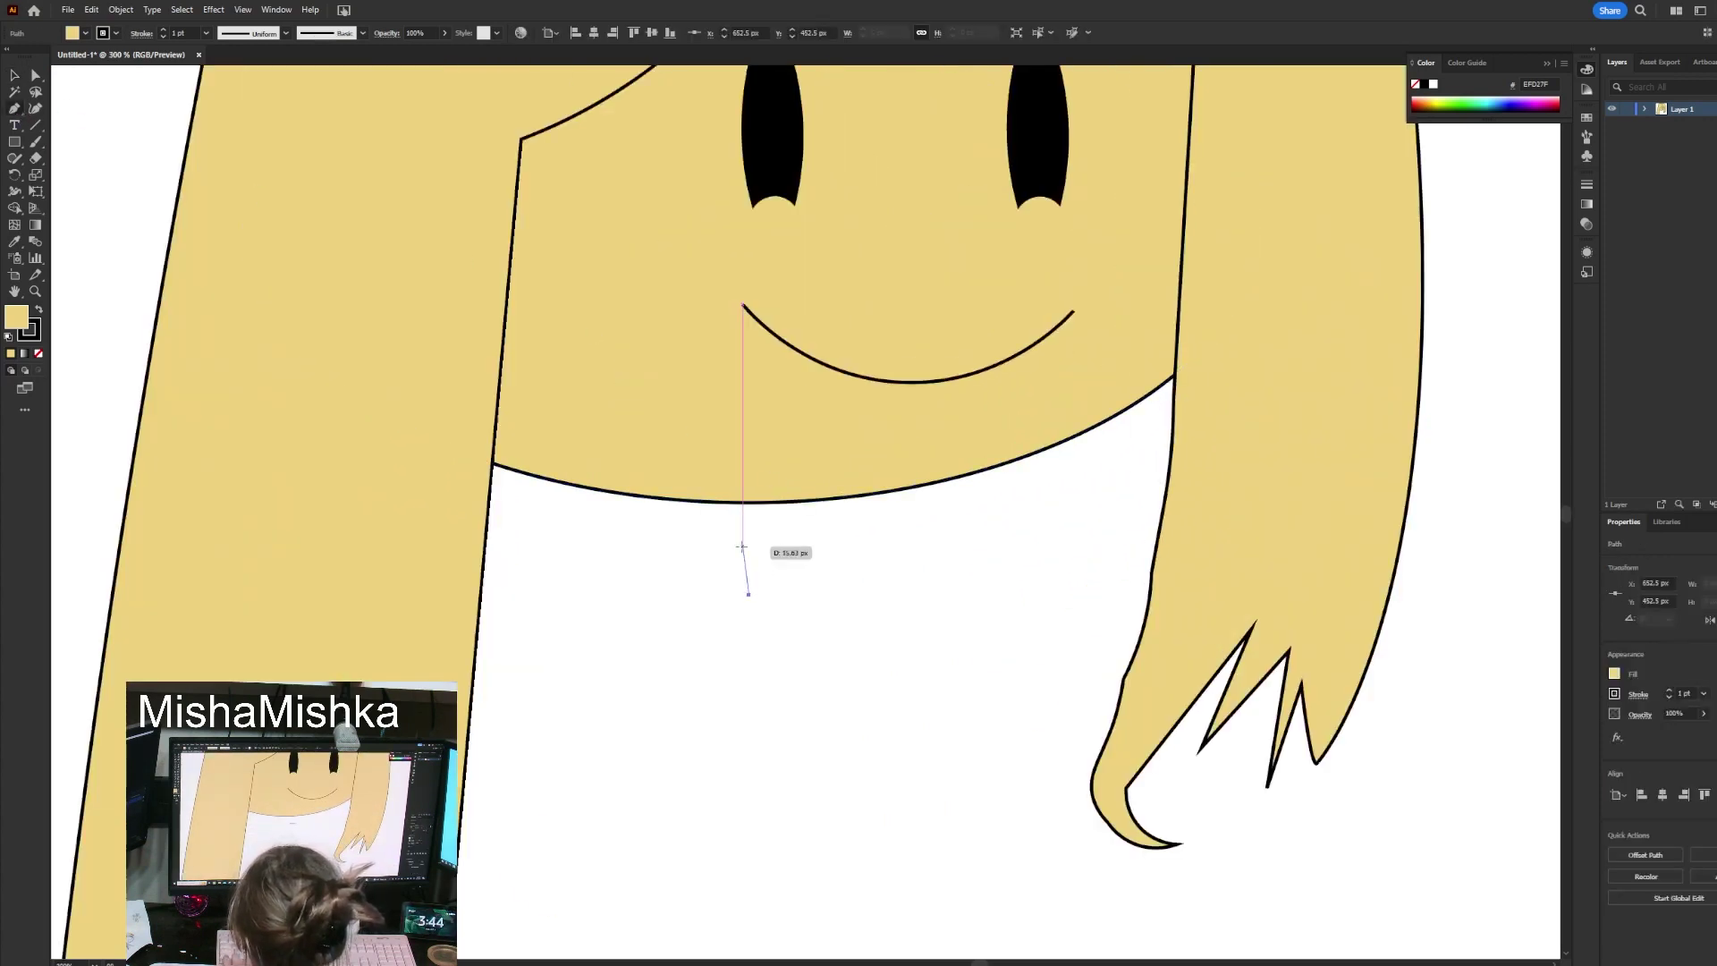
{"action": "left_click", "coordinate": [749, 461]}
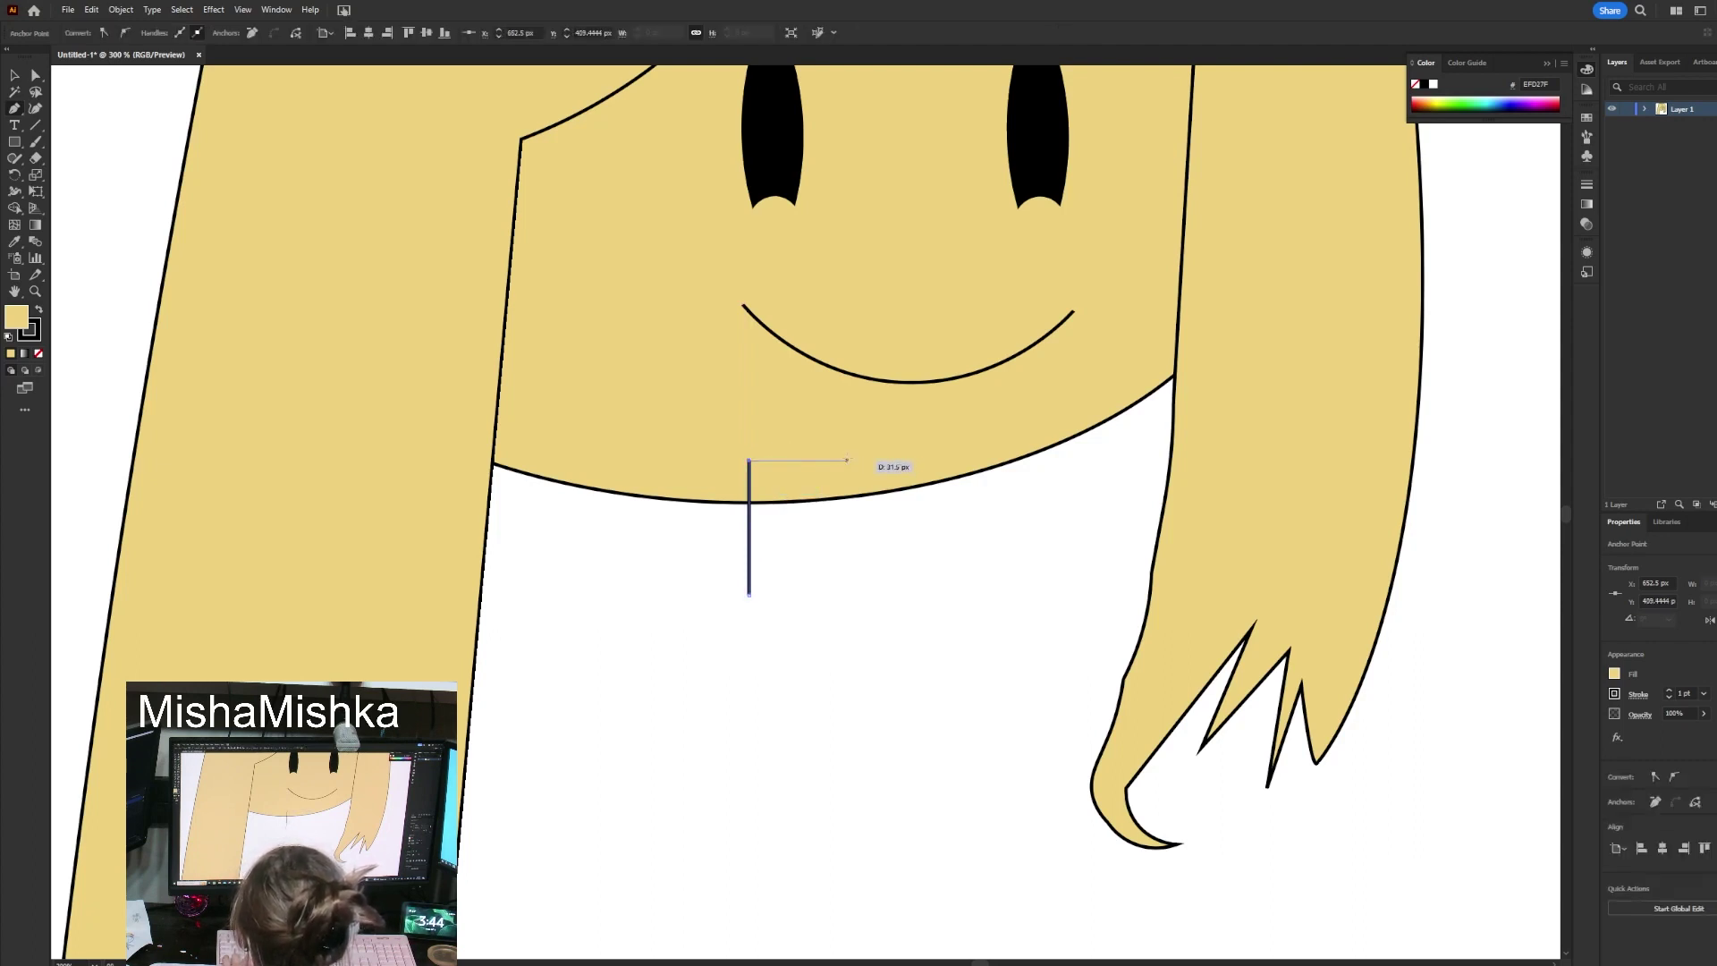
{"action": "left_click", "coordinate": [850, 455]}
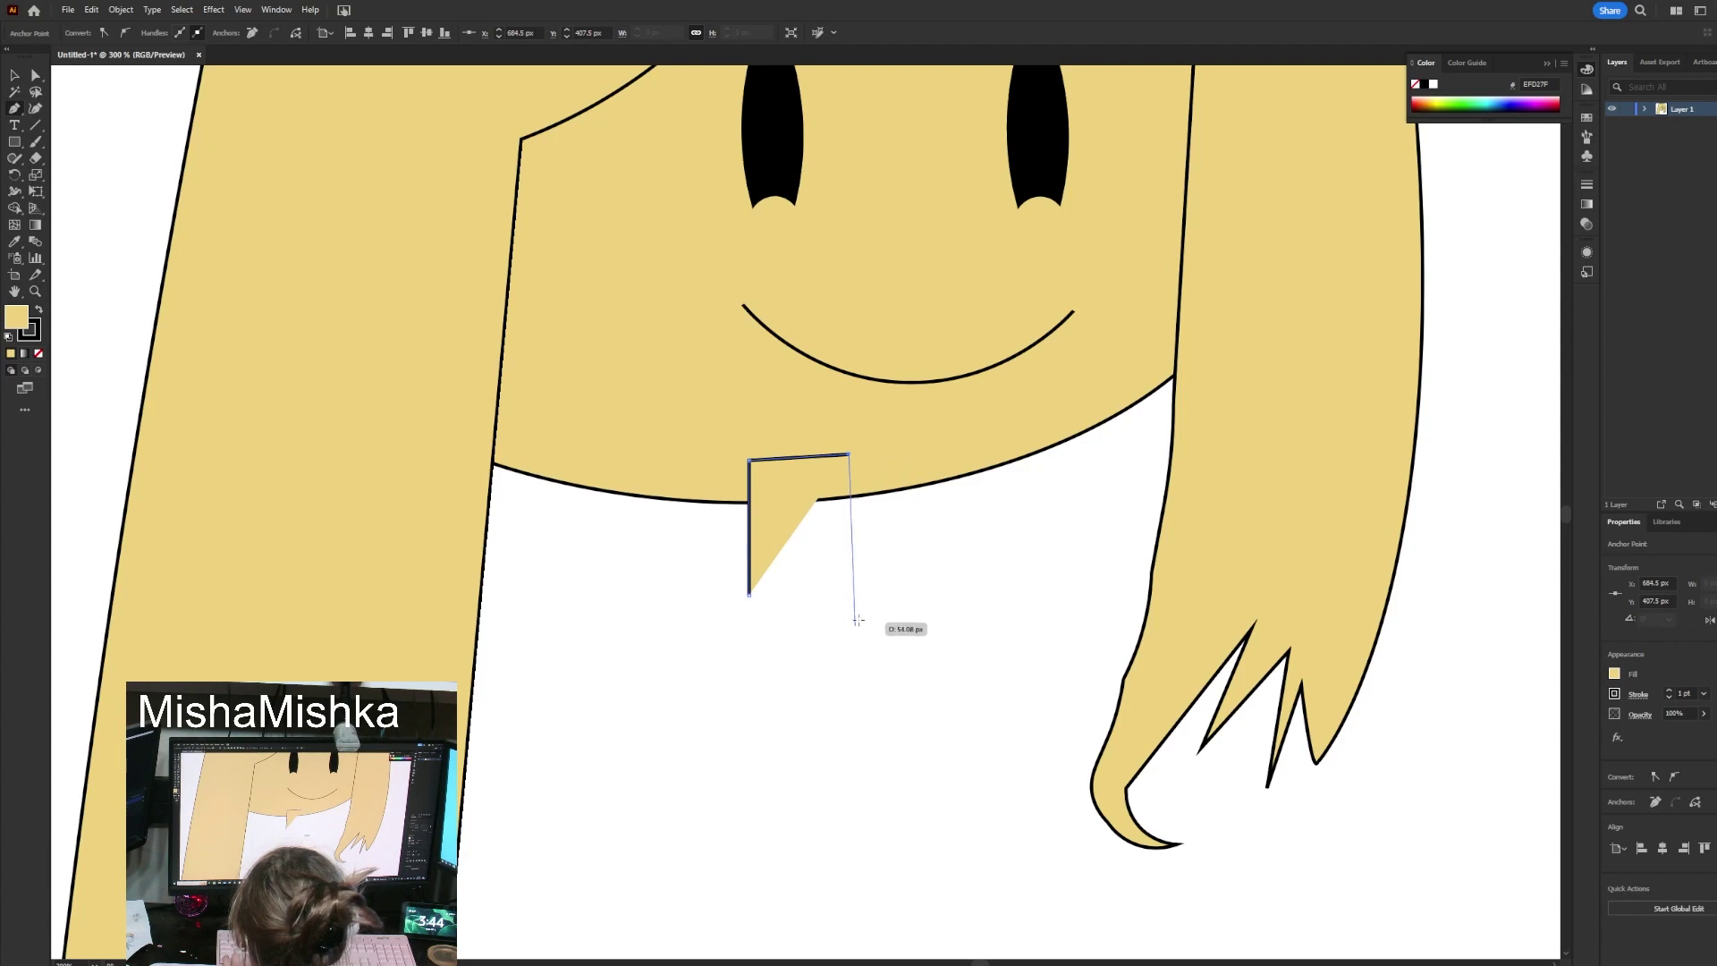
{"action": "left_click", "coordinate": [853, 601]}
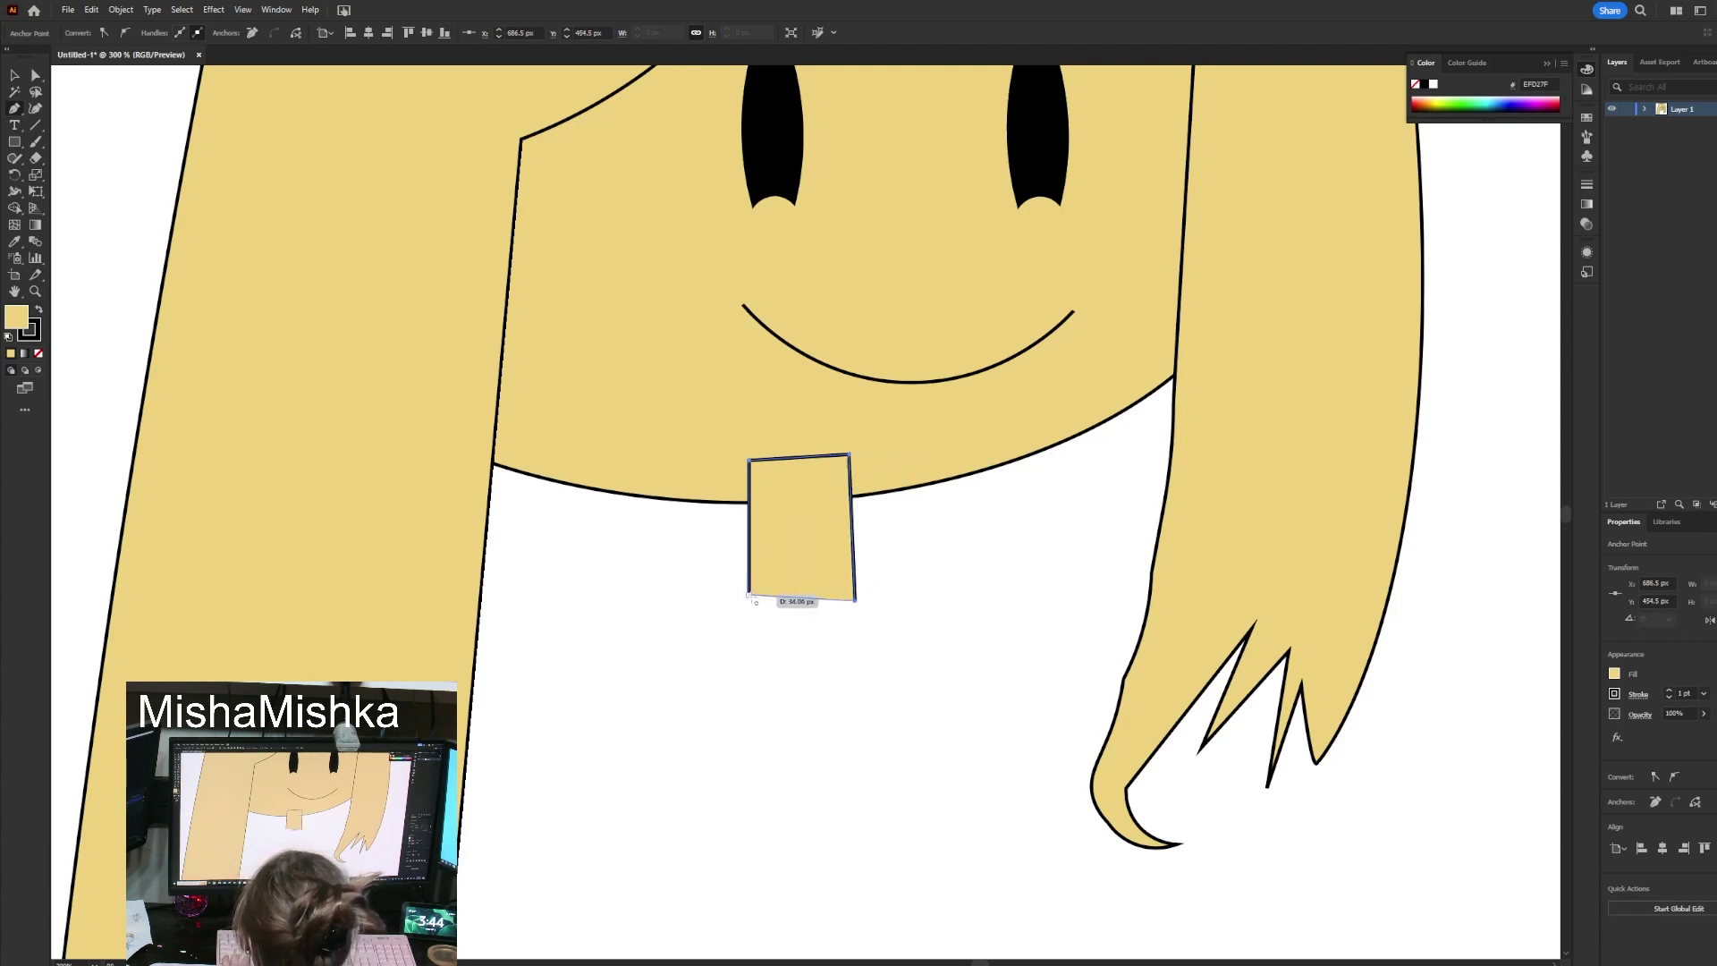
{"action": "left_click", "coordinate": [754, 592]}
Send the neck to the back so it sits behind the head, and adjust its position slightly under the chin.
{"action": "key", "text": "v"}
{"action": "mouse_move", "coordinate": [824, 541]}
{"action": "left_mouse_down"}
{"action": "mouse_move", "coordinate": [843, 560]}
{"action": "mouse_move", "coordinate": [832, 548]}
{"action": "left_mouse_up"}
{"action": "right_click", "coordinate": [831, 544]}
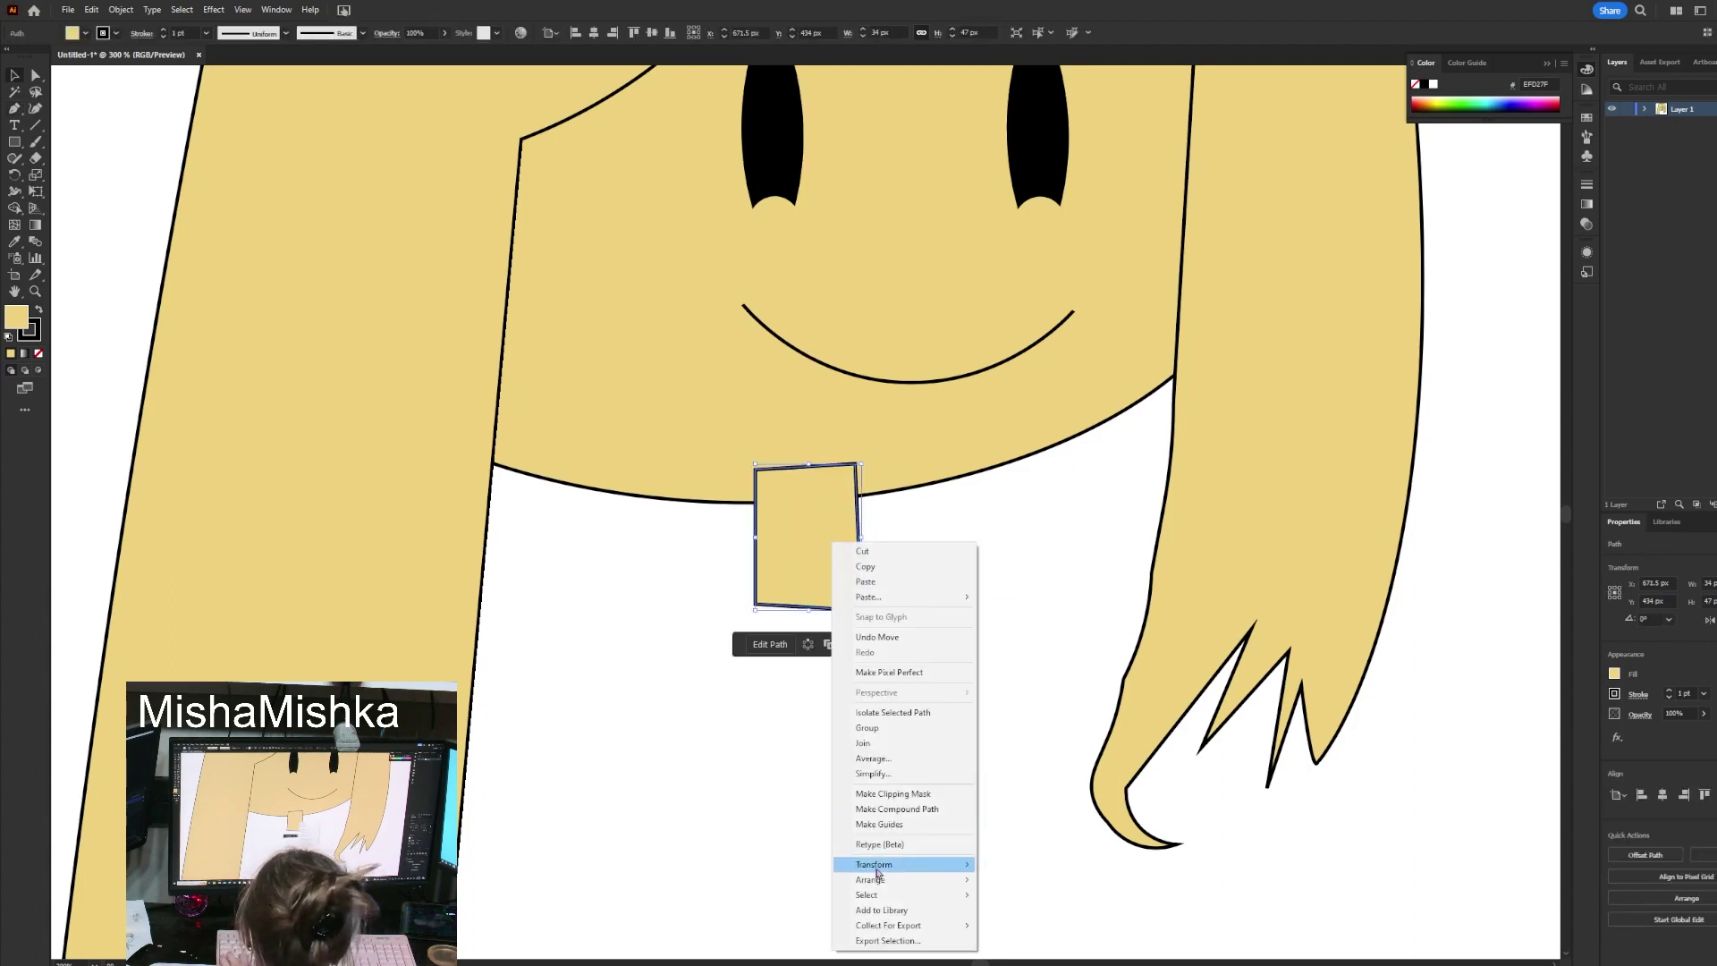
{"action": "mouse_move", "coordinate": [880, 881]}
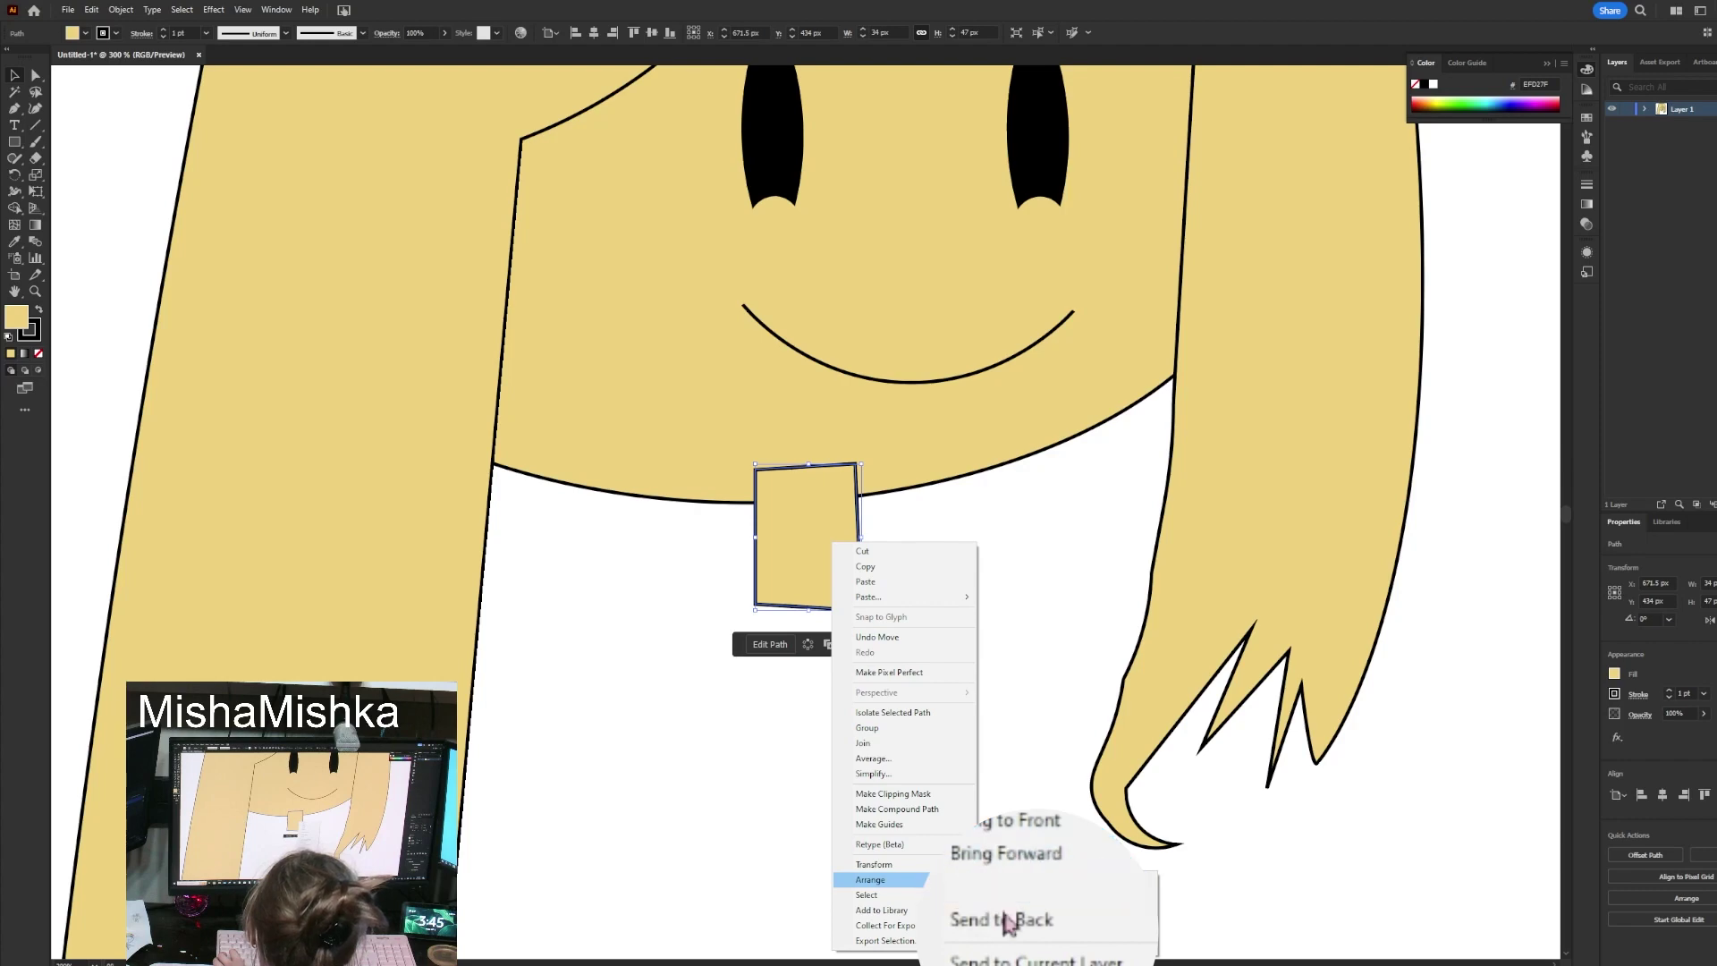
{"action": "left_click", "coordinate": [1029, 930]}
{"action": "left_click_drag", "start_coordinate": [821, 539], "coordinate": [817, 553]}
{"action": "left_click", "coordinate": [989, 578]}
Draw a closed five-point torso with the Pen tool, peaking at the neck's lower end and running along the left hair's inner edge.
{"action": "scroll", "coordinate": [800, 497], "scroll_direction": "down", "scroll_amount": 3}
{"action": "scroll", "coordinate": [813, 537], "scroll_direction": "up", "scroll_amount": 2}
{"action": "scroll", "coordinate": [814, 537], "scroll_direction": "up", "scroll_amount": 2}
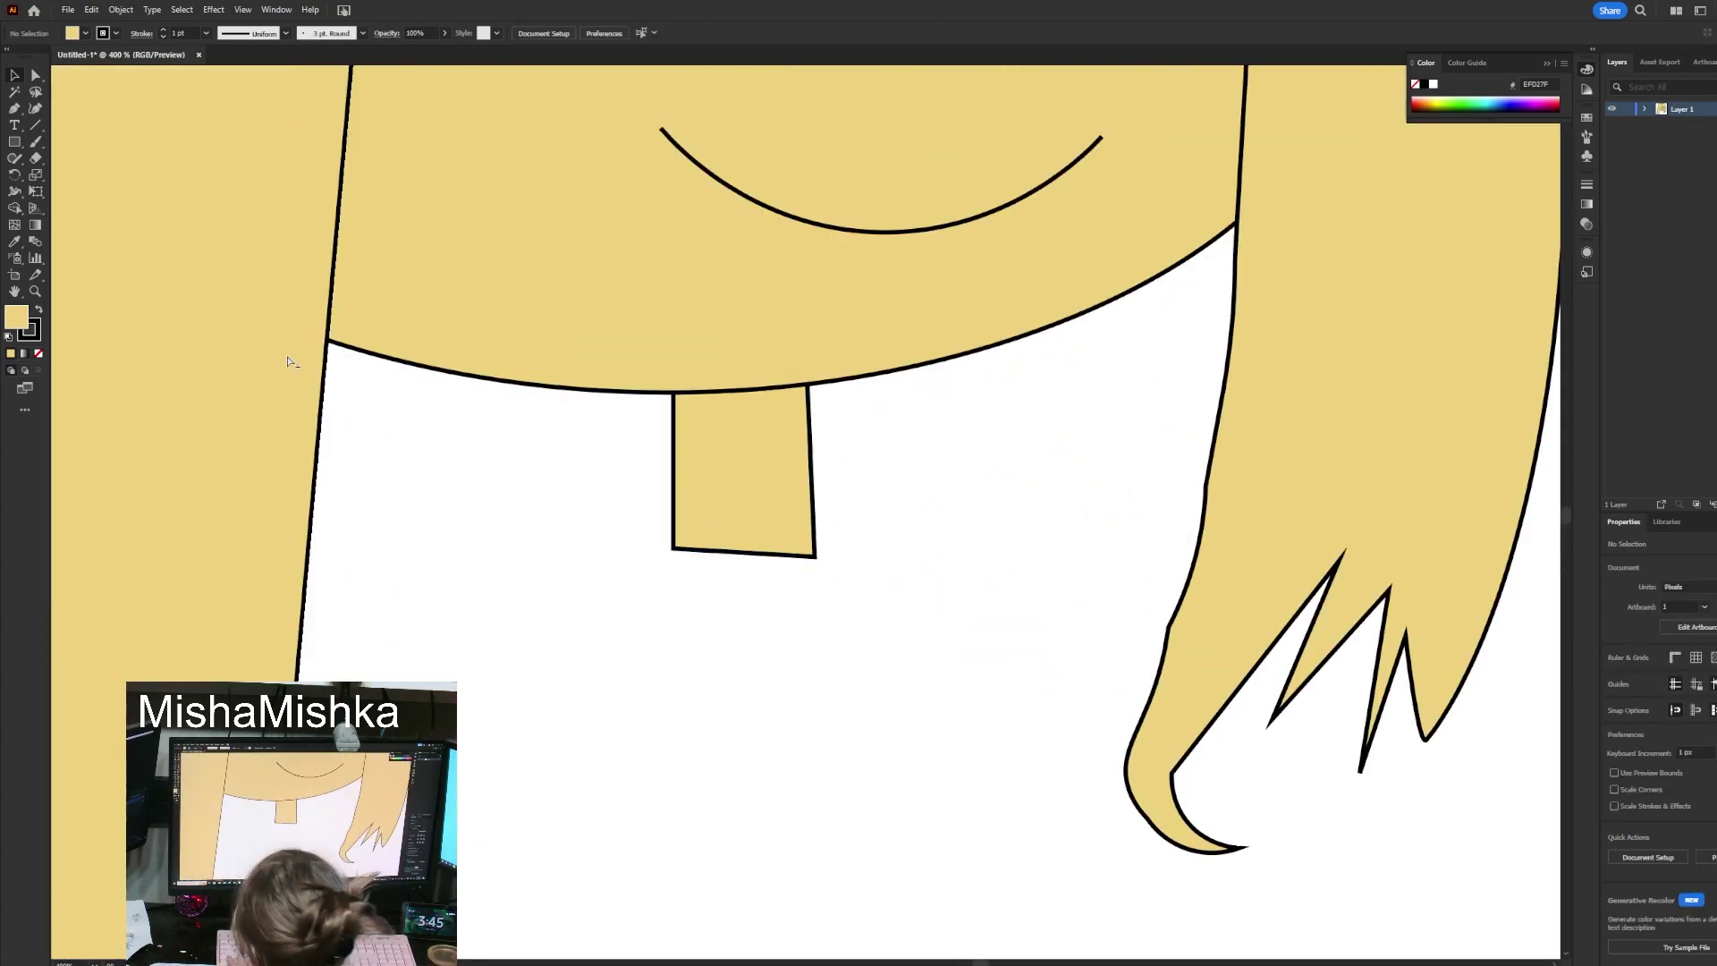
{"action": "left_click", "coordinate": [15, 110]}
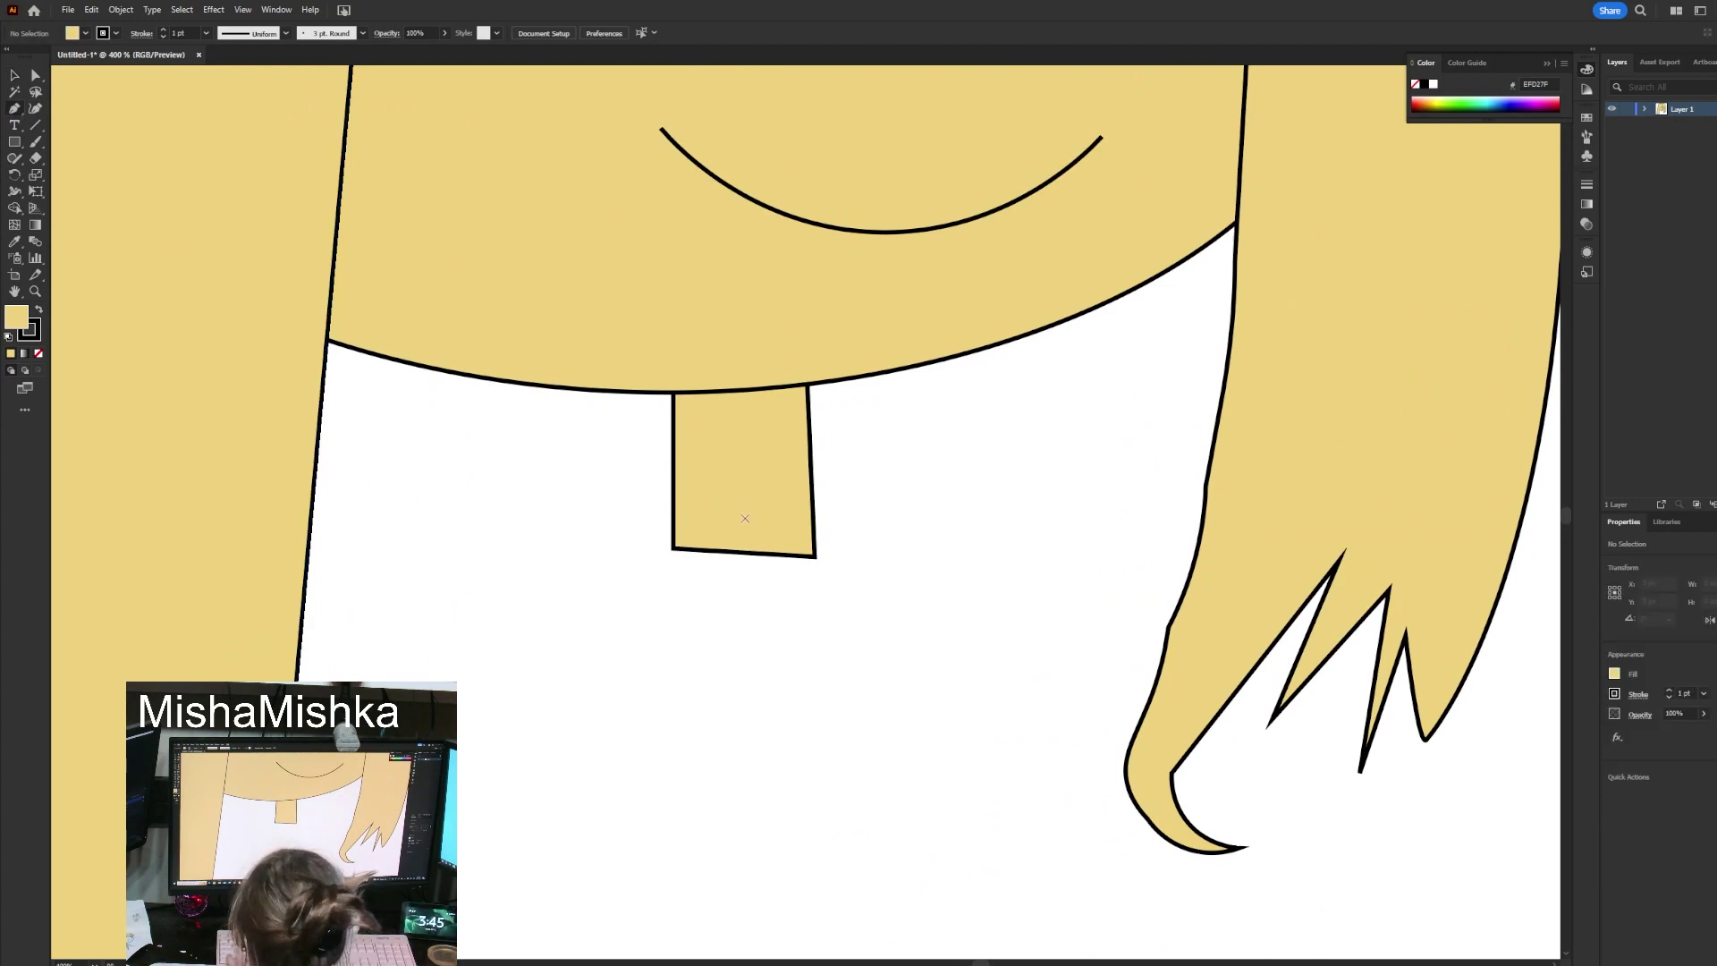
{"action": "left_click", "coordinate": [743, 515]}
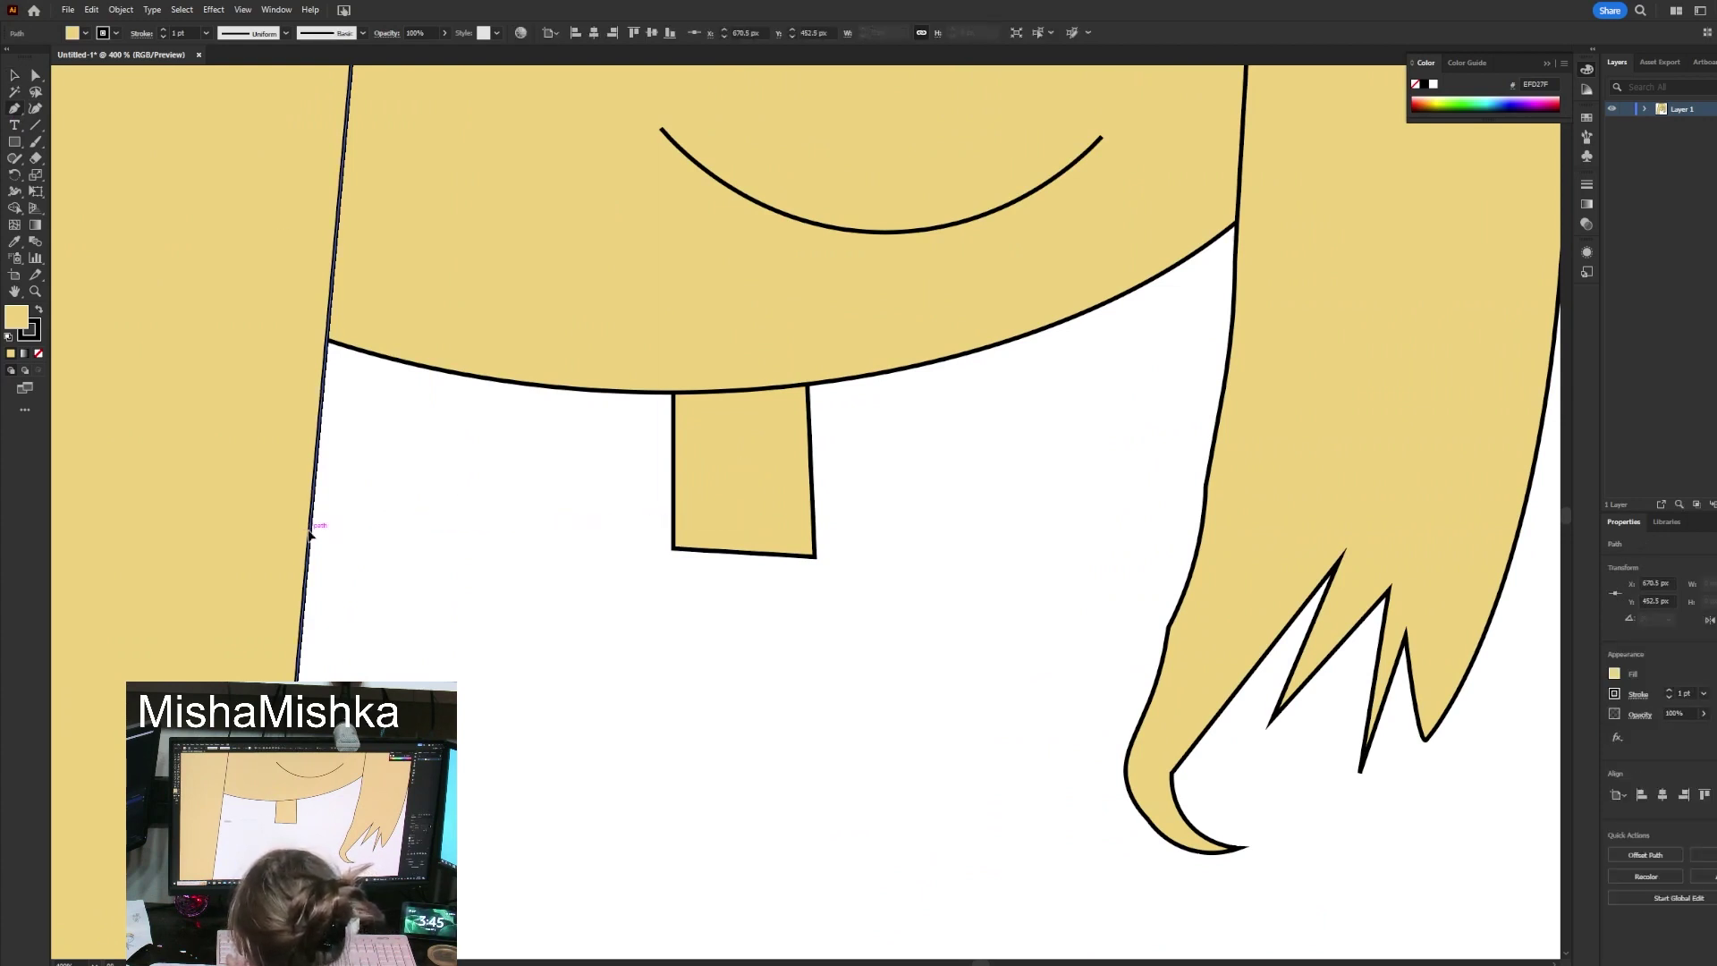
{"action": "left_click", "coordinate": [310, 529]}
{"action": "scroll", "coordinate": [295, 590], "scroll_direction": "down", "scroll_amount": 5}
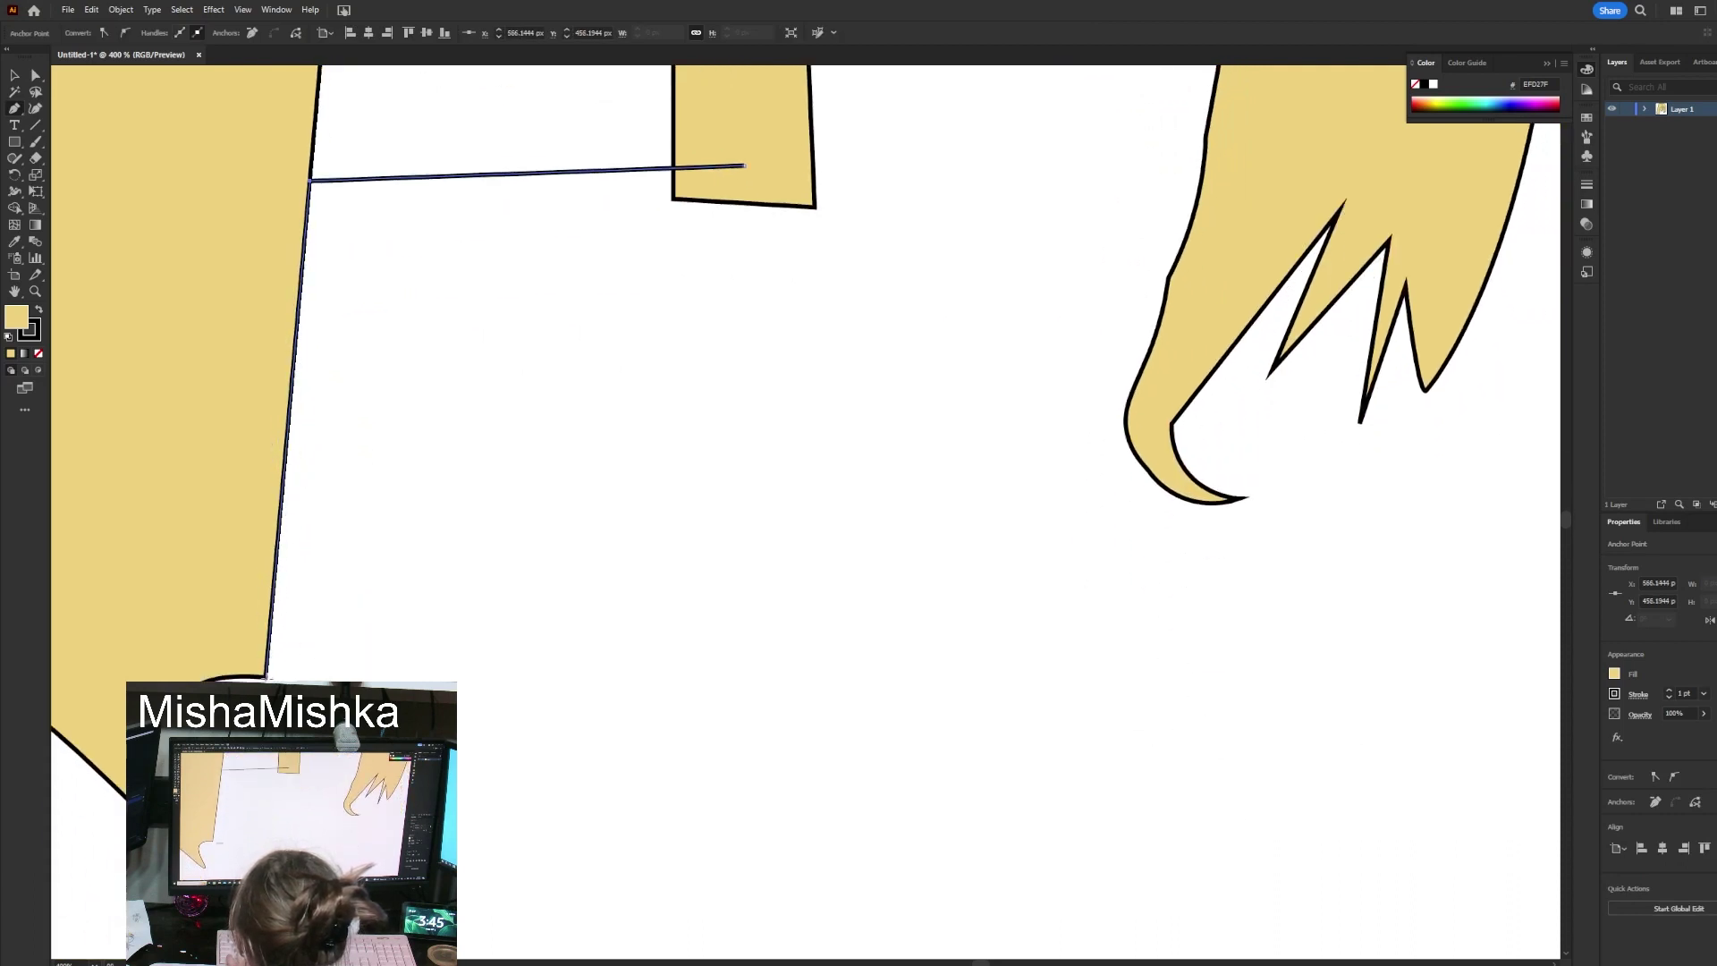
{"action": "left_click", "coordinate": [266, 672]}
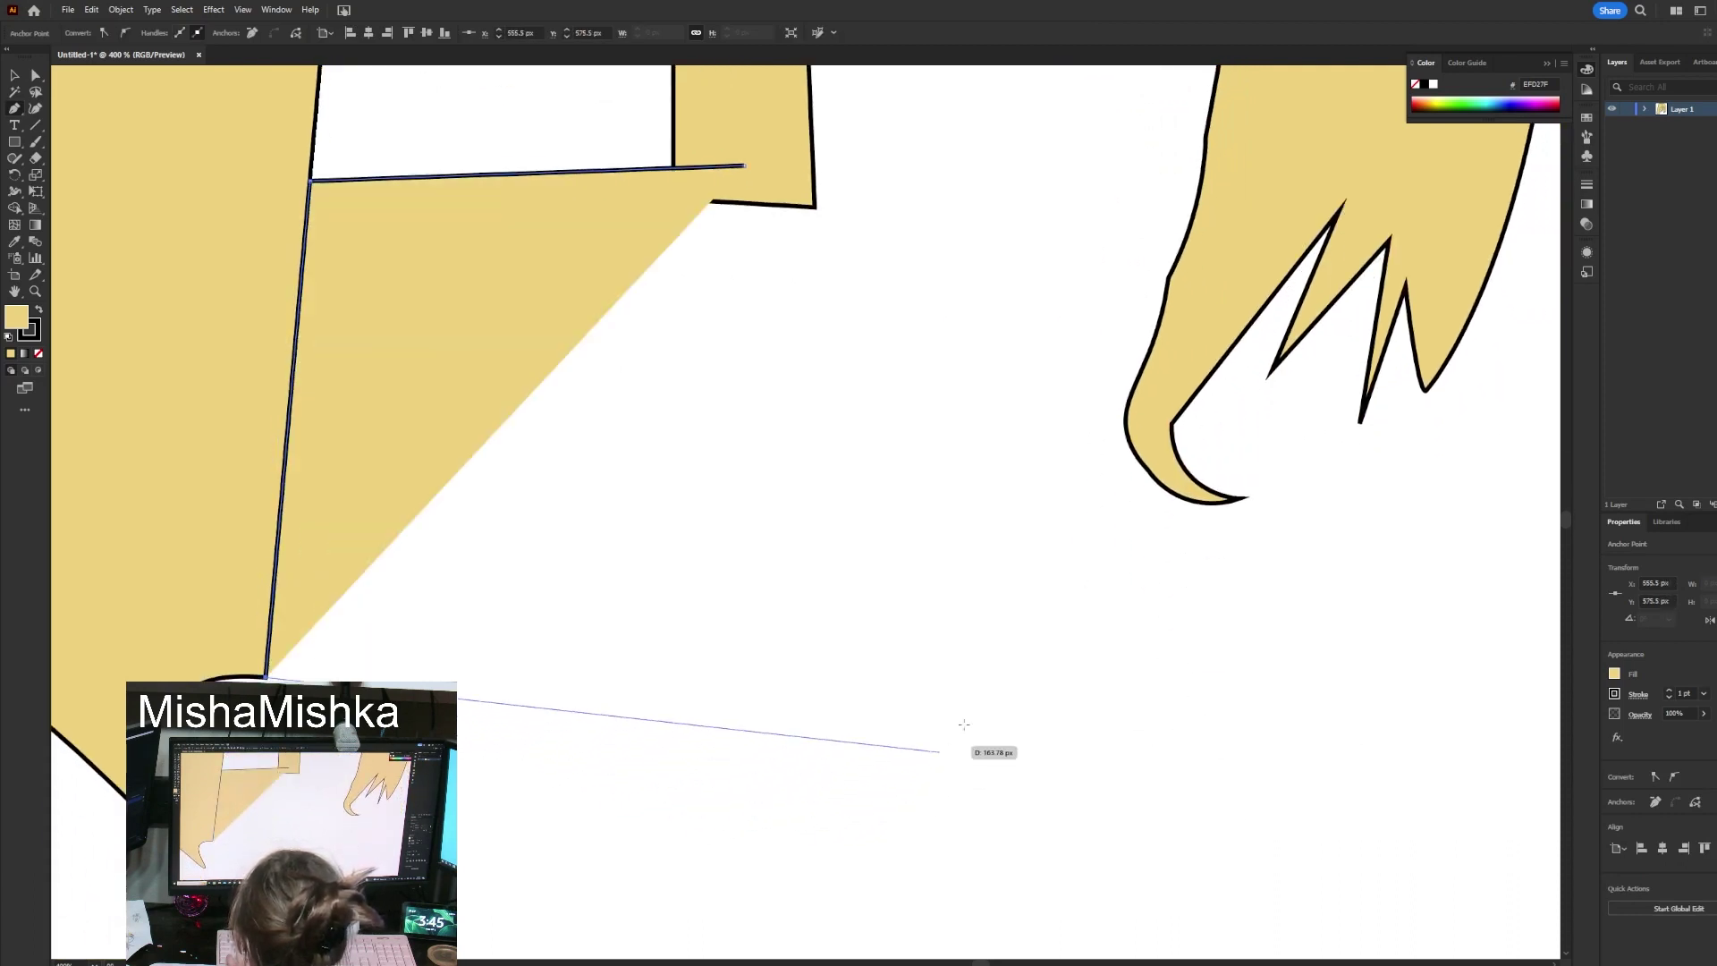
{"action": "left_click", "coordinate": [1091, 699]}
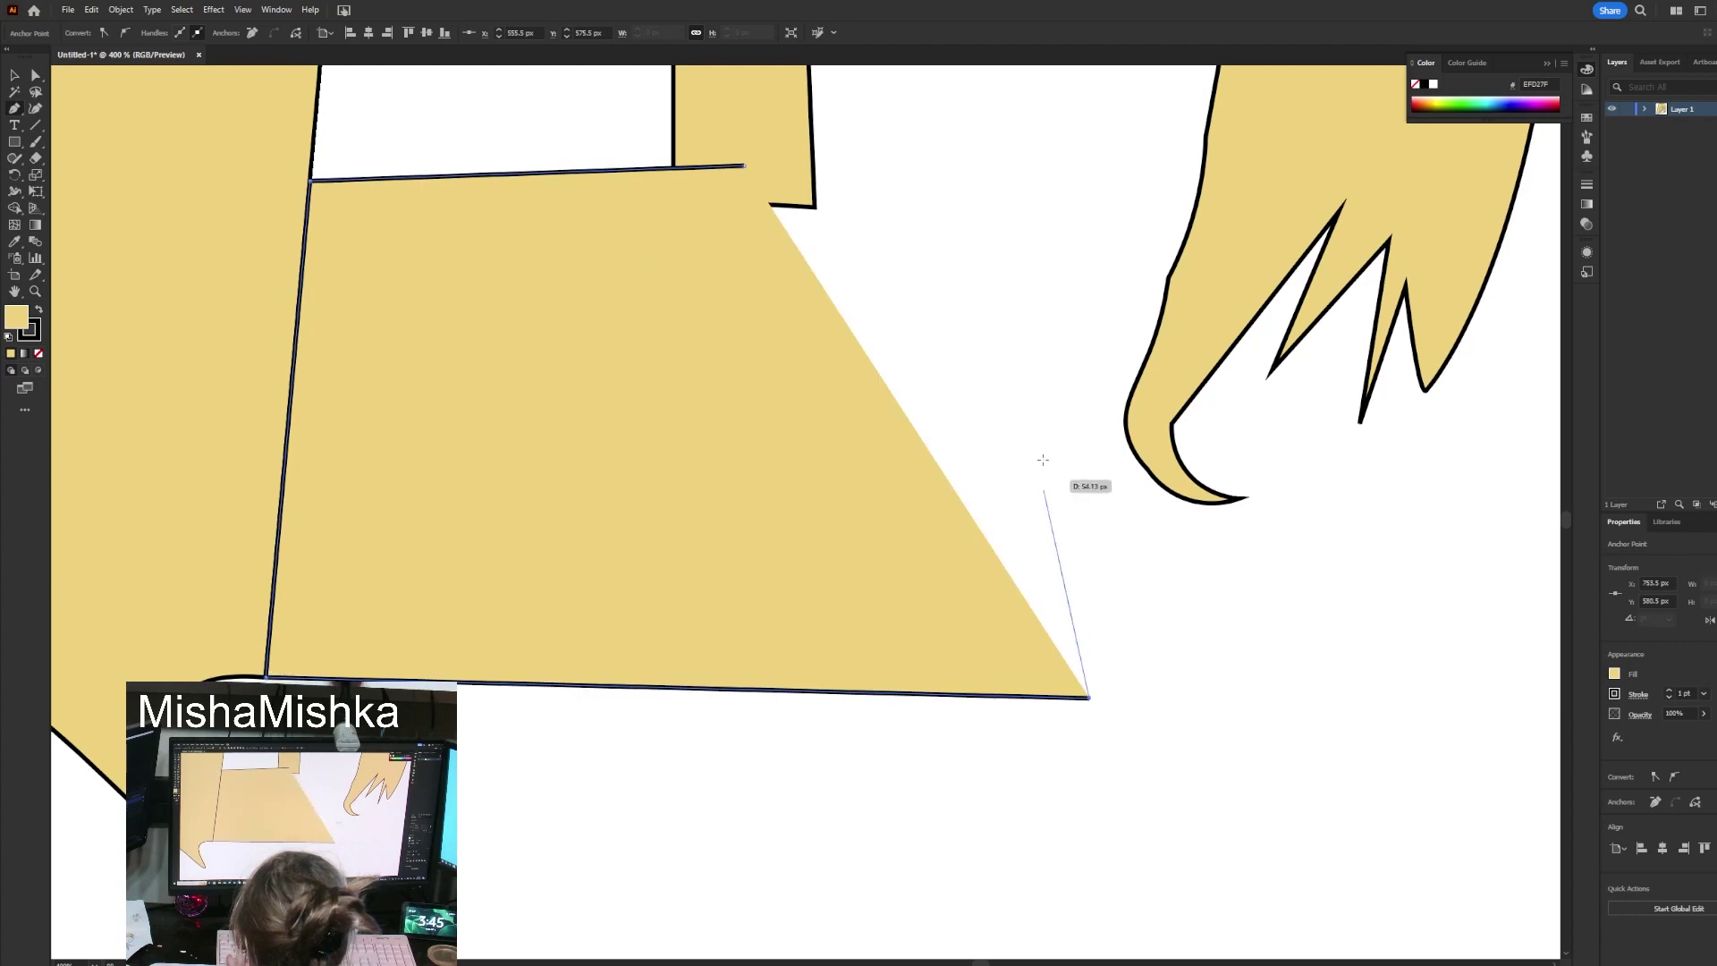
{"action": "left_click", "coordinate": [1130, 182]}
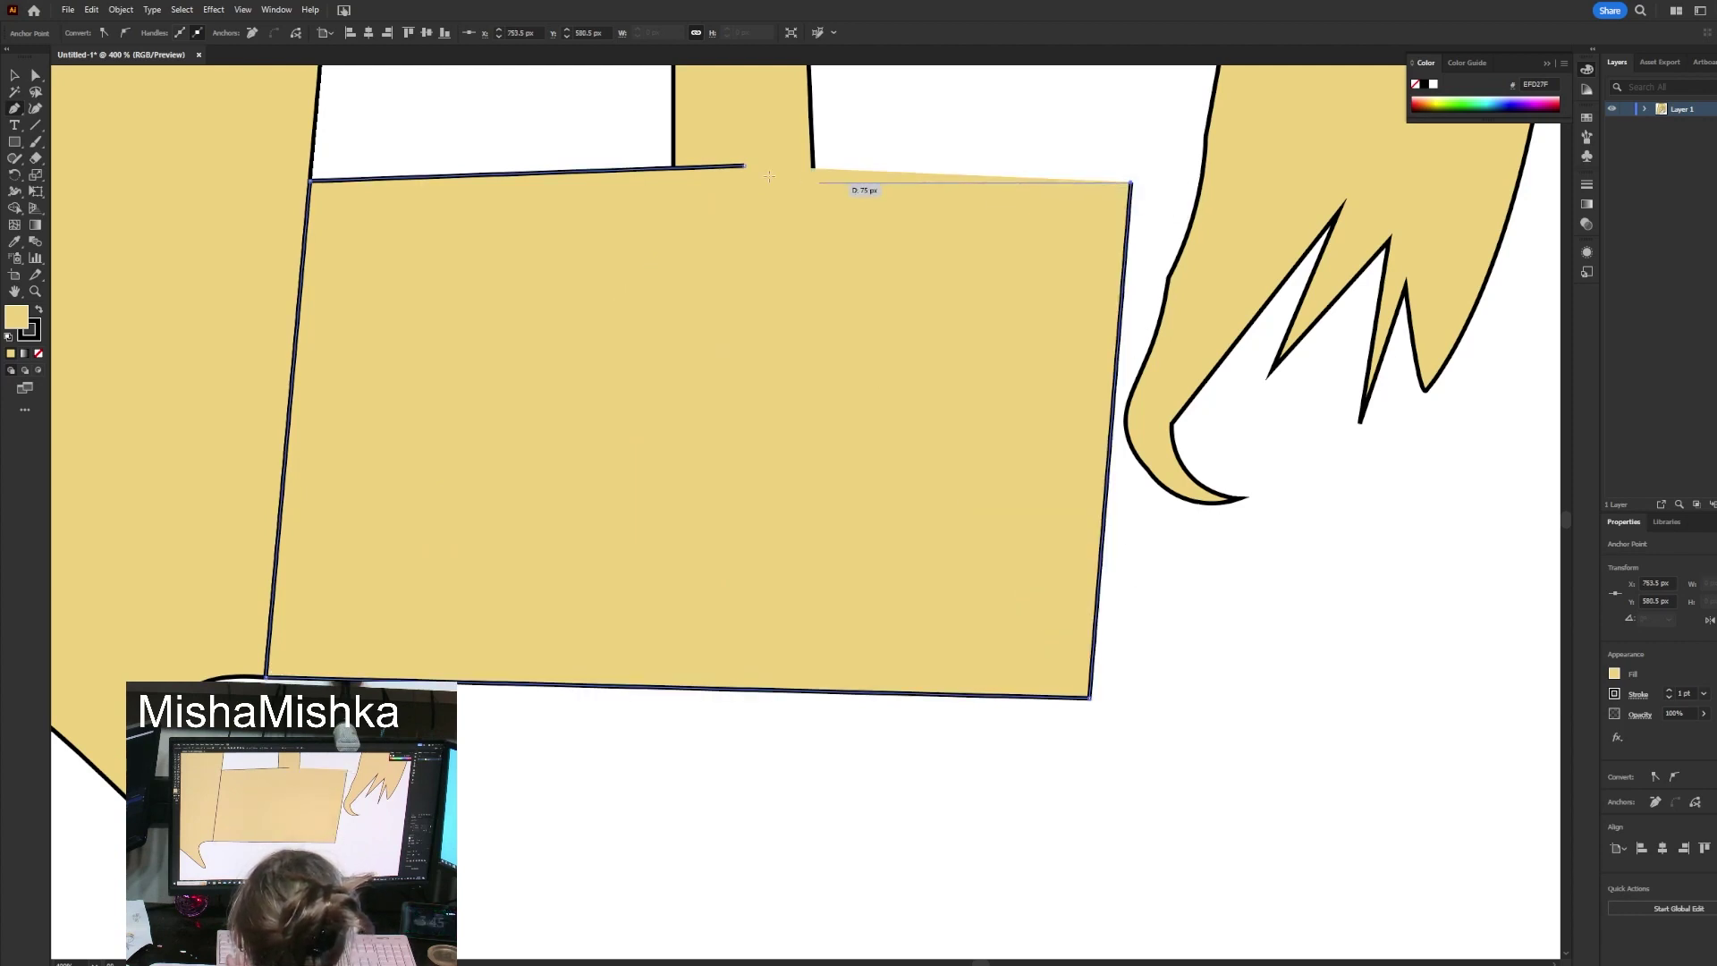
{"action": "left_click", "coordinate": [745, 164]}
{"action": "scroll", "coordinate": [728, 535], "scroll_direction": "up", "scroll_amount": 5}
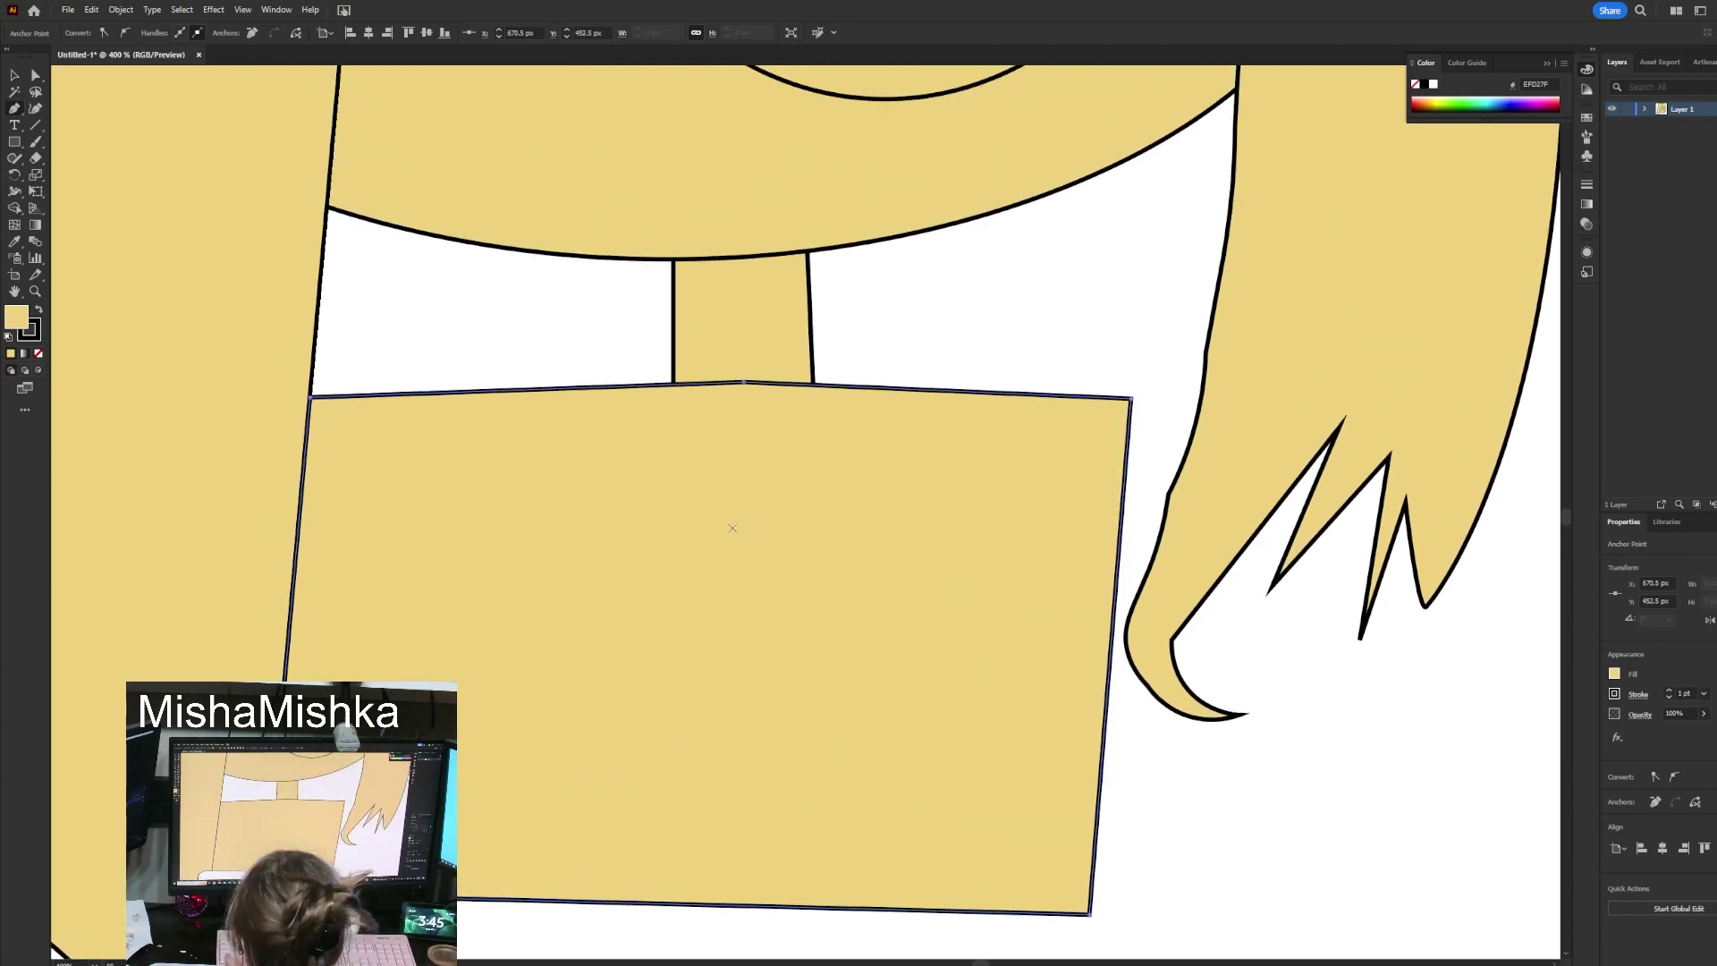
Send the torso to the back of the stacking order, behind the neck and hair.
{"action": "key", "text": "v"}
{"action": "right_click", "coordinate": [825, 490]}
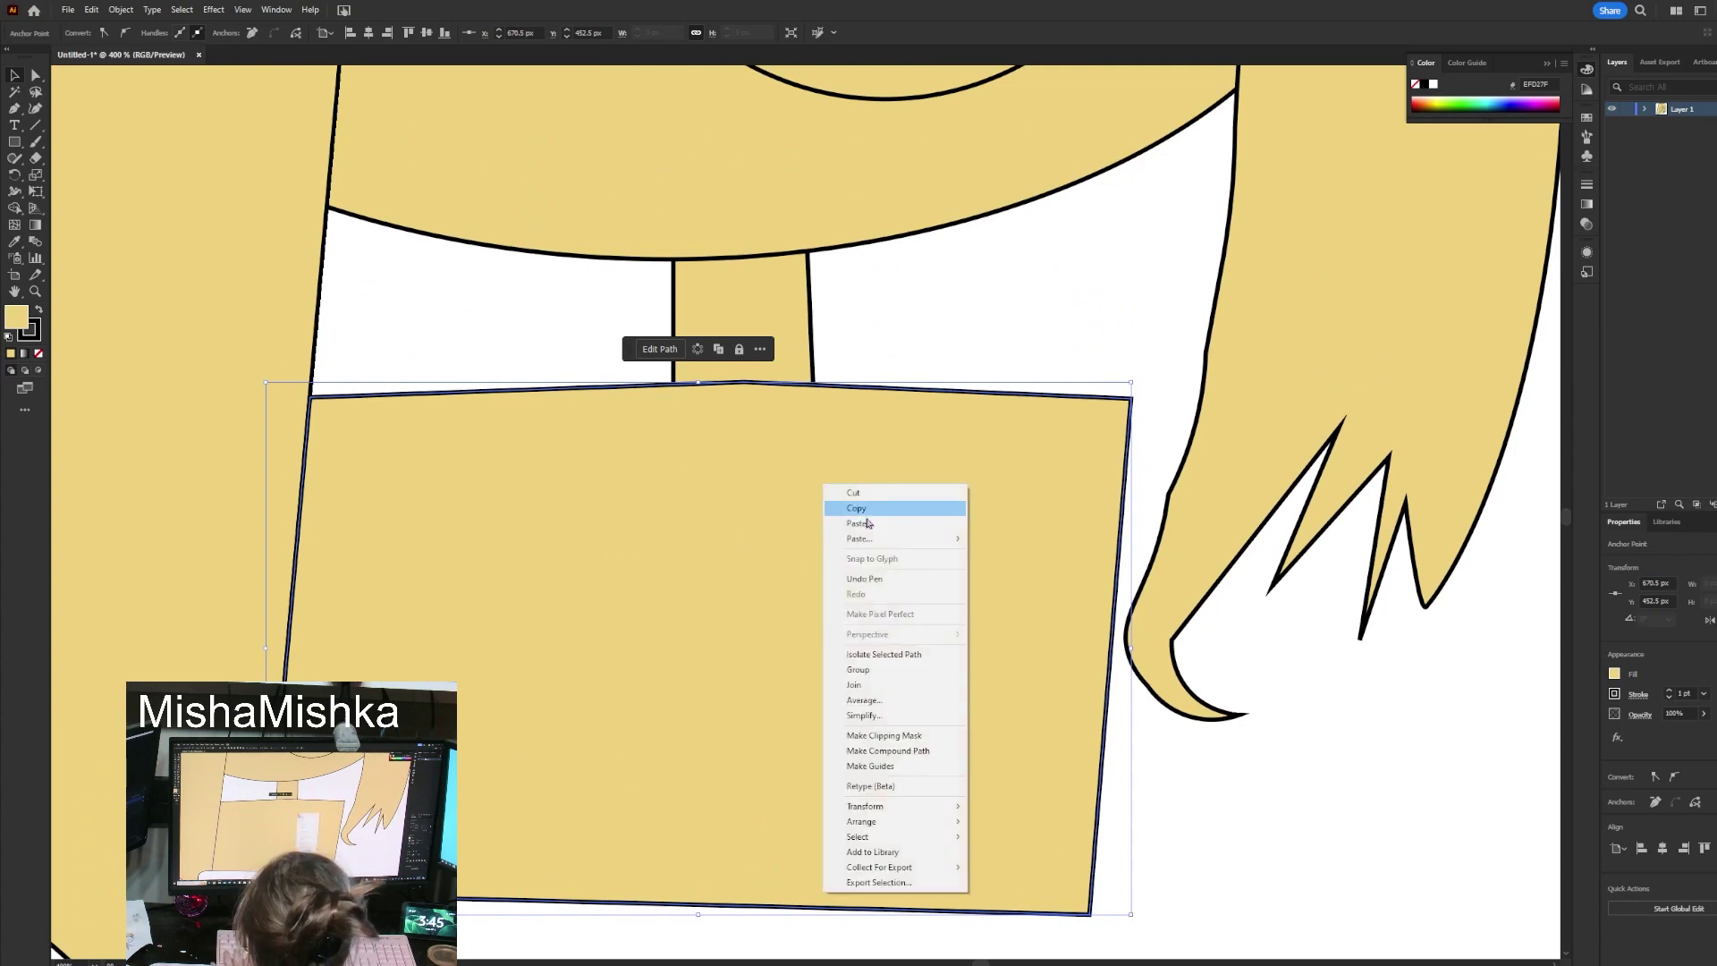
{"action": "mouse_move", "coordinate": [863, 821]}
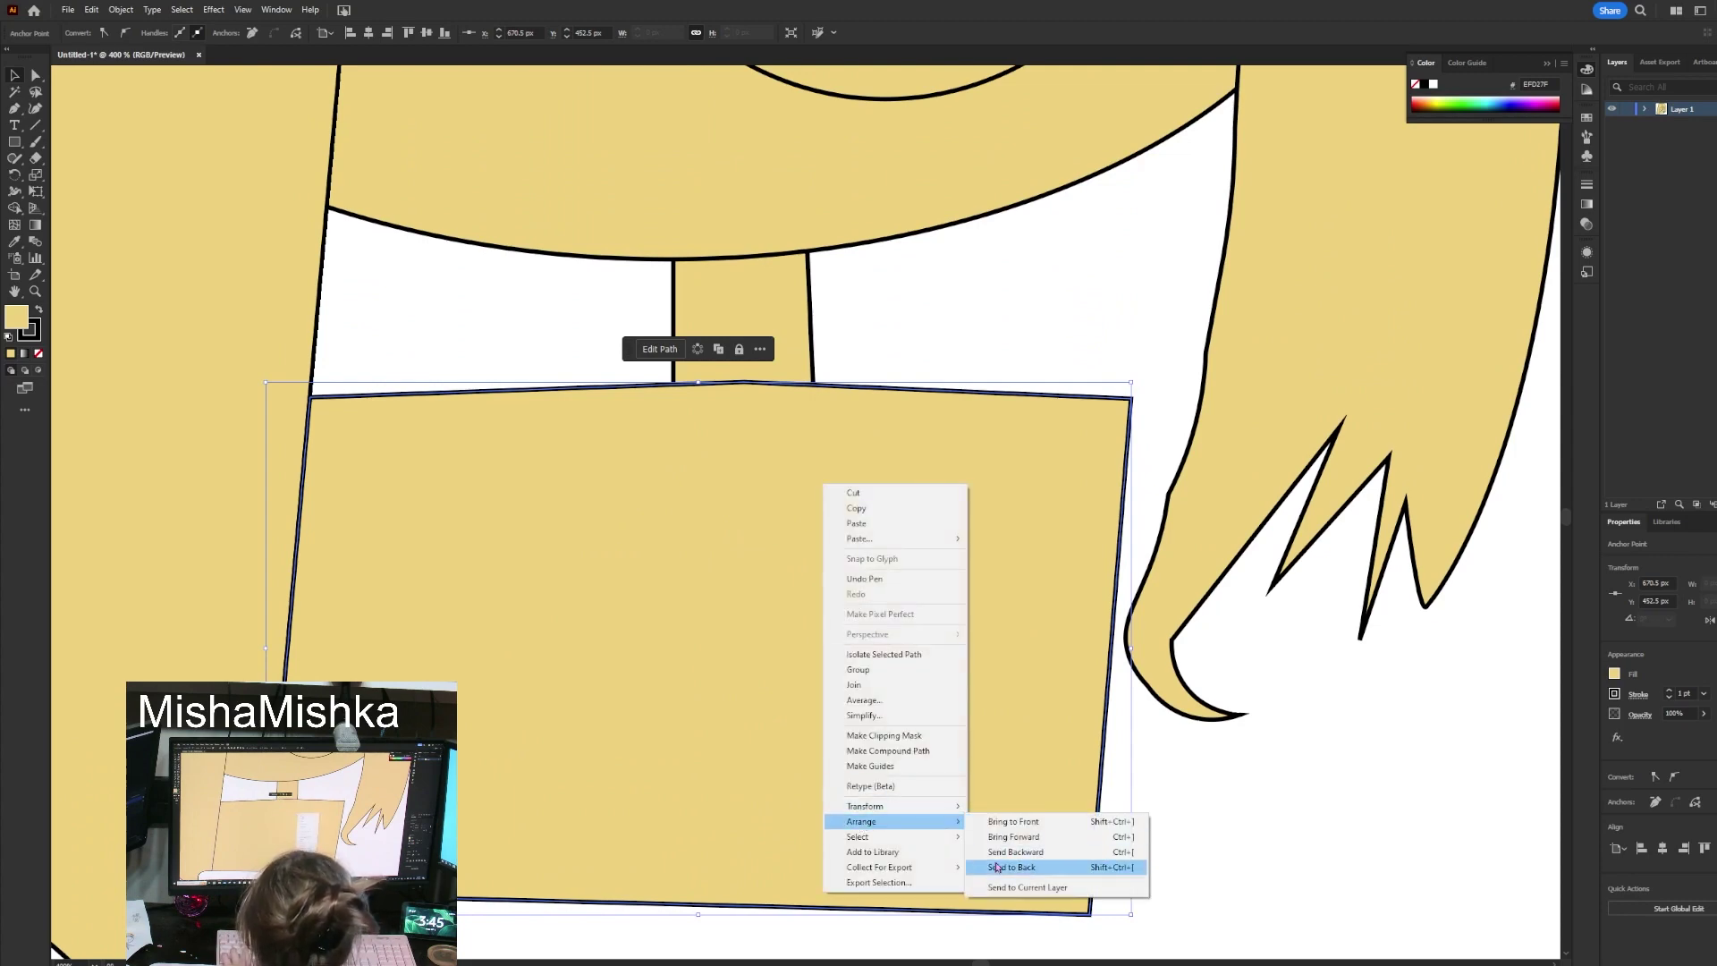
{"action": "left_click", "coordinate": [999, 866]}
{"action": "key", "text": "ctrl+minus"}
{"action": "key", "text": "ctrl+minus"}
{"action": "key", "text": "ctrl+minus"}
{"action": "left_click", "coordinate": [1117, 785]}
{"action": "scroll", "coordinate": [997, 660], "scroll_direction": "right", "scroll_amount": 1}
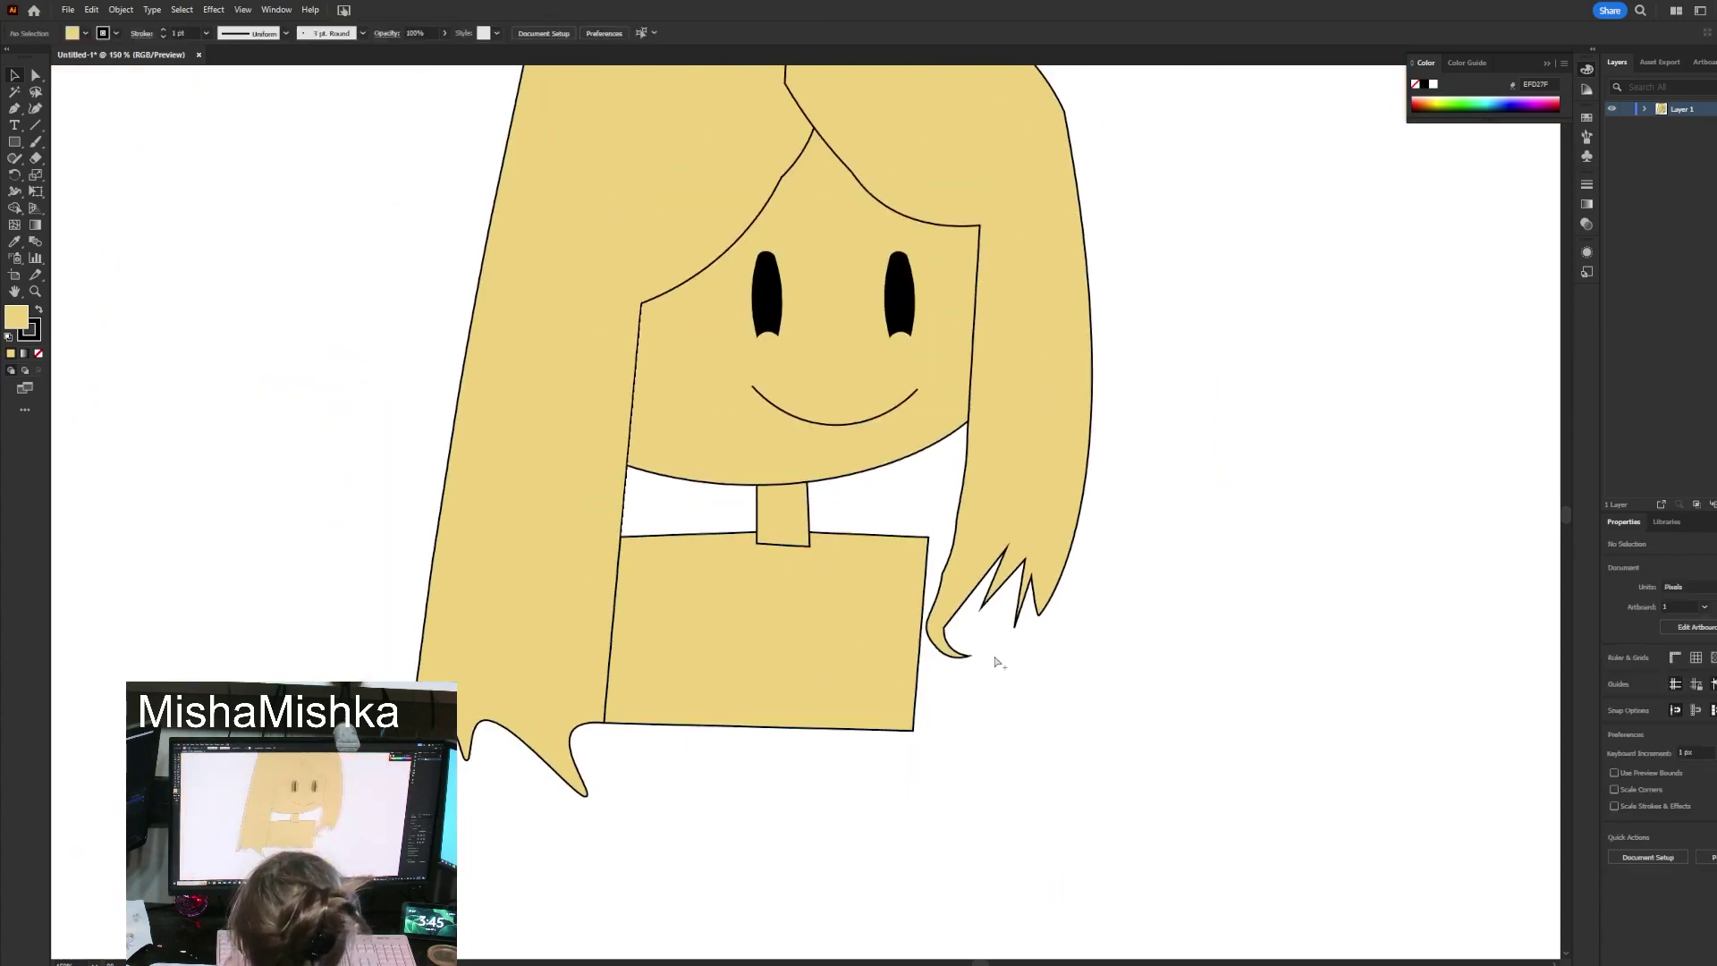
{"action": "scroll", "coordinate": [996, 643], "scroll_direction": "down", "scroll_amount": 2}
{"action": "scroll", "coordinate": [1019, 617], "scroll_direction": "up", "scroll_amount": 2}
{"action": "scroll", "coordinate": [1104, 685], "scroll_direction": "up", "scroll_amount": 3}
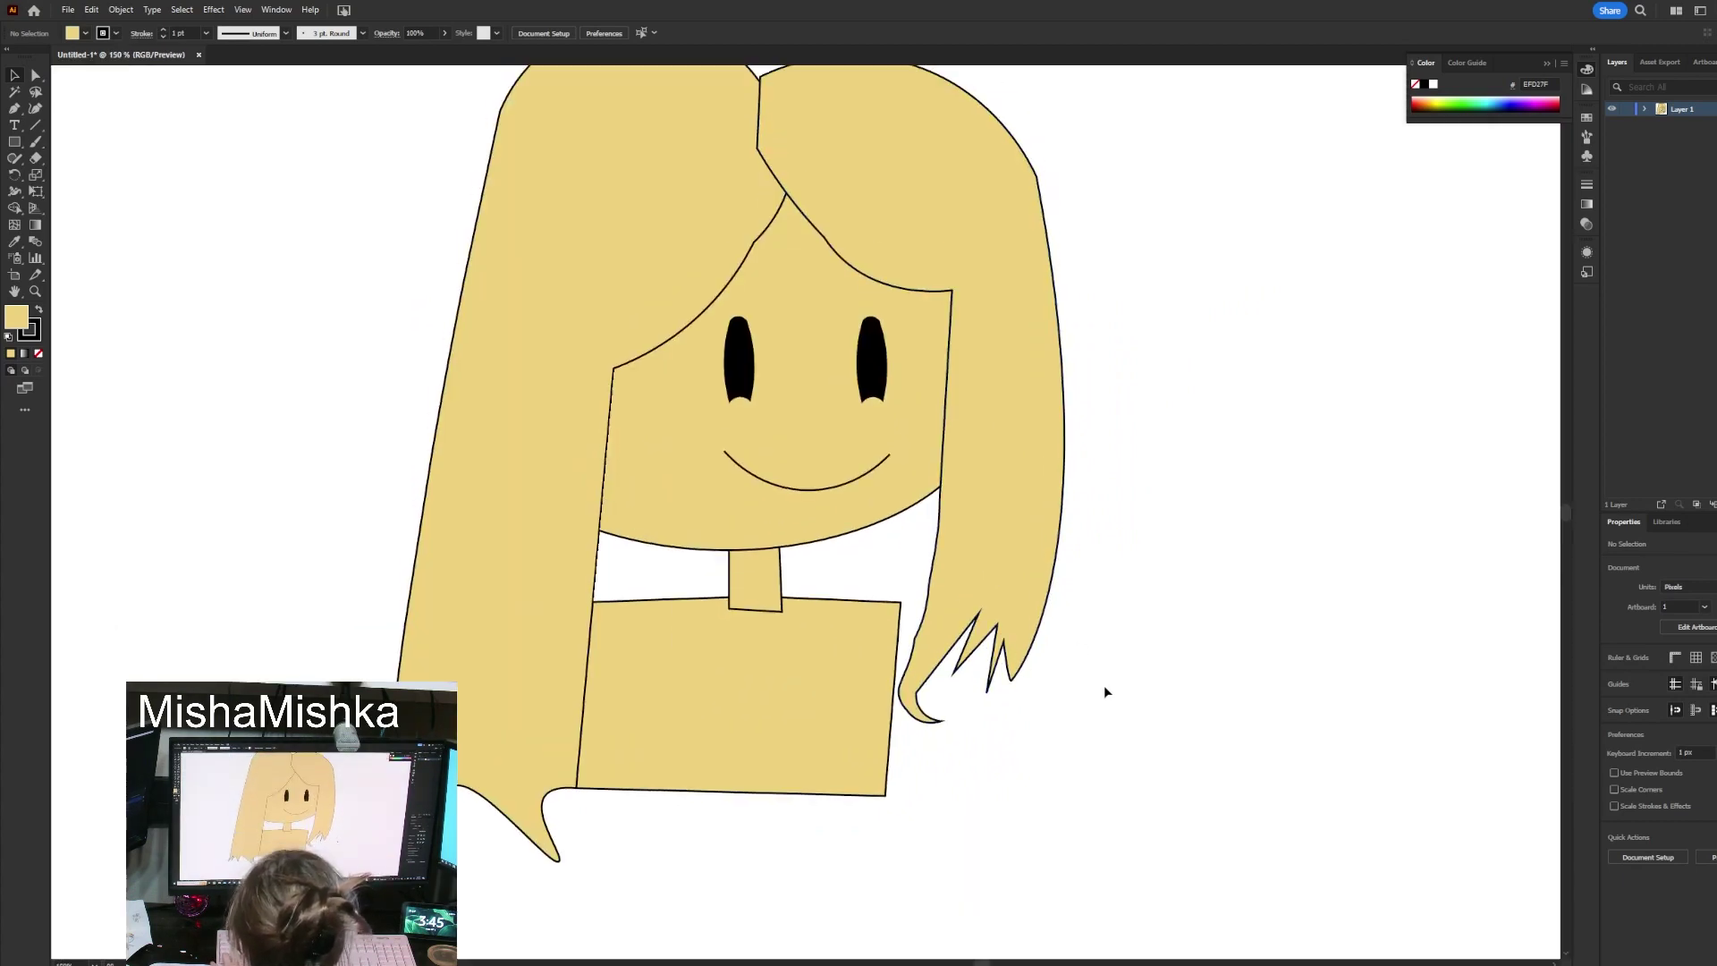
{"action": "scroll", "coordinate": [1206, 780], "scroll_direction": "down", "scroll_amount": 2}
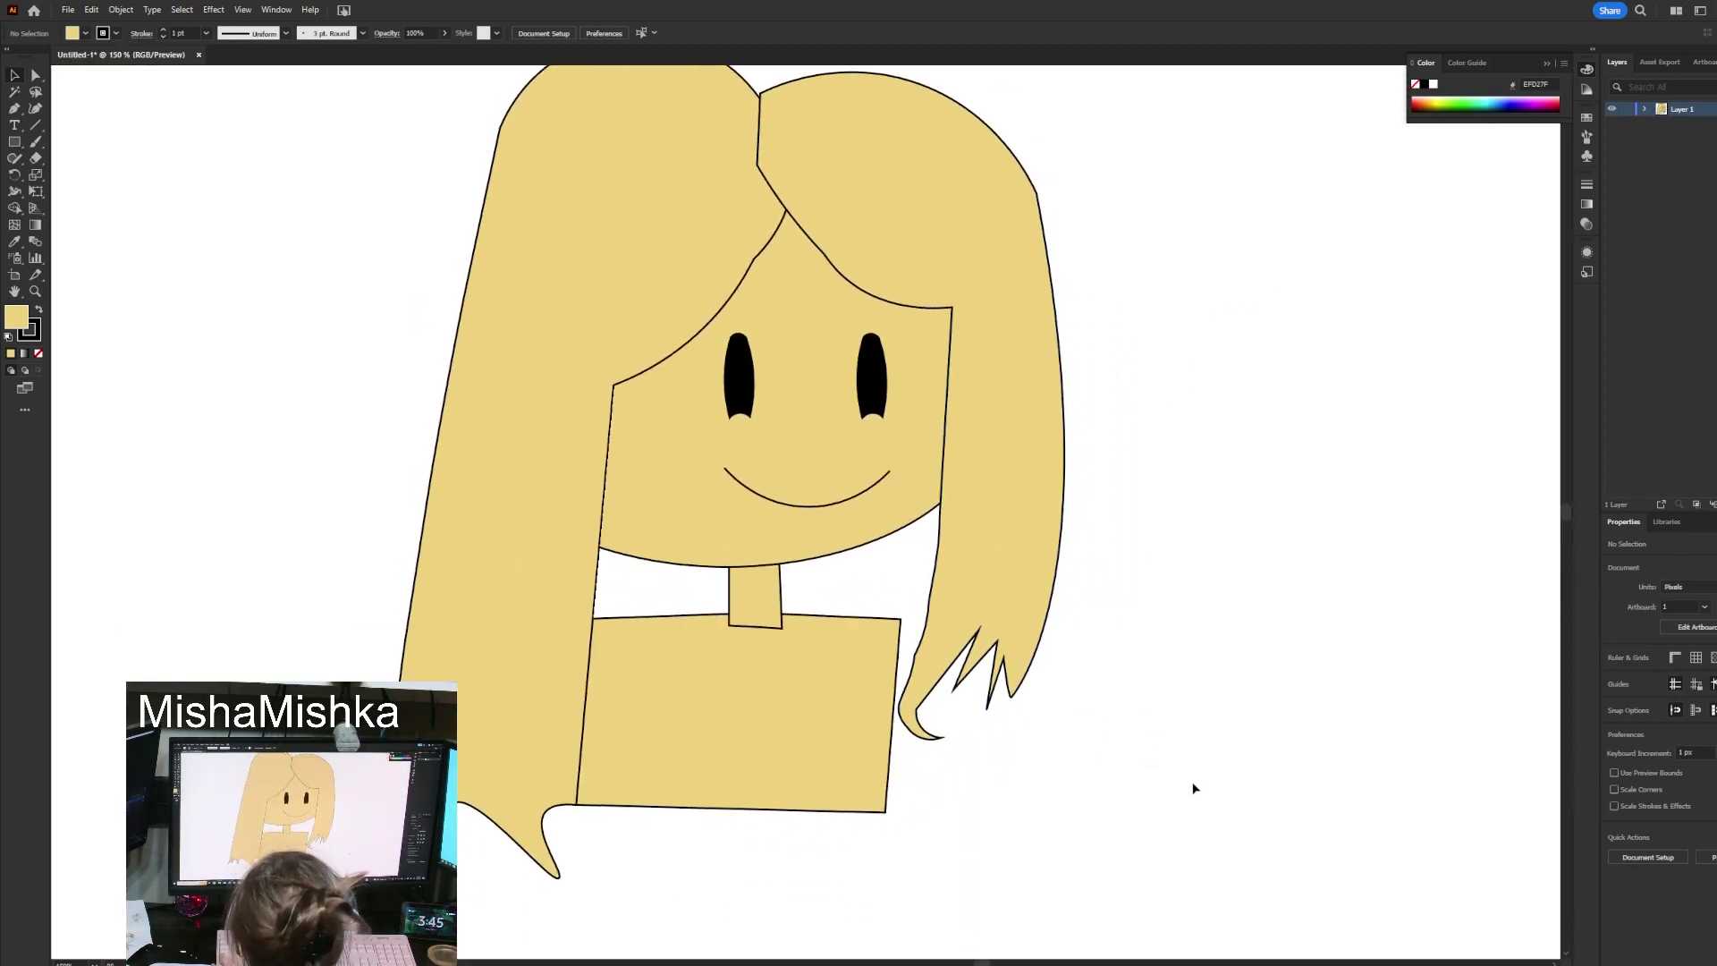
{"action": "scroll", "coordinate": [802, 782], "scroll_direction": "up", "scroll_amount": 2}
{"action": "scroll", "coordinate": [882, 697], "scroll_direction": "down", "scroll_amount": 3}
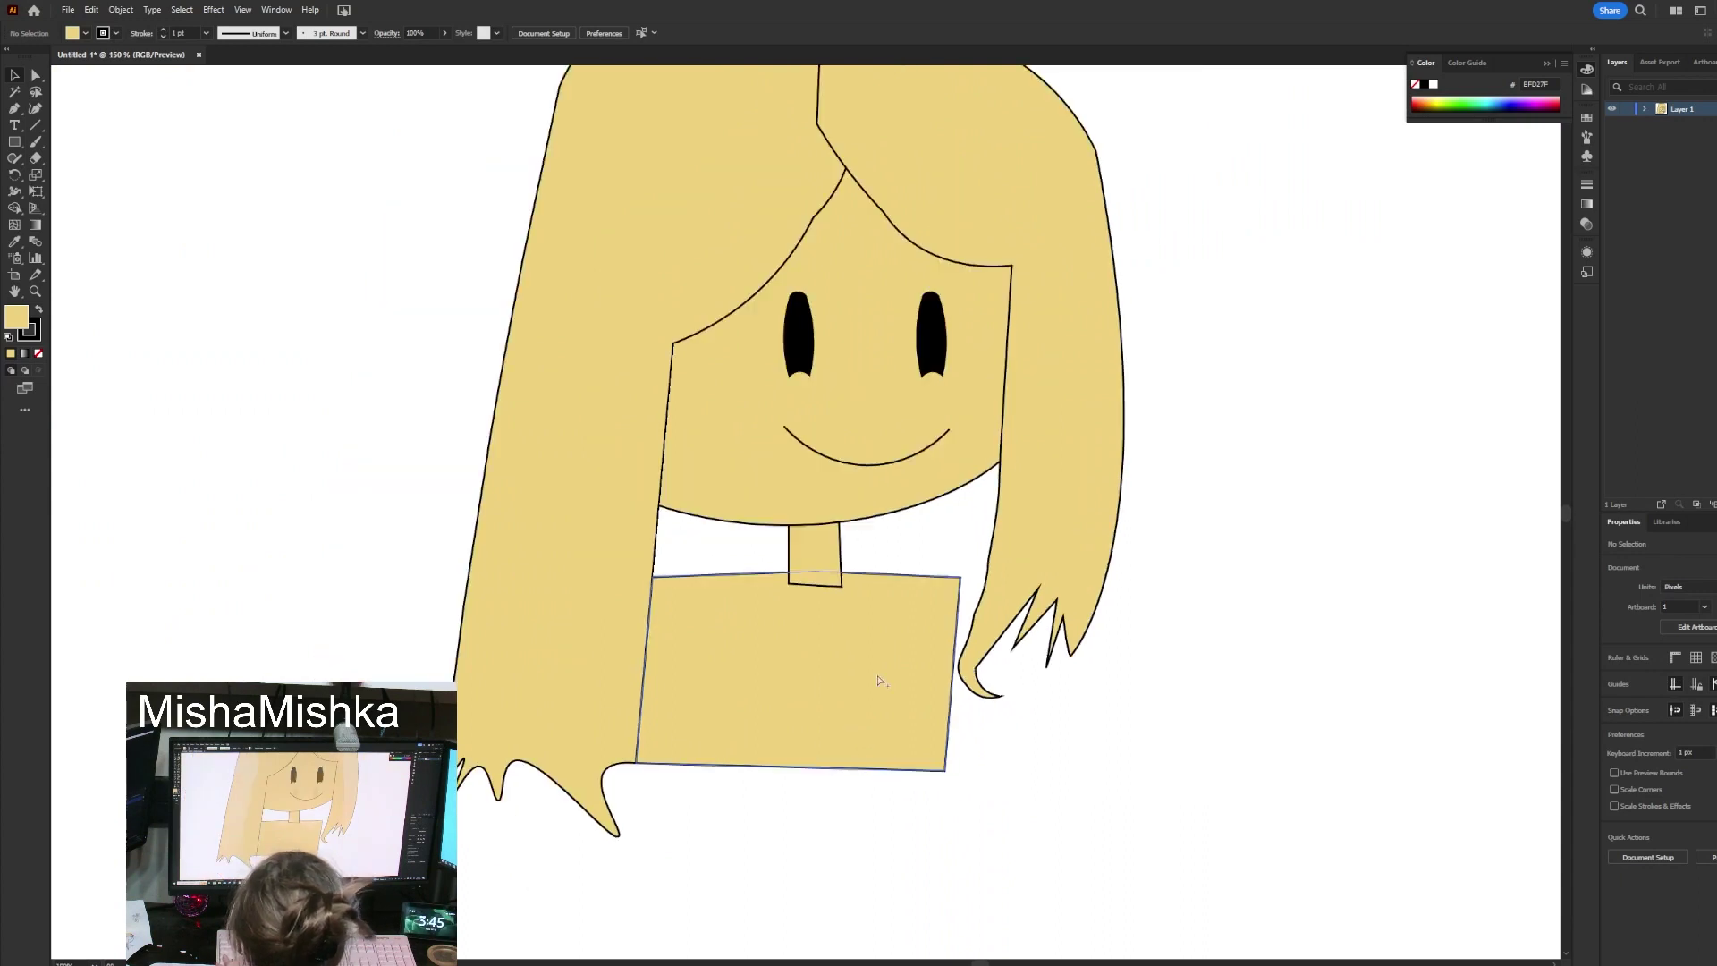
{"action": "scroll", "coordinate": [1102, 217], "scroll_direction": "up", "scroll_amount": 2}
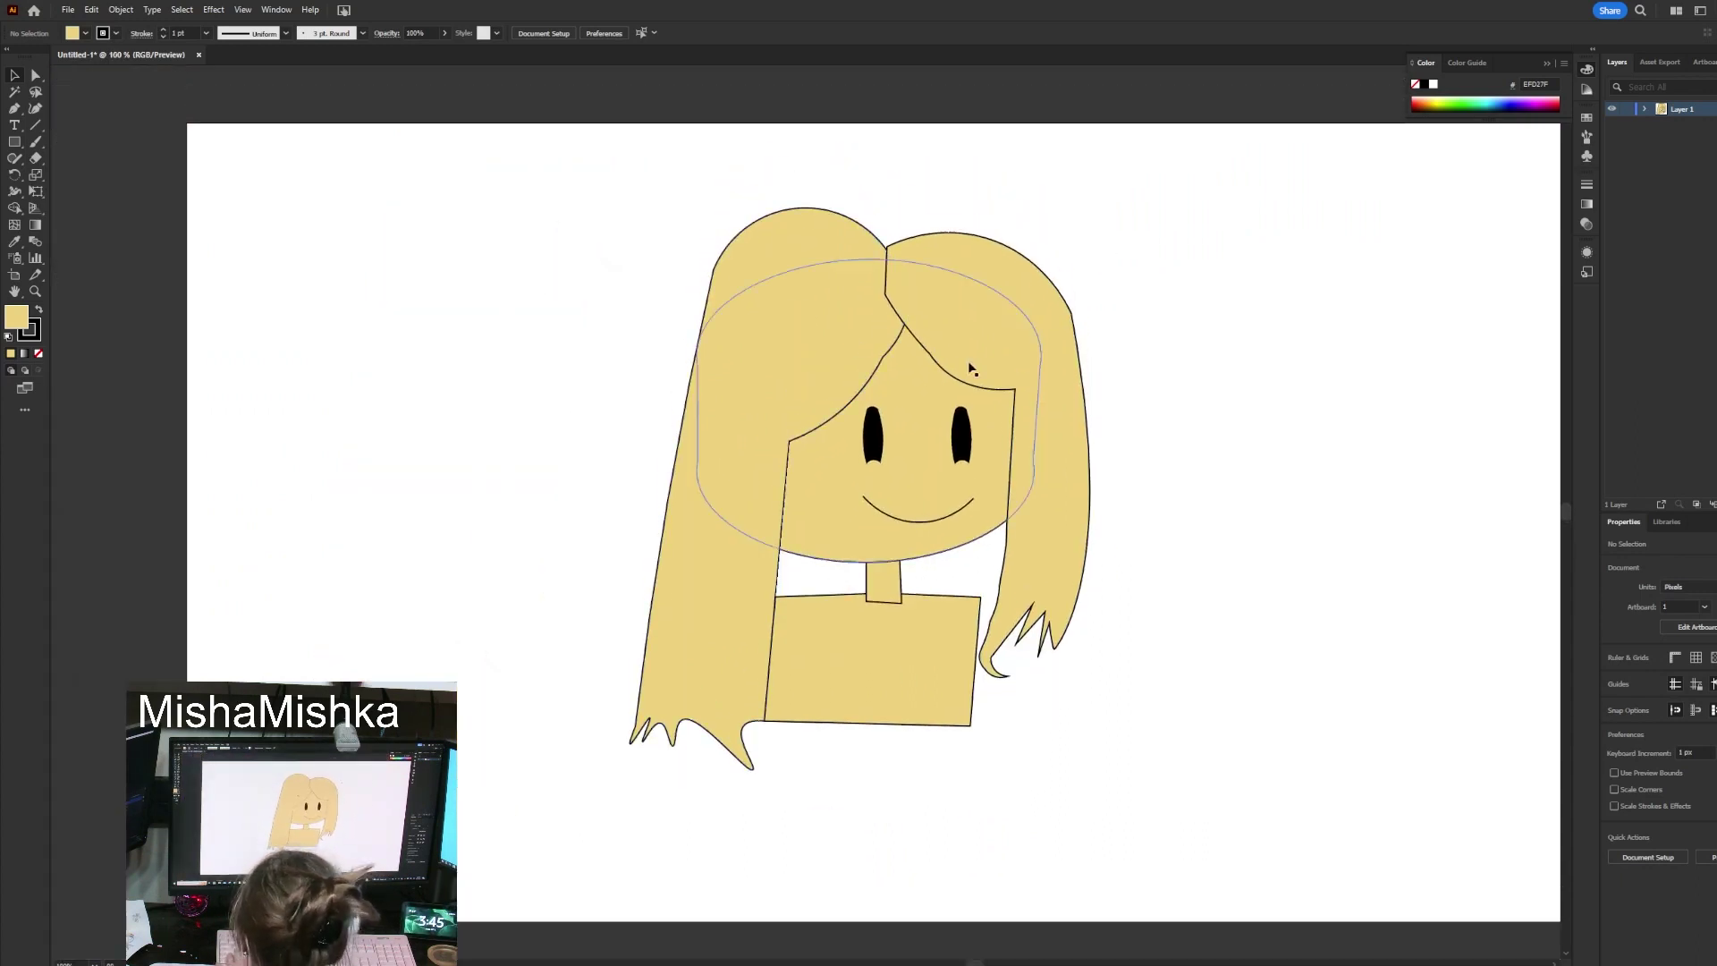
Set the left hair section's fill to the golden yellow FFBC15.
{"action": "scroll", "coordinate": [1132, 386], "scroll_direction": "up", "scroll_amount": 2}
{"action": "left_click", "coordinate": [702, 322]}
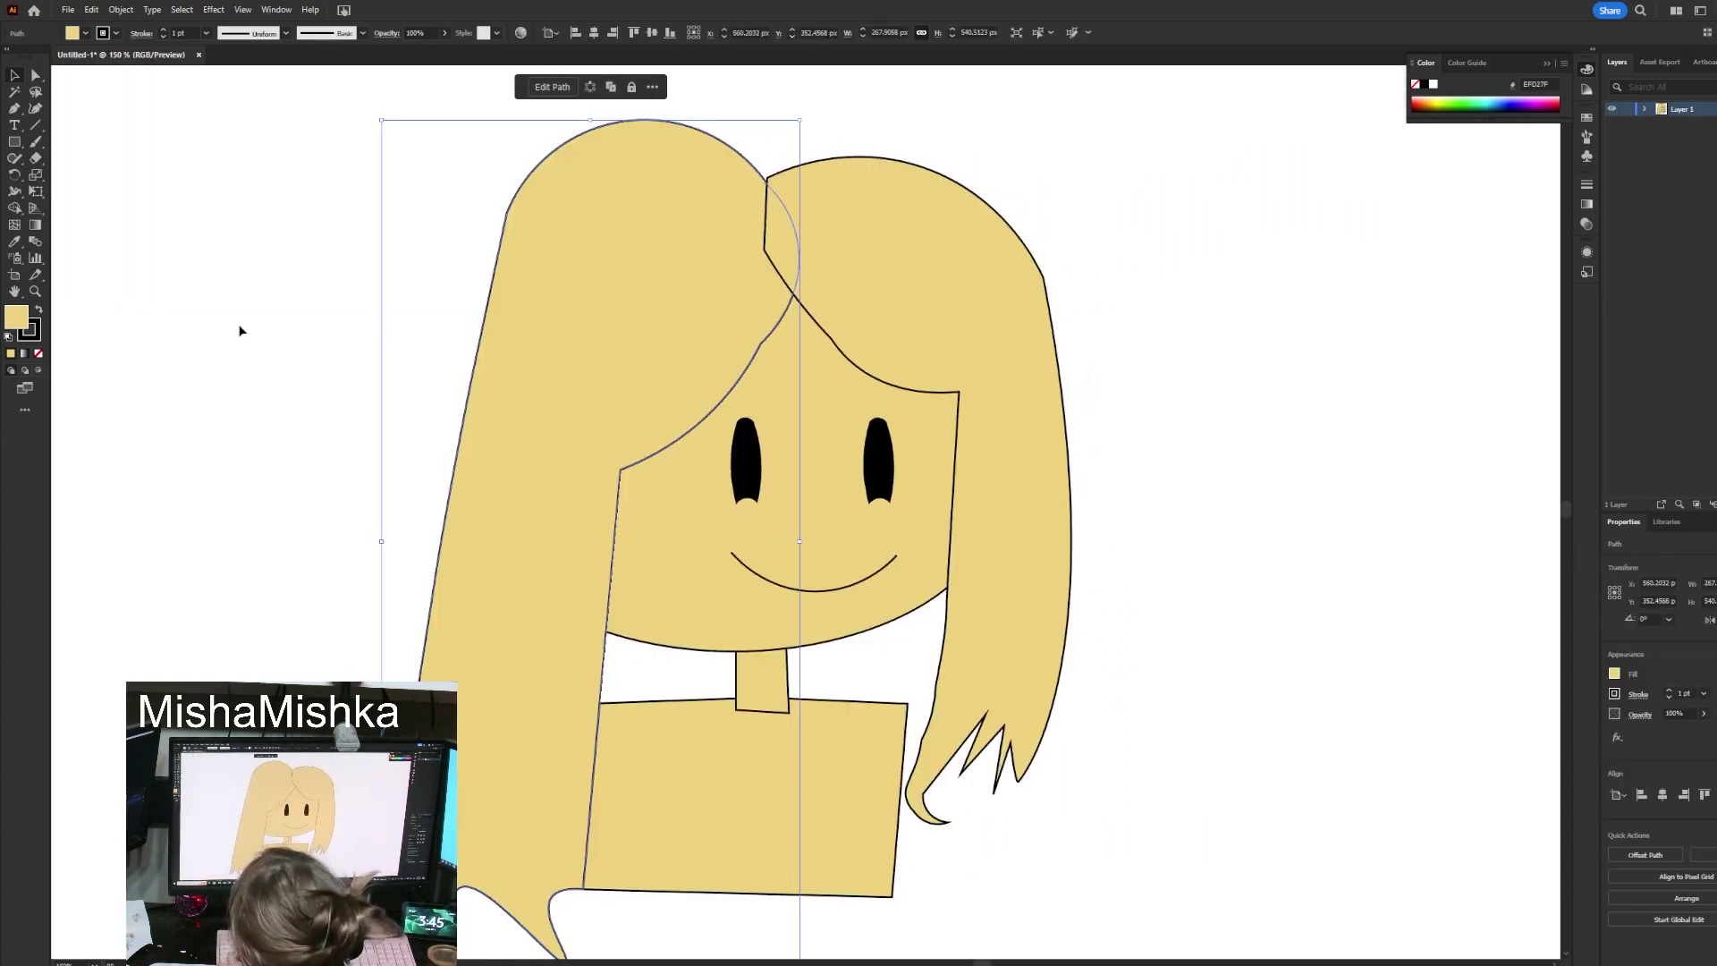
{"action": "double_click", "coordinate": [30, 304]}
{"action": "left_click_drag", "start_coordinate": [864, 462], "coordinate": [882, 391]}
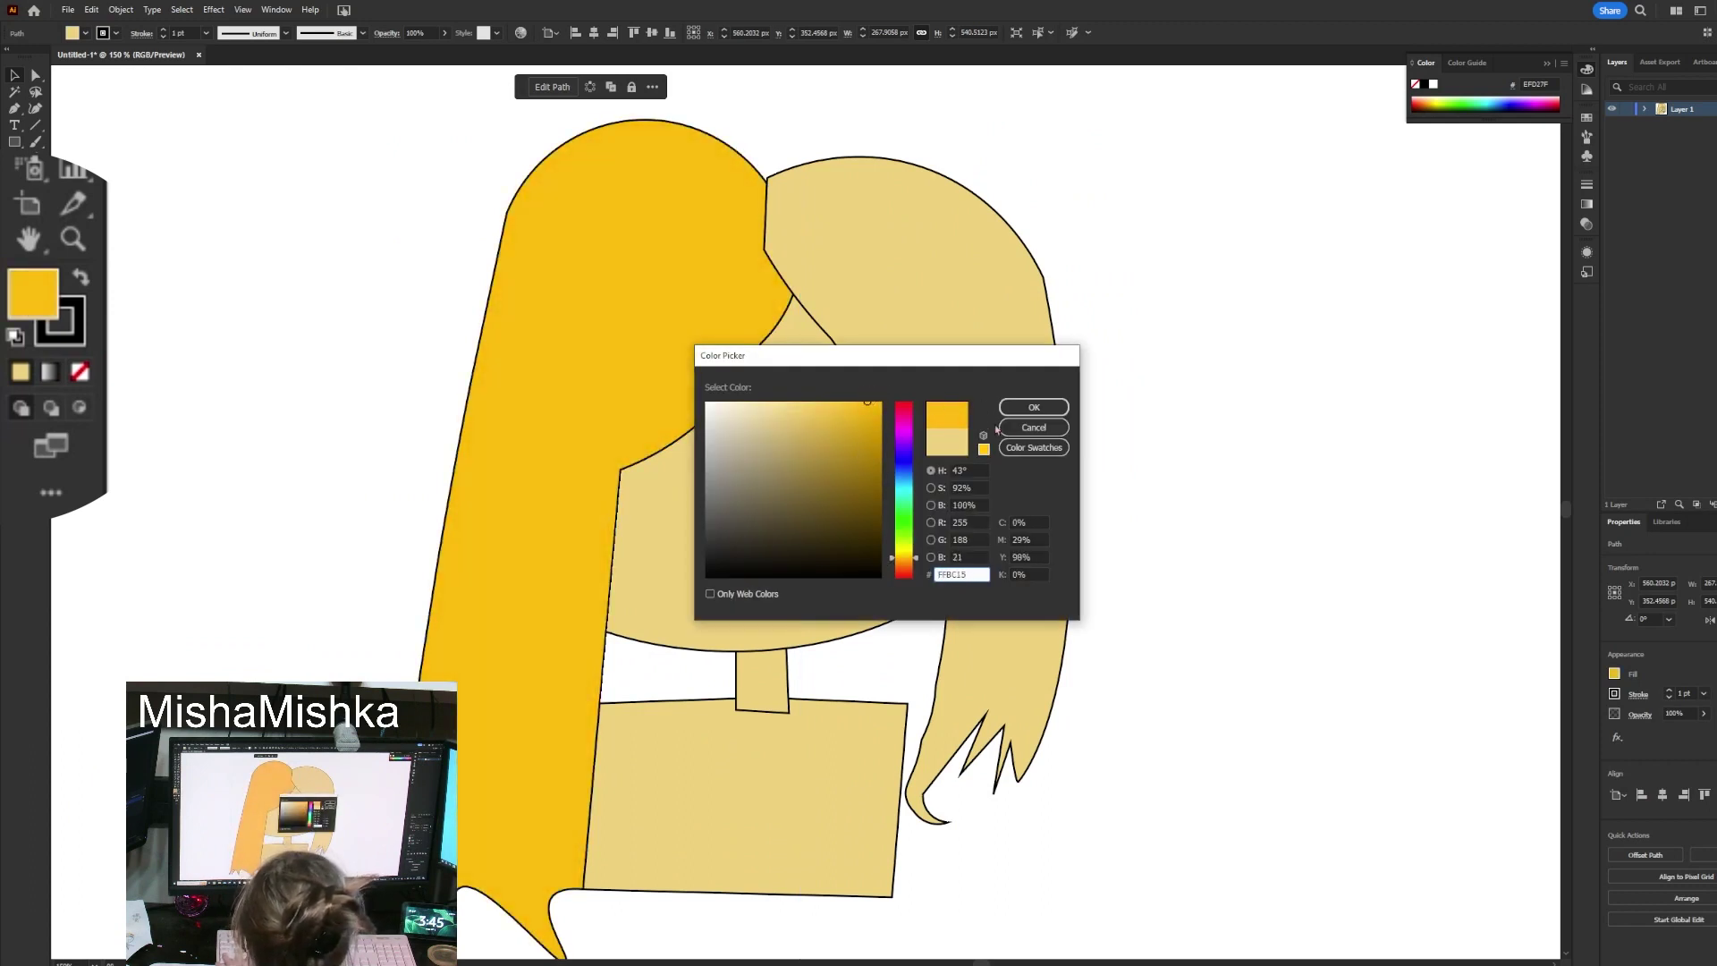
{"action": "left_click", "coordinate": [1033, 407]}
Copy the left hair's golden fill onto the right hair section with the Eyedropper.
{"action": "left_click", "coordinate": [993, 280]}
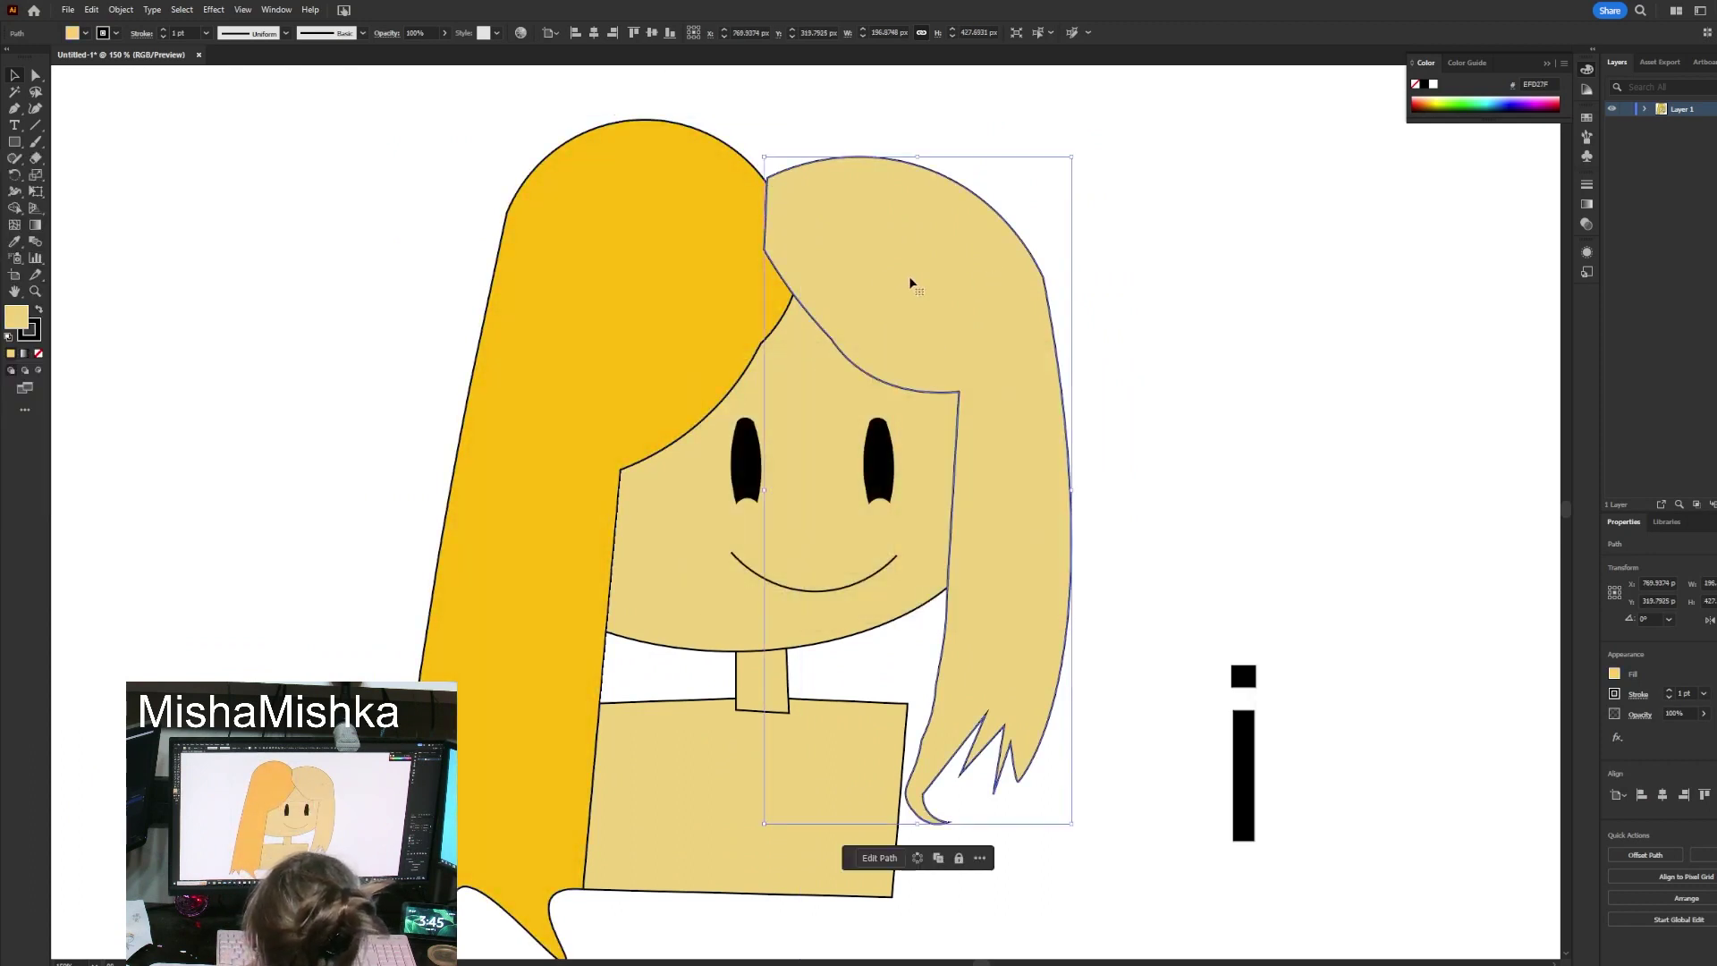
{"action": "key", "text": "i"}
{"action": "left_click", "coordinate": [682, 268]}
{"action": "key", "text": "v"}
{"action": "left_click", "coordinate": [1179, 345]}
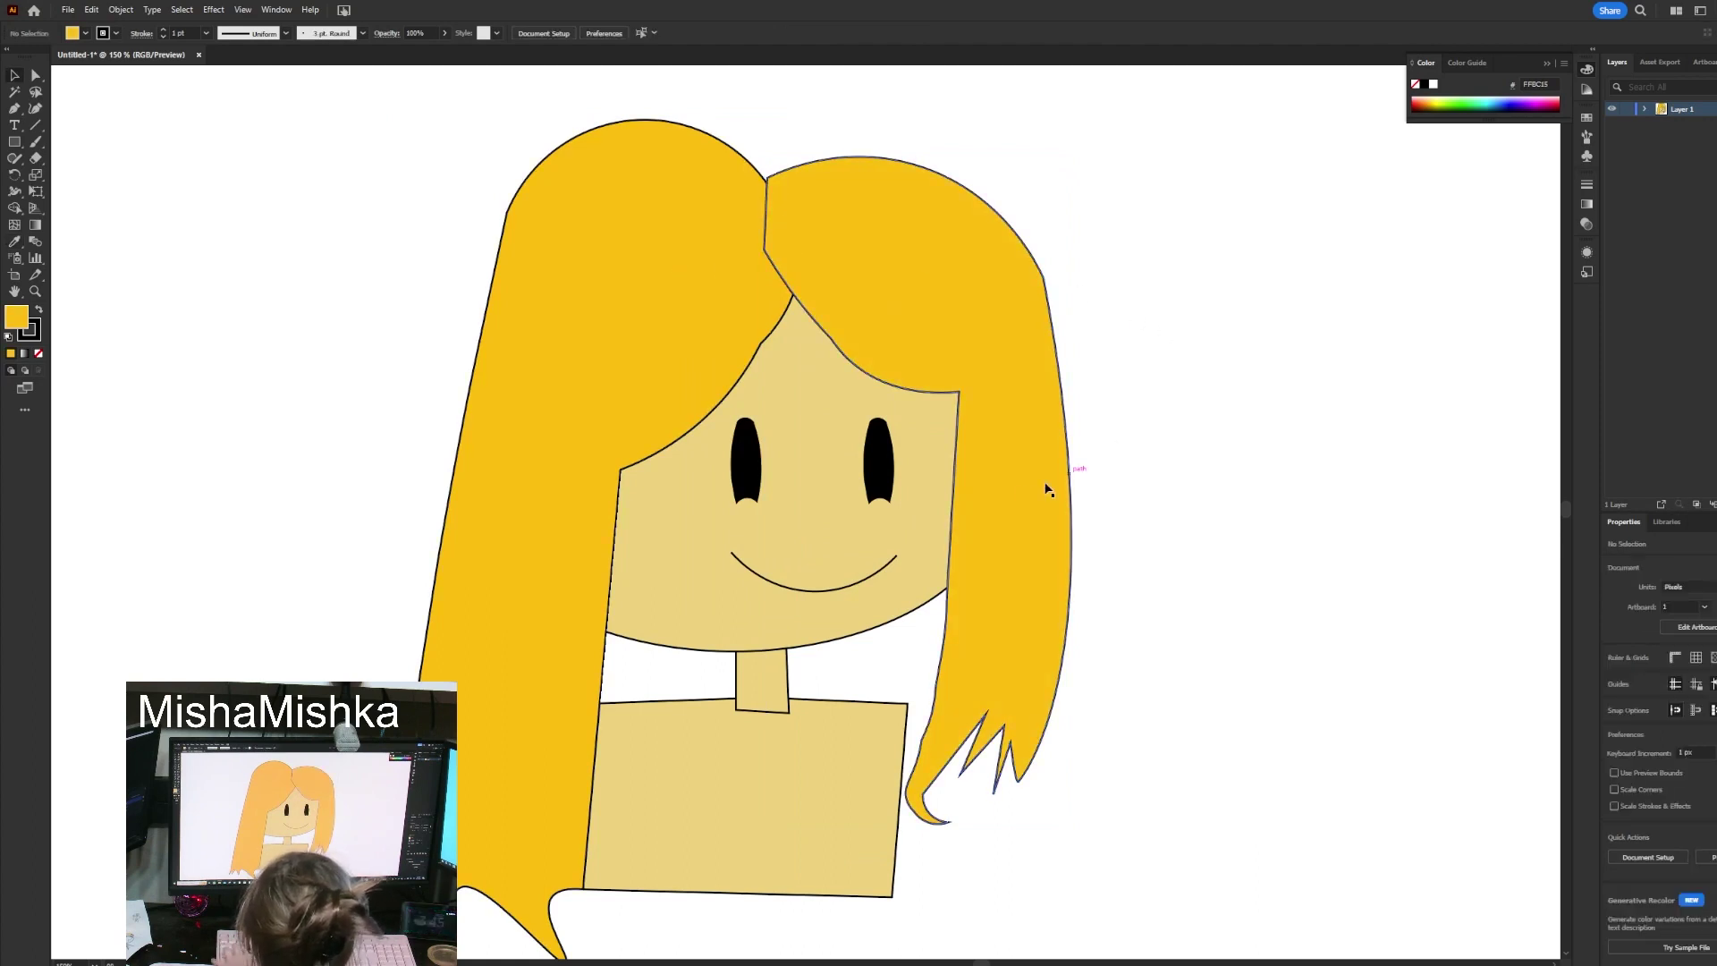
Undo the right hair section's recolouring and sample the left hair's golden fill onto it again.
{"action": "scroll", "coordinate": [892, 575], "scroll_direction": "down", "scroll_amount": 3}
{"action": "scroll", "coordinate": [889, 509], "scroll_direction": "up", "scroll_amount": 3}
{"action": "scroll", "coordinate": [916, 251], "scroll_direction": "down", "scroll_amount": 1}
{"action": "left_click", "coordinate": [903, 233]}
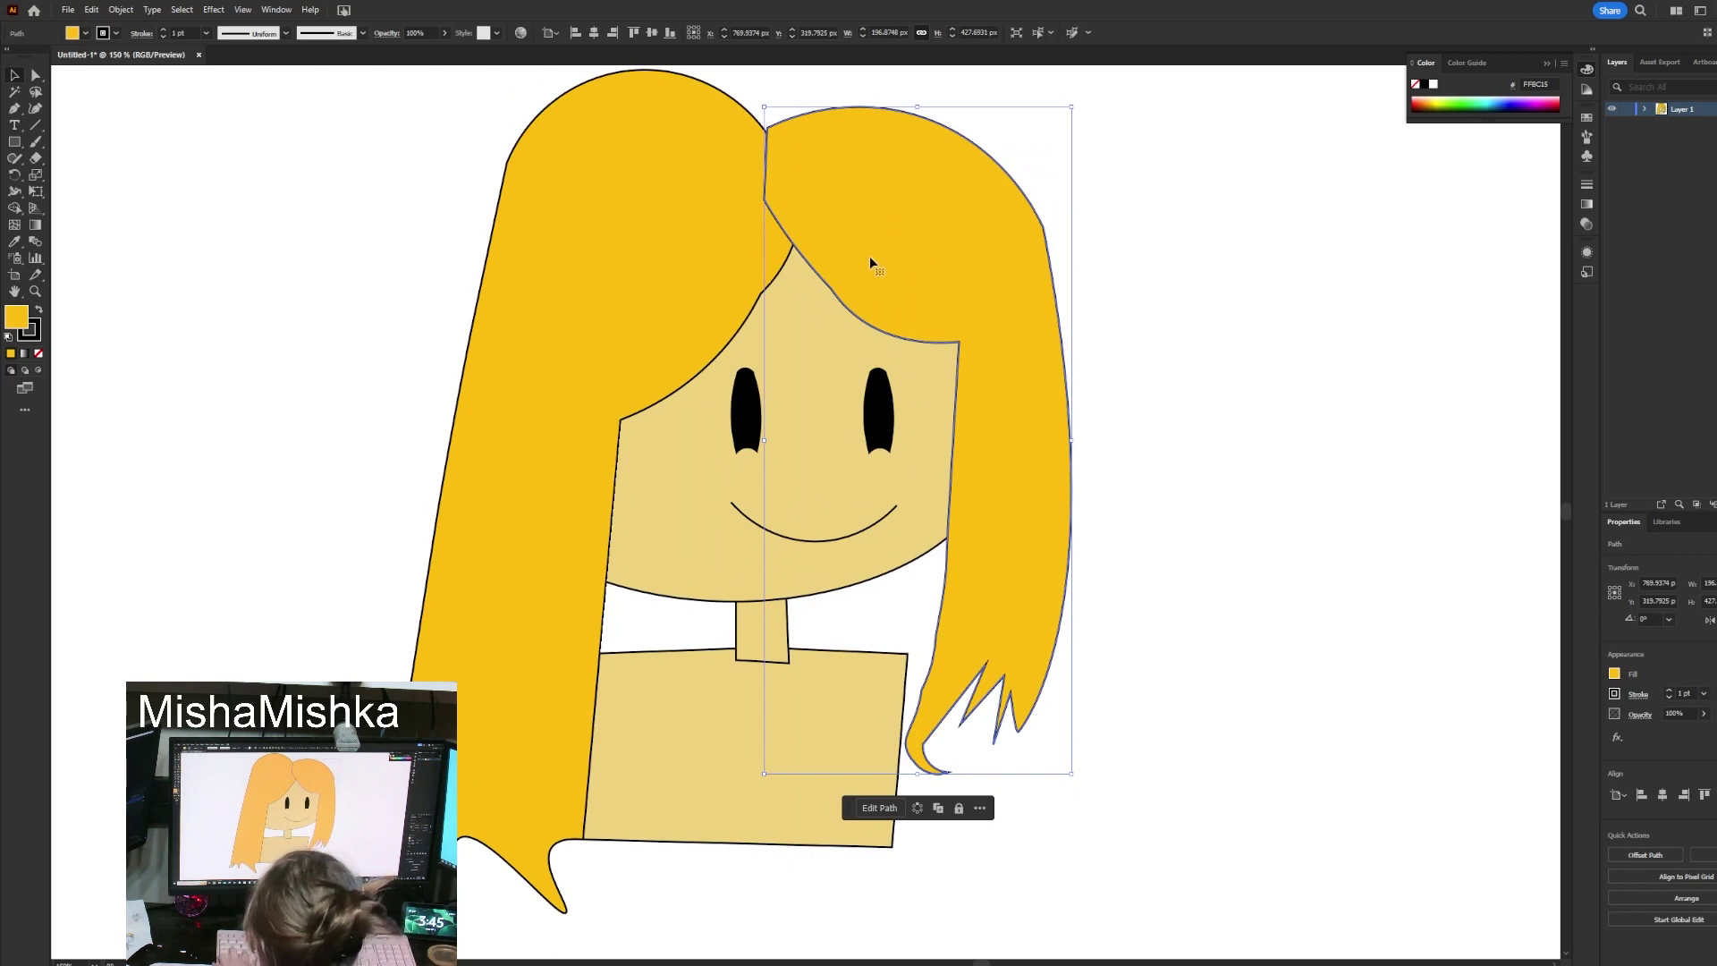
{"action": "key", "text": "ctrl+z"}
{"action": "key", "text": "i"}
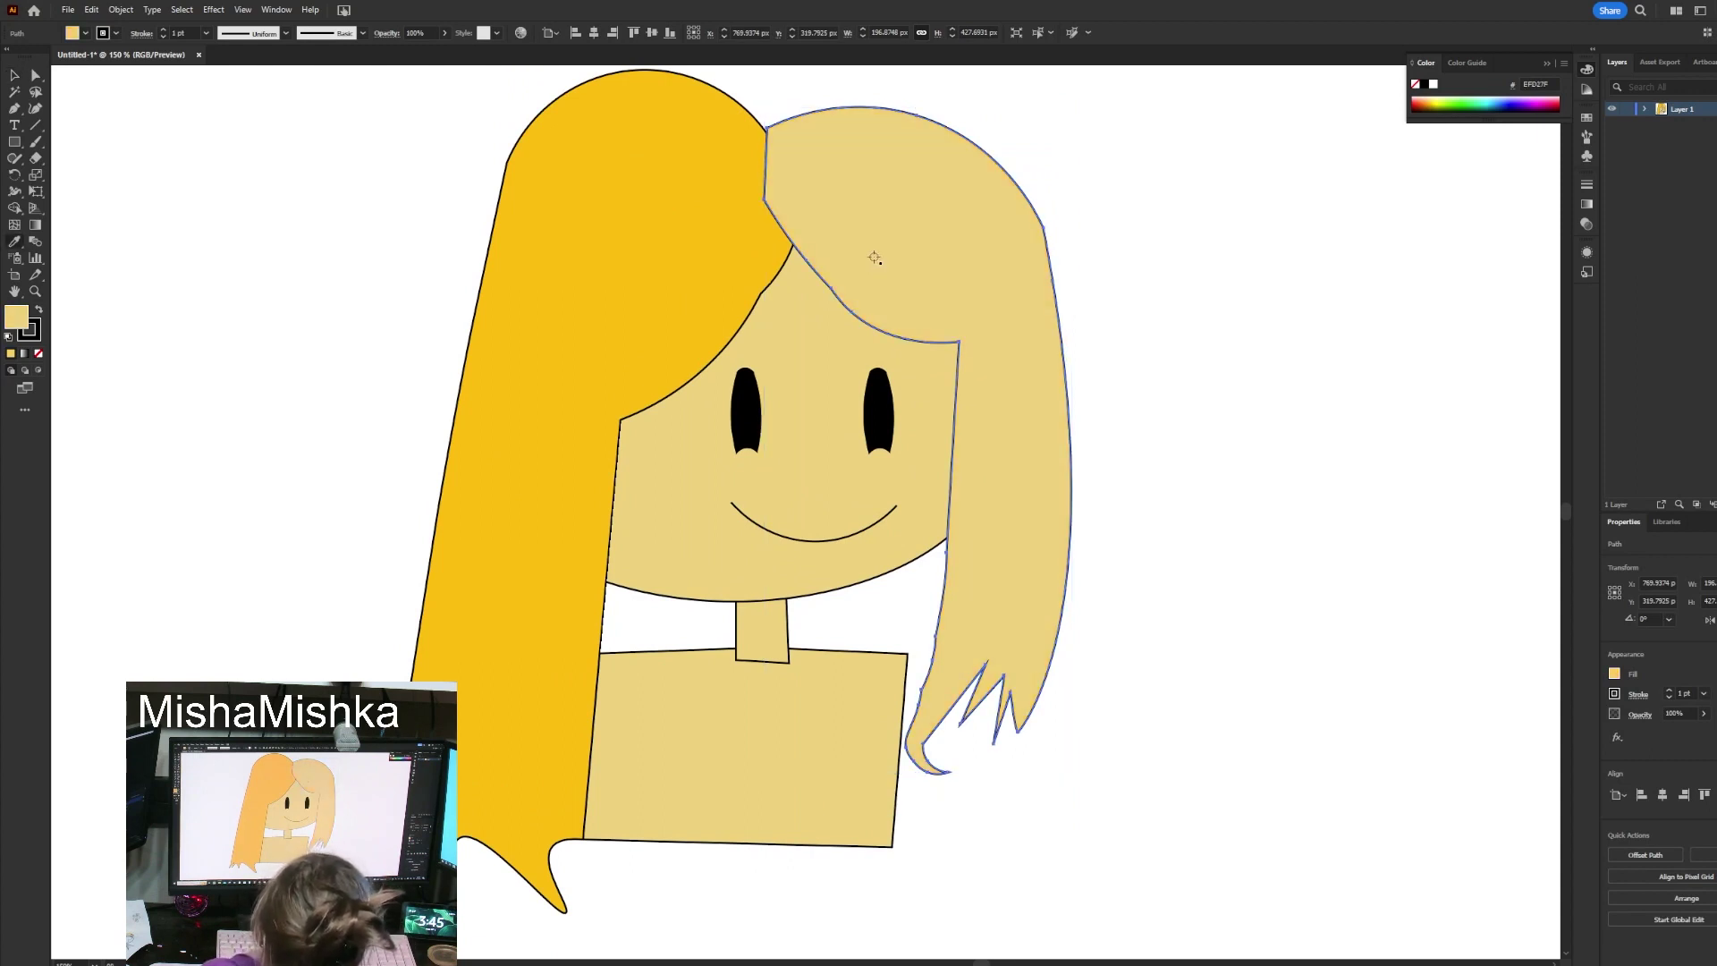
{"action": "left_click", "coordinate": [601, 234]}
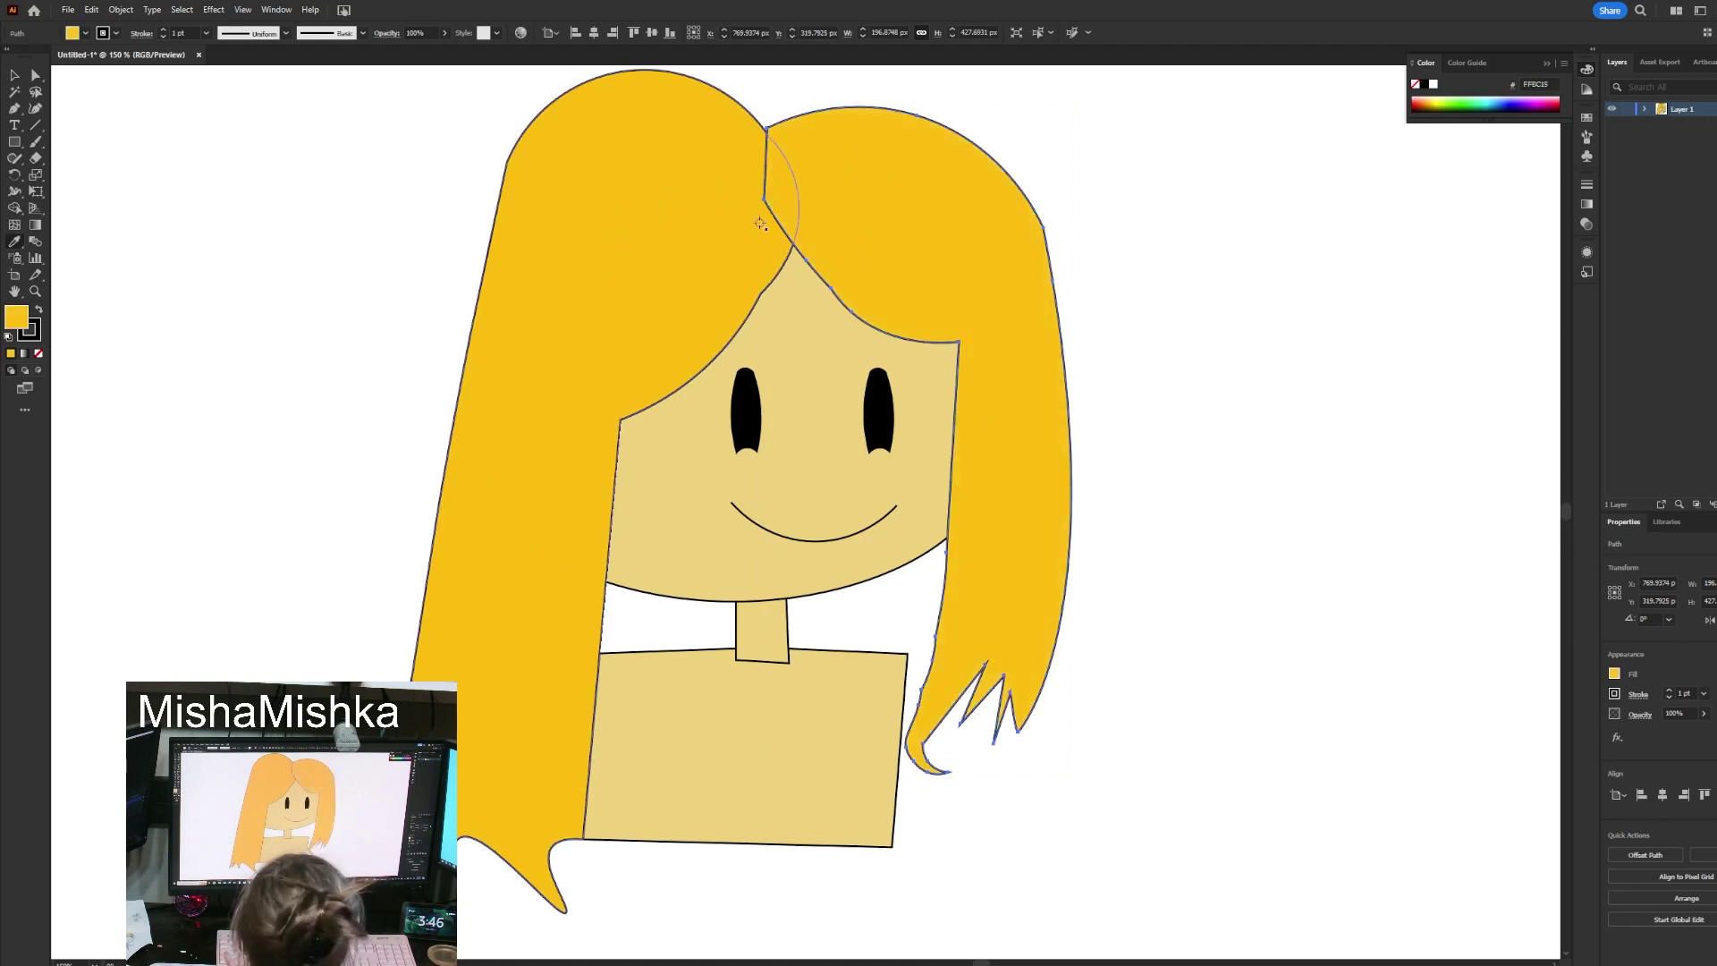
Deselect the hair and recolour the torso's fill to the mint green 80EDCC.
{"action": "key", "text": "v"}
{"action": "left_click", "coordinate": [1214, 364]}
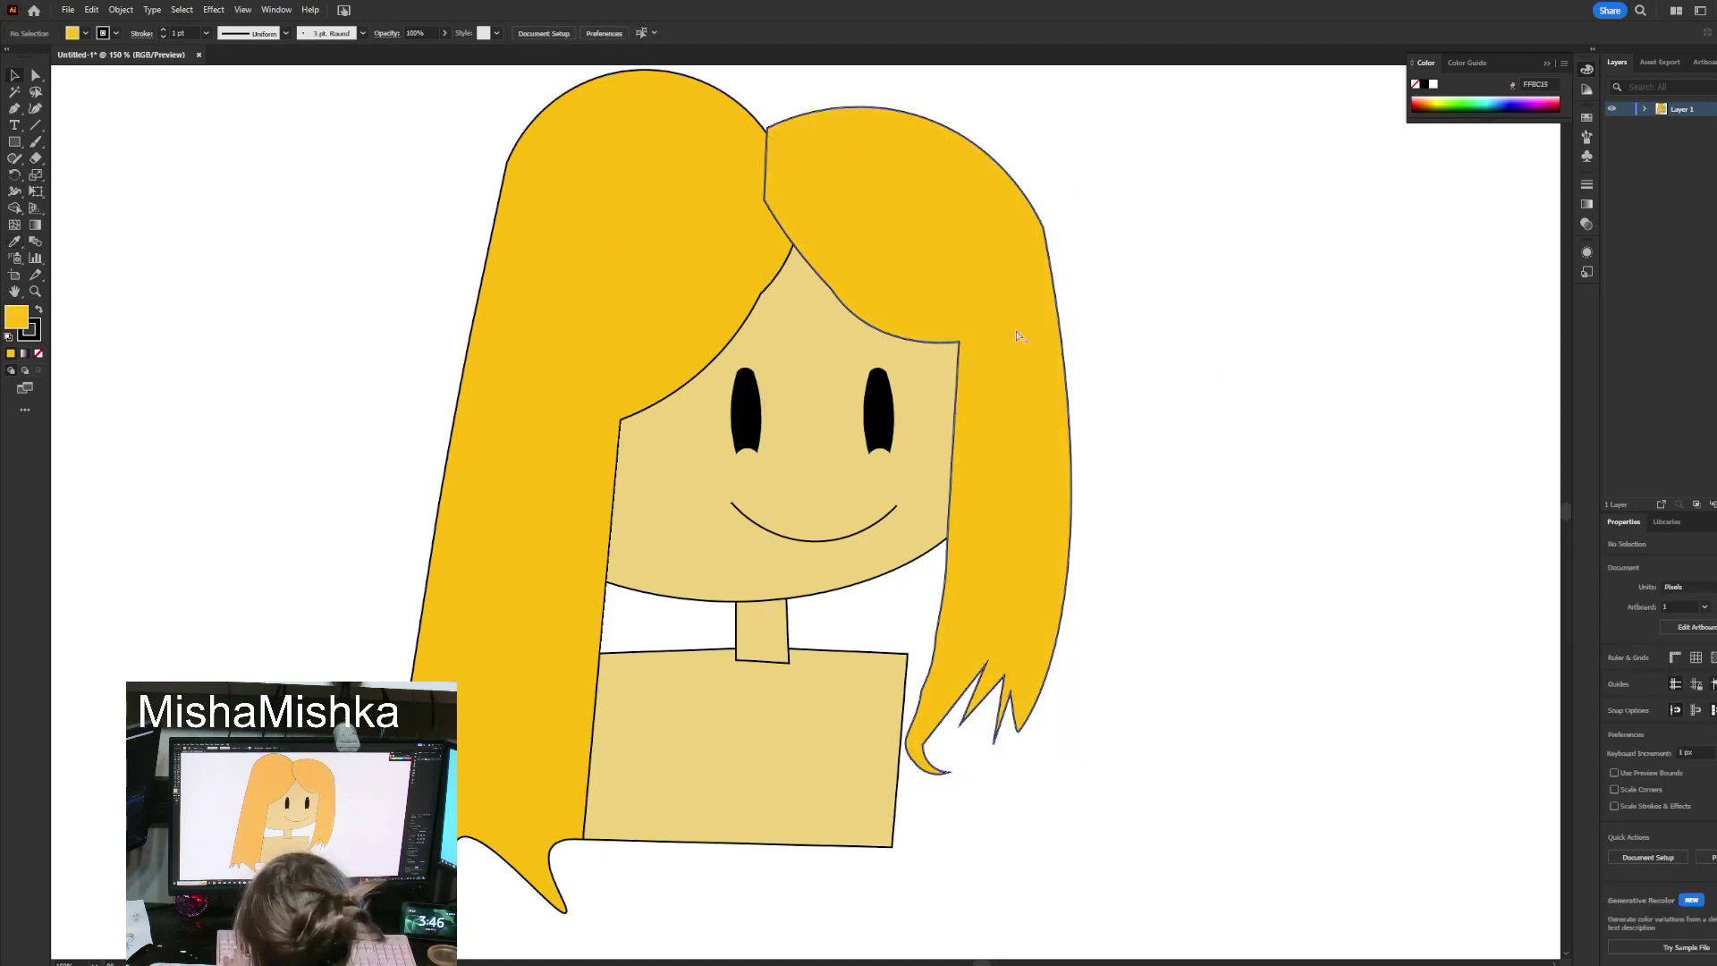
{"action": "scroll", "coordinate": [1017, 336], "scroll_direction": "down", "scroll_amount": 1}
{"action": "scroll", "coordinate": [939, 517], "scroll_direction": "up", "scroll_amount": 4}
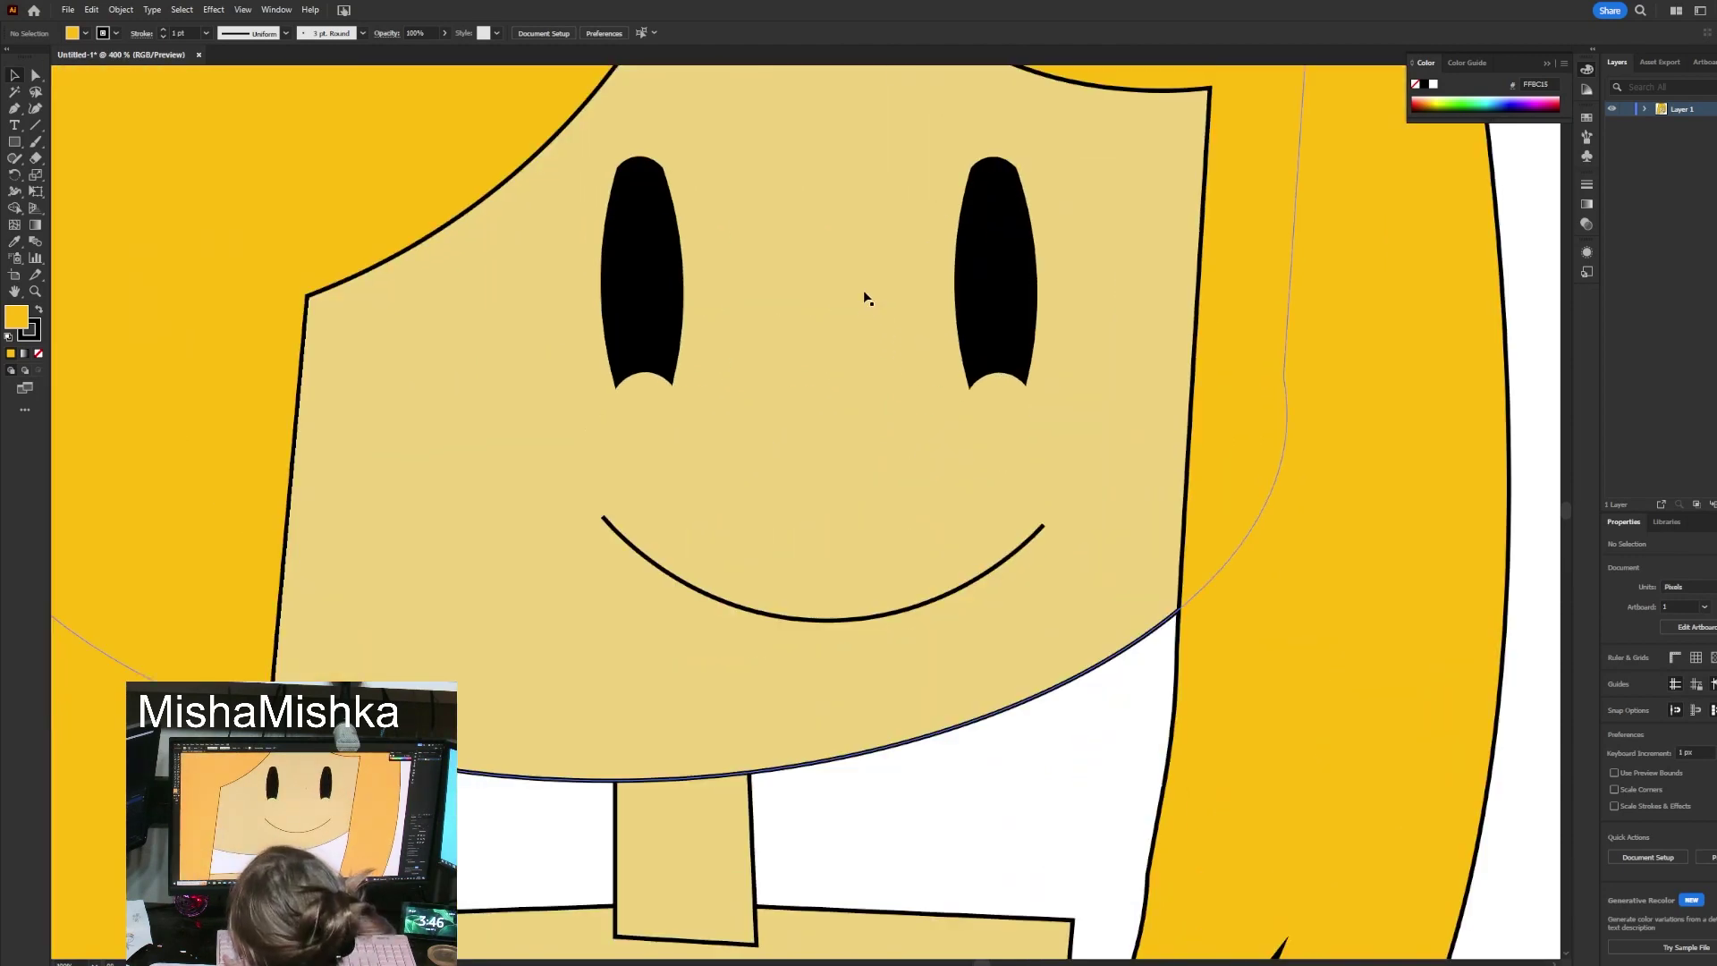
{"action": "scroll", "coordinate": [906, 295], "scroll_direction": "down", "scroll_amount": 3}
{"action": "left_click", "coordinate": [718, 541]}
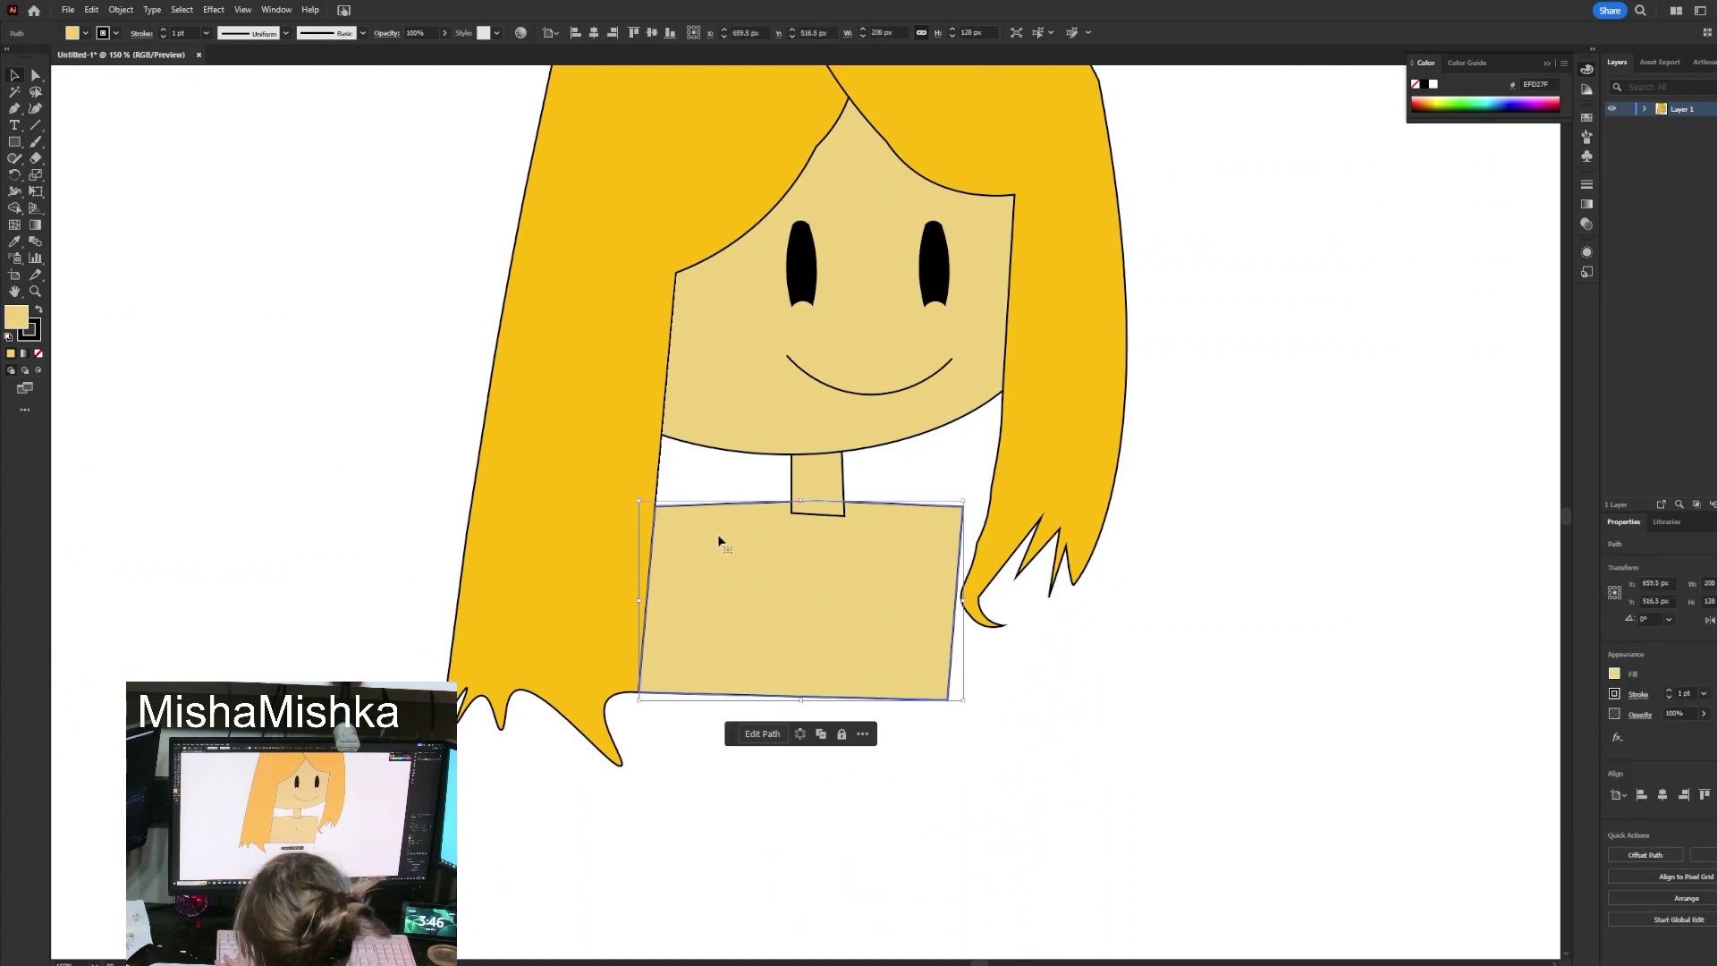
{"action": "double_click", "coordinate": [17, 318]}
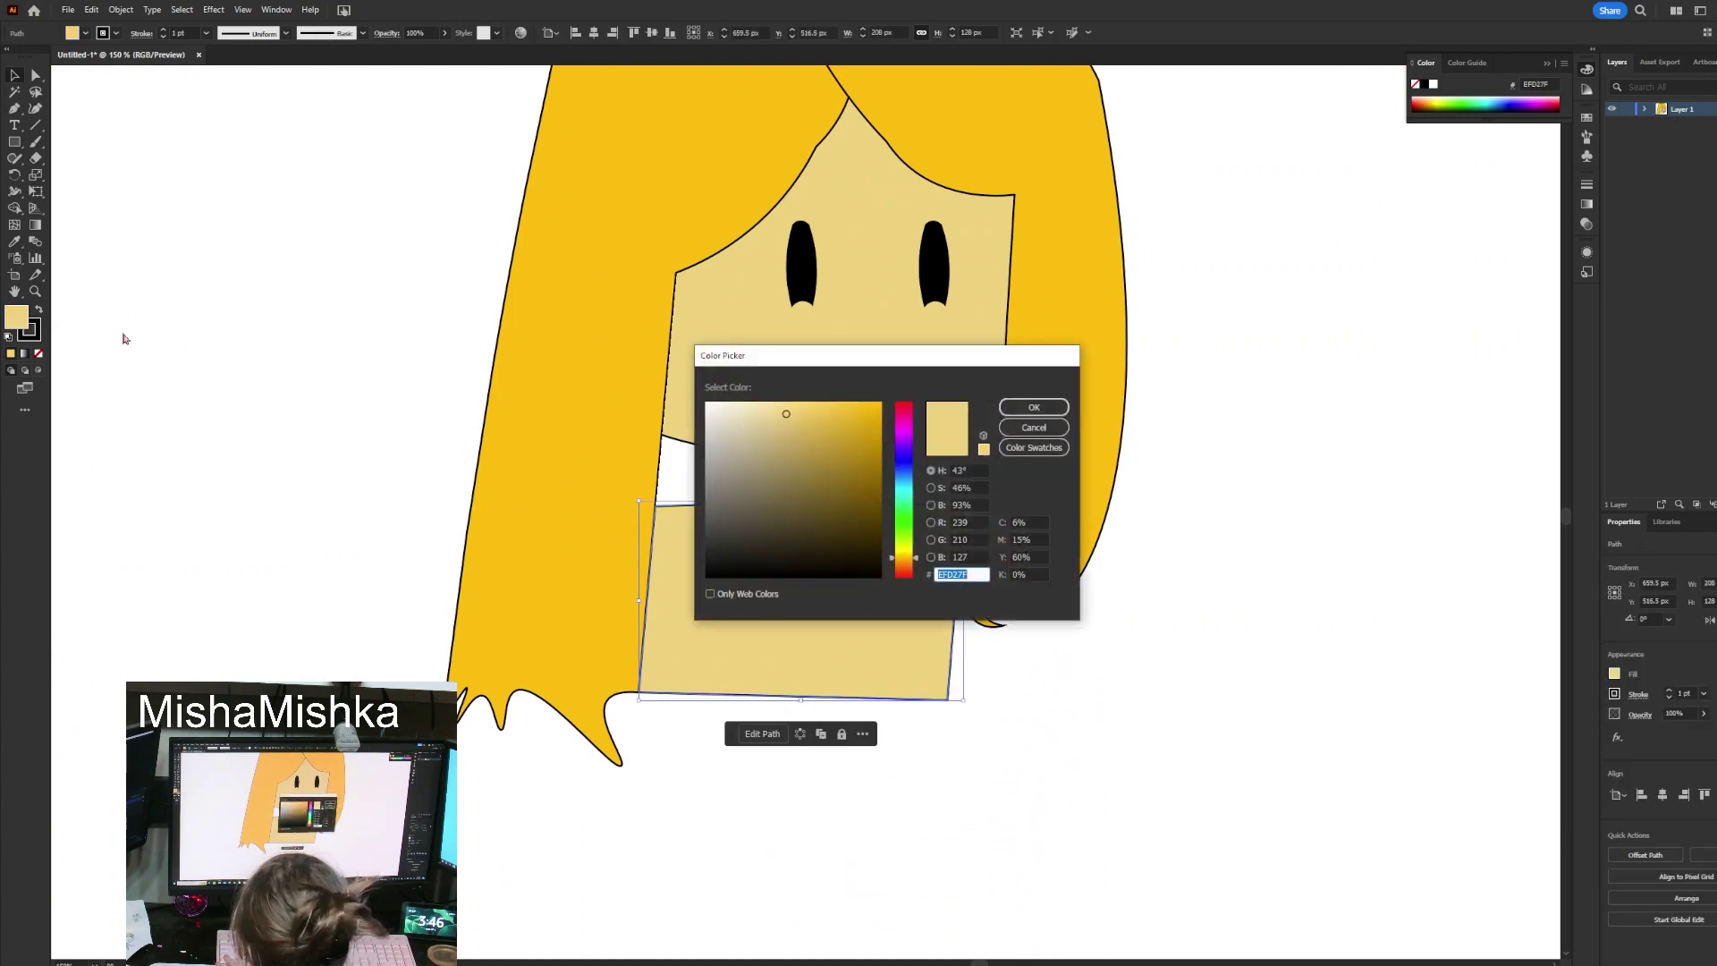
{"action": "left_click_drag", "start_coordinate": [913, 563], "coordinate": [903, 516]}
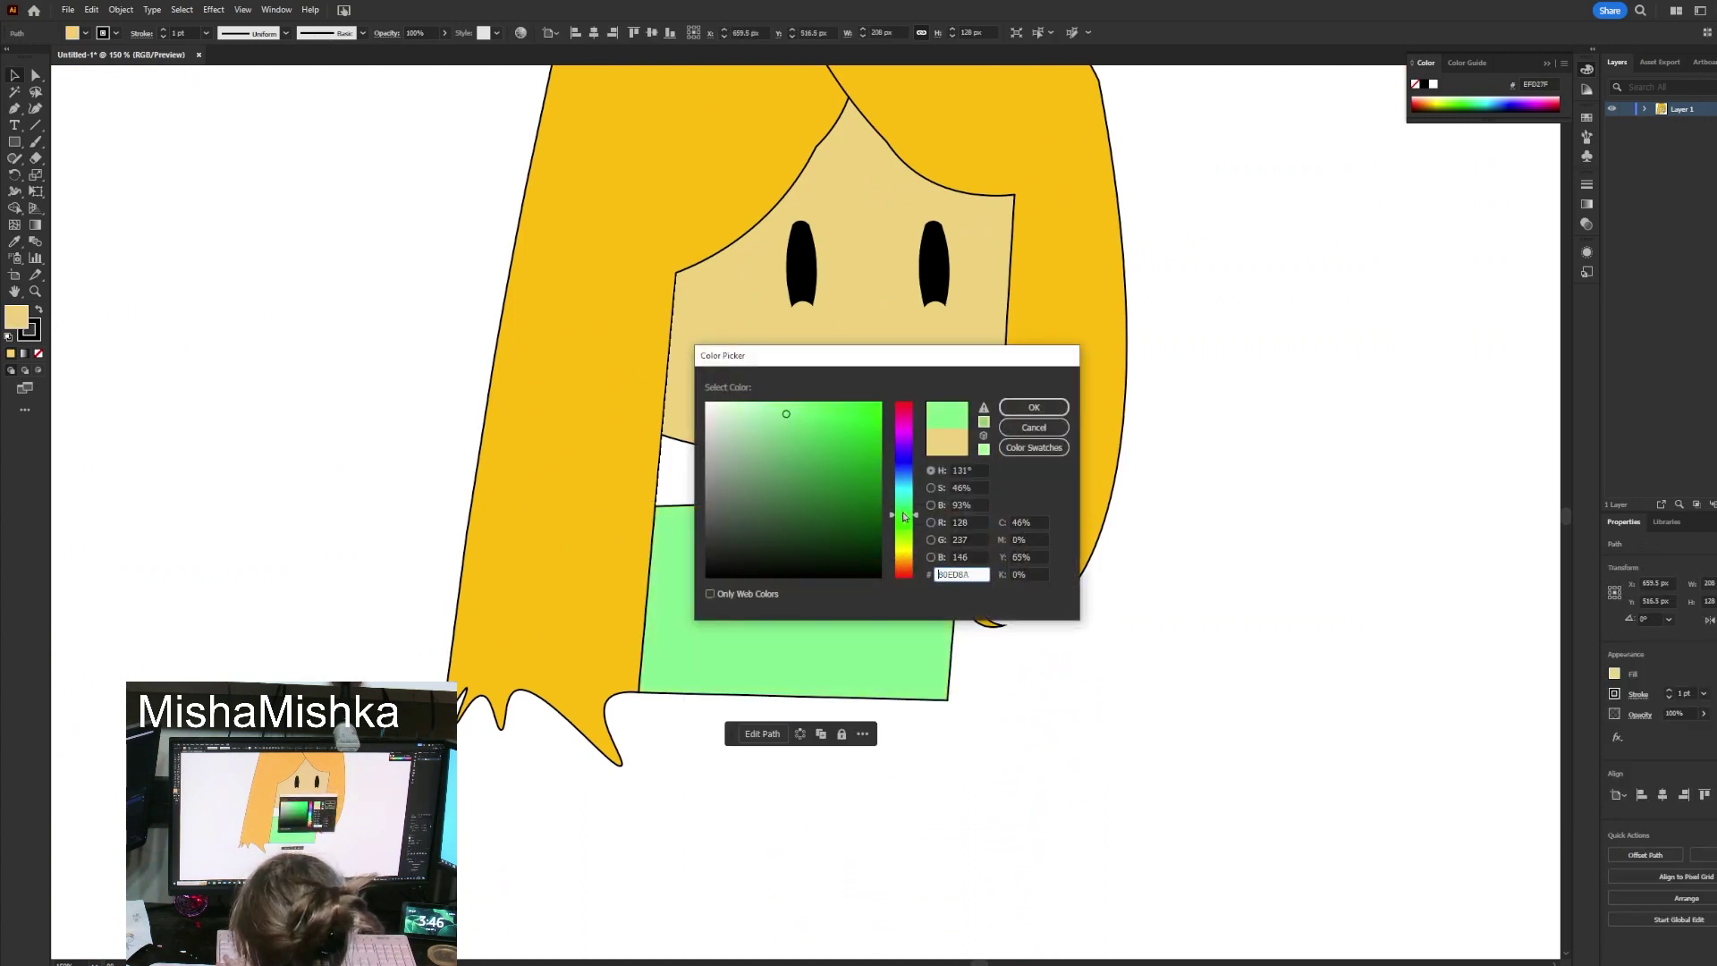
{"action": "left_click", "coordinate": [1026, 408]}
{"action": "left_click", "coordinate": [1175, 454]}
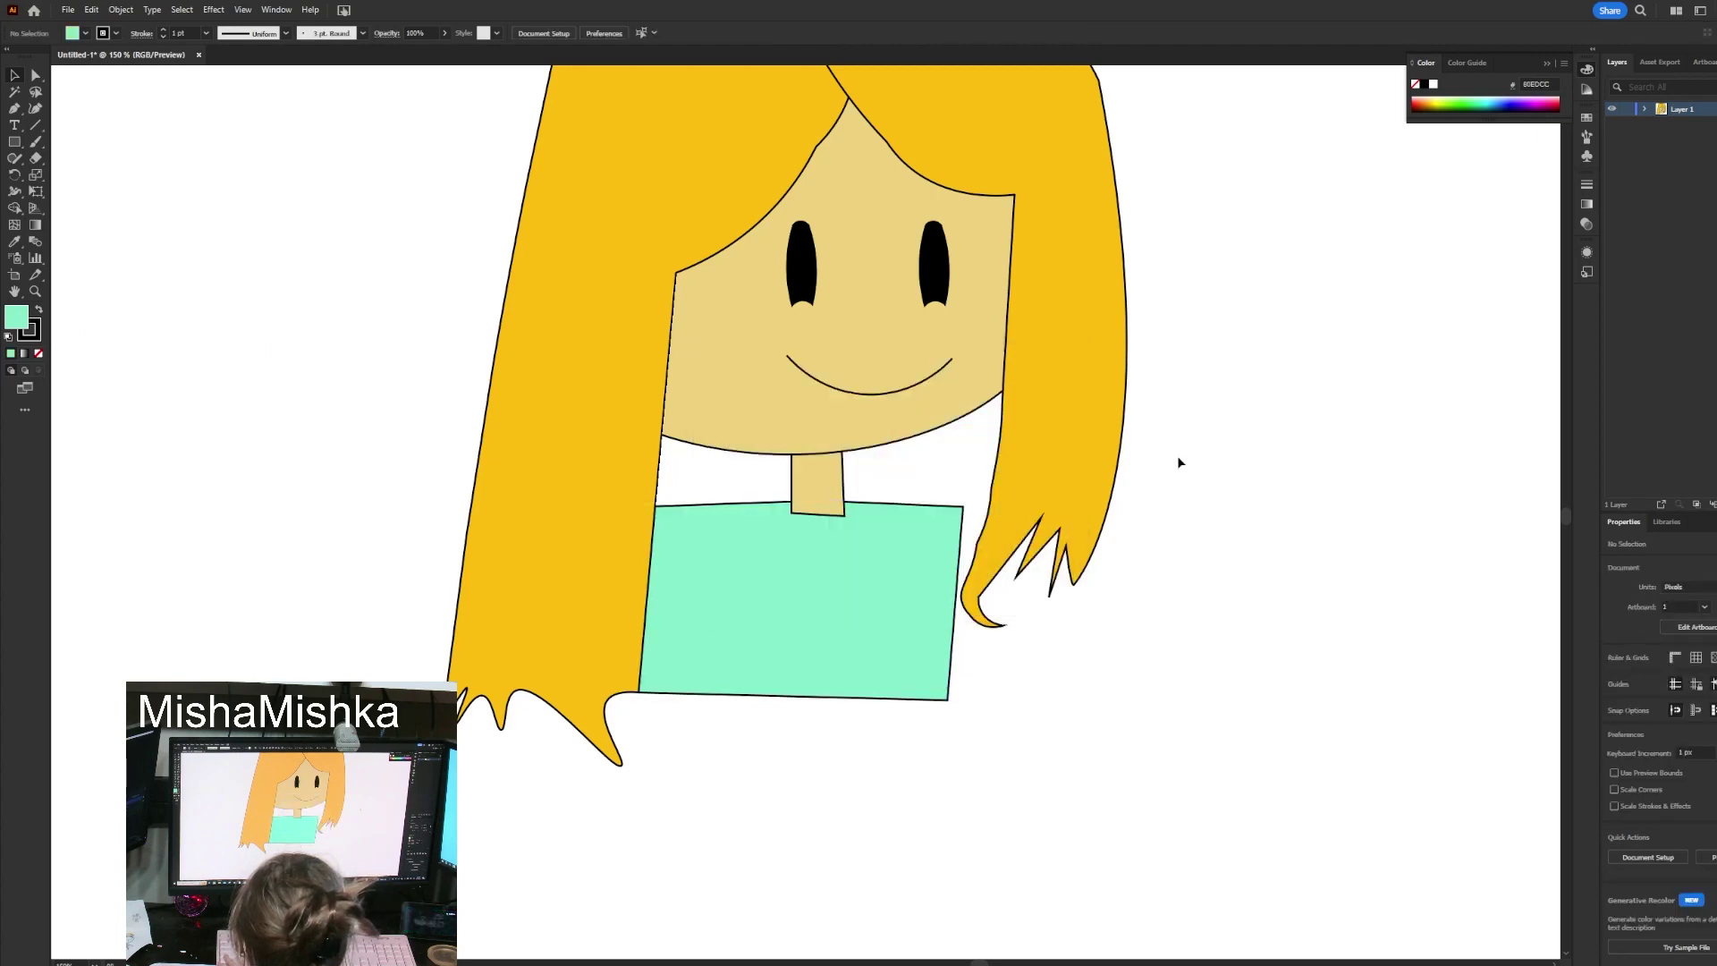
Bend the neck's straight bottom edge downward into a curve over the shirt with the Curvature tool, and deselect it.
{"action": "left_click_drag", "start_coordinate": [877, 454], "coordinate": [801, 567]}
{"action": "scroll", "coordinate": [795, 548], "scroll_direction": "up", "scroll_amount": 4}
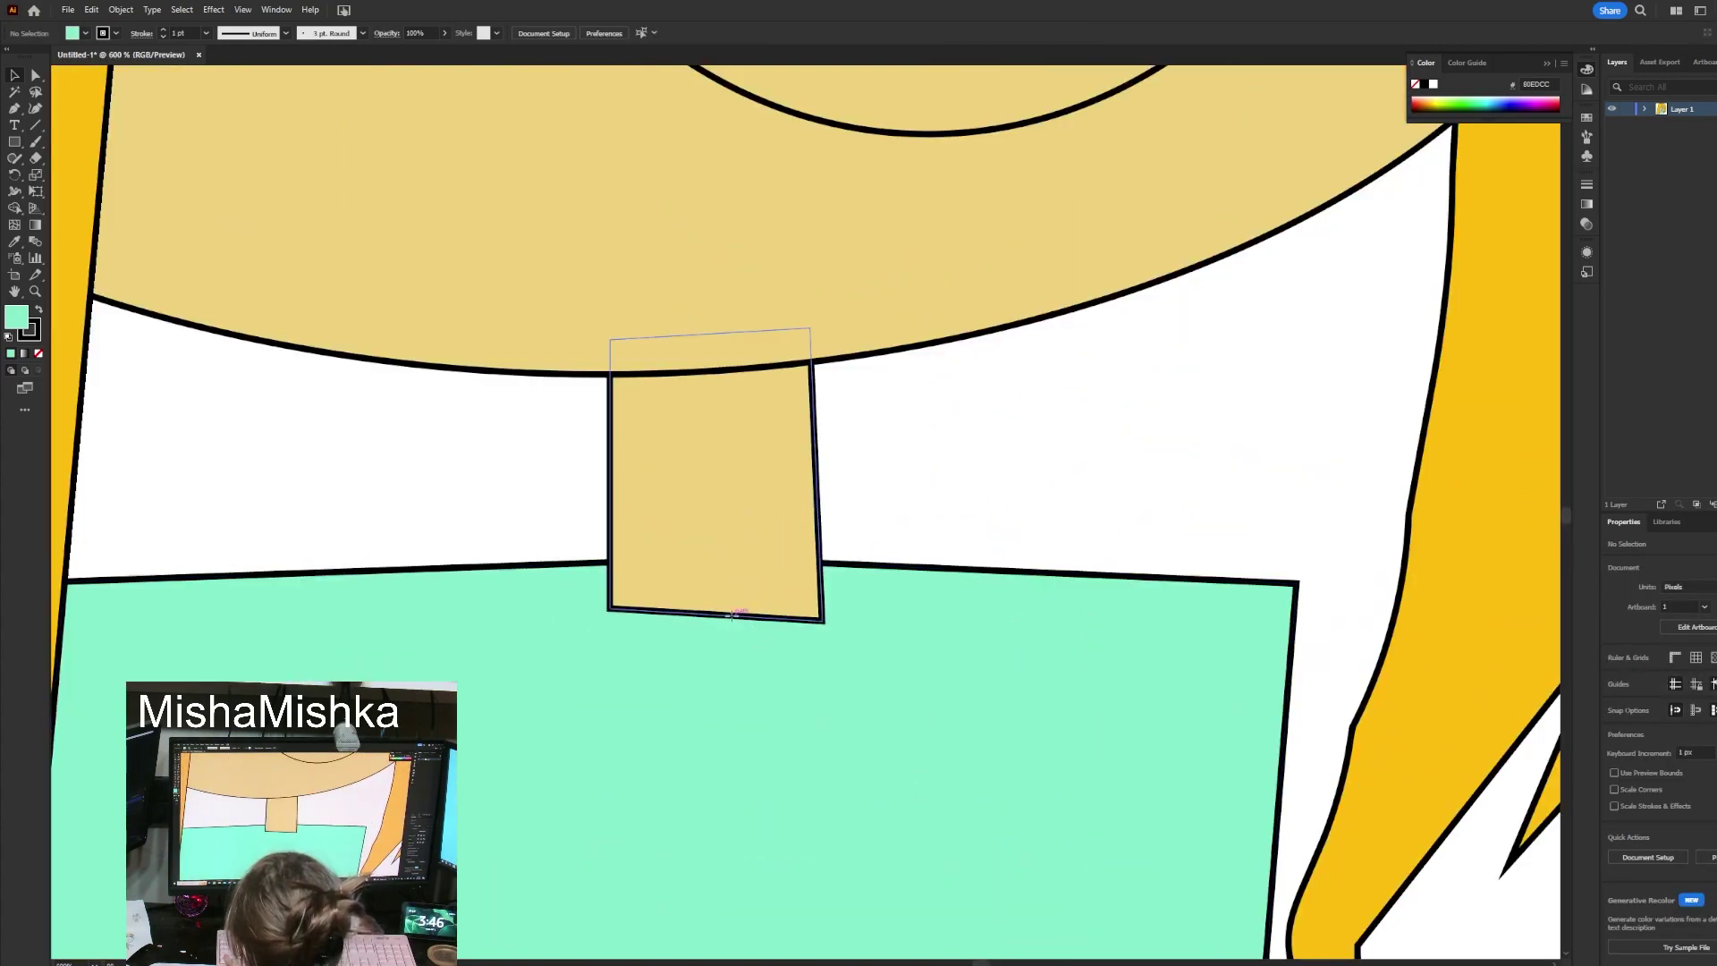
{"action": "left_click", "coordinate": [728, 610]}
{"action": "left_click_drag", "start_coordinate": [741, 620], "coordinate": [809, 667]}
{"action": "scroll", "coordinate": [797, 542], "scroll_direction": "down", "scroll_amount": 2}
{"action": "scroll", "coordinate": [798, 542], "scroll_direction": "down", "scroll_amount": 3}
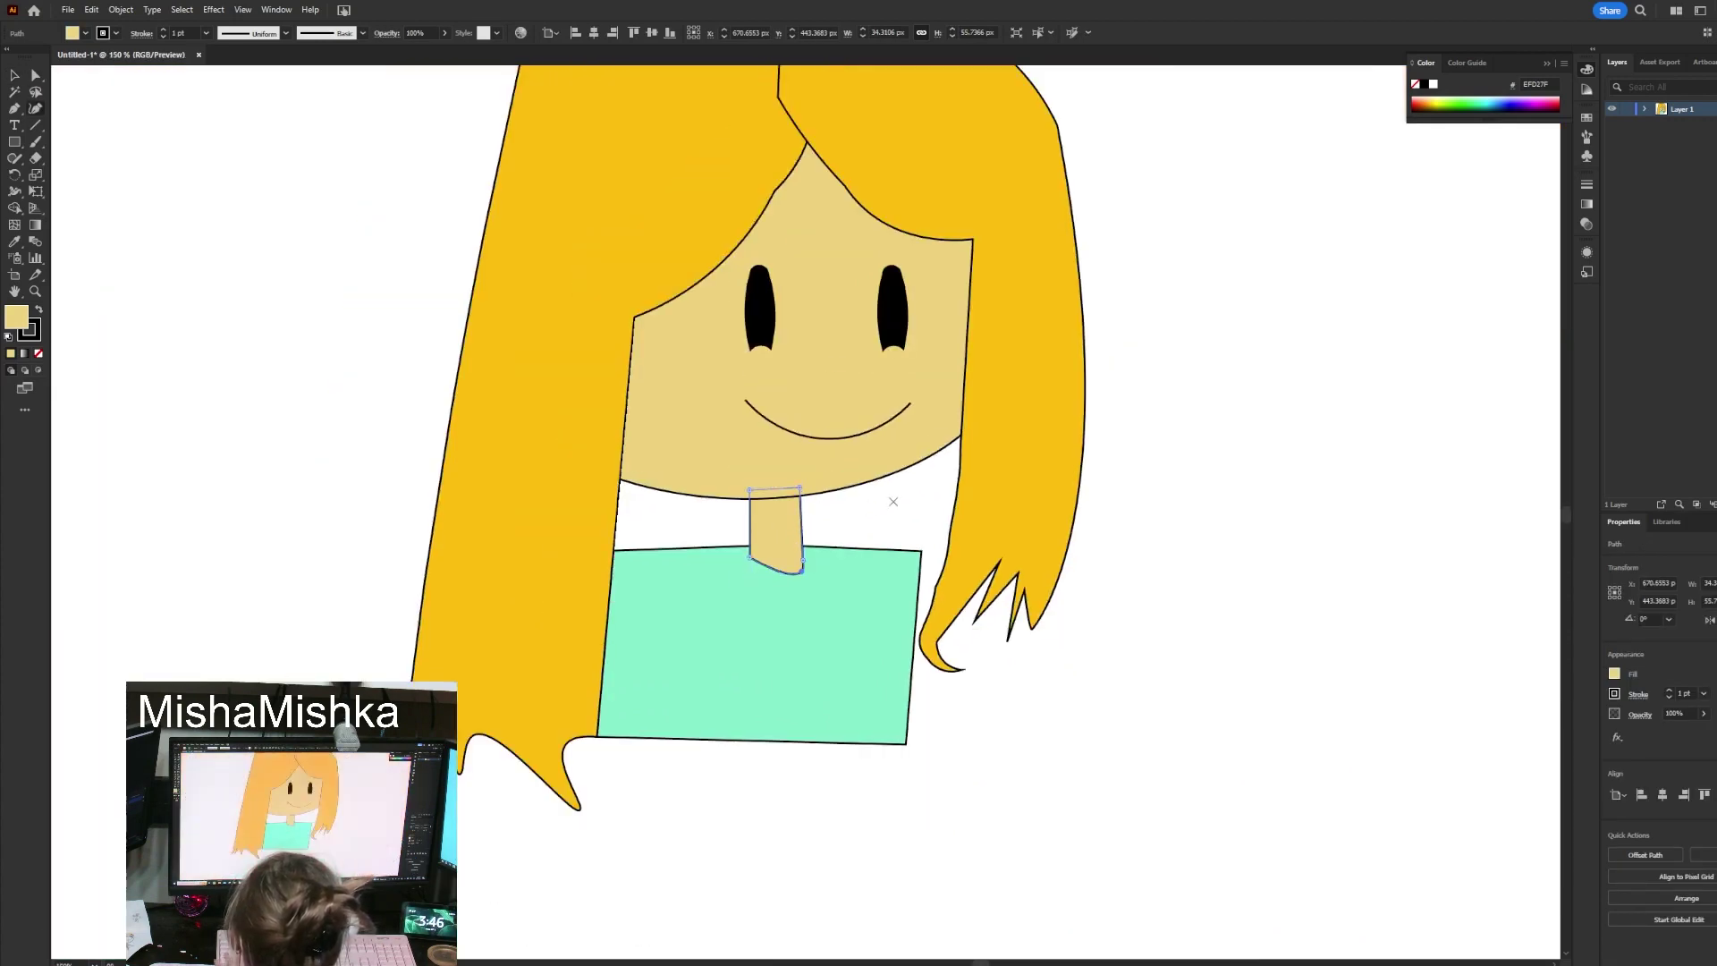
{"action": "key", "text": "v"}
{"action": "left_click", "coordinate": [896, 500]}
{"action": "scroll", "coordinate": [866, 563], "scroll_direction": "down", "scroll_amount": 2}
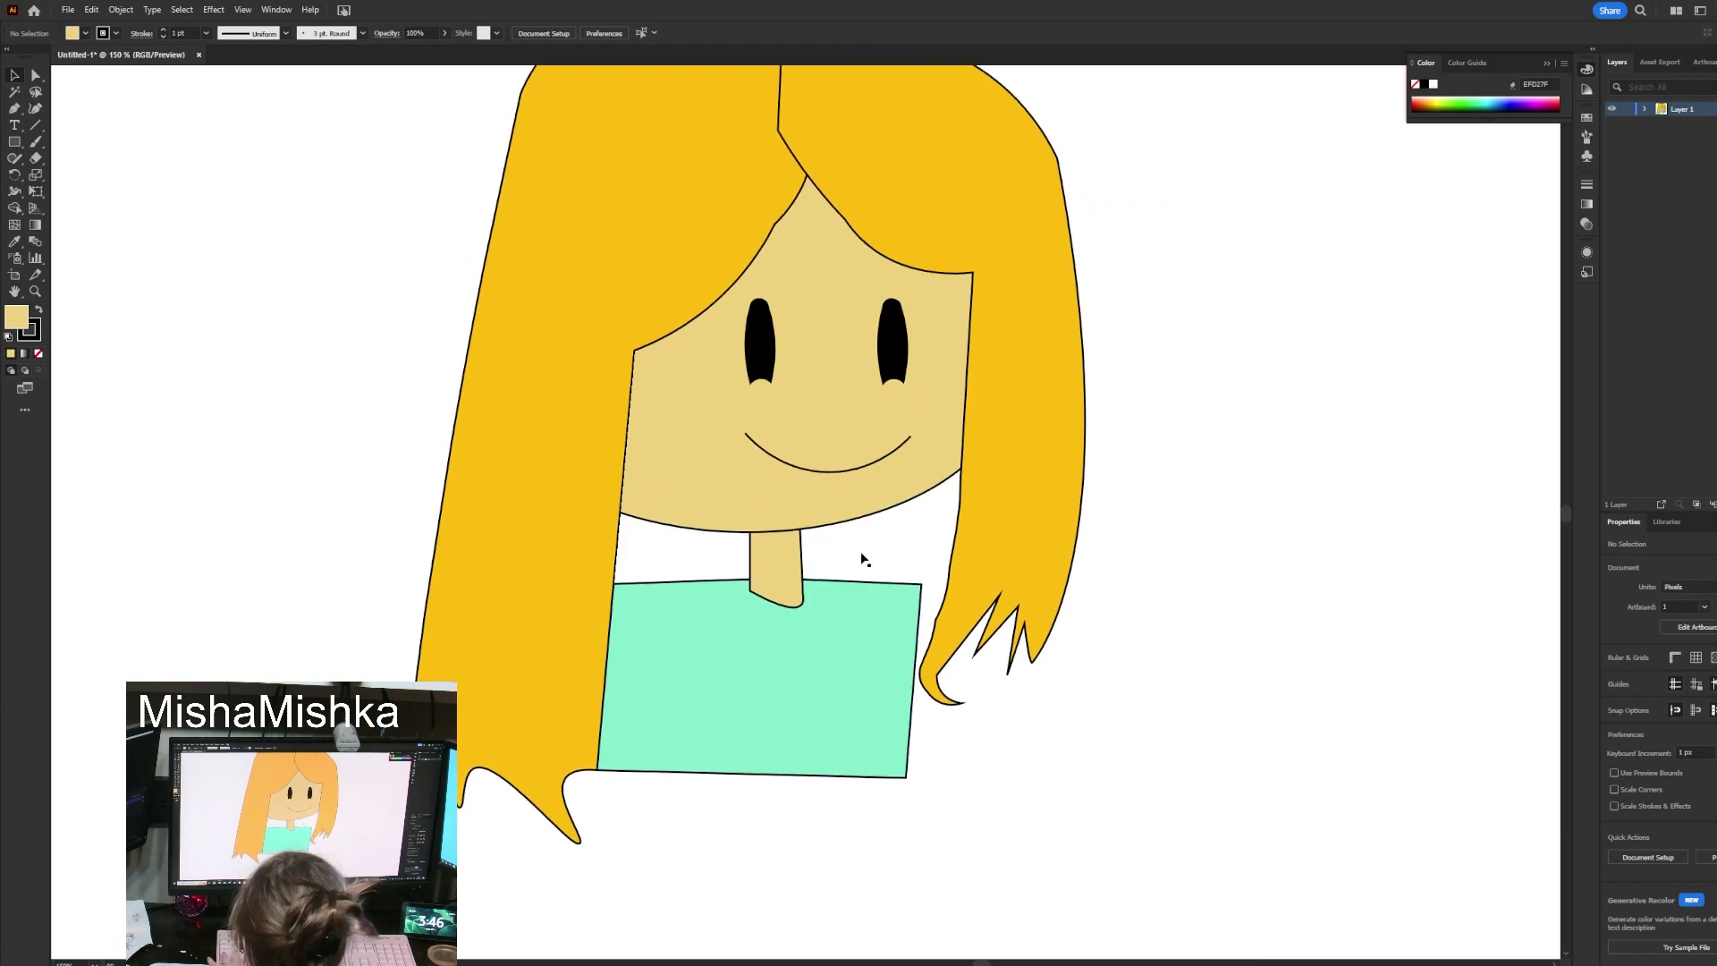